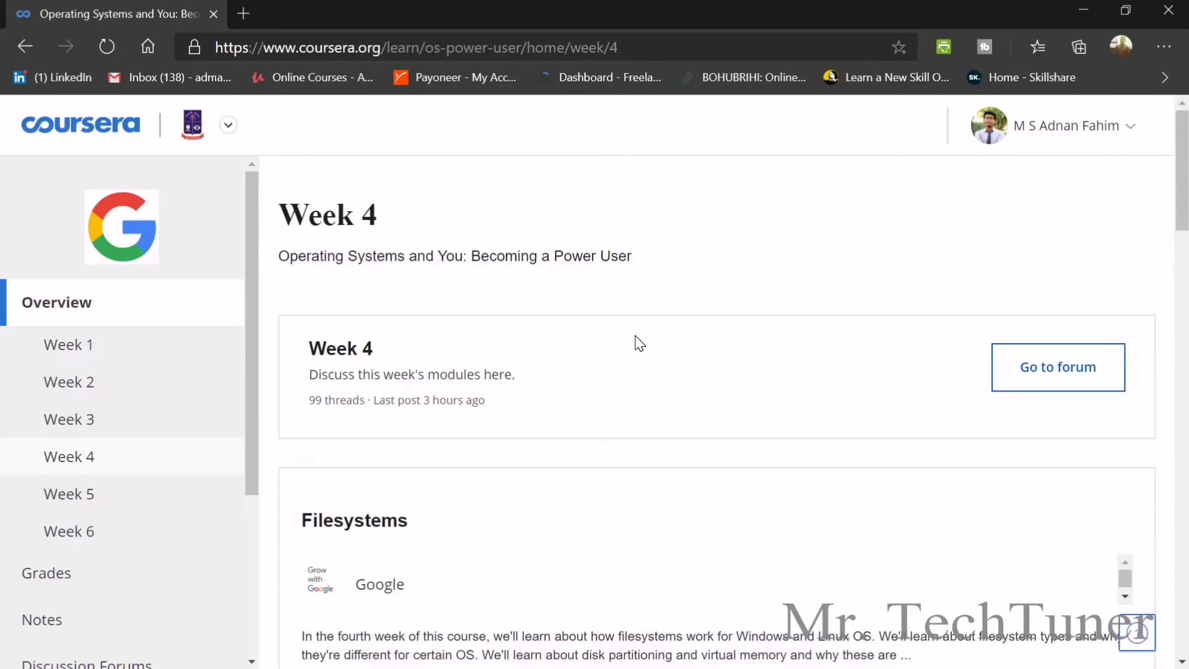
Open the submitted attempt of the Filesystem Types practice quiz from the Week 4 course content
{"action": "scroll", "coordinate": [640, 344], "scroll_direction": "down", "scroll_amount": 10}
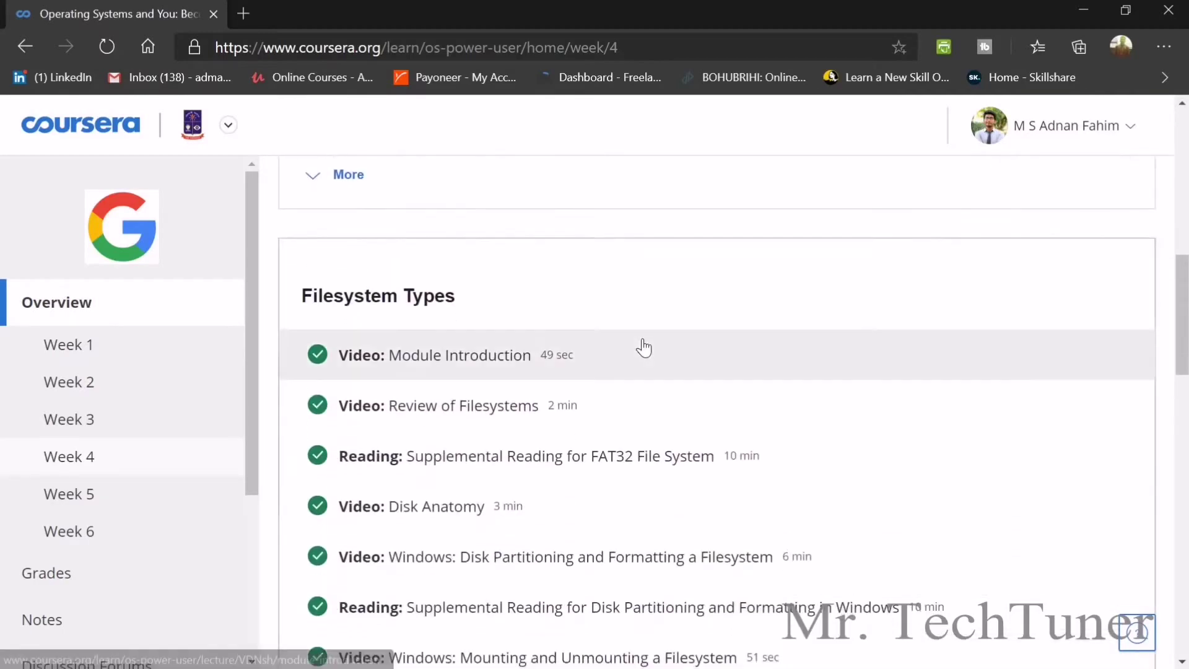
{"action": "scroll", "coordinate": [644, 348], "scroll_direction": "down", "scroll_amount": 6}
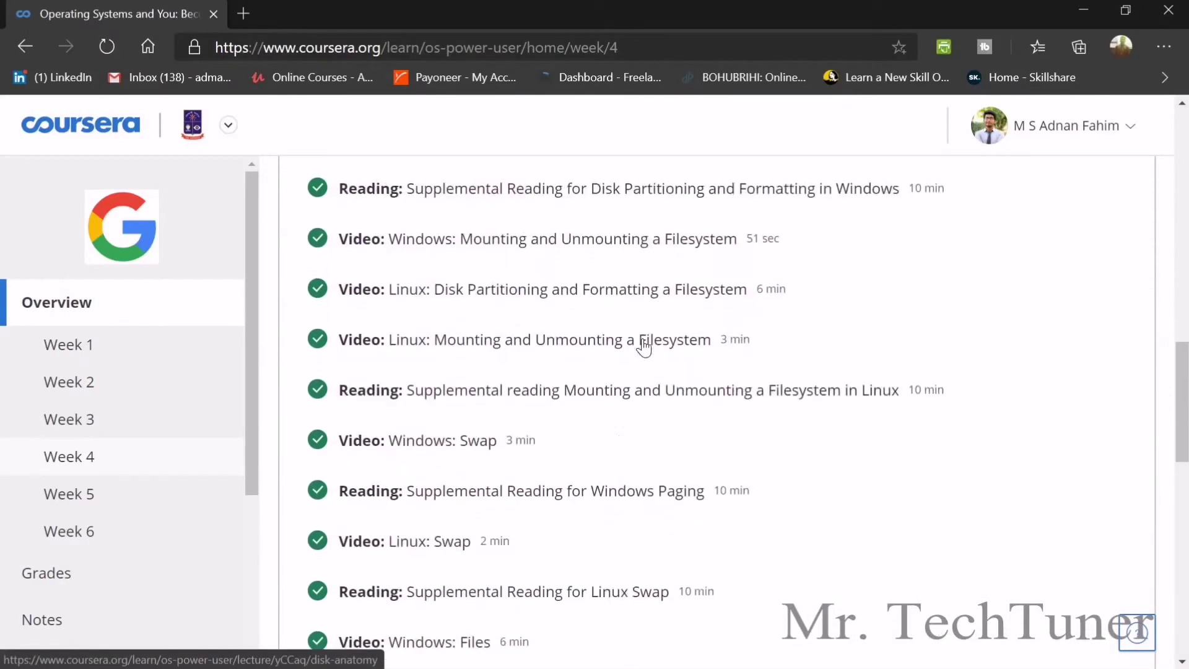
{"action": "scroll", "coordinate": [644, 347], "scroll_direction": "down", "scroll_amount": 9}
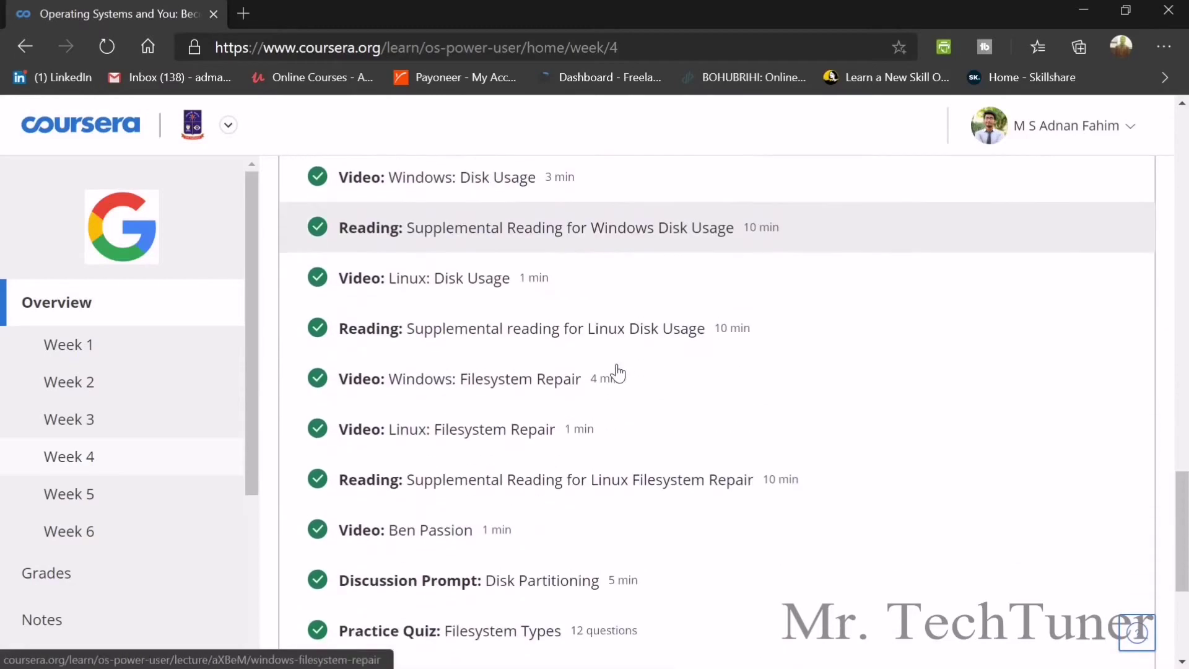
{"action": "scroll", "coordinate": [619, 373], "scroll_direction": "down", "scroll_amount": 4}
{"action": "left_click", "coordinate": [522, 387]}
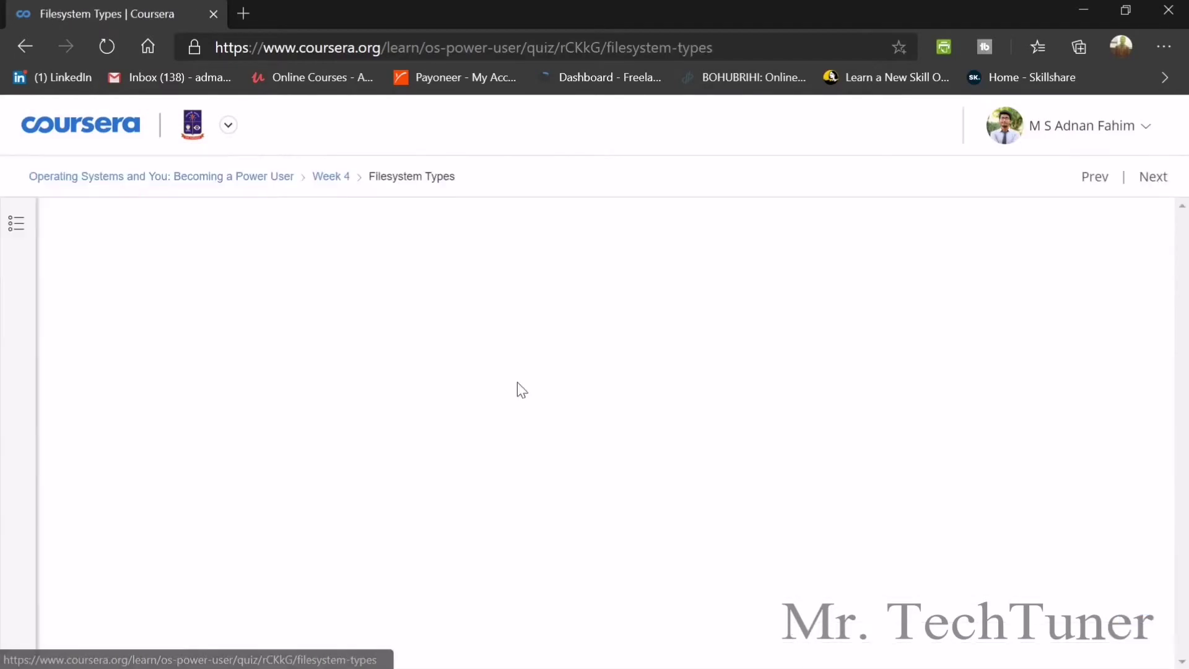
{"action": "left_click", "coordinate": [984, 543]}
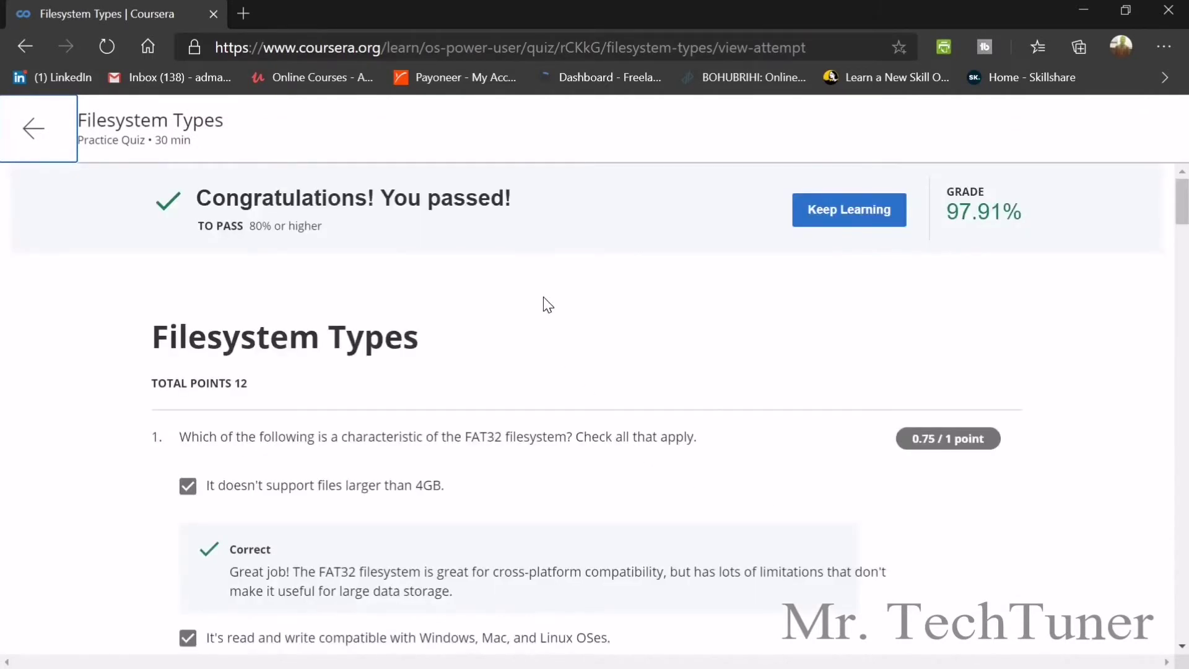
Review question 1 on the characteristics of the FAT32 filesystem, including its selected and unselected answer options
{"action": "scroll", "coordinate": [552, 260], "scroll_direction": "down", "scroll_amount": 3}
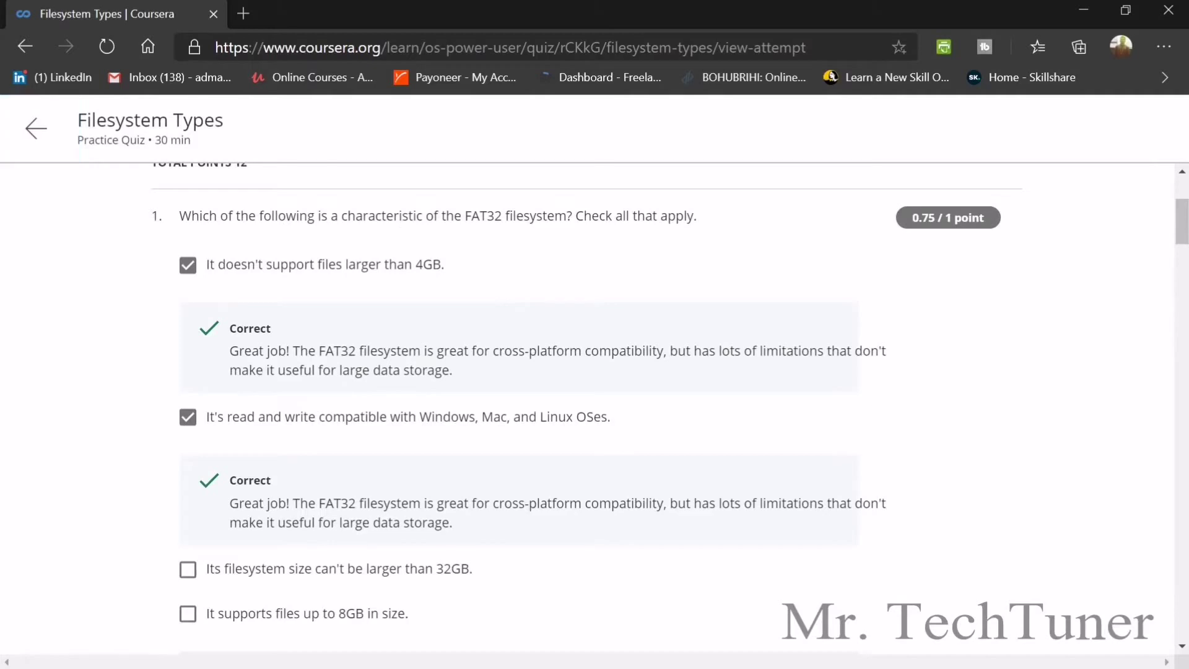
{"action": "left_click_drag", "start_coordinate": [191, 216], "coordinate": [714, 228]}
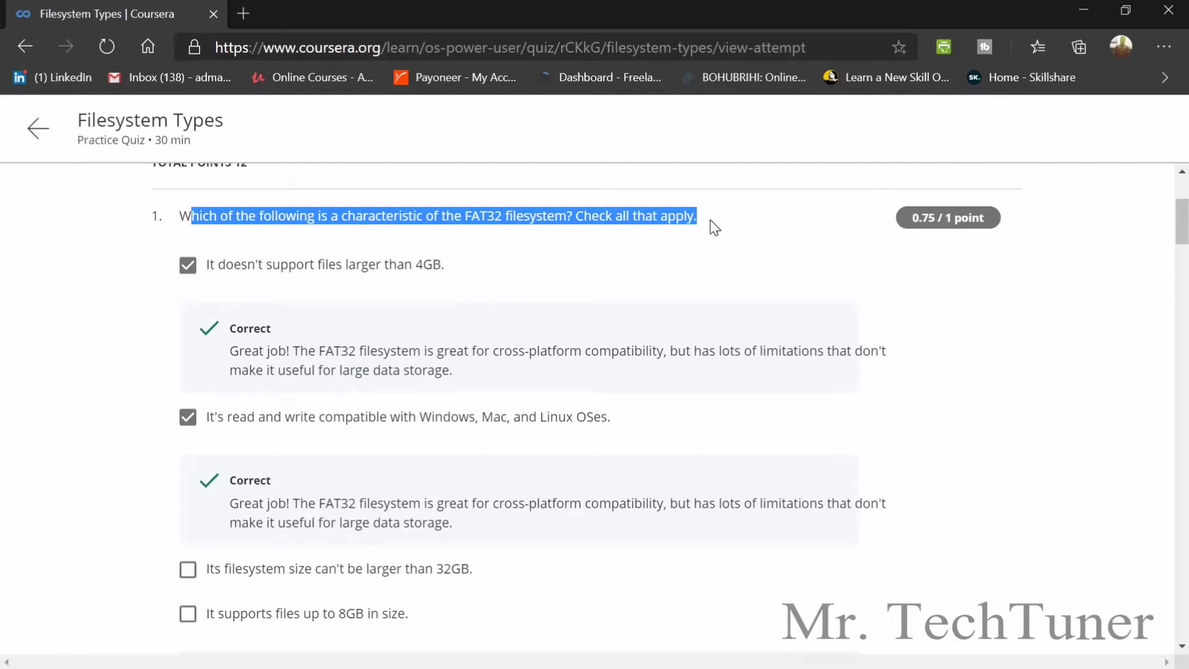
{"action": "scroll", "coordinate": [327, 423], "scroll_direction": "down", "scroll_amount": 1}
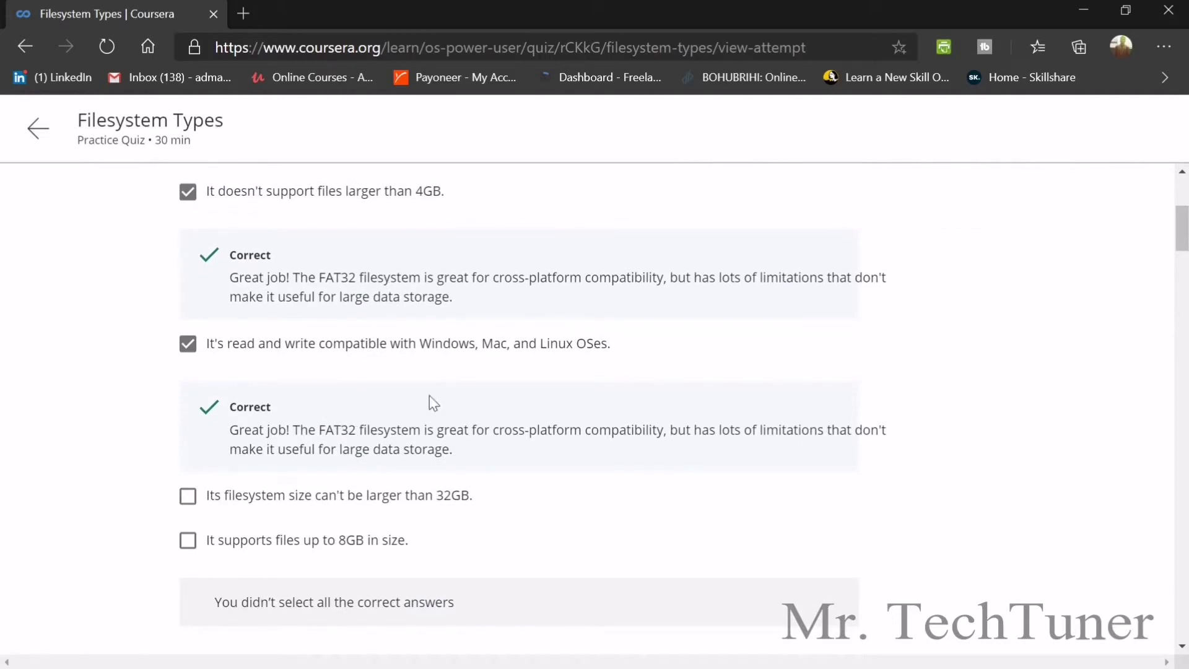
{"action": "scroll", "coordinate": [434, 403], "scroll_direction": "down", "scroll_amount": 1}
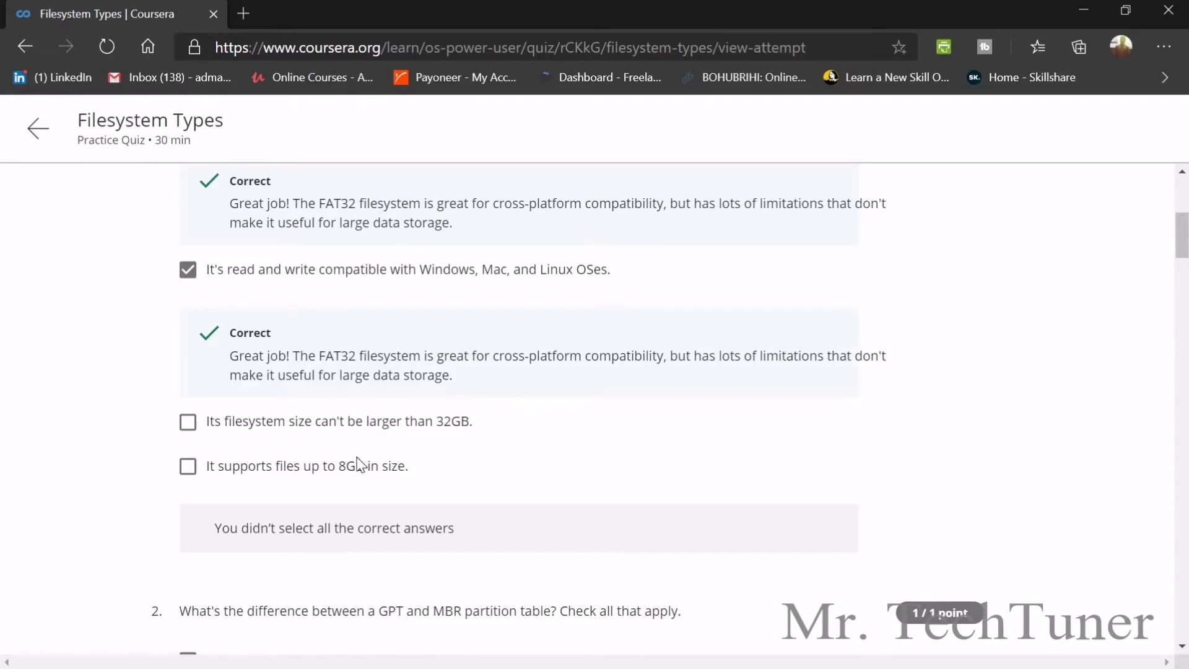
{"action": "left_click", "coordinate": [396, 432]}
{"action": "scroll", "coordinate": [409, 432], "scroll_direction": "up", "scroll_amount": 3}
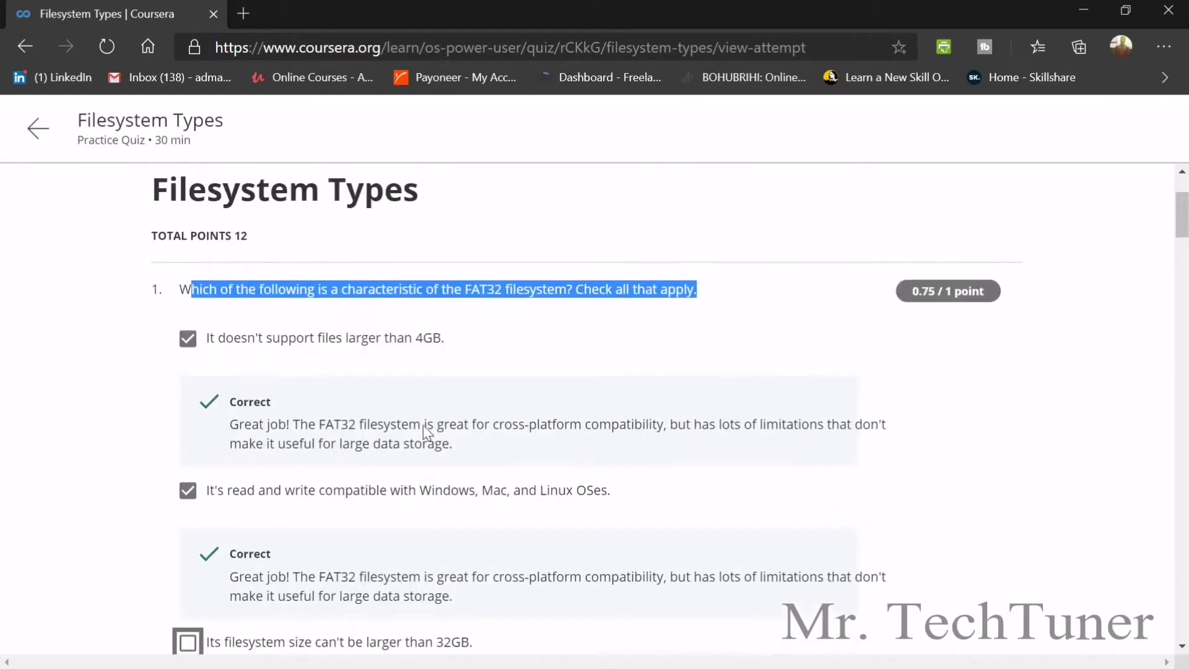
{"action": "scroll", "coordinate": [485, 340], "scroll_direction": "down", "scroll_amount": 3}
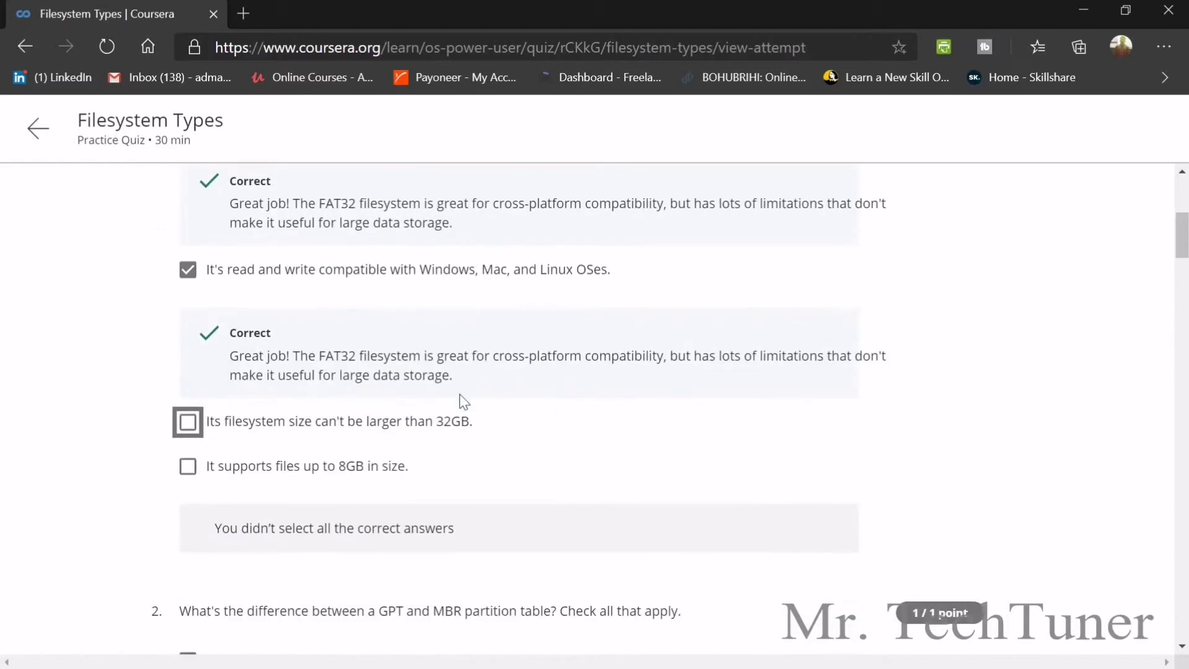
{"action": "left_click", "coordinate": [375, 470]}
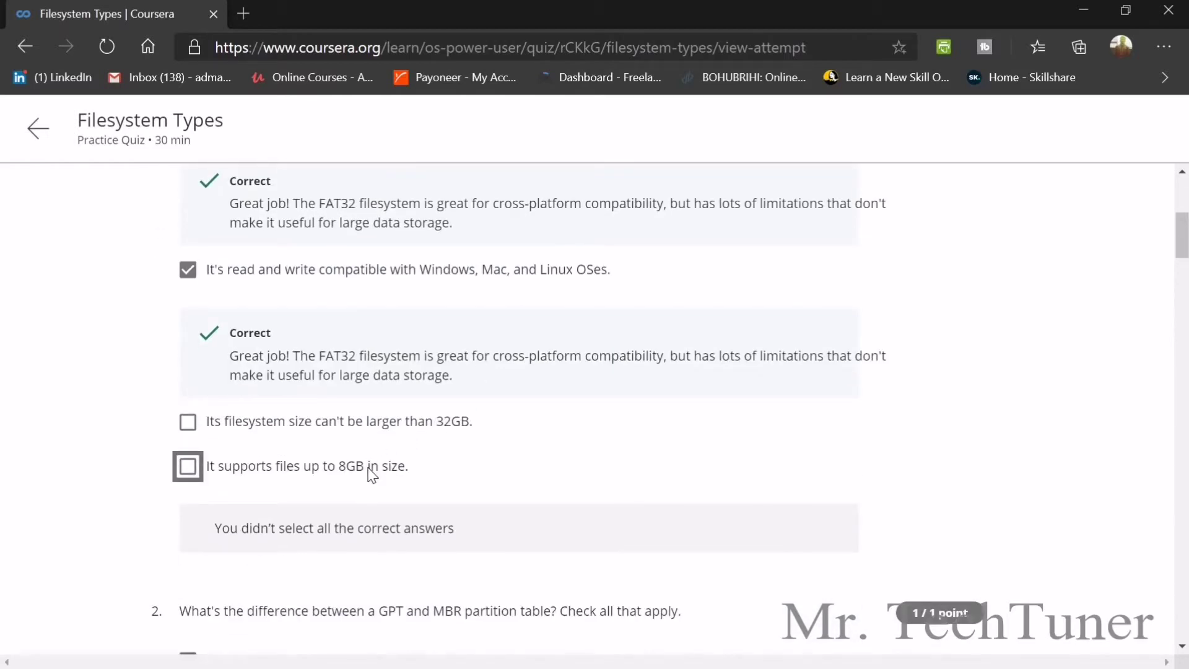
{"action": "left_click", "coordinate": [380, 433]}
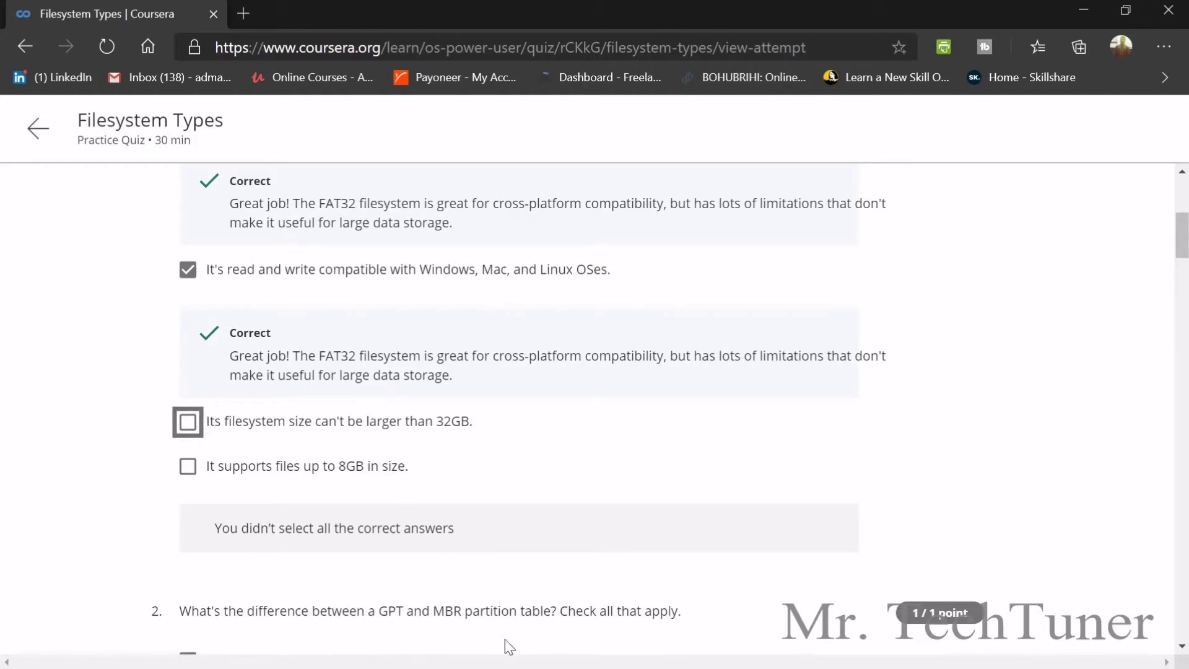
Review question 2 on GPT versus MBR partition tables and question 3 on preparing a hard drive to store files
{"action": "scroll", "coordinate": [6, 650], "scroll_direction": "down", "scroll_amount": 4}
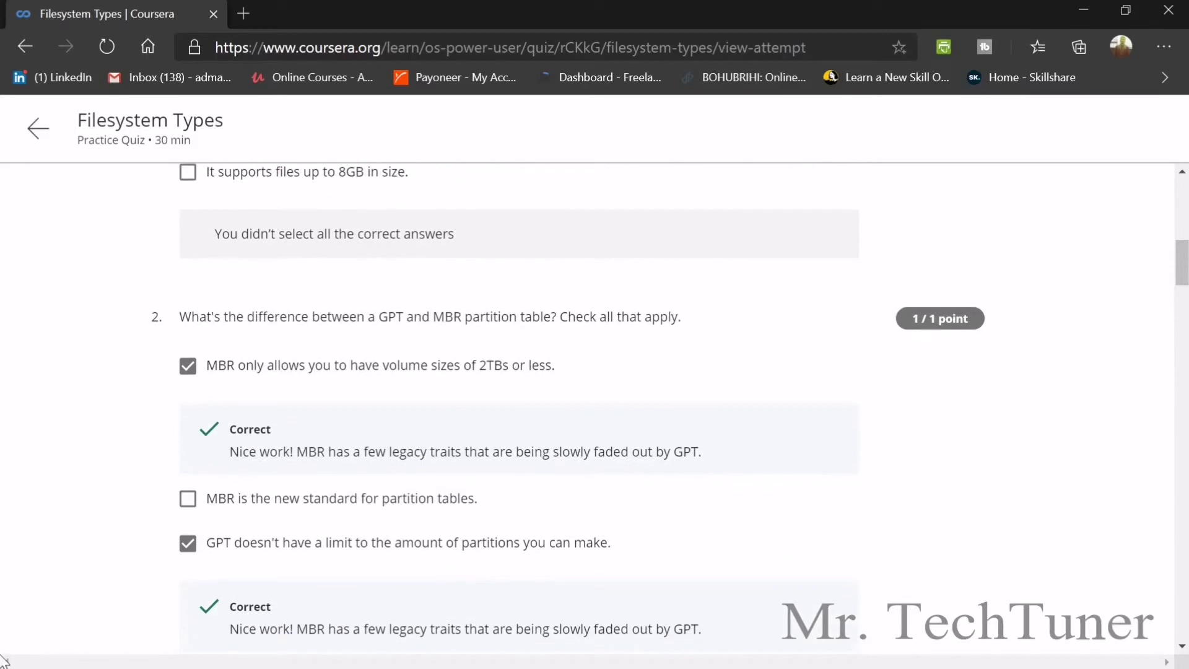
{"action": "scroll", "coordinate": [3, 331], "scroll_direction": "down", "scroll_amount": 1}
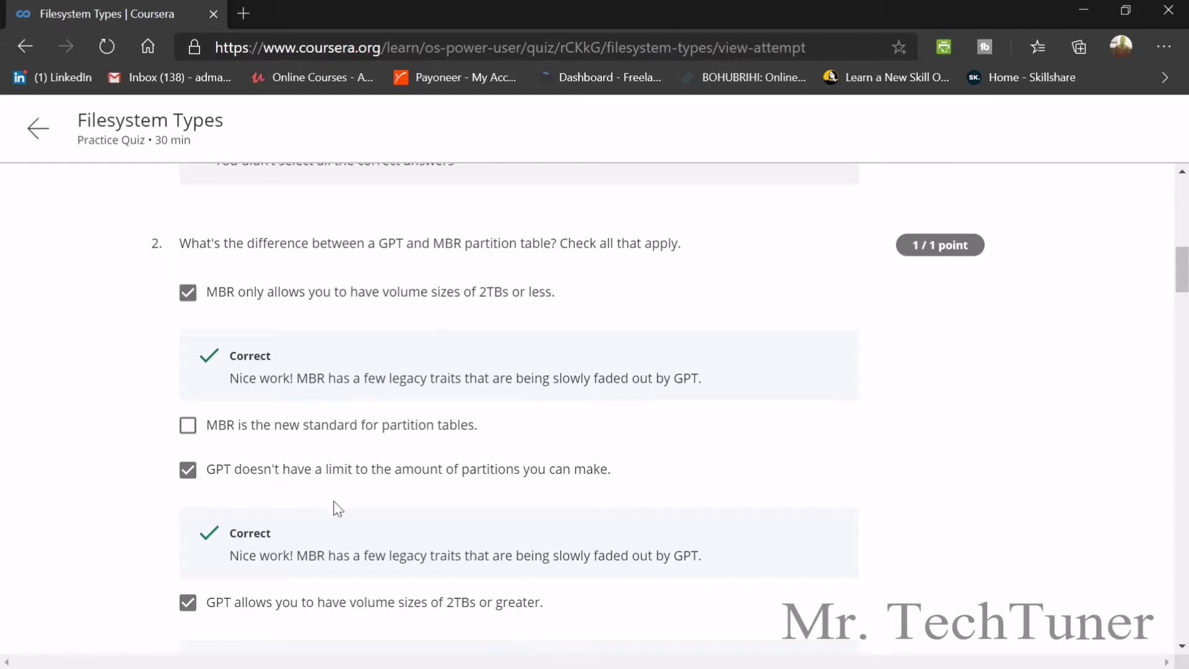
{"action": "scroll", "coordinate": [567, 463], "scroll_direction": "down", "scroll_amount": 1}
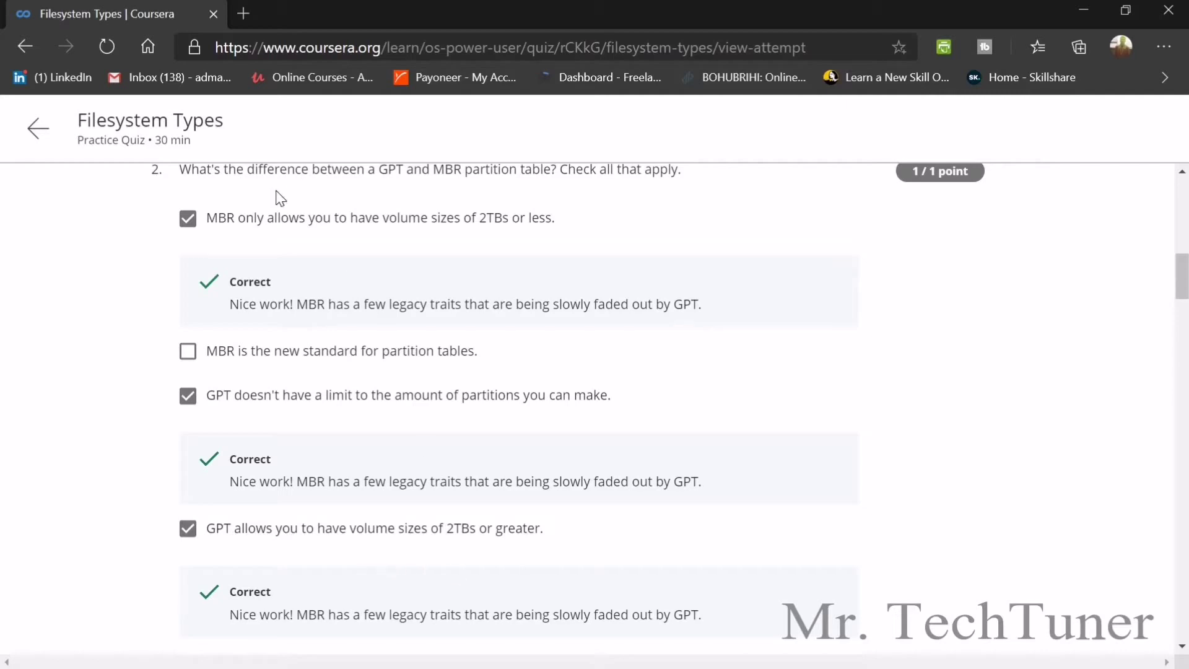
{"action": "scroll", "coordinate": [381, 505], "scroll_direction": "down", "scroll_amount": 5}
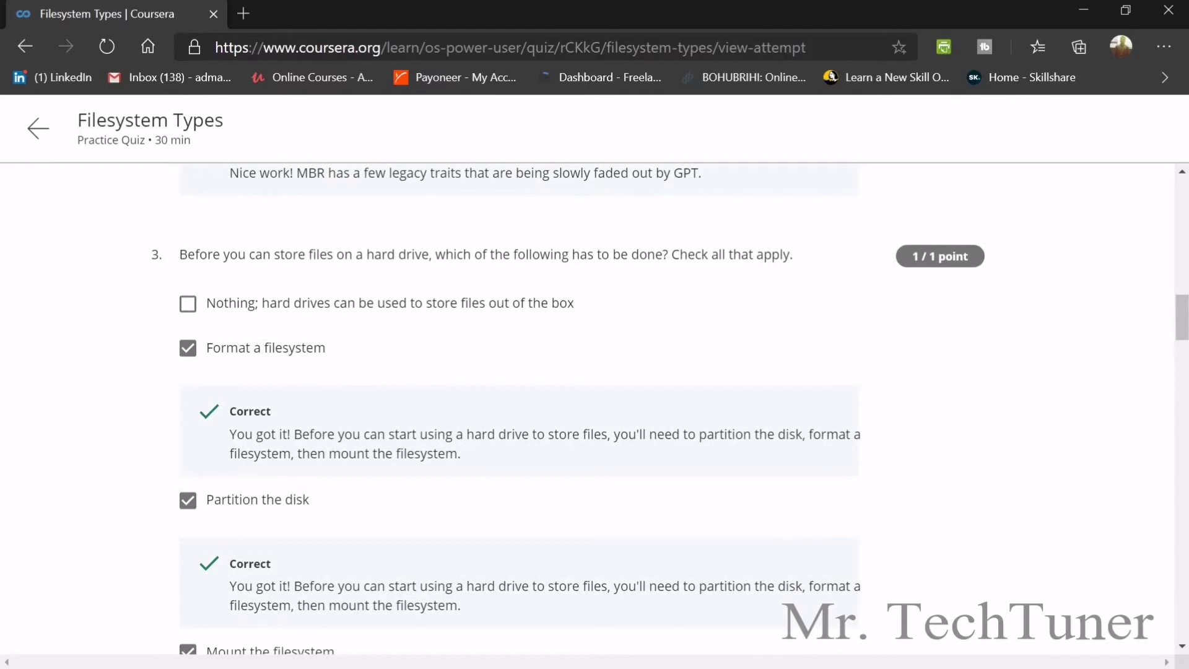
{"action": "left_click_drag", "start_coordinate": [179, 255], "coordinate": [811, 261]}
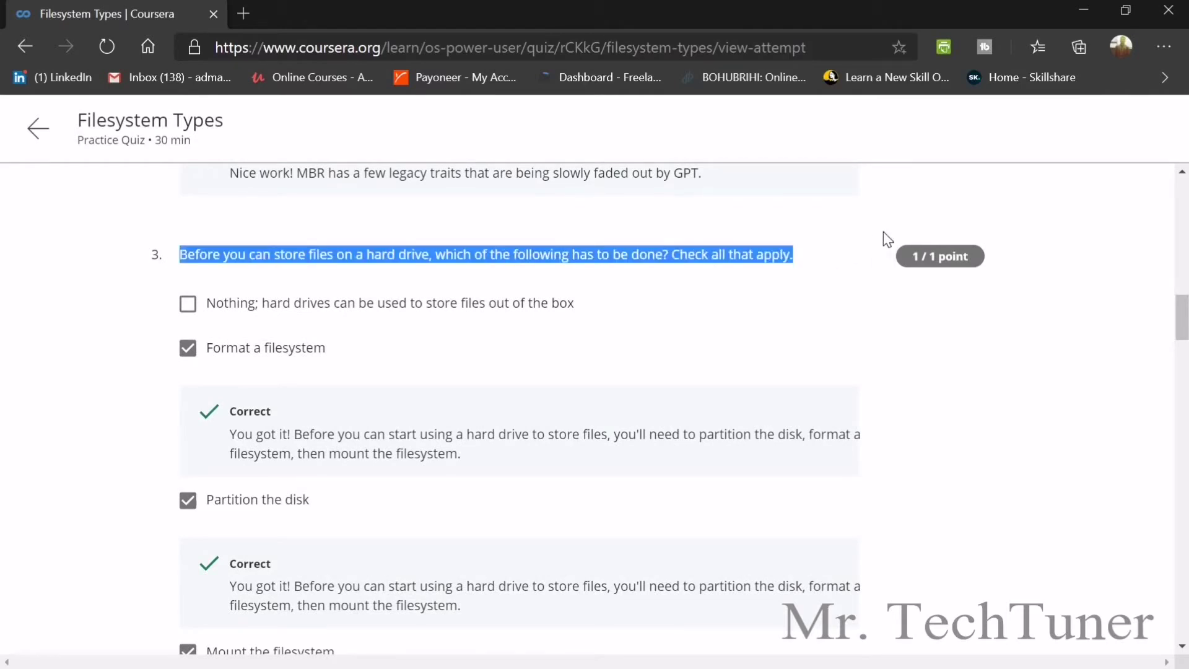
{"action": "scroll", "coordinate": [155, 353], "scroll_direction": "down", "scroll_amount": 5}
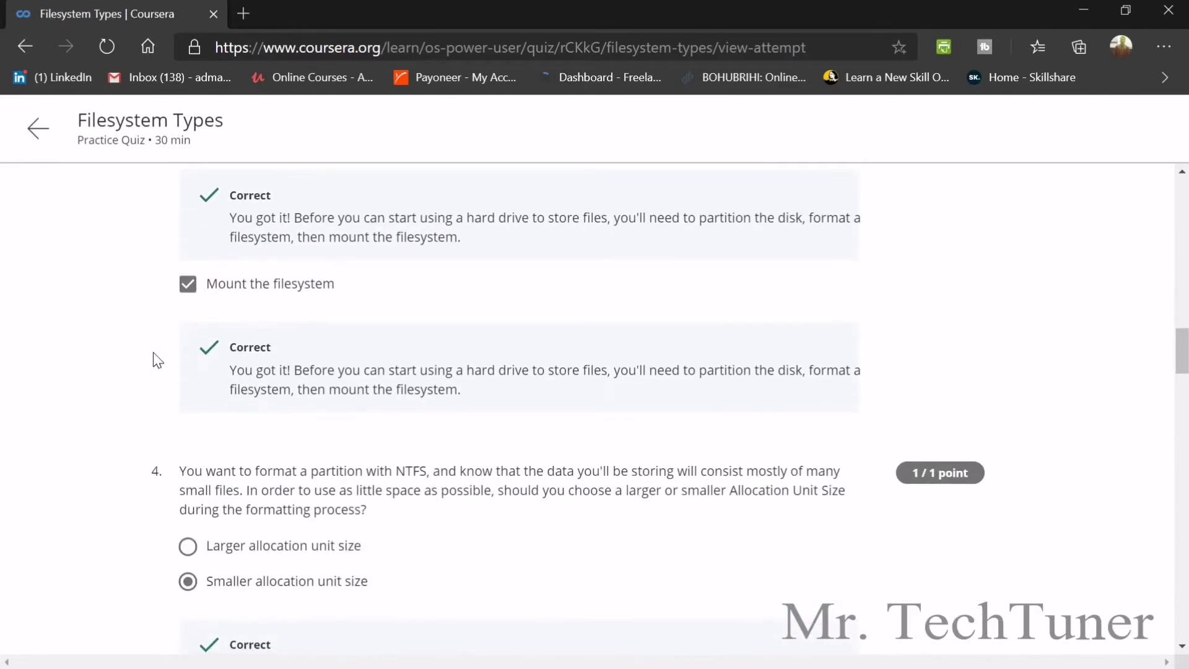
{"action": "scroll", "coordinate": [177, 340], "scroll_direction": "up", "scroll_amount": 1}
Review question 4 on the NTFS allocation unit size and question 5 on the Linux device /dev/sdb2
{"action": "scroll", "coordinate": [192, 346], "scroll_direction": "down", "scroll_amount": 5}
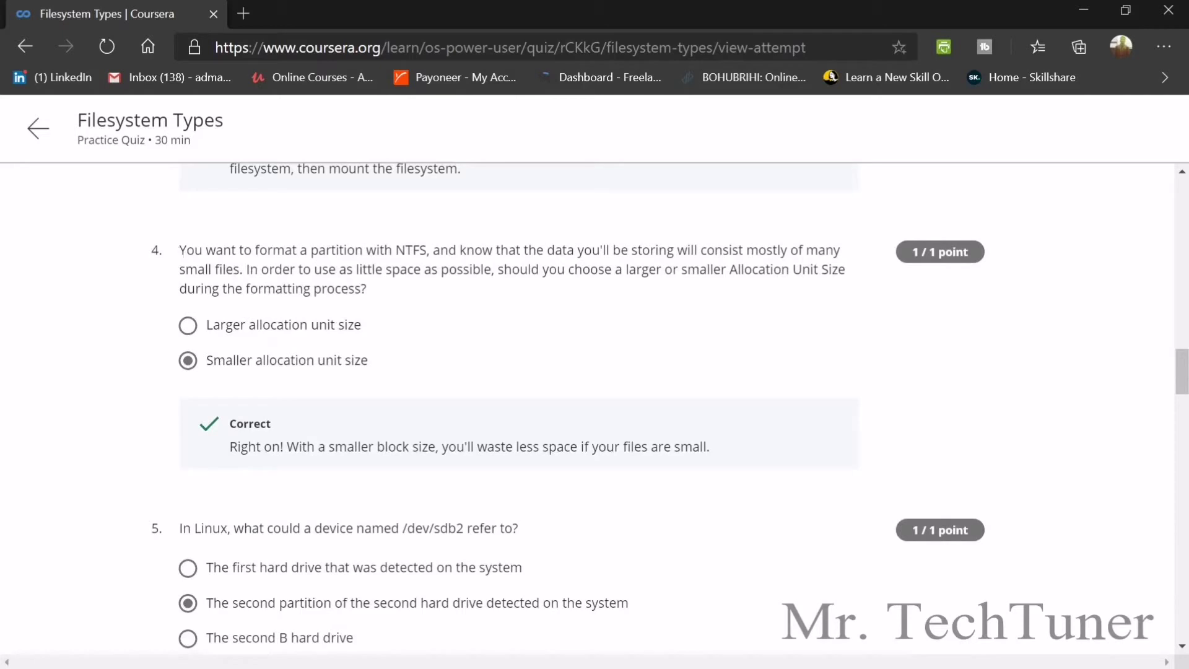
{"action": "left_click_drag", "start_coordinate": [180, 249], "coordinate": [381, 292]}
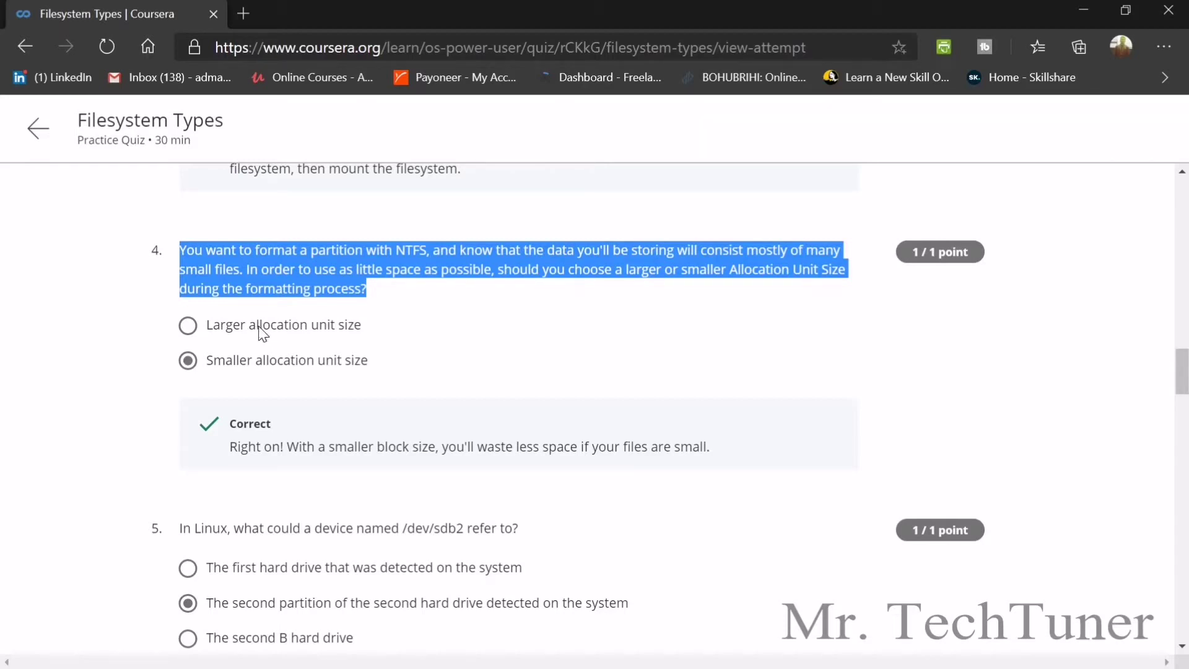
{"action": "left_click", "coordinate": [281, 361]}
{"action": "scroll", "coordinate": [282, 363], "scroll_direction": "down", "scroll_amount": 6}
{"action": "scroll", "coordinate": [267, 347], "scroll_direction": "up", "scroll_amount": 1}
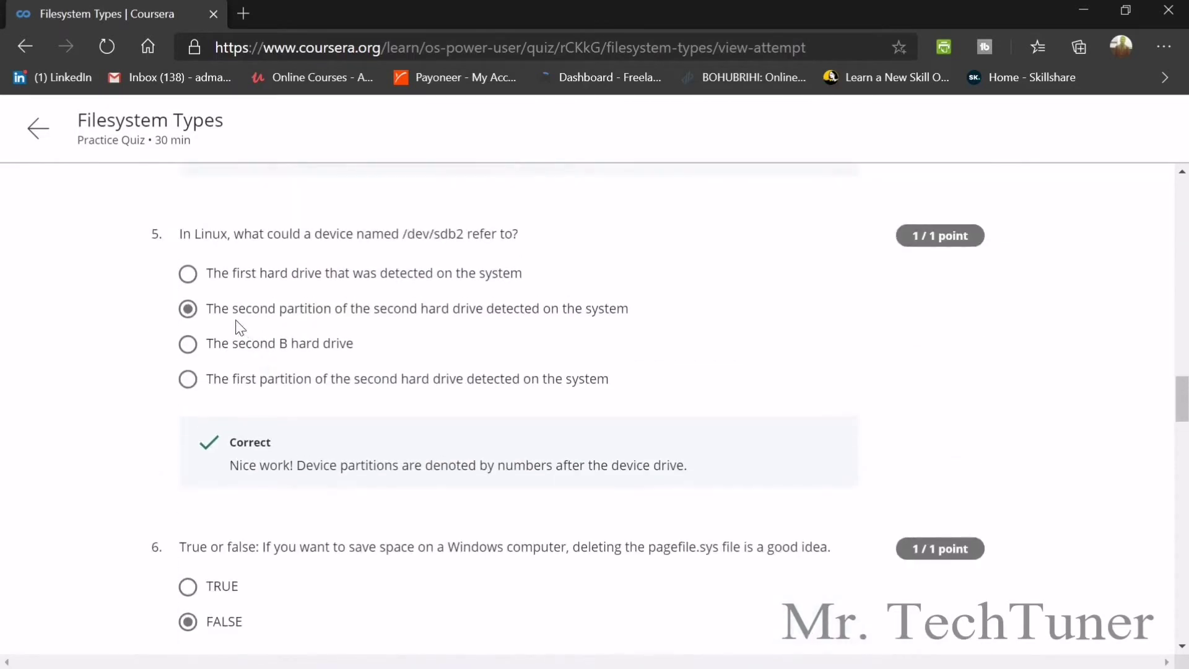
{"action": "left_click_drag", "start_coordinate": [403, 234], "coordinate": [513, 234]}
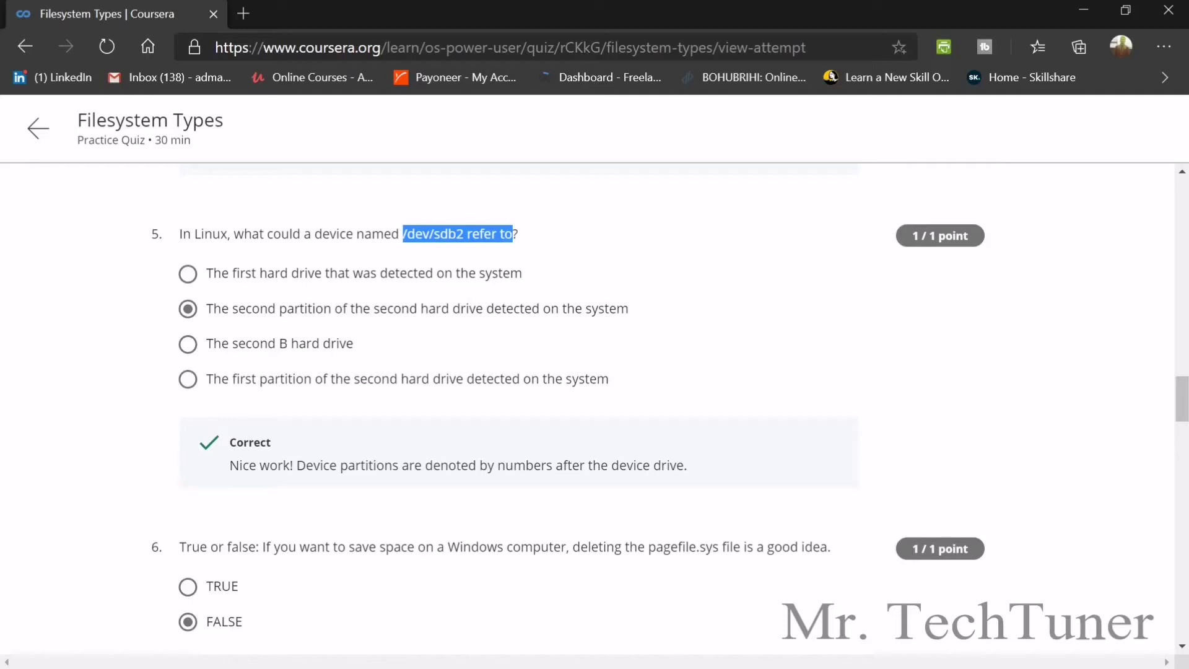
Review question 6 on deleting pagefile.sys with its feedback, and question 7 on the mklink symbolic link command
{"action": "scroll", "coordinate": [417, 308], "scroll_direction": "down", "scroll_amount": 2}
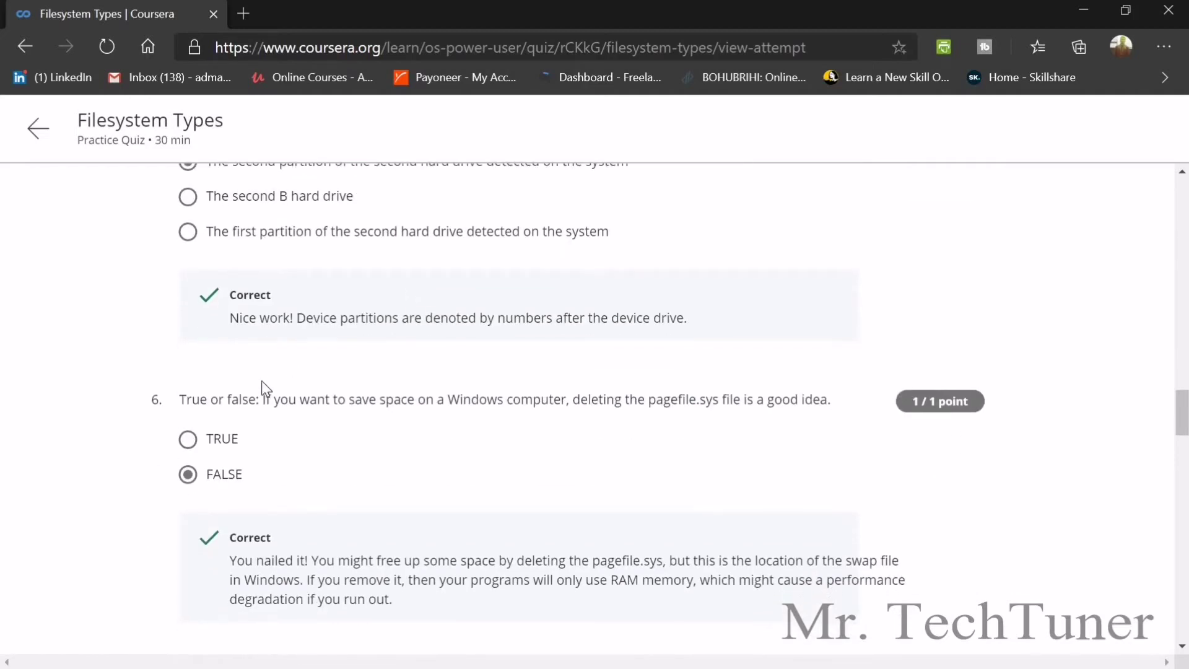
{"action": "scroll", "coordinate": [269, 411], "scroll_direction": "down", "scroll_amount": 1}
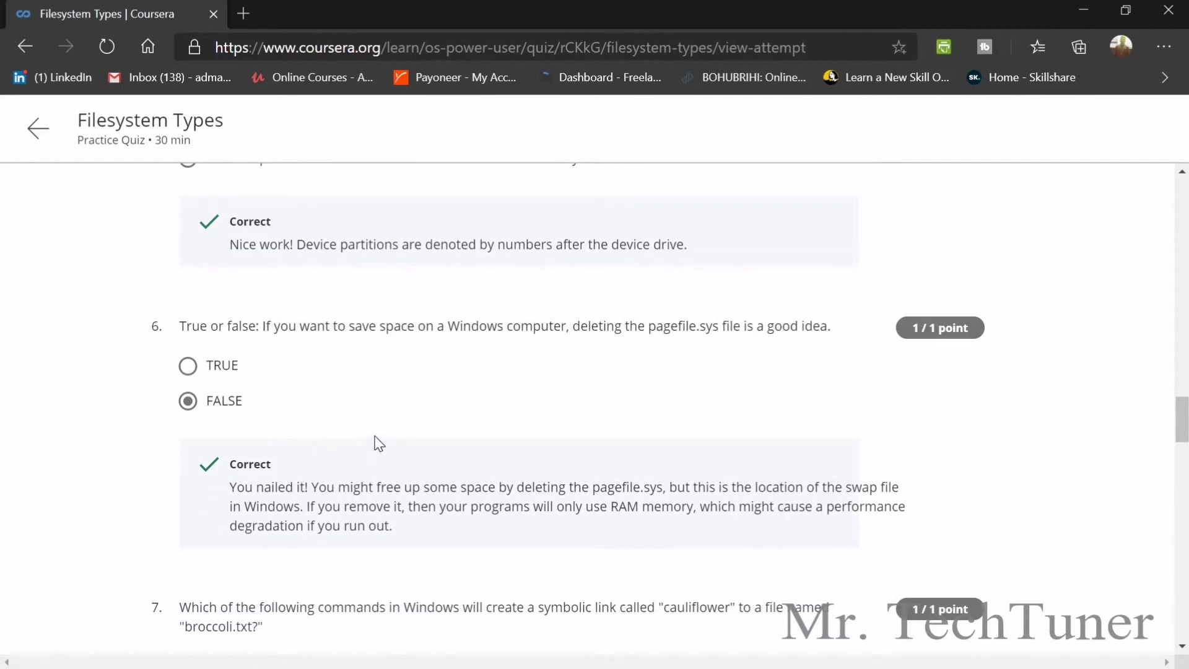
{"action": "scroll", "coordinate": [345, 451], "scroll_direction": "down", "scroll_amount": 2}
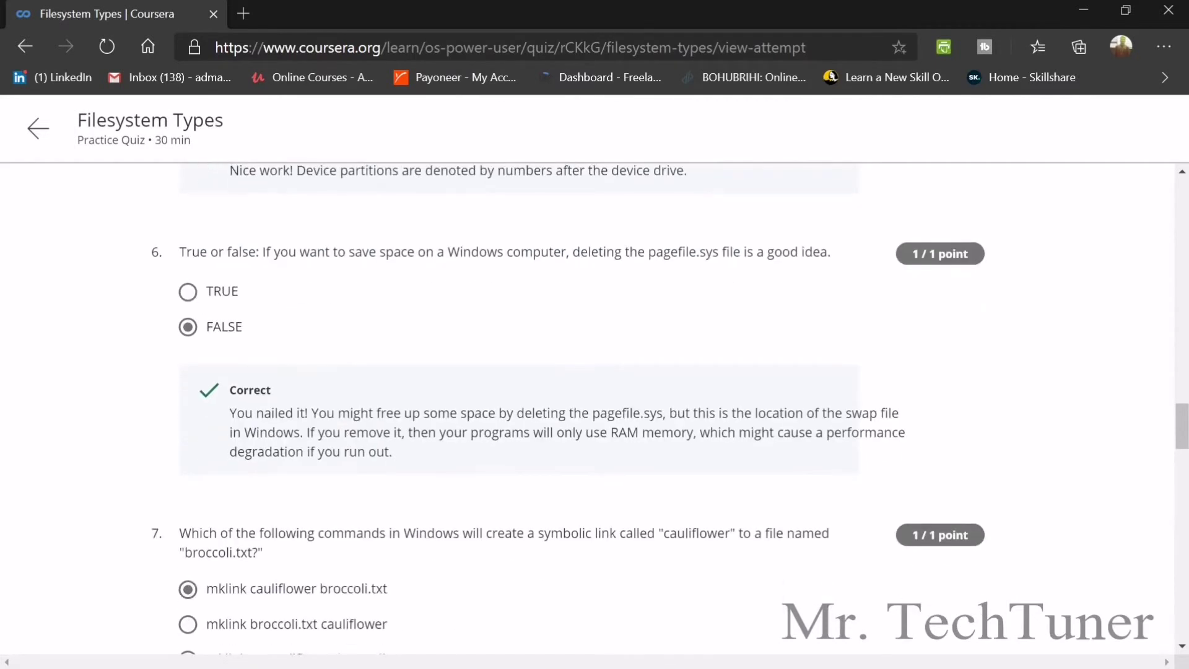
{"action": "left_click_drag", "start_coordinate": [230, 340], "coordinate": [419, 377]}
{"action": "scroll", "coordinate": [272, 432], "scroll_direction": "down", "scroll_amount": 2}
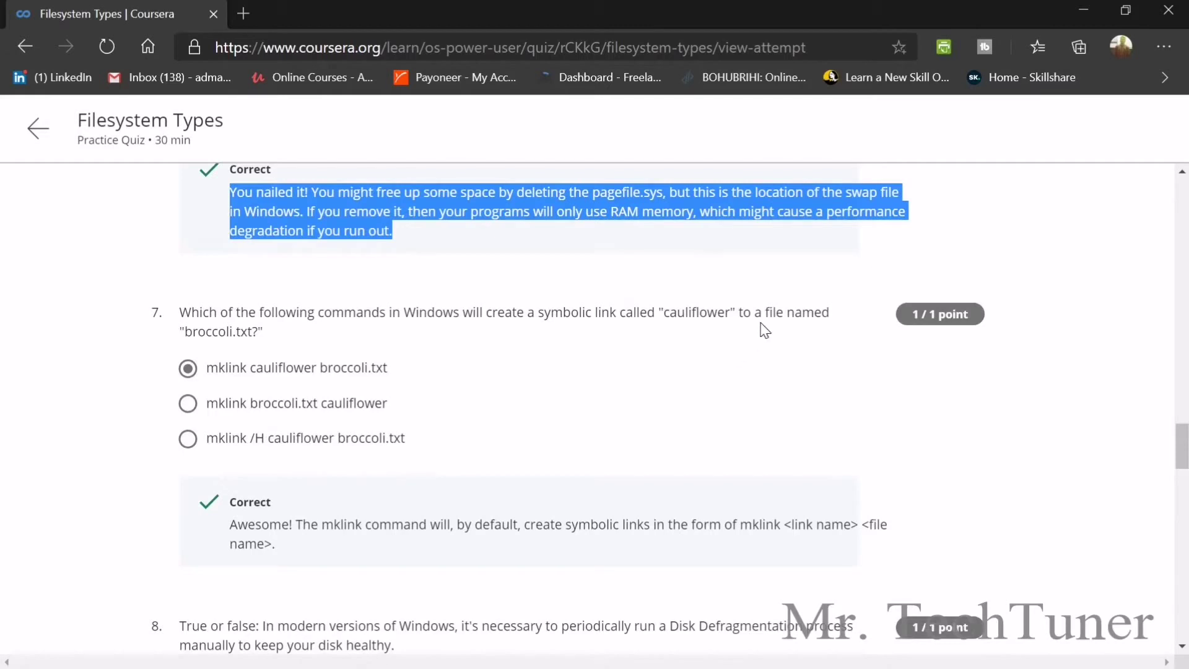
{"action": "left_click", "coordinate": [267, 369]}
Review question 8 on manual disk defragmentation in Windows and question 9 on the Linux df and du commands
{"action": "scroll", "coordinate": [492, 457], "scroll_direction": "down", "scroll_amount": 3}
{"action": "scroll", "coordinate": [492, 457], "scroll_direction": "down", "scroll_amount": 1}
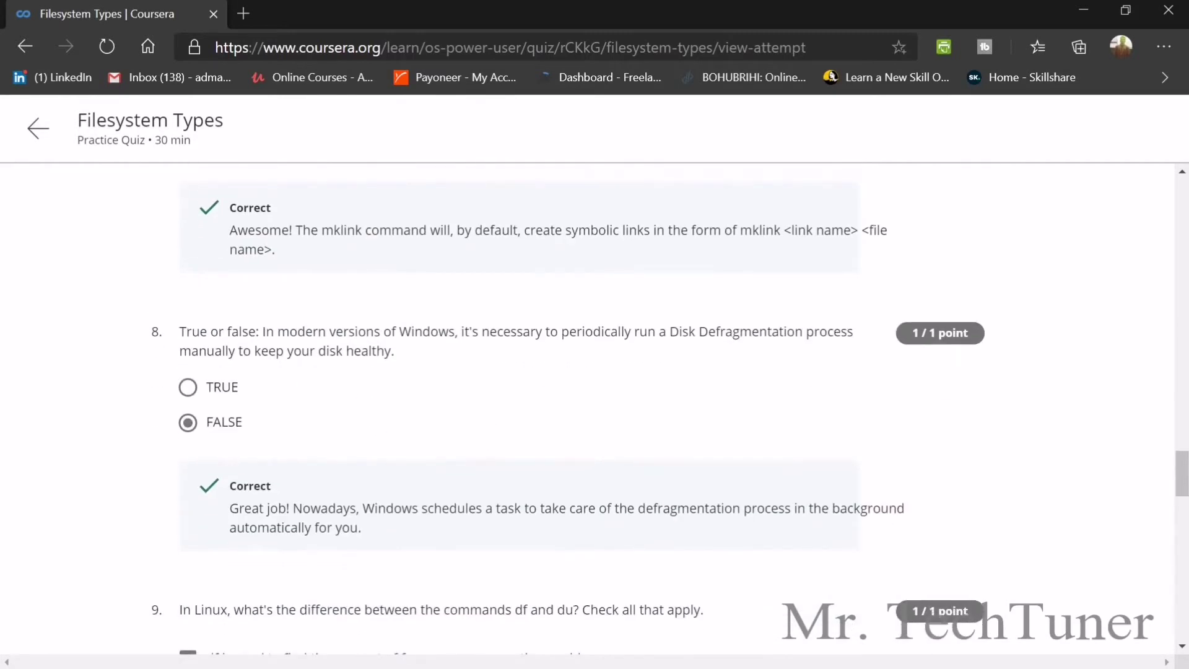
{"action": "left_click_drag", "start_coordinate": [179, 332], "coordinate": [412, 358]}
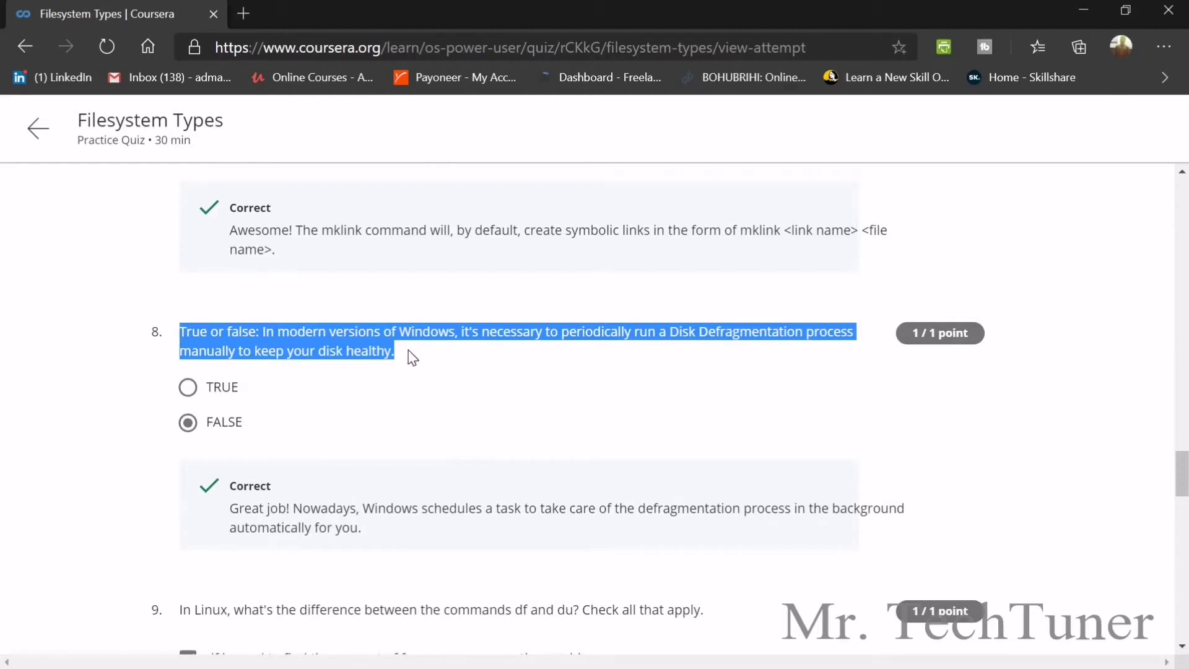
{"action": "scroll", "coordinate": [273, 461], "scroll_direction": "down", "scroll_amount": 1}
{"action": "left_click", "coordinate": [211, 354]}
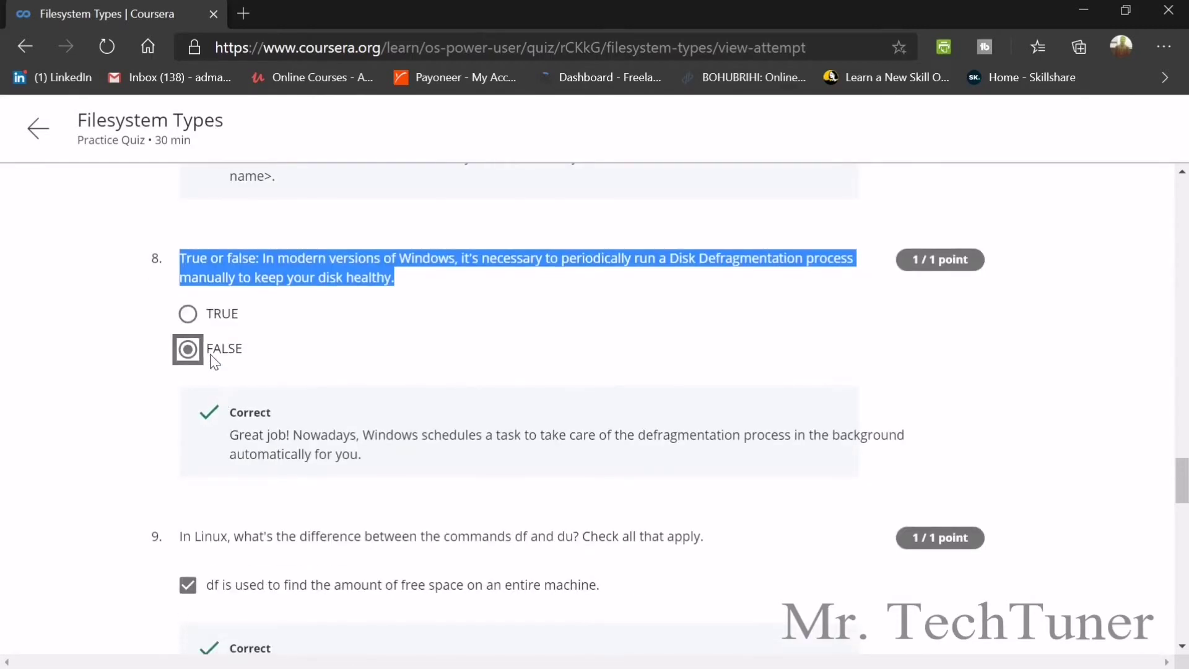
{"action": "scroll", "coordinate": [225, 372], "scroll_direction": "down", "scroll_amount": 3}
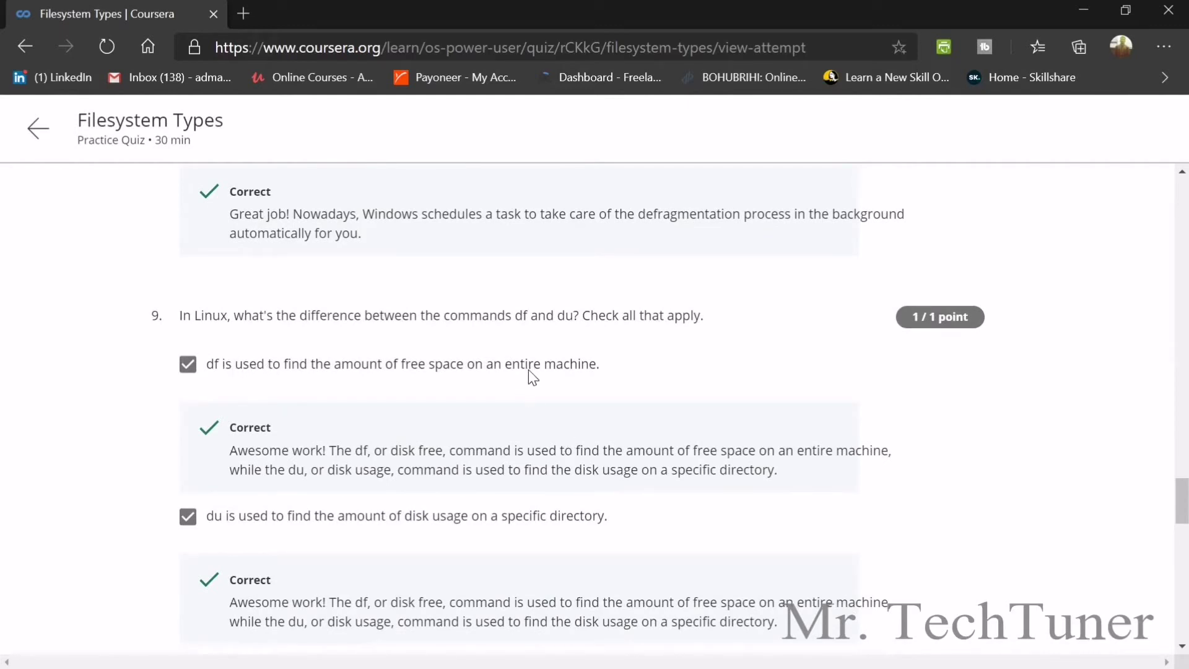
{"action": "left_click", "coordinate": [442, 374]}
{"action": "scroll", "coordinate": [441, 408], "scroll_direction": "down", "scroll_amount": 2}
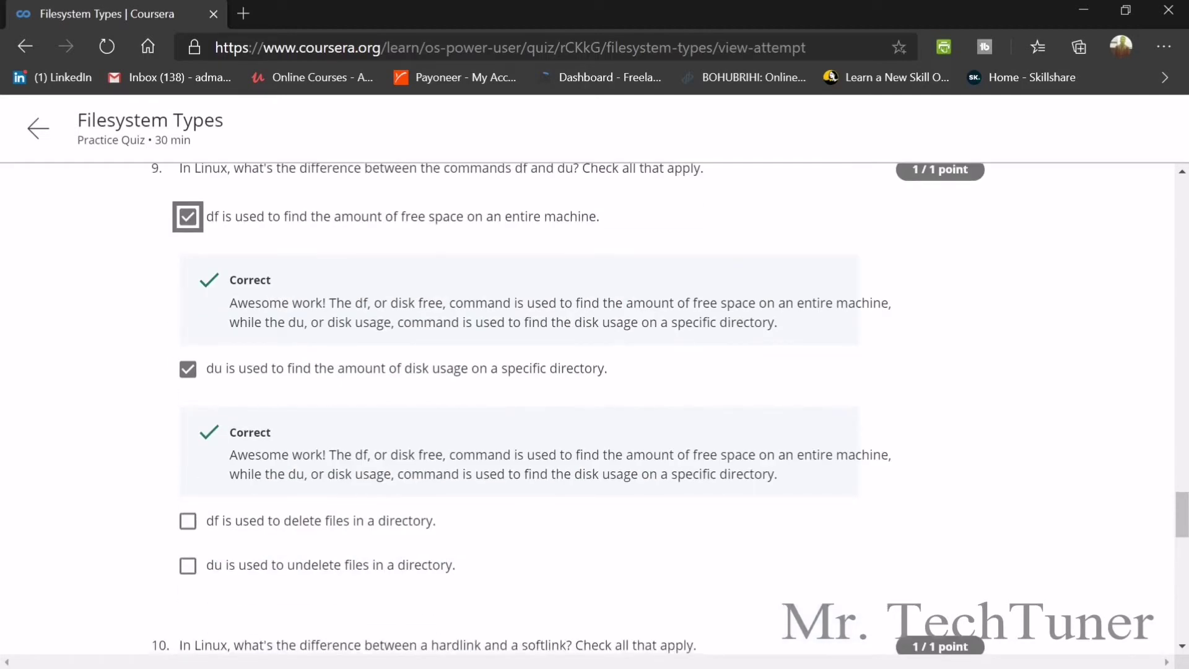
Review question 10 on the difference between a hardlink and a softlink in Linux
{"action": "scroll", "coordinate": [398, 440], "scroll_direction": "down", "scroll_amount": 5}
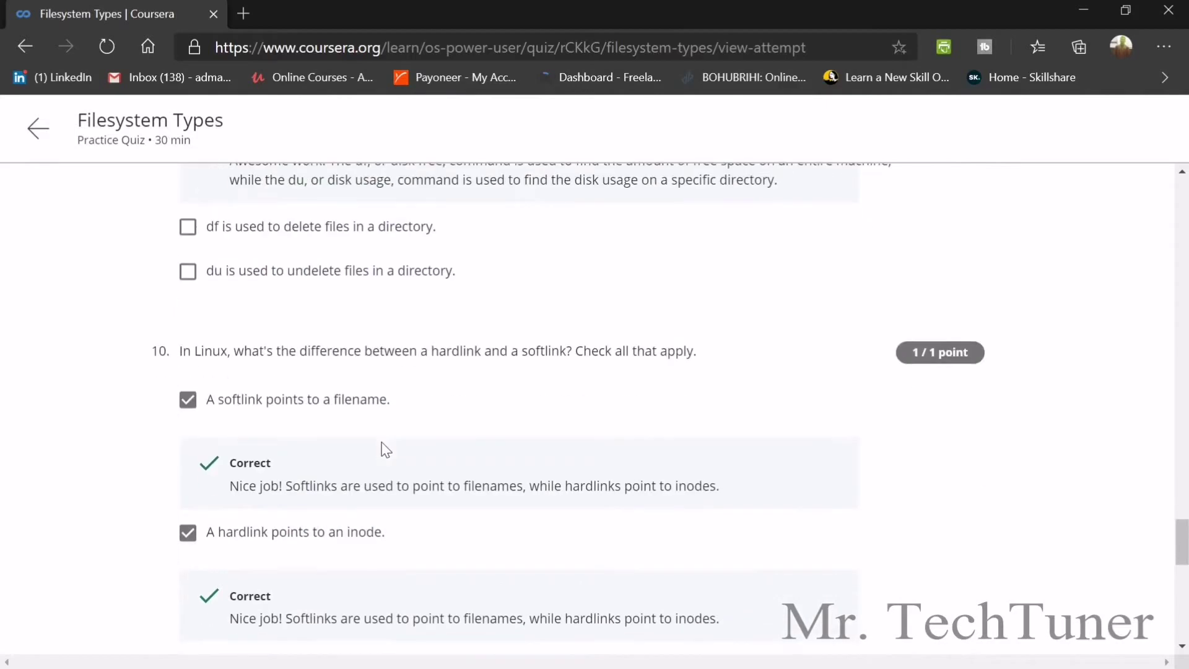
{"action": "scroll", "coordinate": [372, 444], "scroll_direction": "down", "scroll_amount": 1}
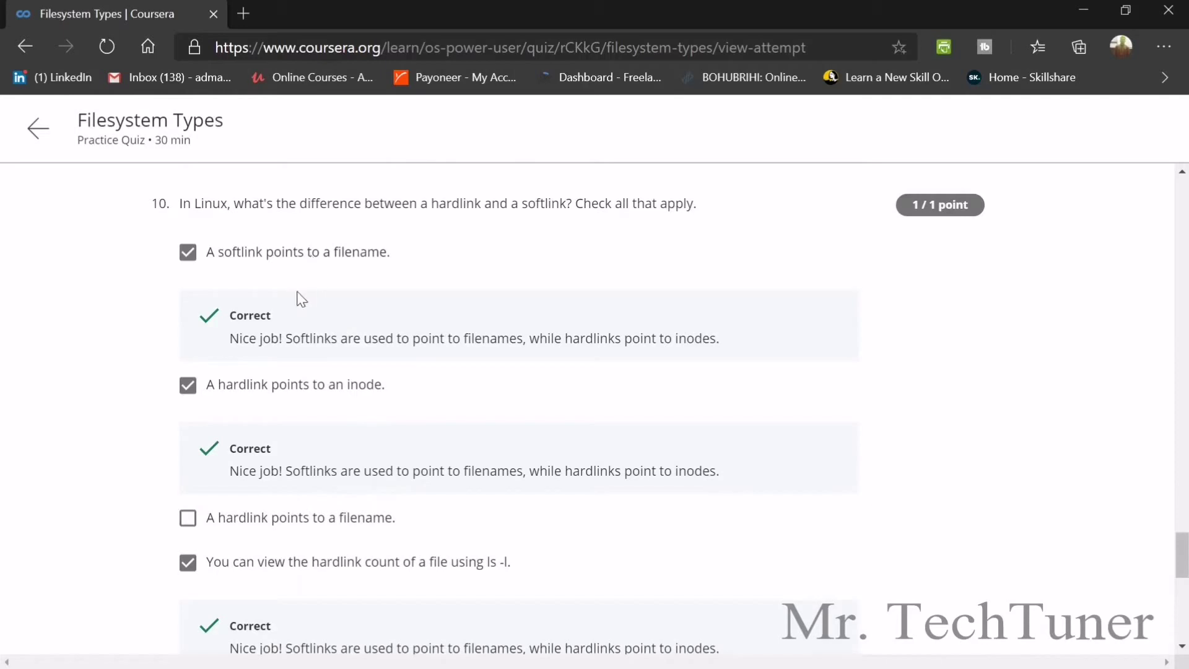
{"action": "scroll", "coordinate": [322, 404], "scroll_direction": "down", "scroll_amount": 1}
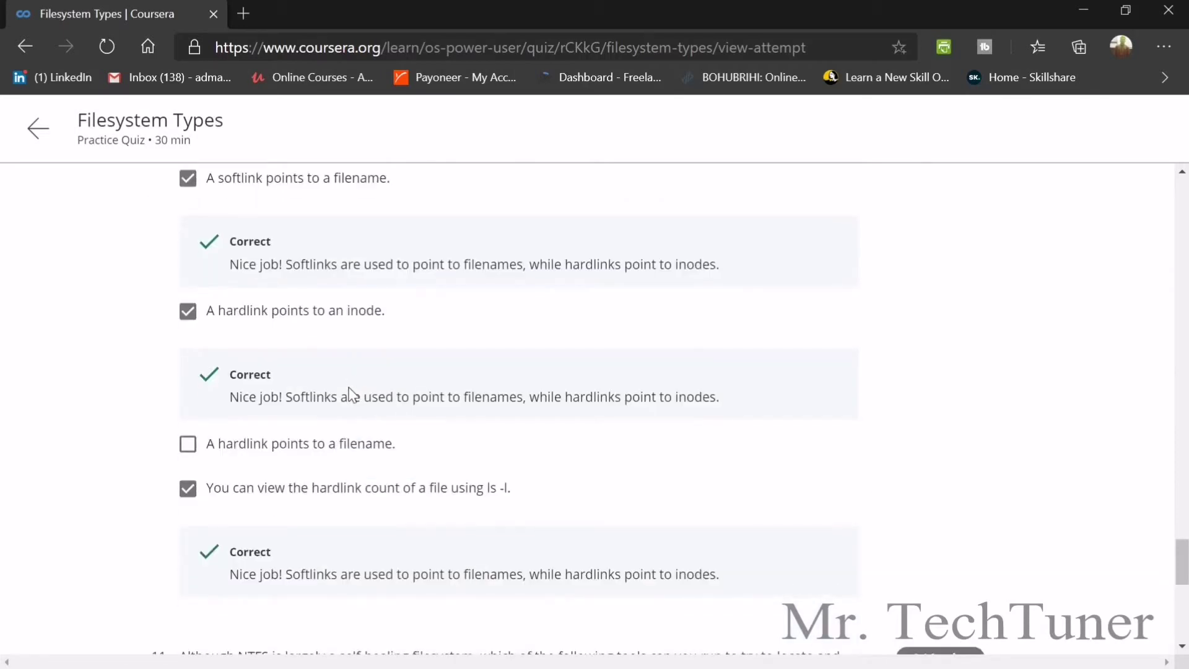
Review the rest of question 10, question 11 on repairing C: drive corruption and question 12 on mounting filesystems at startup
{"action": "scroll", "coordinate": [324, 416], "scroll_direction": "down", "scroll_amount": 1}
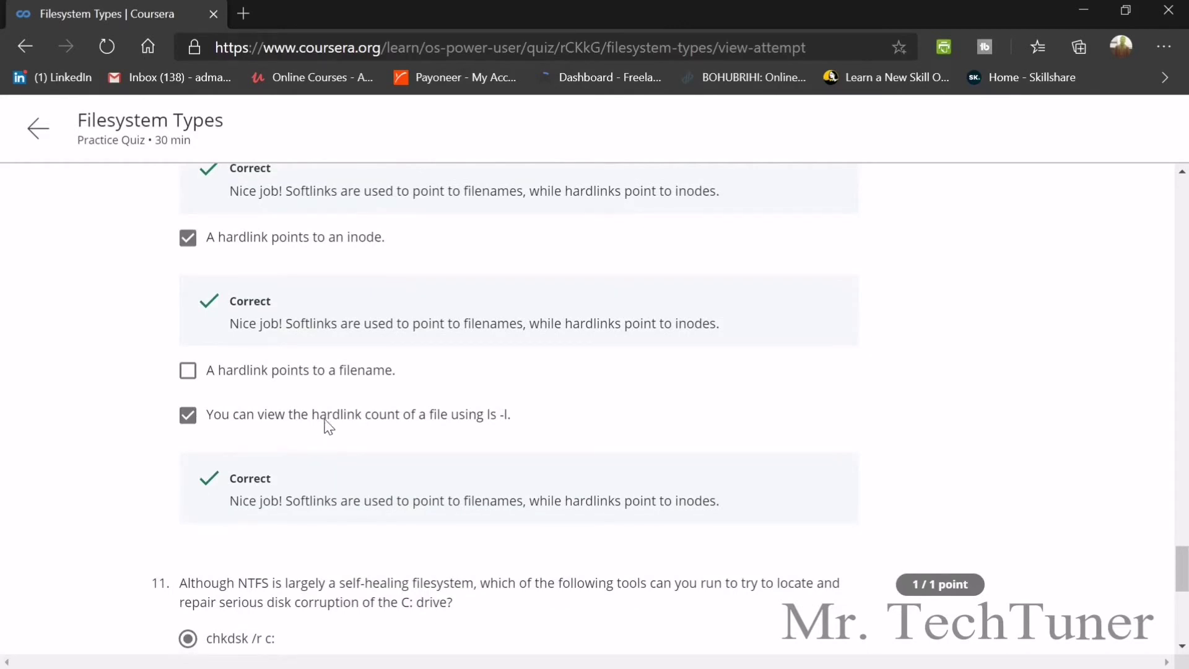
{"action": "scroll", "coordinate": [319, 440], "scroll_direction": "down", "scroll_amount": 1}
{"action": "scroll", "coordinate": [315, 439], "scroll_direction": "down", "scroll_amount": 3}
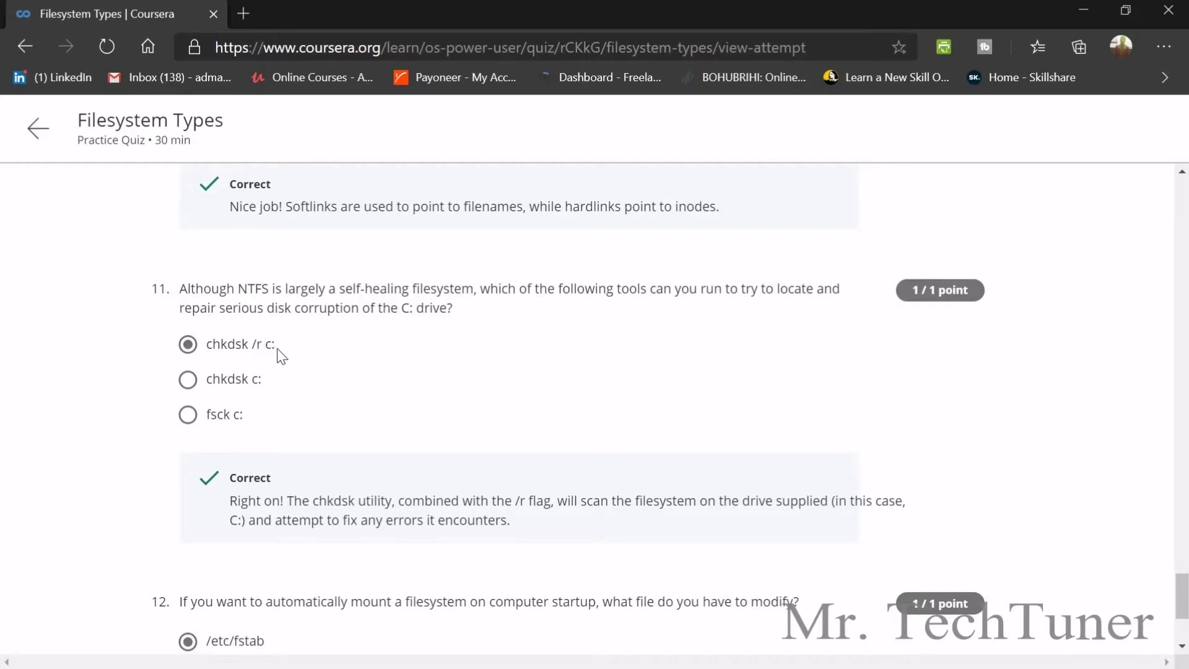
{"action": "scroll", "coordinate": [486, 486], "scroll_direction": "down", "scroll_amount": 1}
{"action": "scroll", "coordinate": [486, 487], "scroll_direction": "down", "scroll_amount": 2}
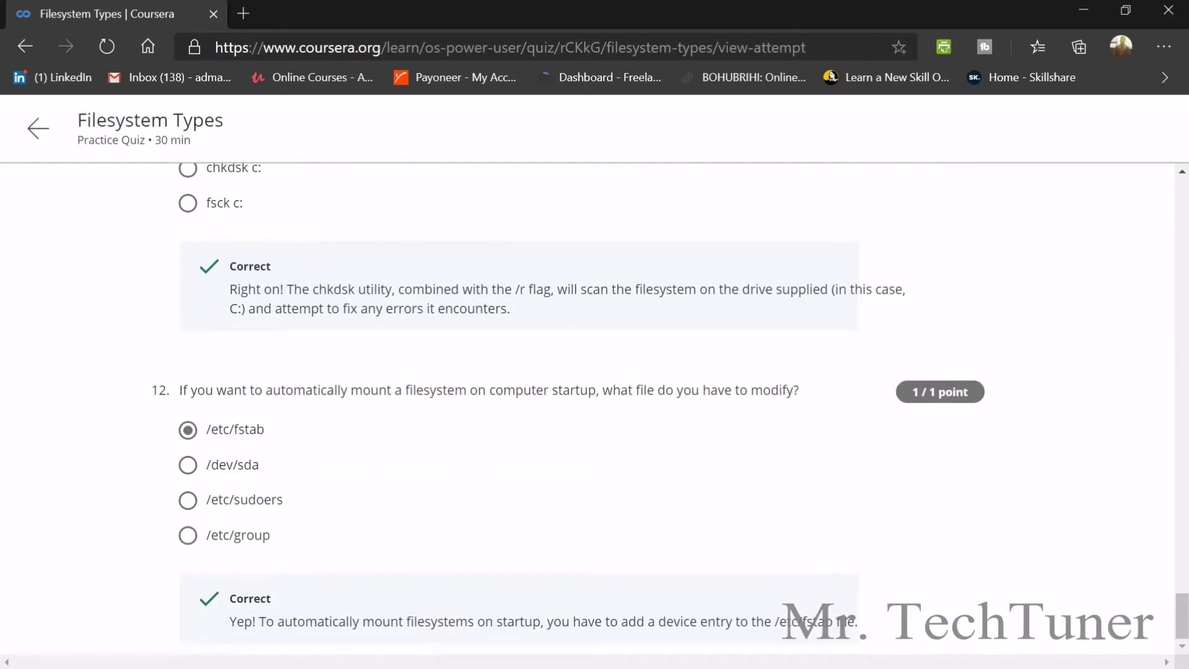
{"action": "left_click", "coordinate": [239, 437]}
Leave the quiz feedback and open the graded Week 4 lab Partition and Format a Disk Drive in Windows
{"action": "left_click", "coordinate": [34, 141]}
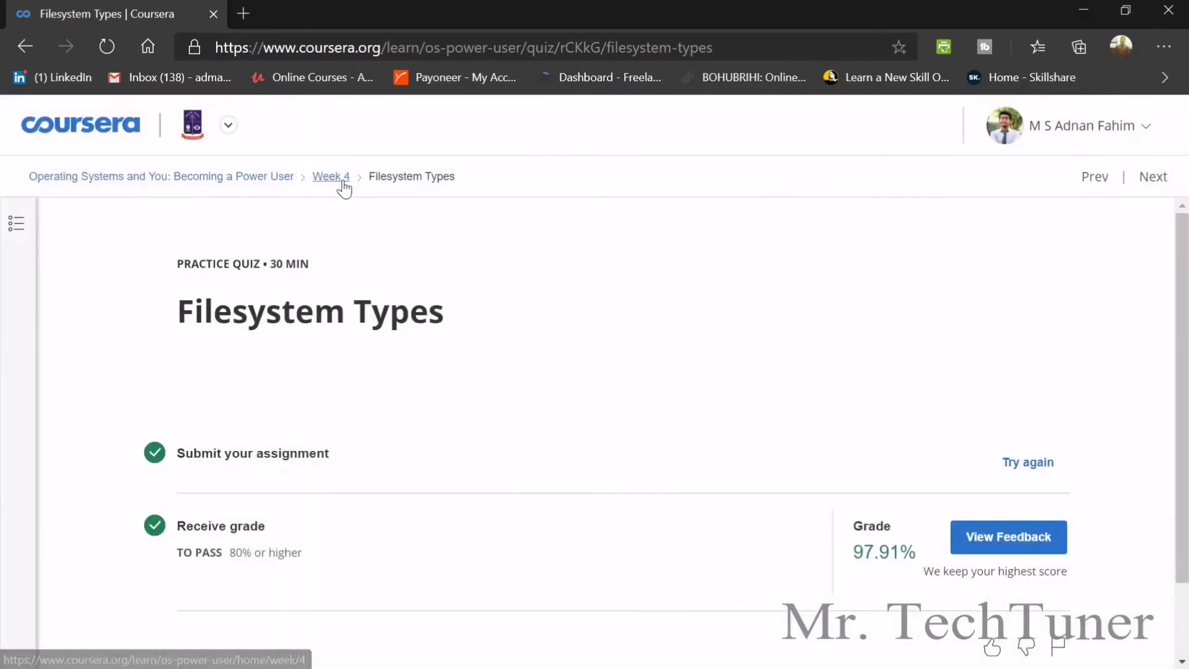
{"action": "left_click", "coordinate": [347, 178]}
{"action": "scroll", "coordinate": [622, 427], "scroll_direction": "down", "scroll_amount": 15}
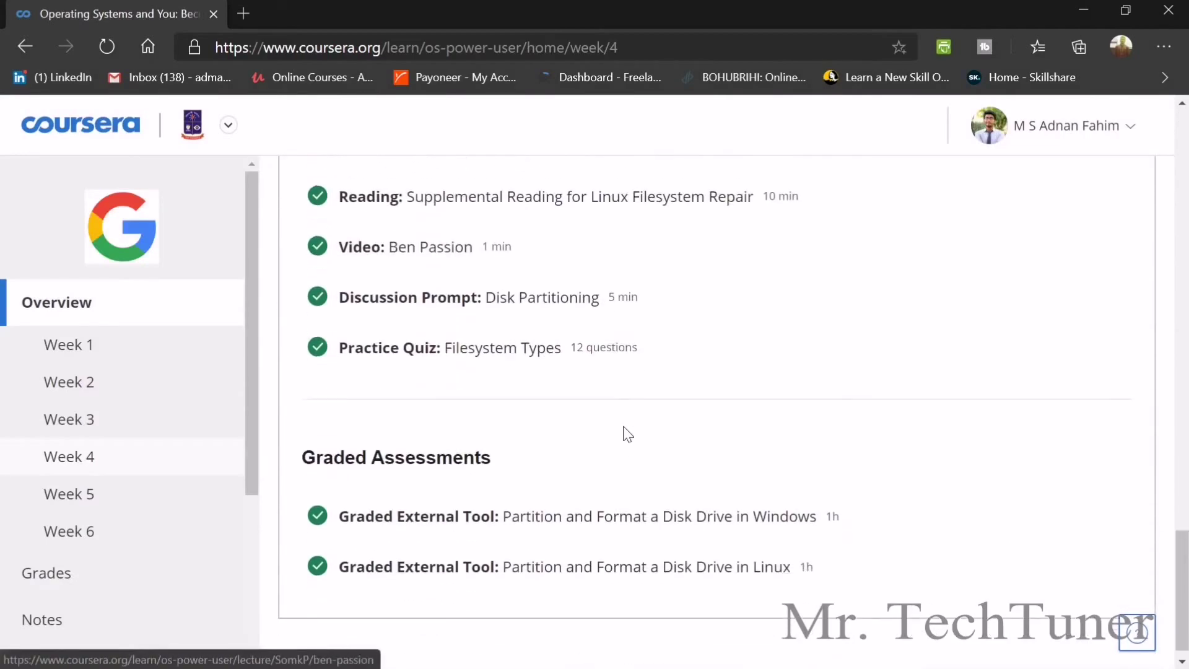
{"action": "left_click", "coordinate": [613, 504]}
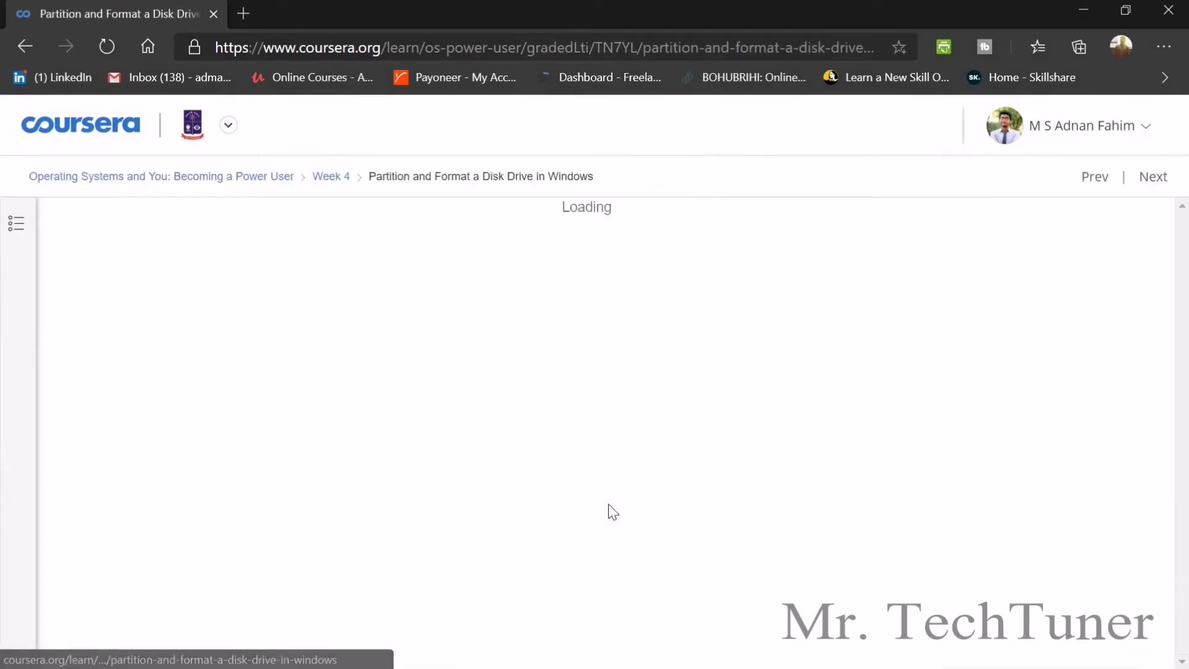
Accept the honor code statement, open the external lab tool and start the lab
{"action": "scroll", "coordinate": [483, 471], "scroll_direction": "down", "scroll_amount": 6}
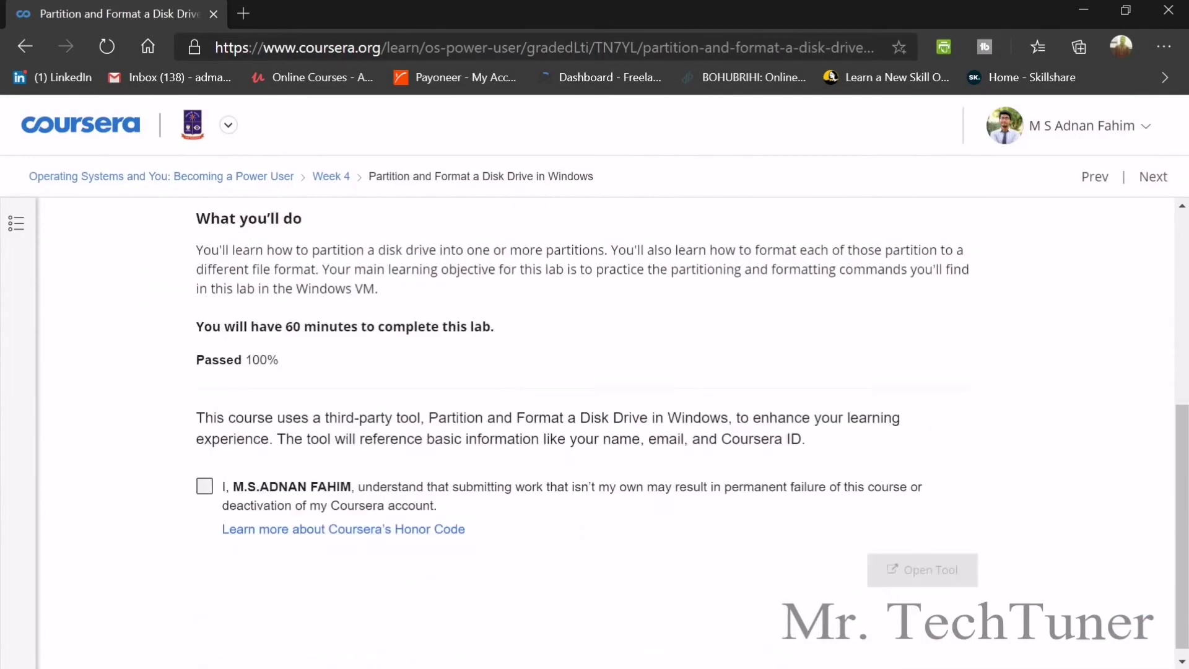
{"action": "left_click", "coordinate": [204, 475]}
{"action": "left_click", "coordinate": [876, 566]}
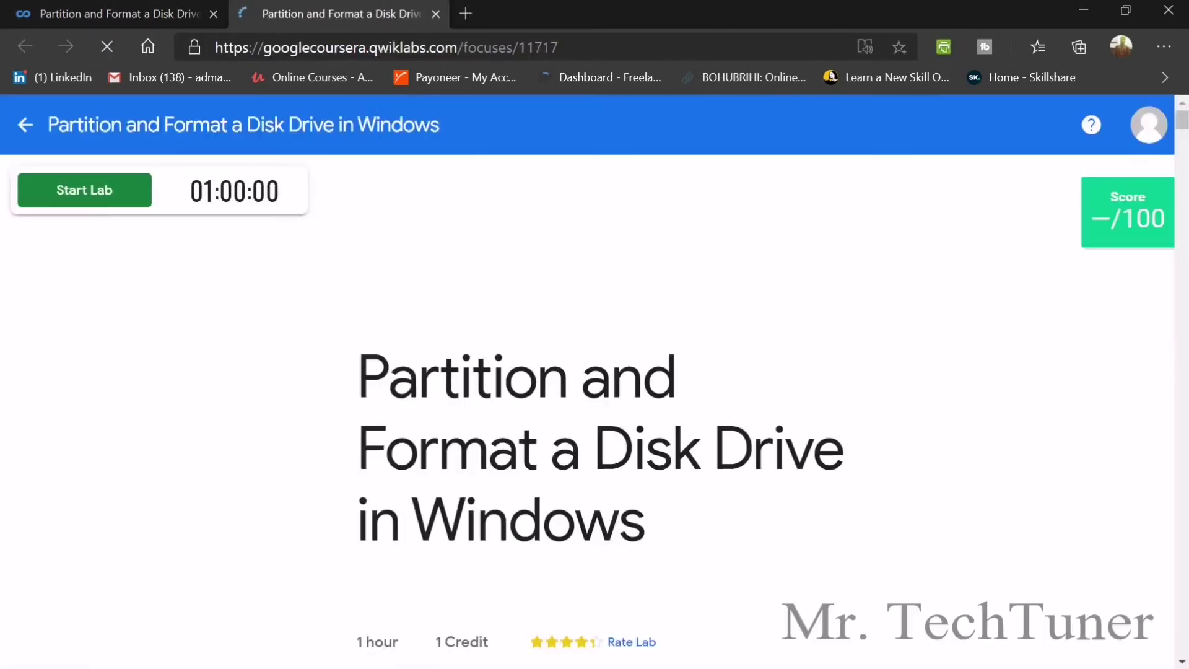
{"action": "left_click", "coordinate": [109, 192]}
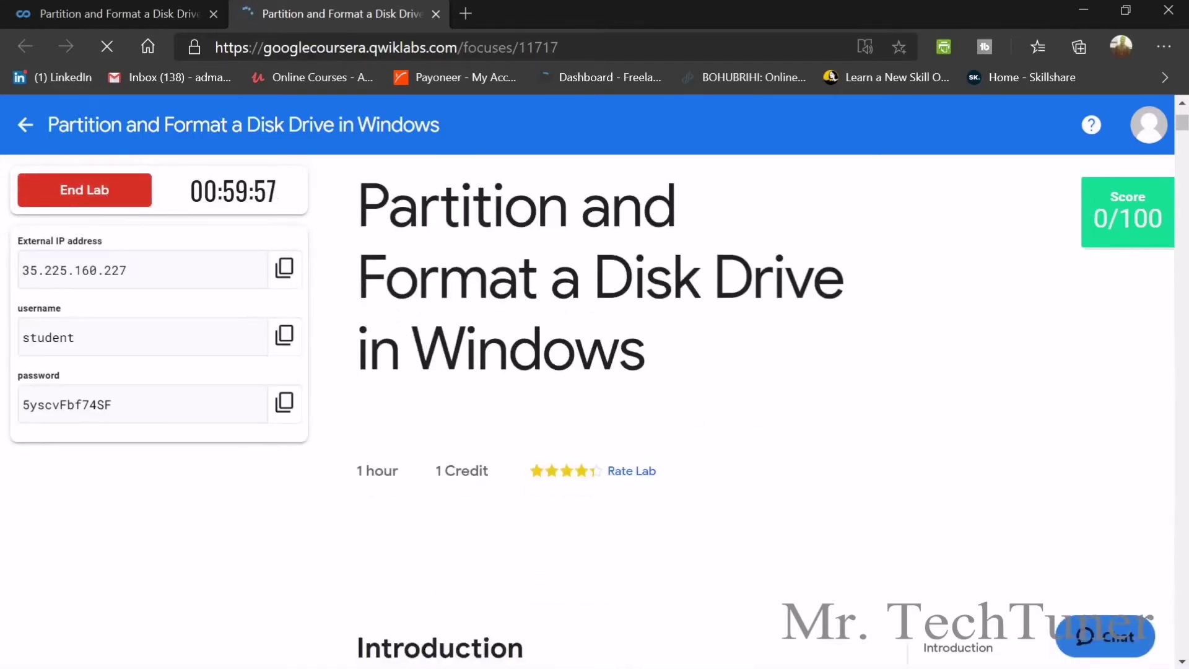
Open Remote Desktop Connection and connect to the lab's external IP address 35.225.160.227
{"action": "key", "text": "super"}
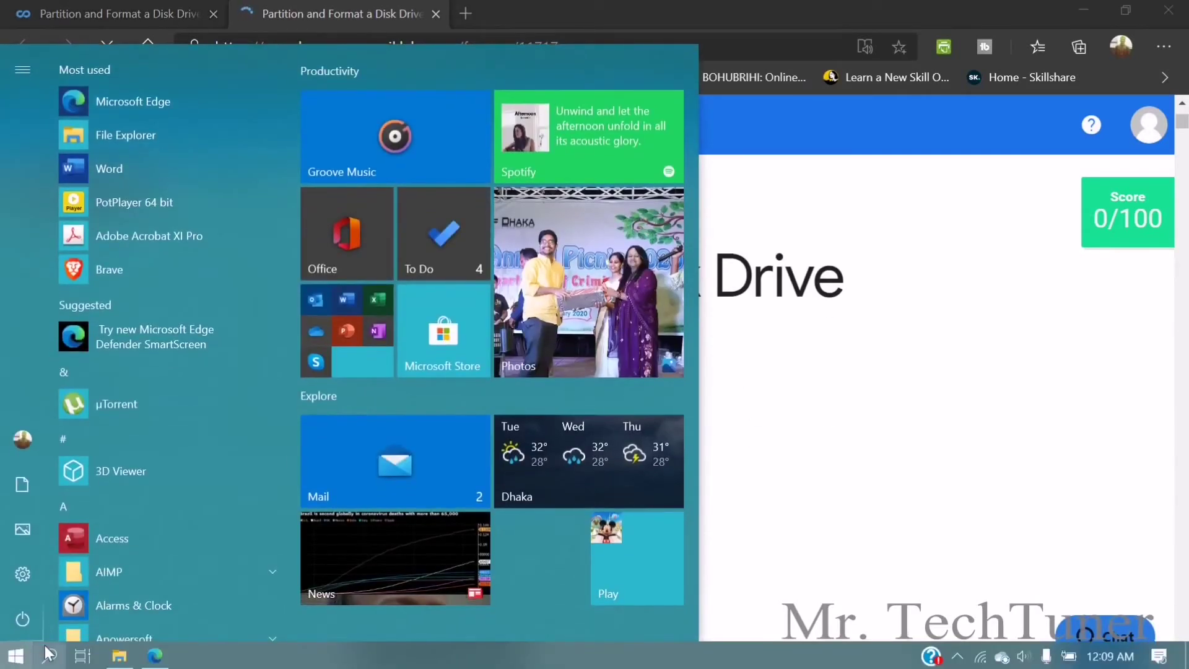
{"action": "left_click", "coordinate": [49, 655]}
{"action": "type", "text": "re"}
{"action": "left_click", "coordinate": [413, 298]}
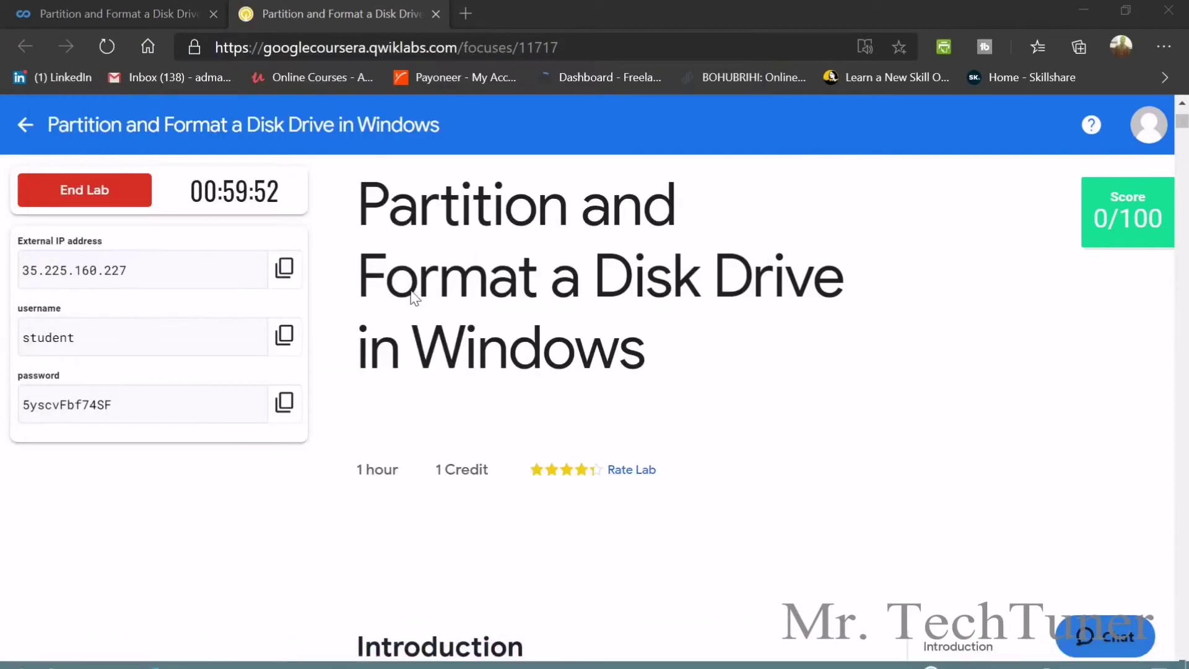
{"action": "key", "text": "alt+Tab"}
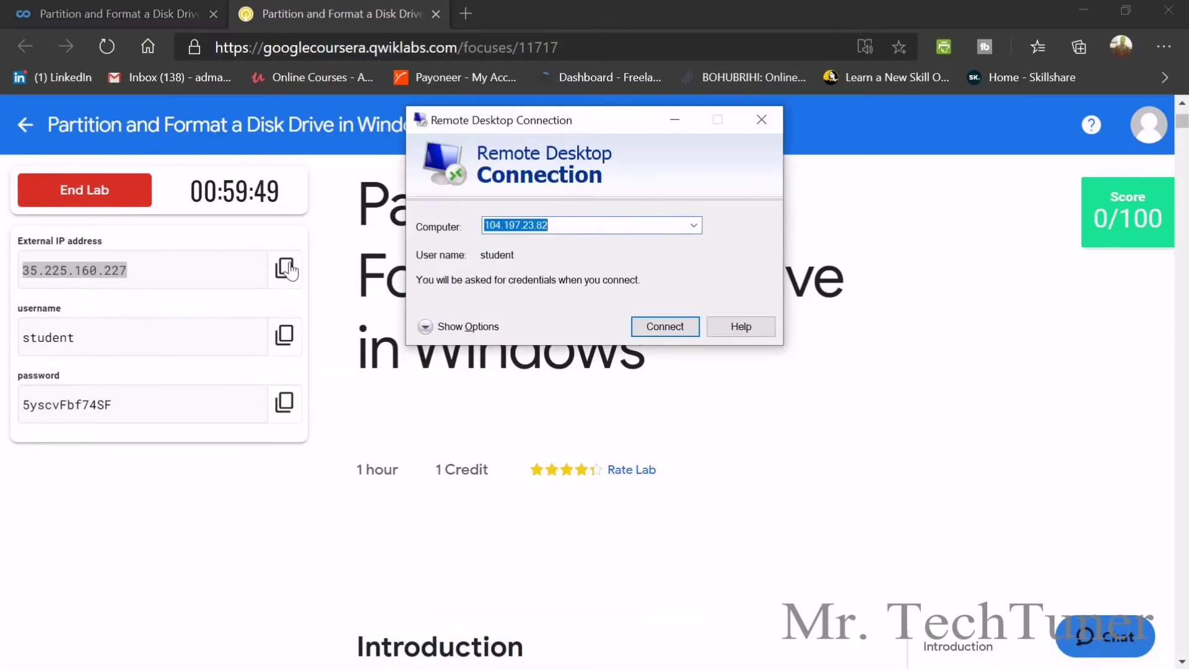
{"action": "type", "text": "35.225.160.227"}
{"action": "key", "text": "Return"}
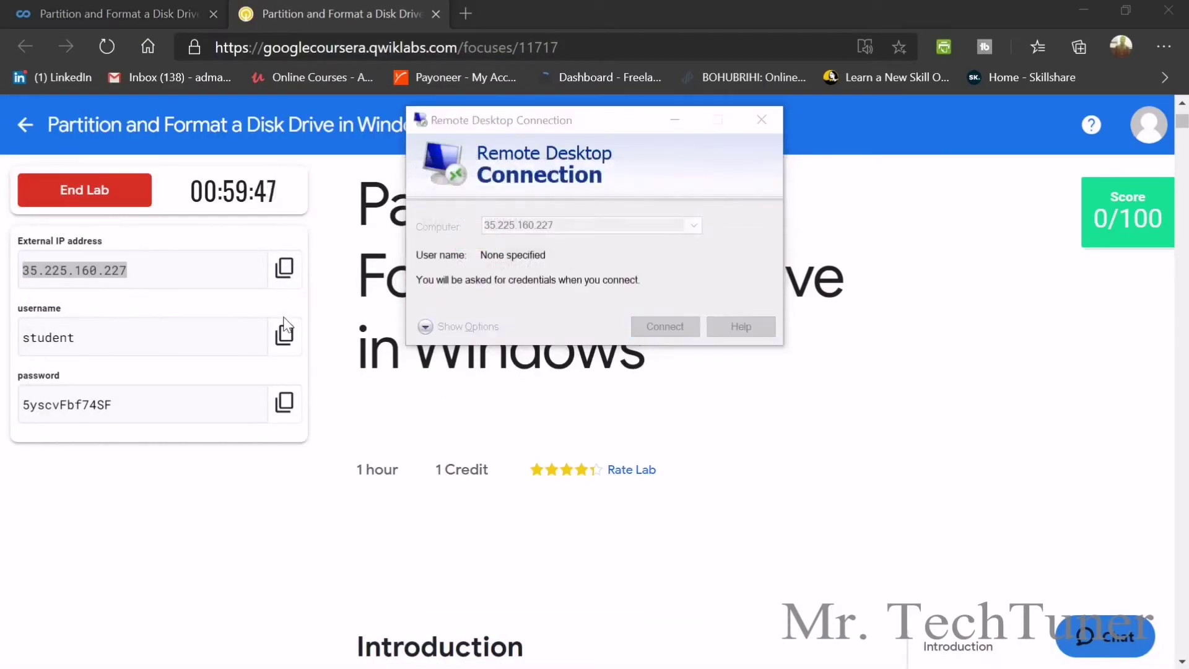
Sign in to the remote computer with username student and the lab password, and accept the certificate warning
{"action": "left_click", "coordinate": [285, 335]}
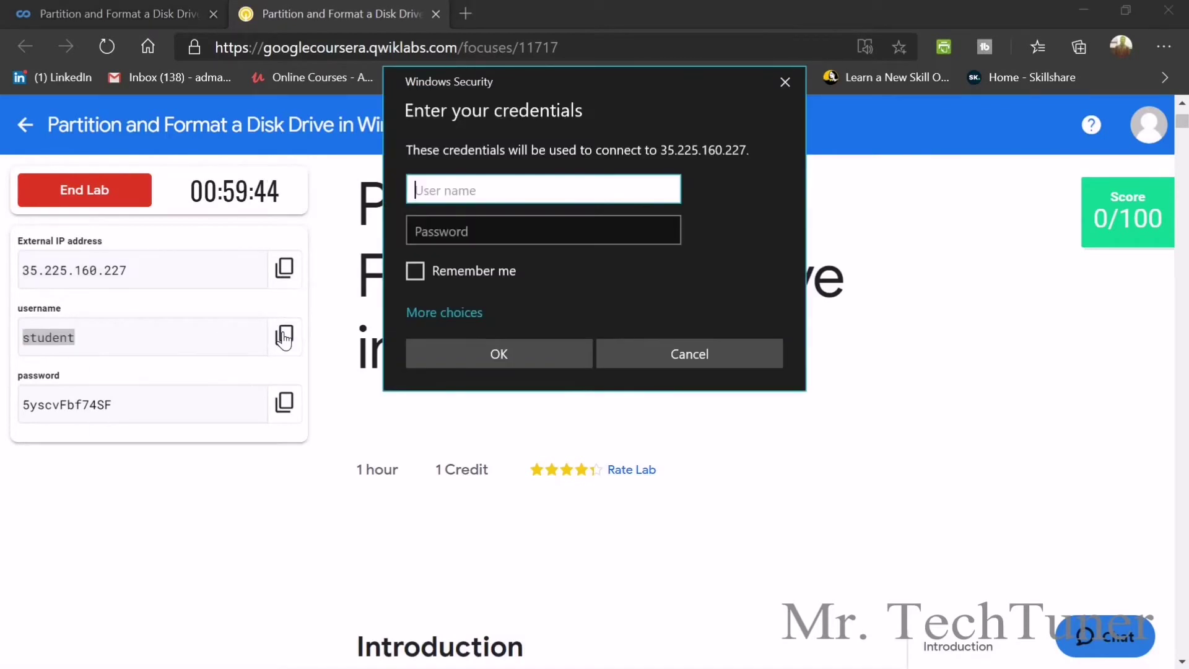
{"action": "key", "text": "ctrl+v"}
{"action": "left_click", "coordinate": [295, 409]}
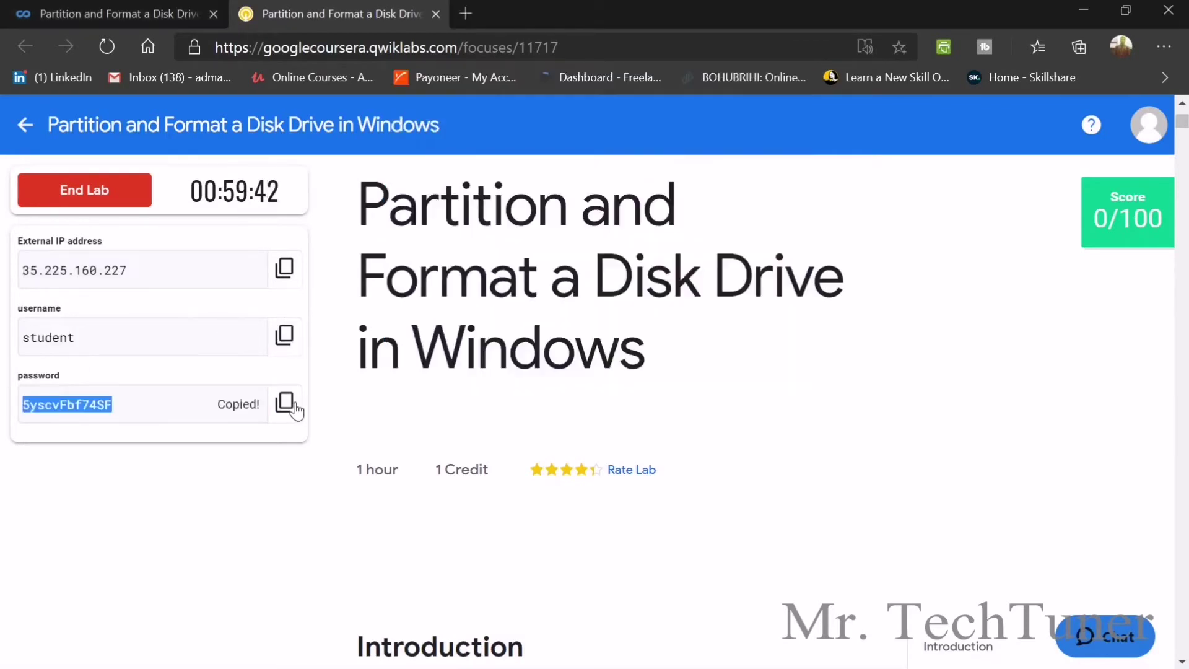
{"action": "key", "text": "alt+Tab"}
{"action": "key", "text": "Tab"}
{"action": "key", "text": "ctrl+v"}
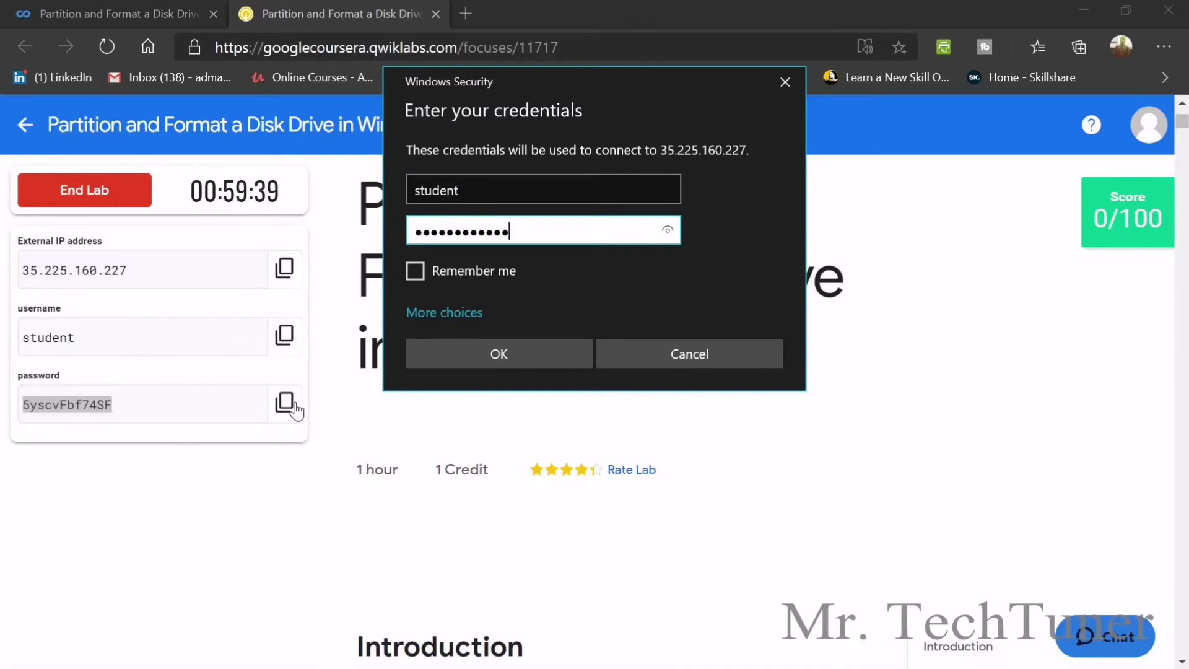
{"action": "key", "text": "Return"}
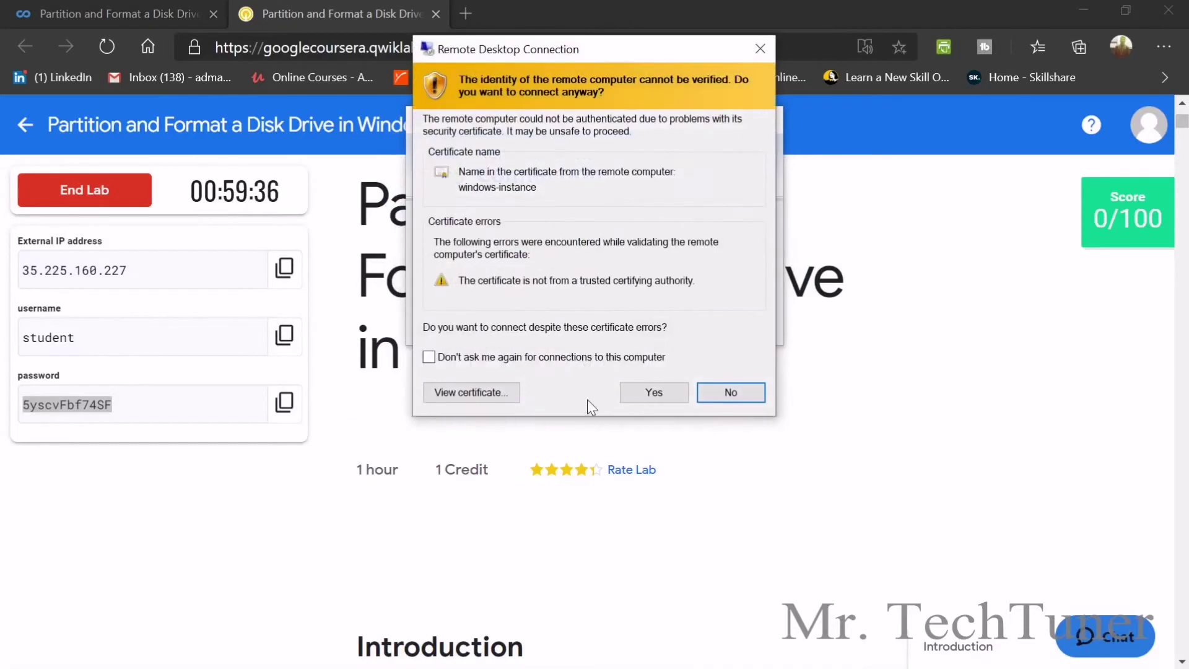
{"action": "left_click", "coordinate": [634, 392]}
Read the lab instructions on partitioning a disk using Control Panel, through the part on opening Computer Management
{"action": "scroll", "coordinate": [661, 404], "scroll_direction": "down", "scroll_amount": 5}
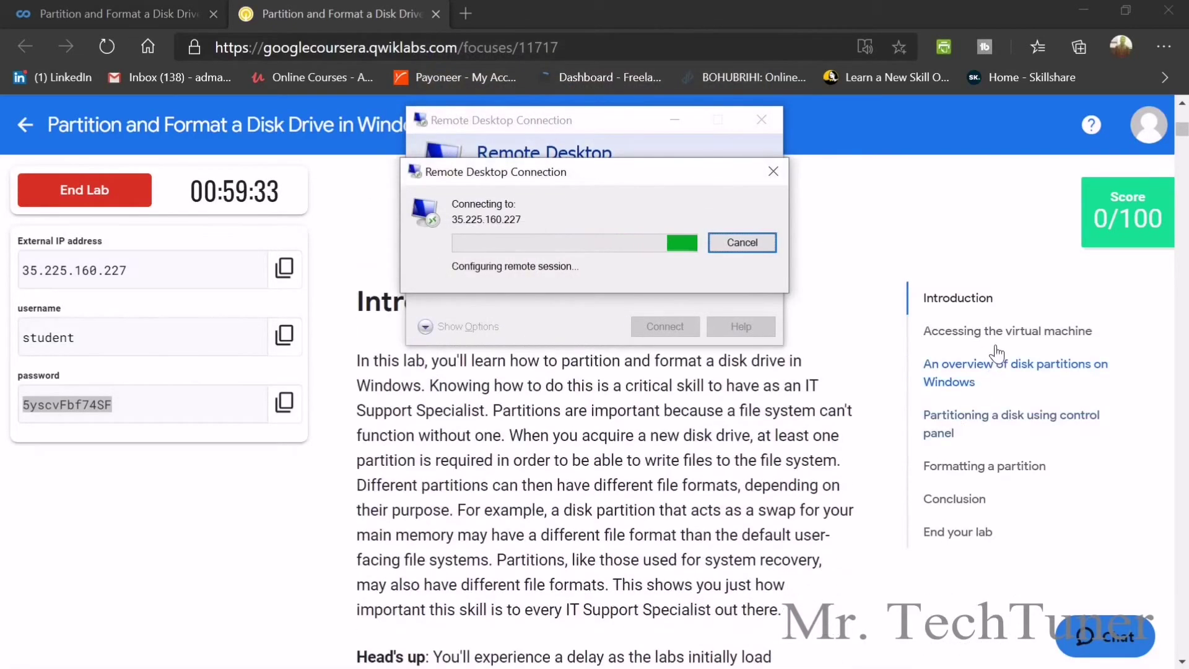
{"action": "left_click", "coordinate": [995, 339]}
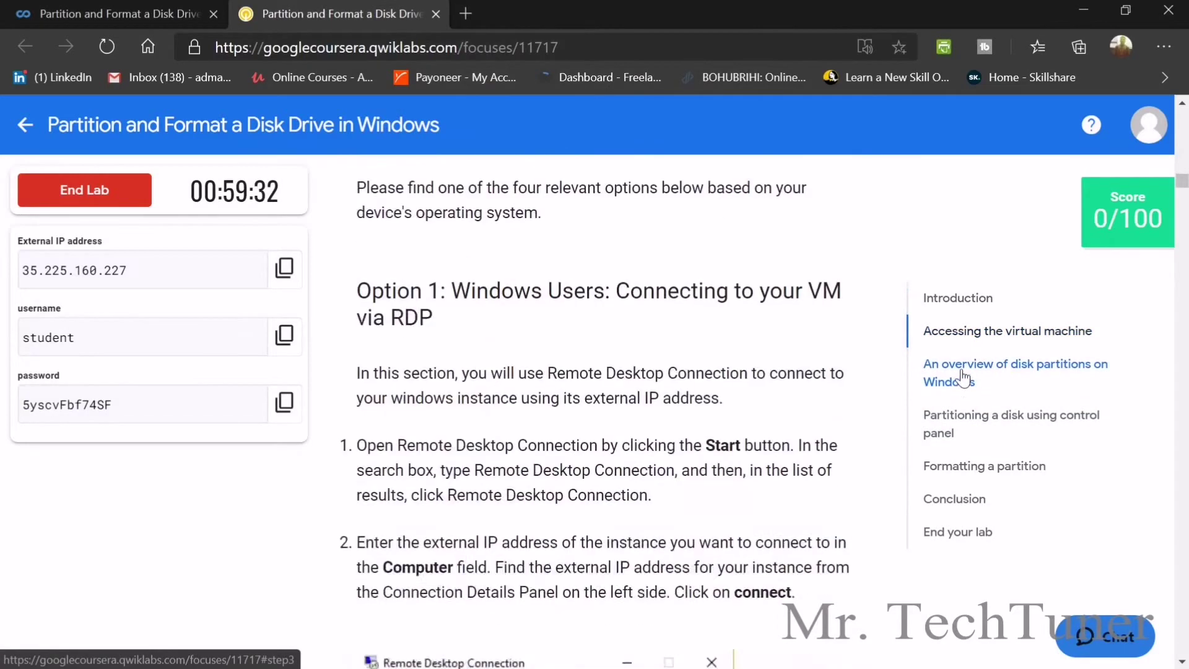
{"action": "left_click", "coordinate": [963, 377]}
{"action": "scroll", "coordinate": [779, 381], "scroll_direction": "down", "scroll_amount": 10}
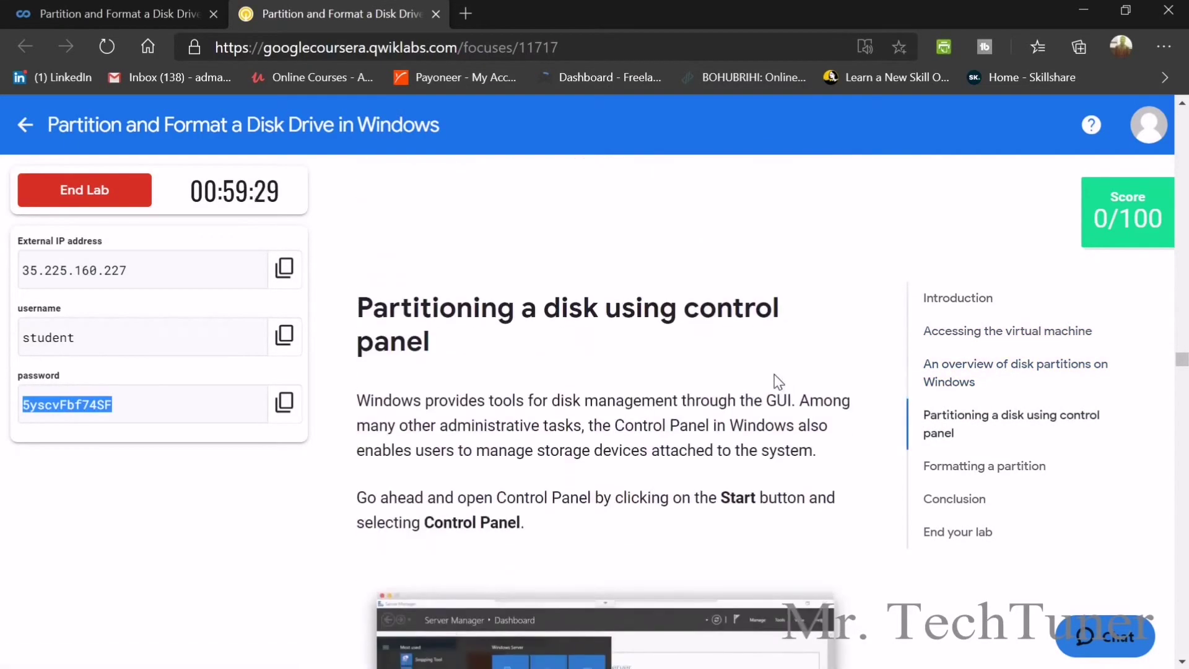
{"action": "scroll", "coordinate": [779, 381], "scroll_direction": "down", "scroll_amount": 5}
{"action": "scroll", "coordinate": [771, 387], "scroll_direction": "down", "scroll_amount": 4}
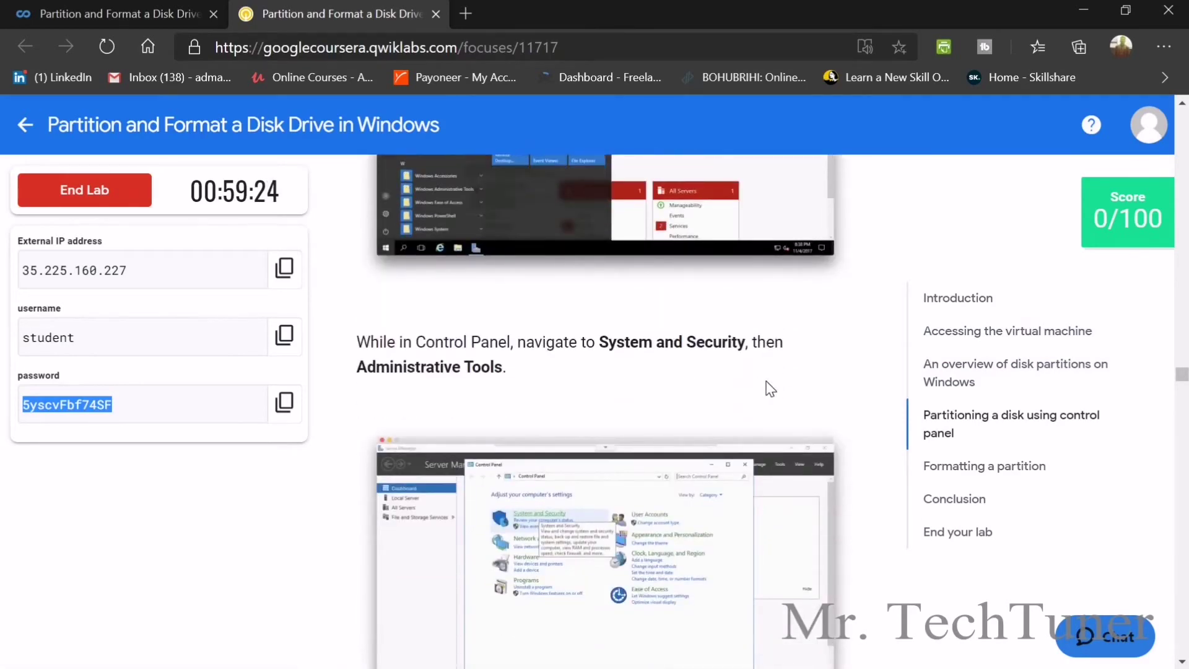
{"action": "scroll", "coordinate": [770, 388], "scroll_direction": "down", "scroll_amount": 7}
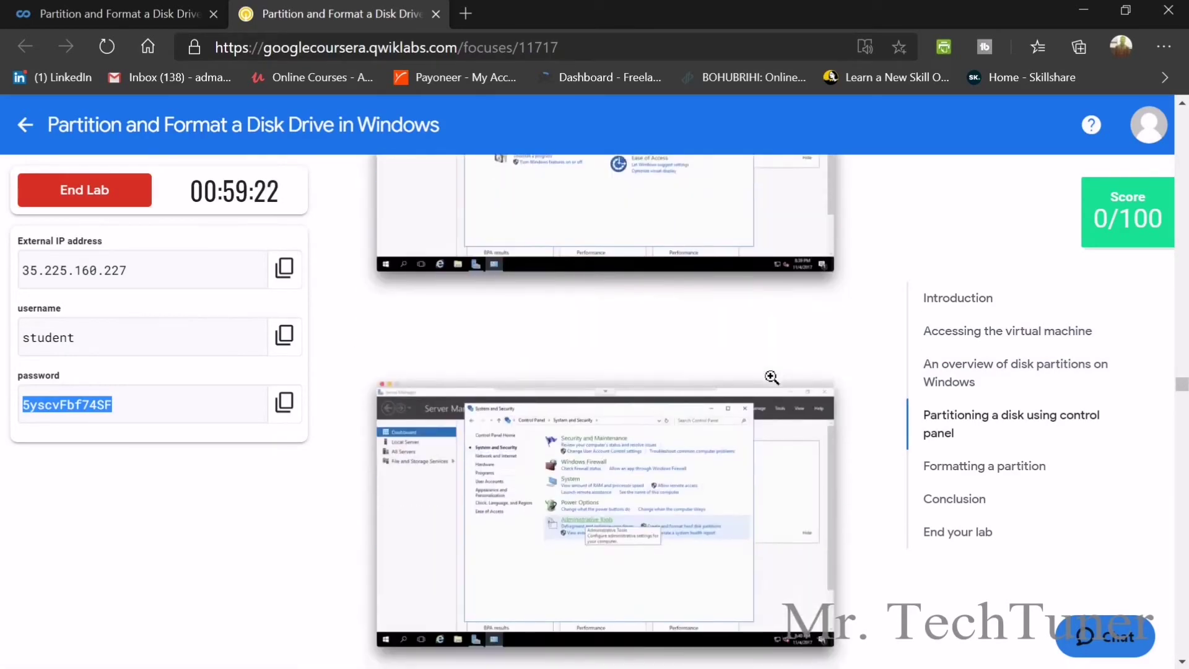
{"action": "scroll", "coordinate": [772, 377], "scroll_direction": "down", "scroll_amount": 7}
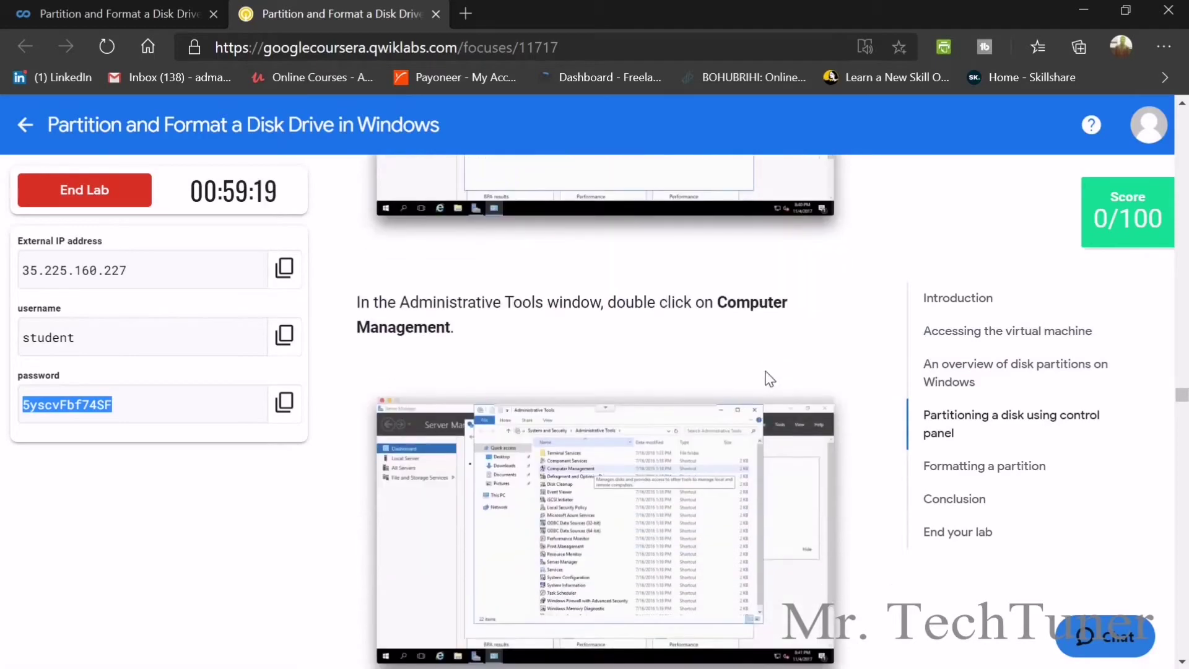
{"action": "scroll", "coordinate": [770, 378], "scroll_direction": "down", "scroll_amount": 1}
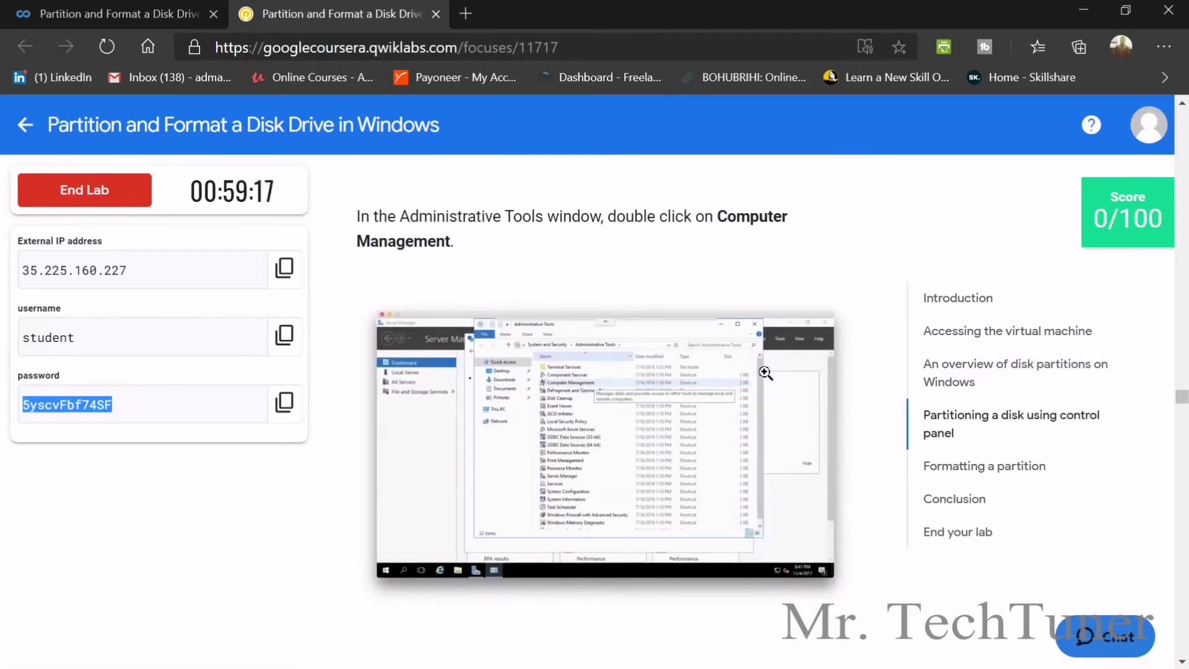
{"action": "scroll", "coordinate": [756, 353], "scroll_direction": "down", "scroll_amount": 5}
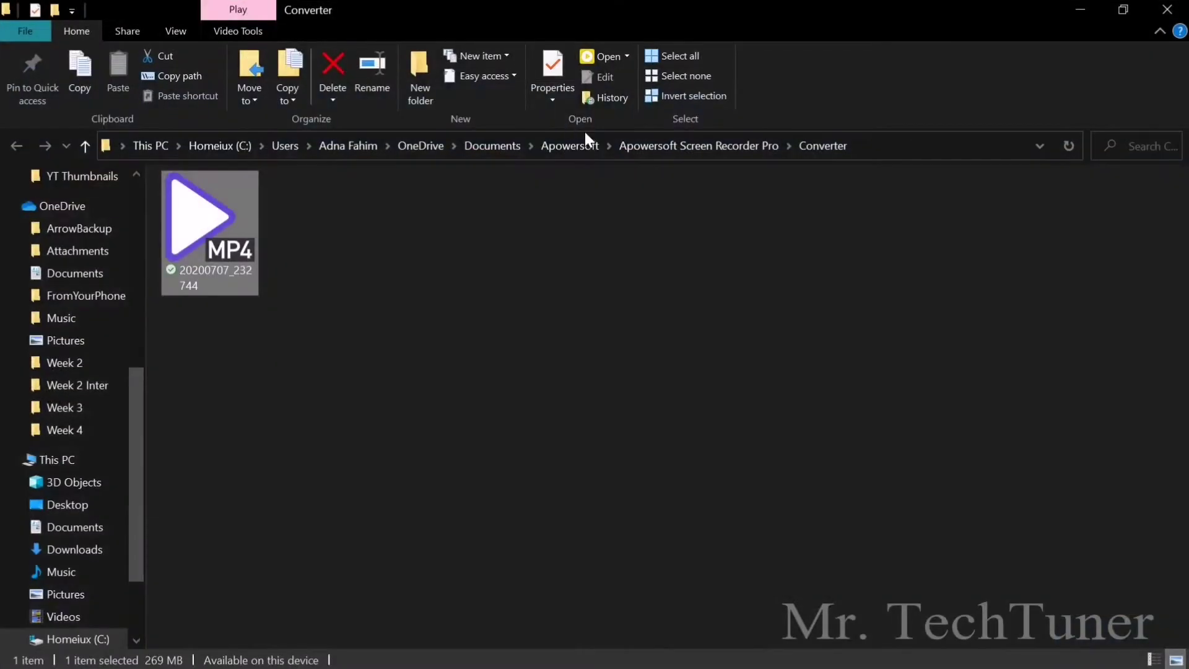
Switch to the remote desktop session in full screen and close Server Manager
{"action": "key", "text": "alt+Tab"}
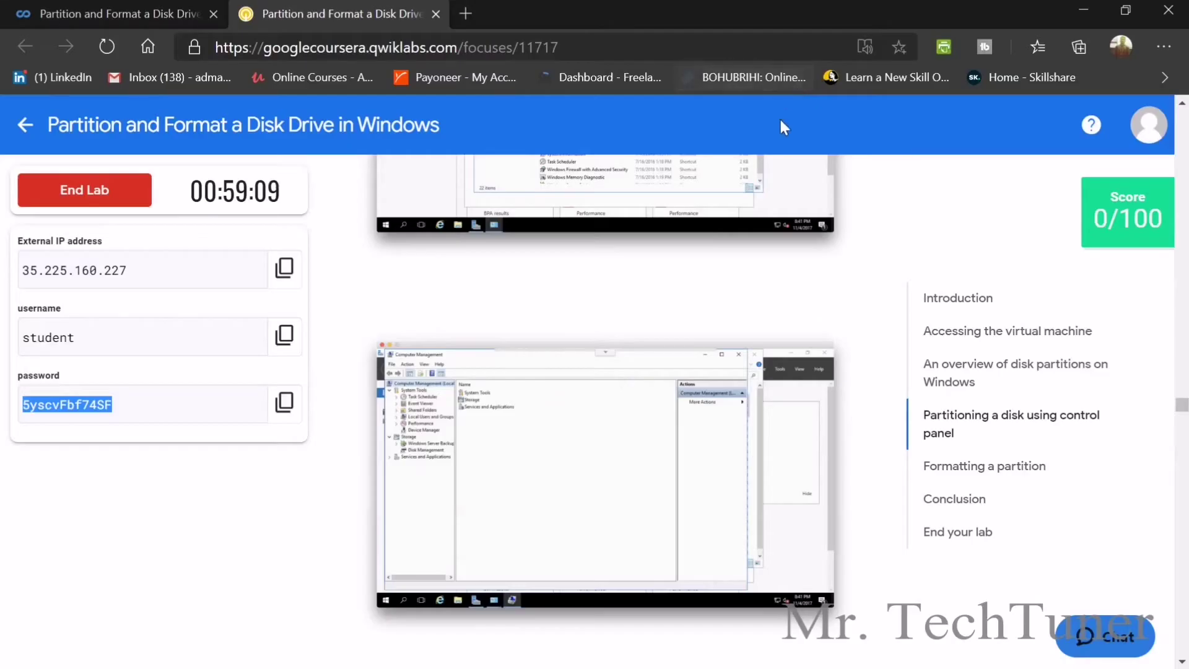
{"action": "key", "text": "alt+Tab"}
{"action": "key", "text": "ctrl+alt+Break"}
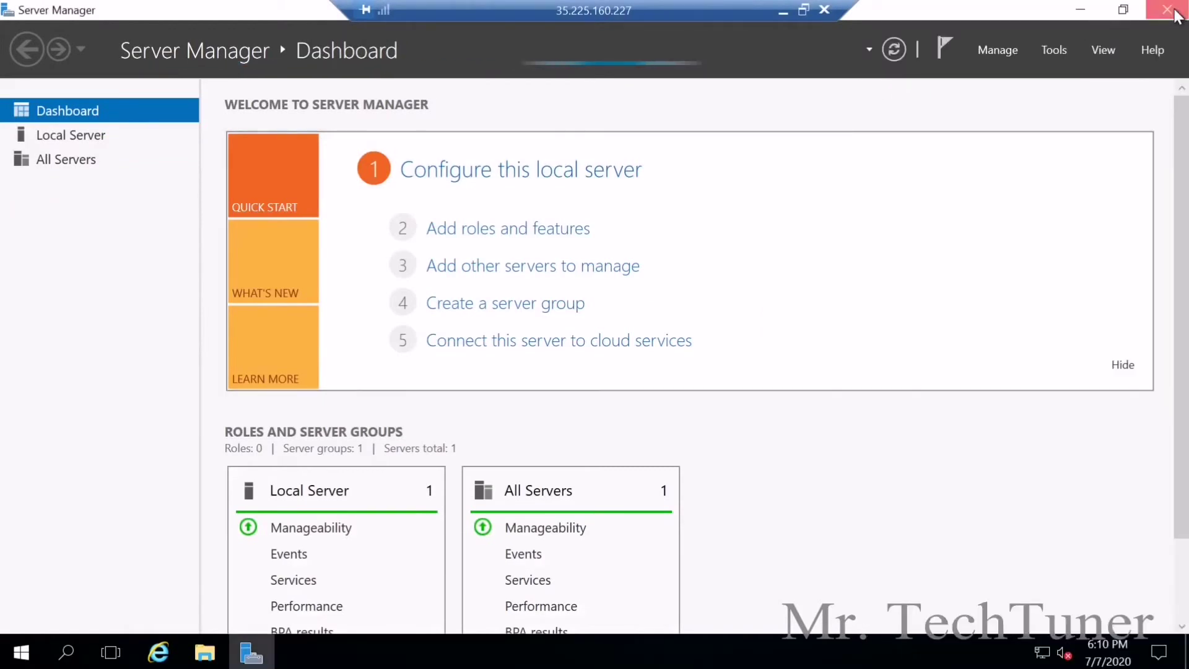
{"action": "left_click", "coordinate": [1167, 10]}
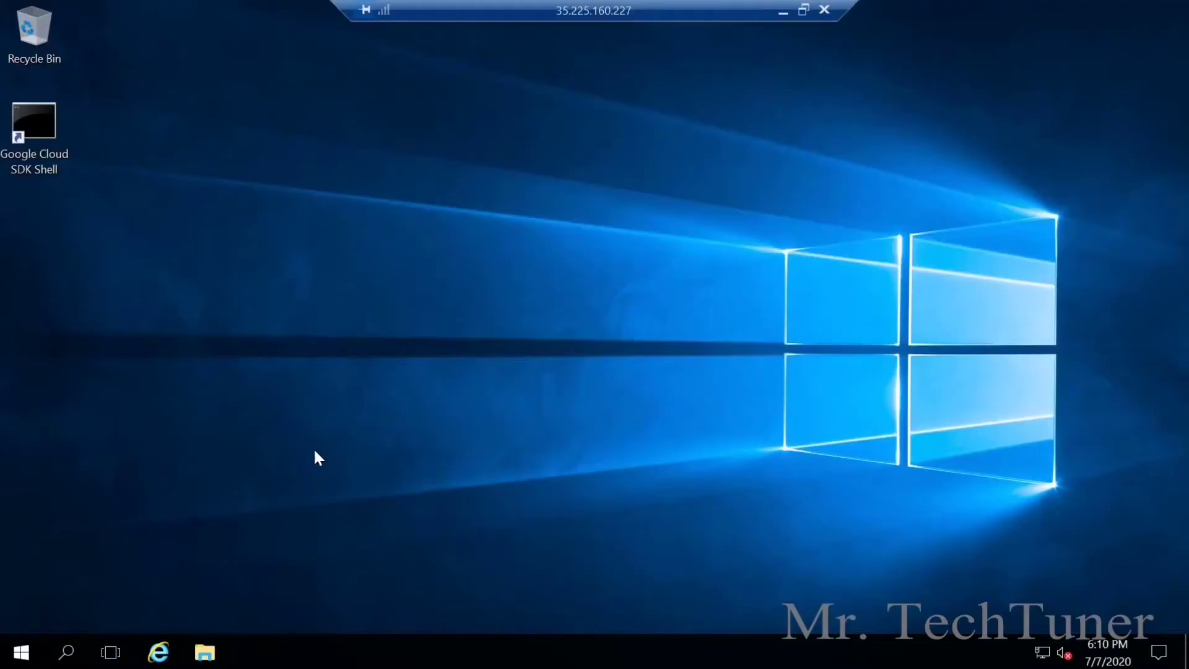
Search the remote machine for "computer mana" and run Computer Management as administrator
{"action": "left_click", "coordinate": [67, 653]}
{"action": "type", "text": "c"}
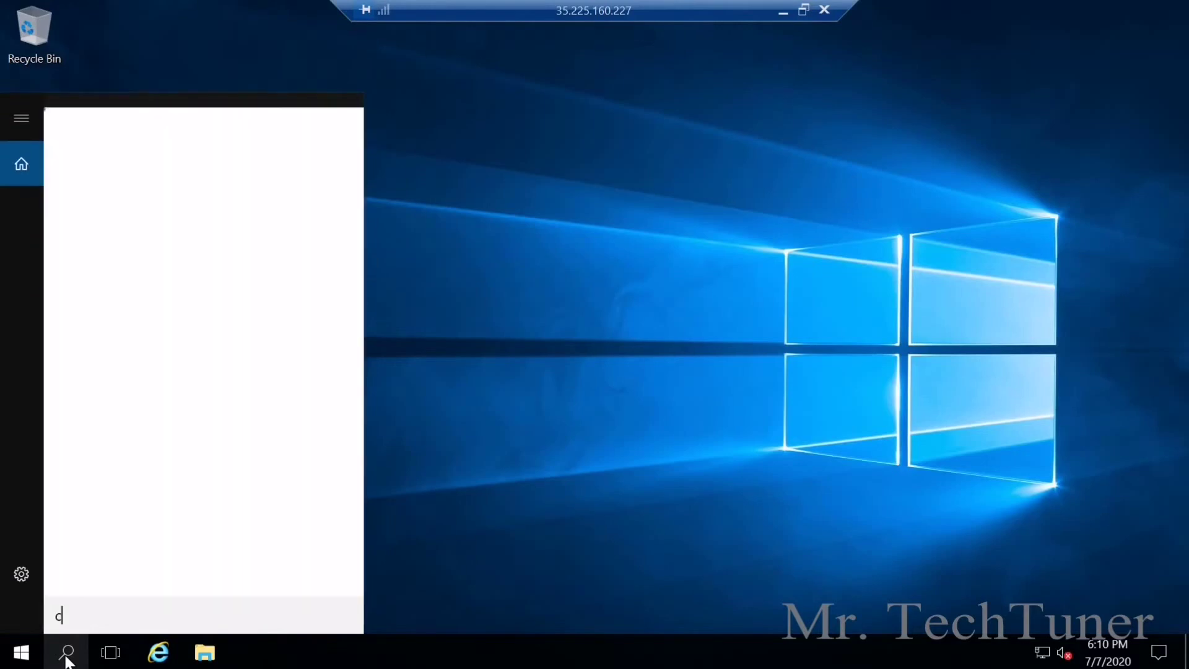
{"action": "type", "text": "omputer "}
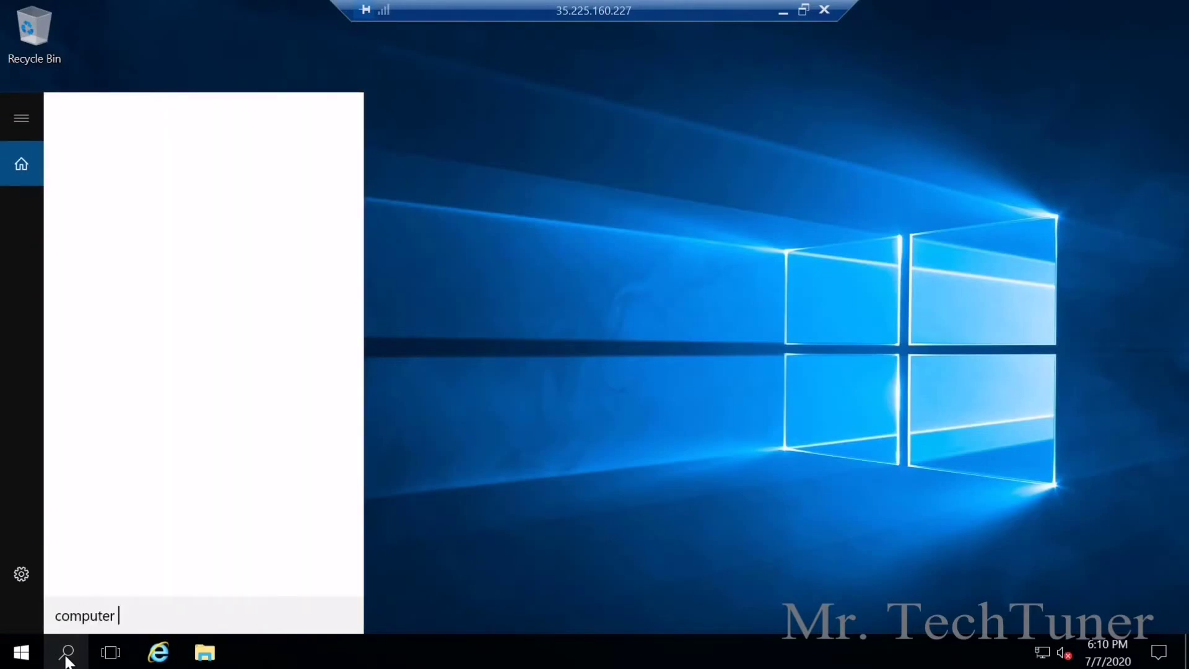
{"action": "type", "text": "mana"}
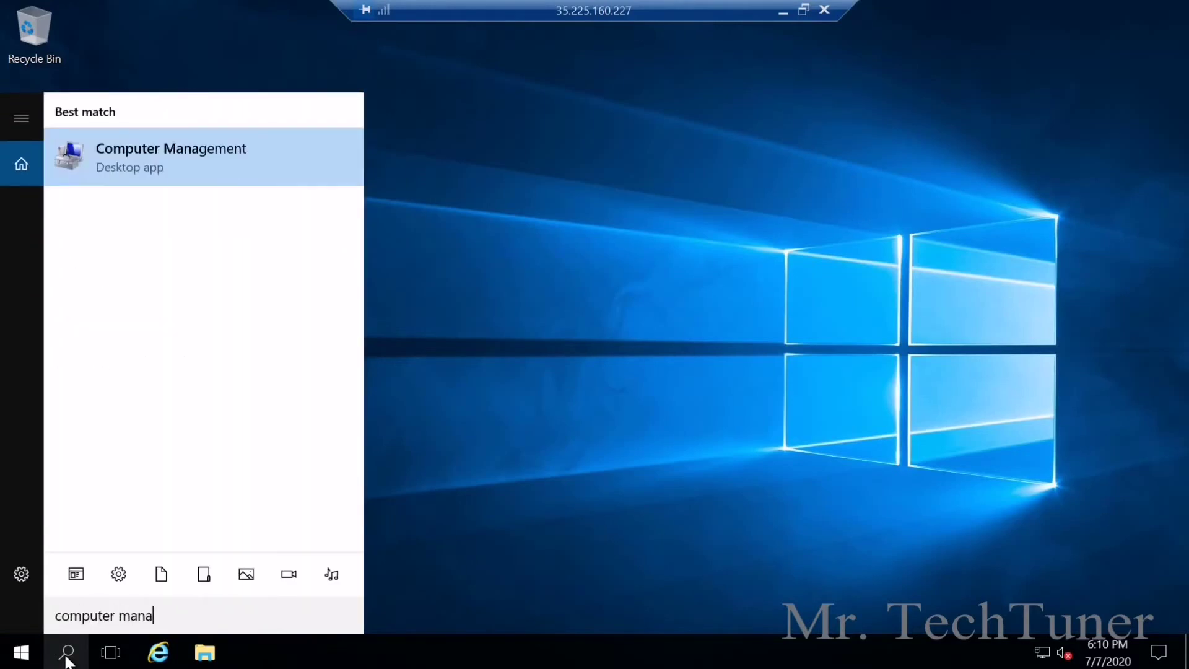
{"action": "right_click", "coordinate": [172, 154]}
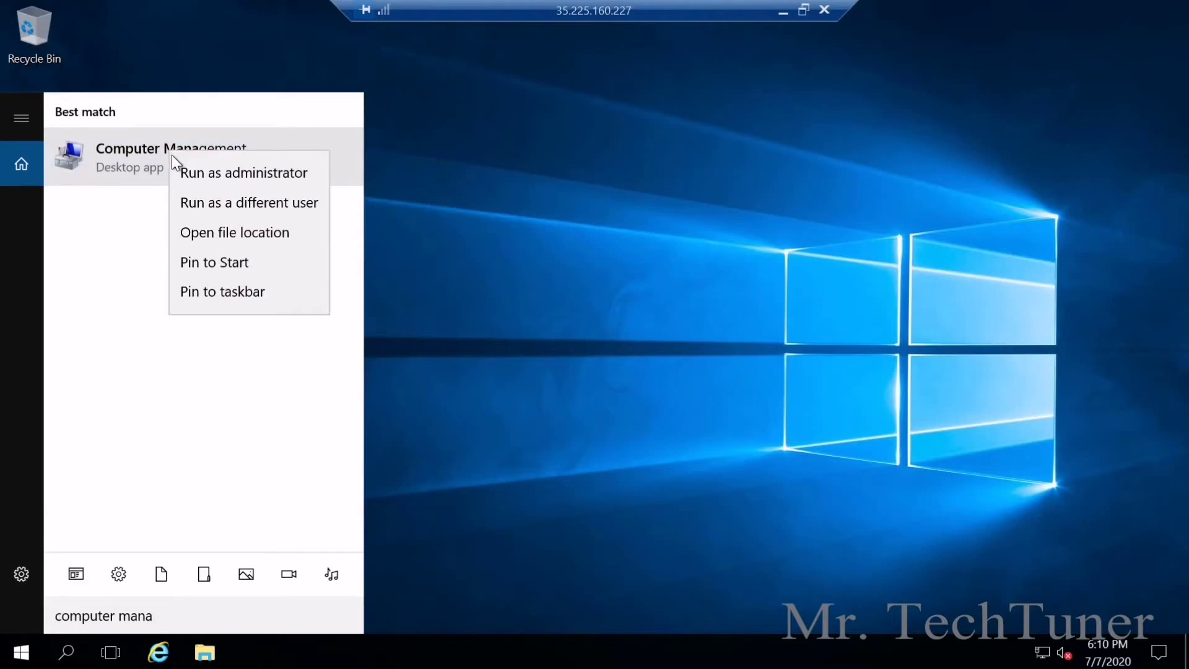
{"action": "left_click", "coordinate": [231, 186]}
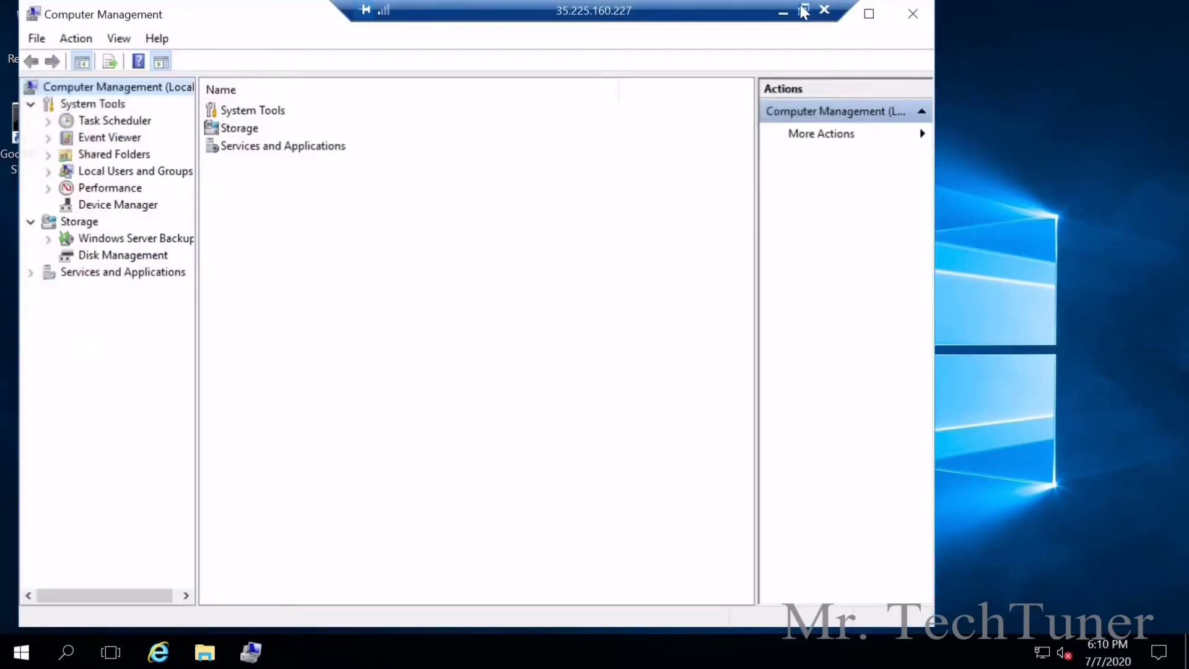
Take the remote session out of full screen, read the next lab instruction, and open Disk Management under Storage
{"action": "left_click", "coordinate": [803, 10]}
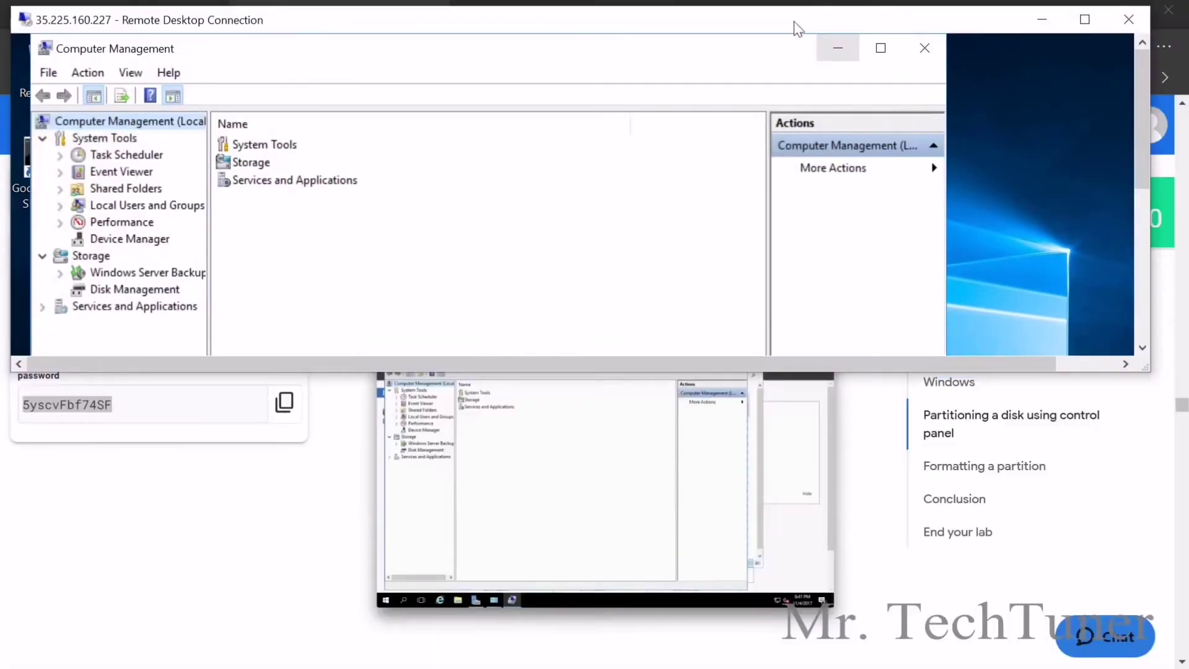
{"action": "scroll", "coordinate": [741, 510], "scroll_direction": "down", "scroll_amount": 5}
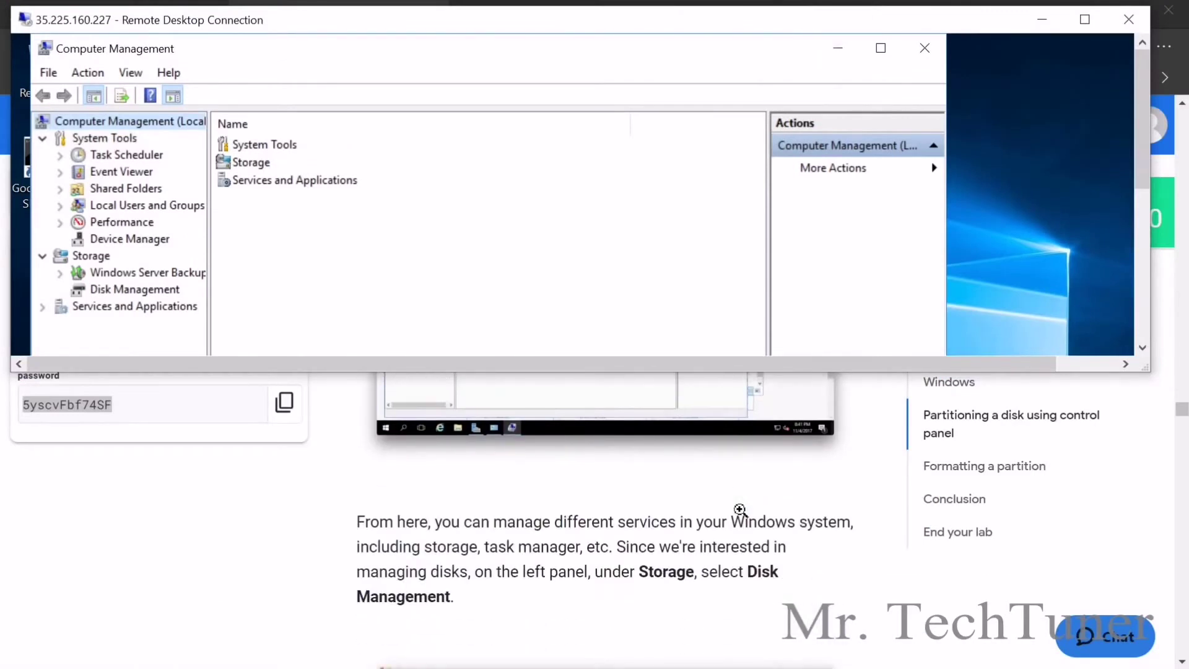
{"action": "scroll", "coordinate": [741, 510], "scroll_direction": "up", "scroll_amount": 5}
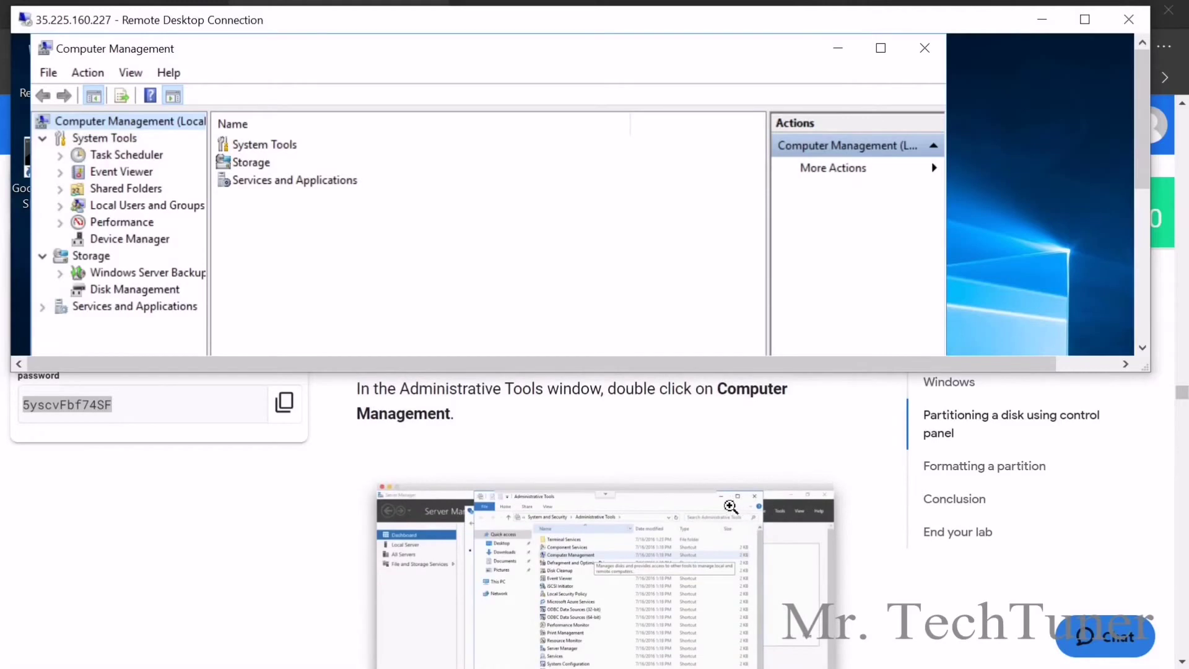
{"action": "scroll", "coordinate": [731, 506], "scroll_direction": "down", "scroll_amount": 1}
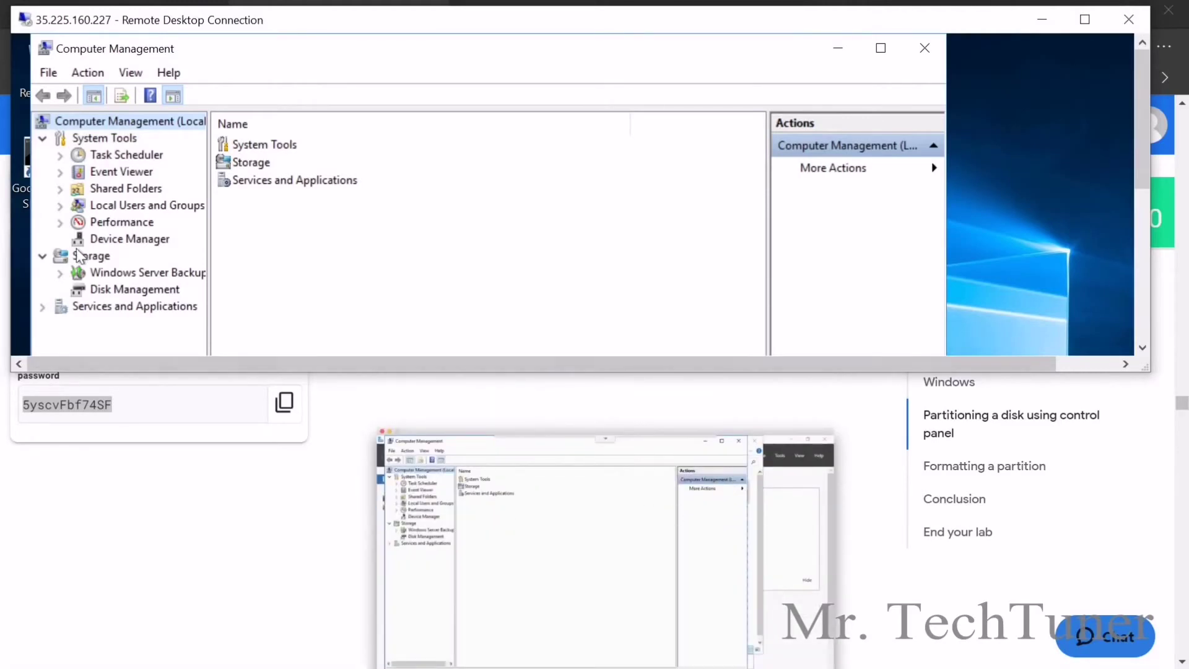
{"action": "scroll", "coordinate": [451, 514], "scroll_direction": "up", "scroll_amount": 5}
{"action": "scroll", "coordinate": [452, 517], "scroll_direction": "down", "scroll_amount": 2}
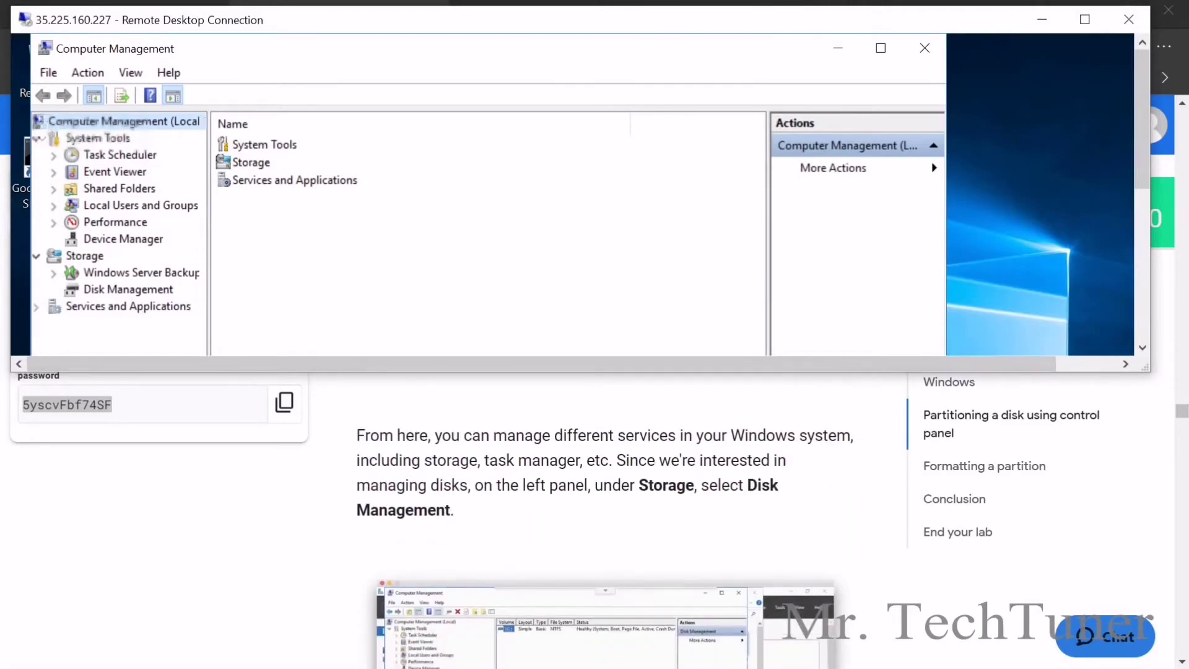
{"action": "scroll", "coordinate": [456, 509], "scroll_direction": "down", "scroll_amount": 5}
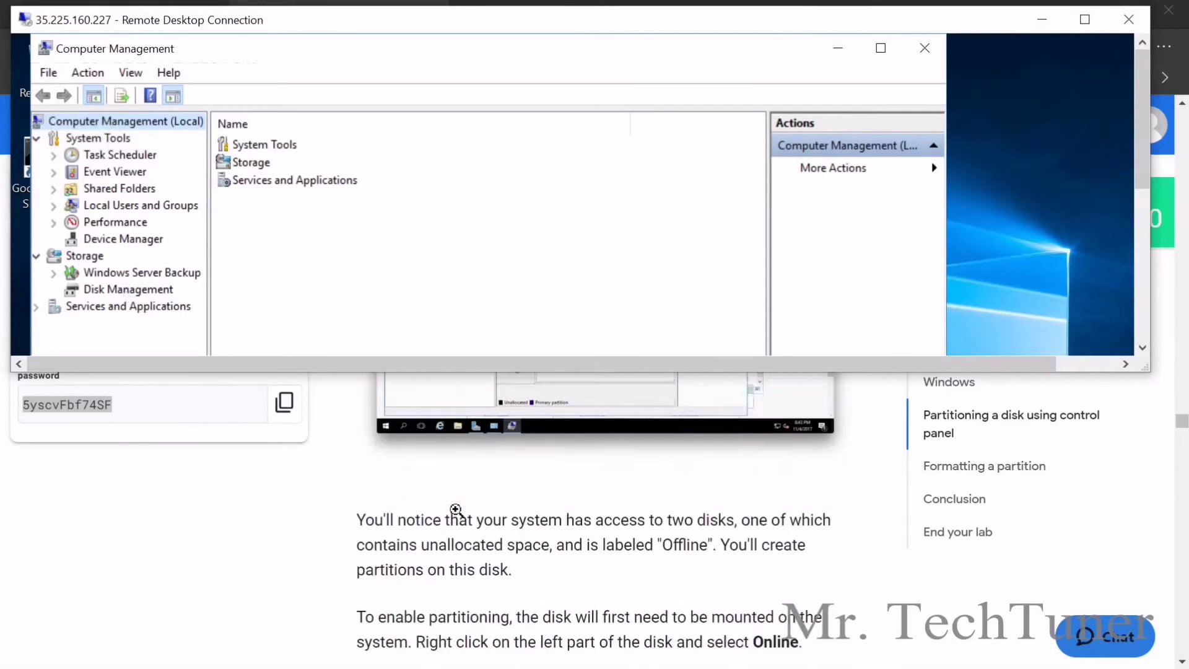
{"action": "scroll", "coordinate": [456, 509], "scroll_direction": "down", "scroll_amount": 2}
{"action": "left_click", "coordinate": [74, 257]}
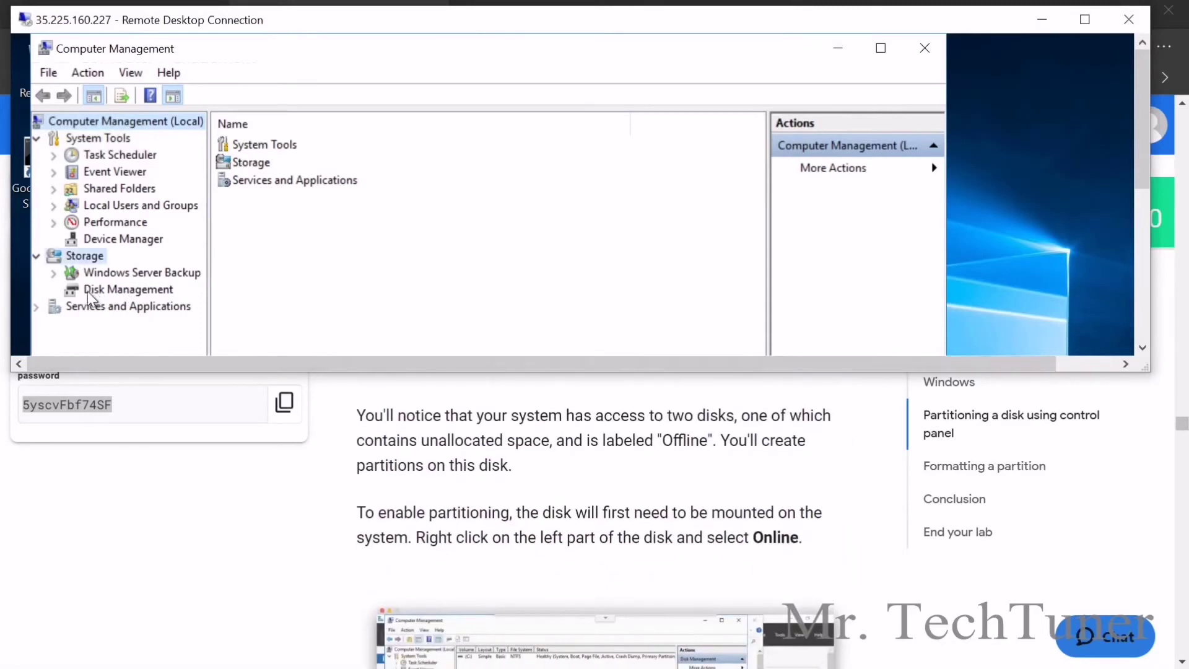
{"action": "left_click", "coordinate": [93, 292]}
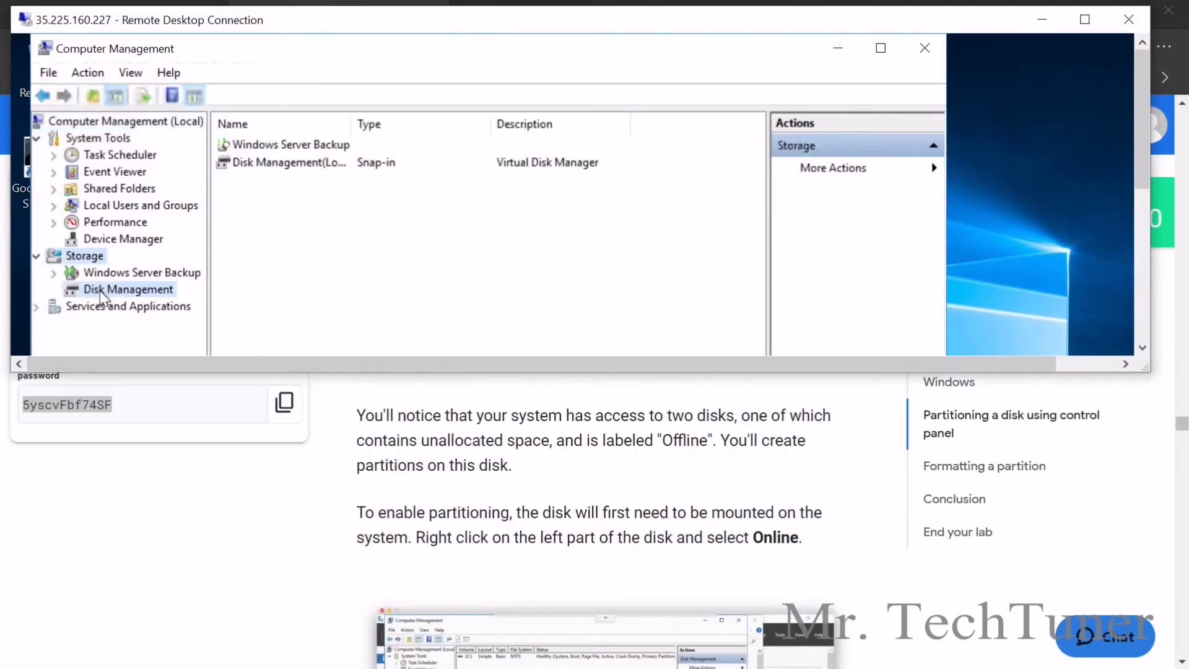
Read the lab instructions on bringing the offline disk online, its drive letter, and shrinking its volume
{"action": "scroll", "coordinate": [251, 399], "scroll_direction": "down", "scroll_amount": 3}
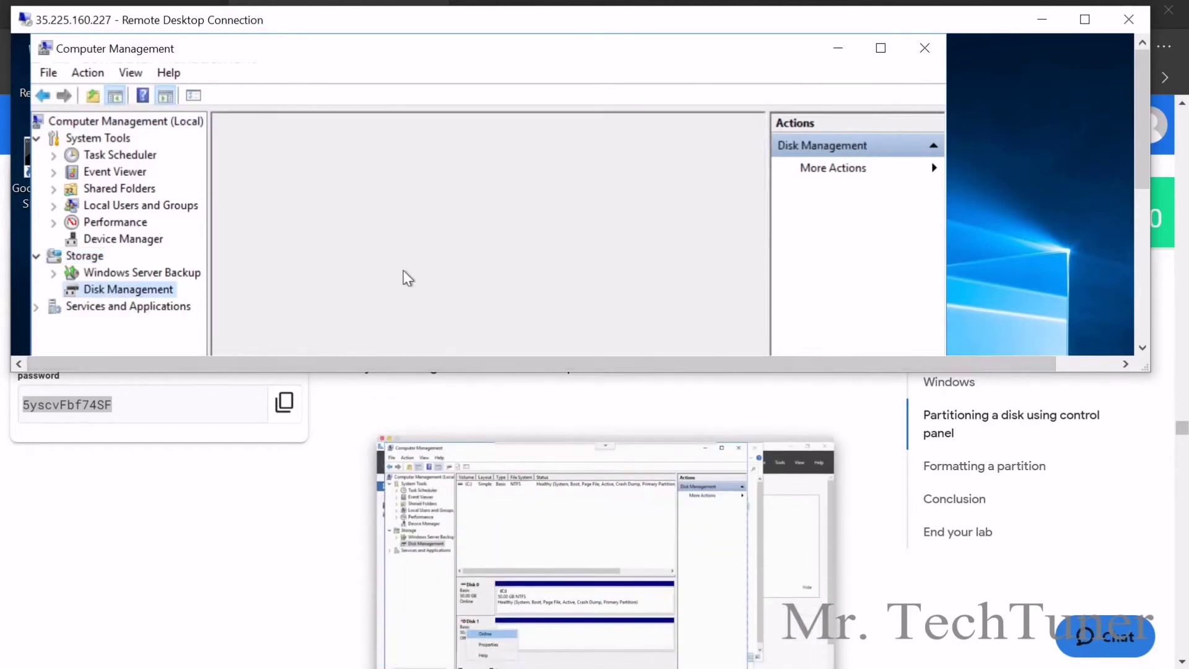
{"action": "scroll", "coordinate": [477, 449], "scroll_direction": "down", "scroll_amount": 3}
{"action": "scroll", "coordinate": [480, 462], "scroll_direction": "up", "scroll_amount": 3}
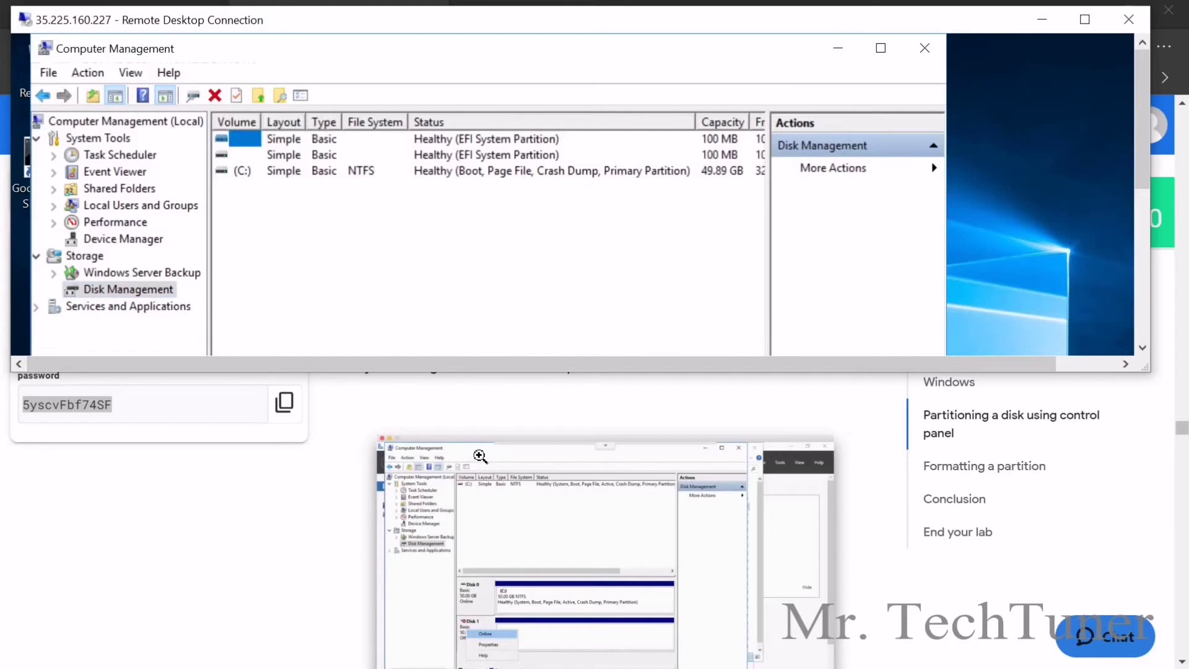
{"action": "scroll", "coordinate": [480, 456], "scroll_direction": "down", "scroll_amount": 2}
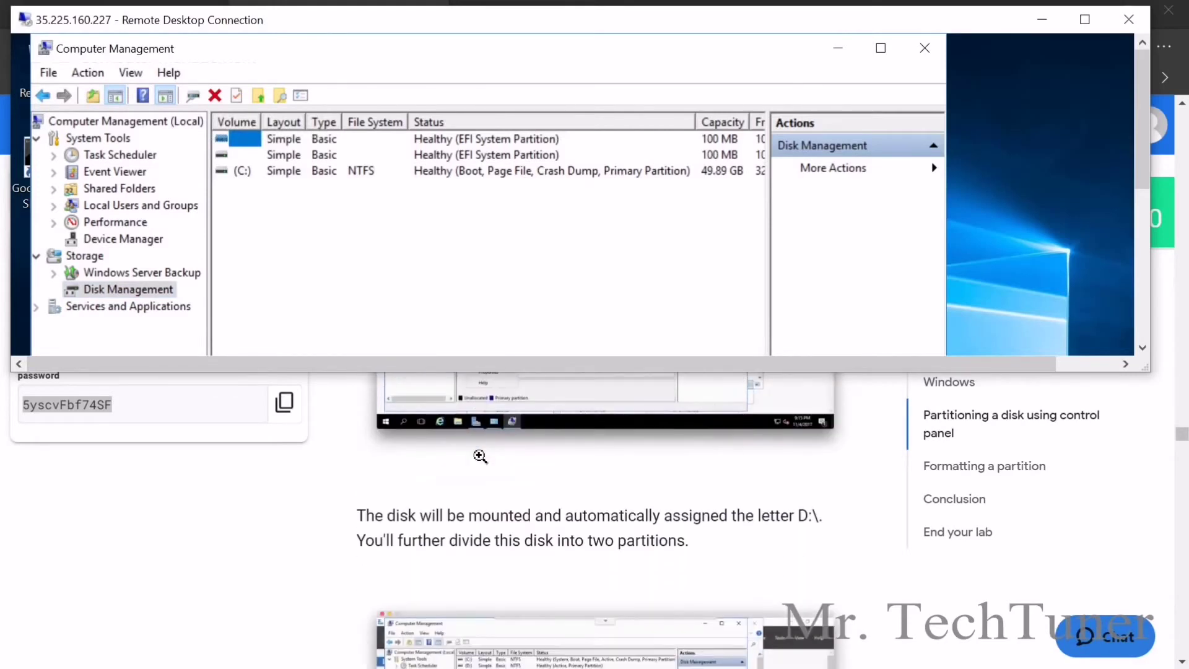
{"action": "scroll", "coordinate": [480, 456], "scroll_direction": "down", "scroll_amount": 1}
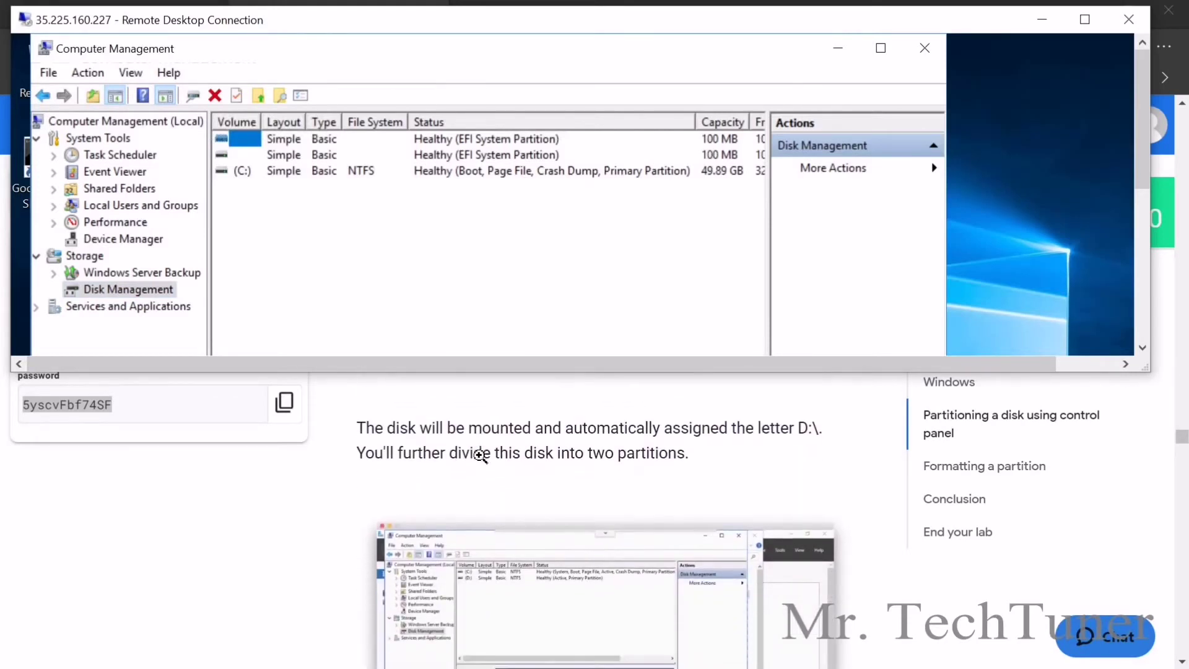
{"action": "scroll", "coordinate": [481, 456], "scroll_direction": "down", "scroll_amount": 2}
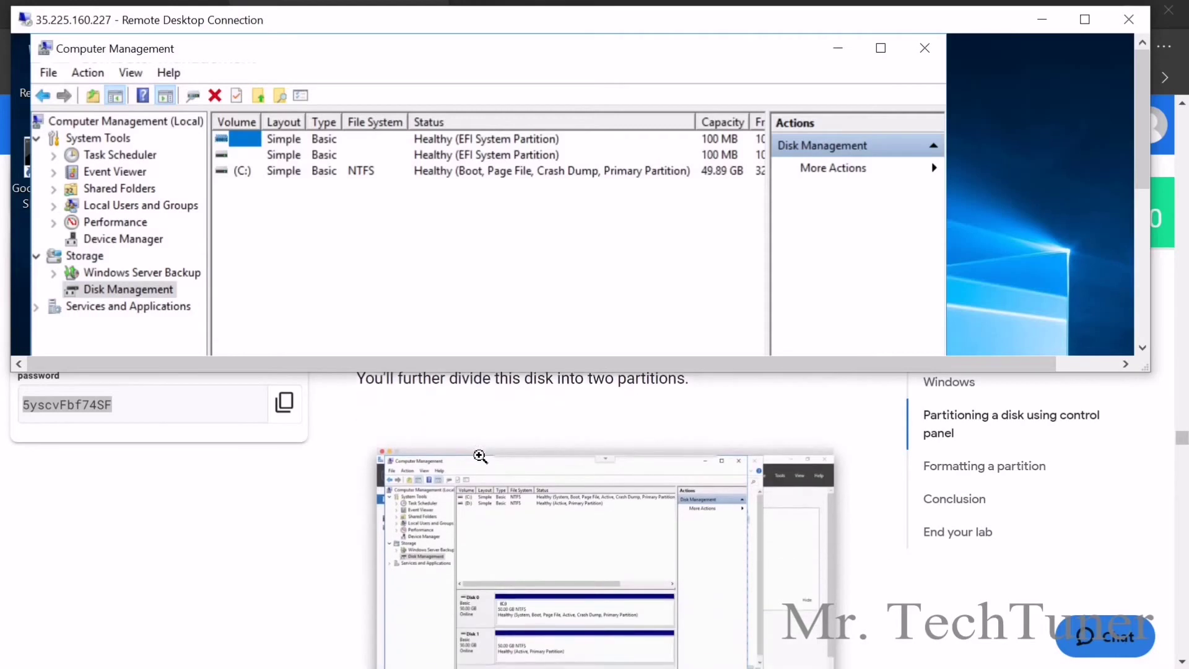
{"action": "scroll", "coordinate": [480, 456], "scroll_direction": "down", "scroll_amount": 6}
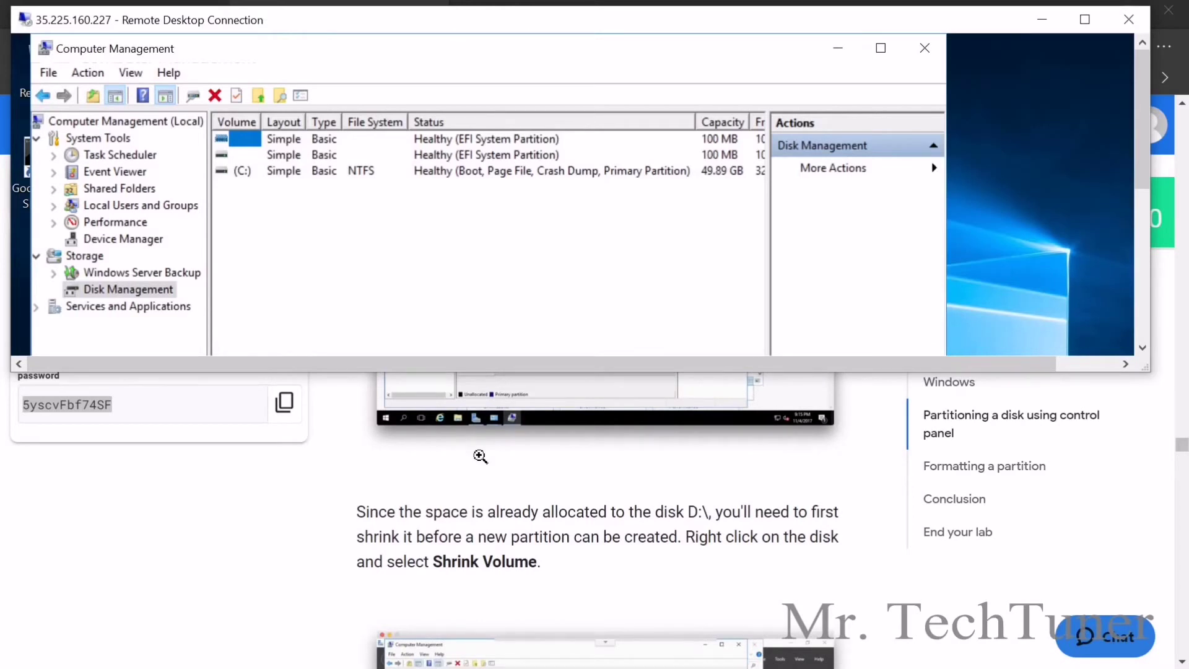
{"action": "scroll", "coordinate": [480, 456], "scroll_direction": "up", "scroll_amount": 2}
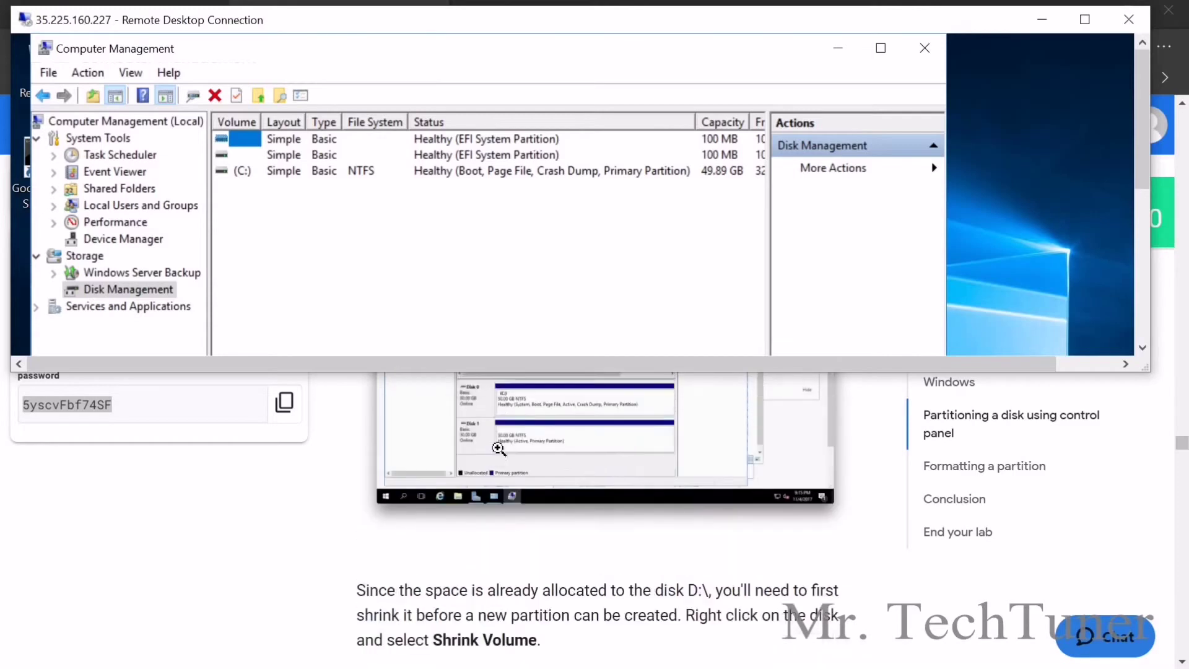
Check Disk 1's offline status in the full-screen remote session and reread the lab instructions for mounting it
{"action": "left_click", "coordinate": [1087, 18]}
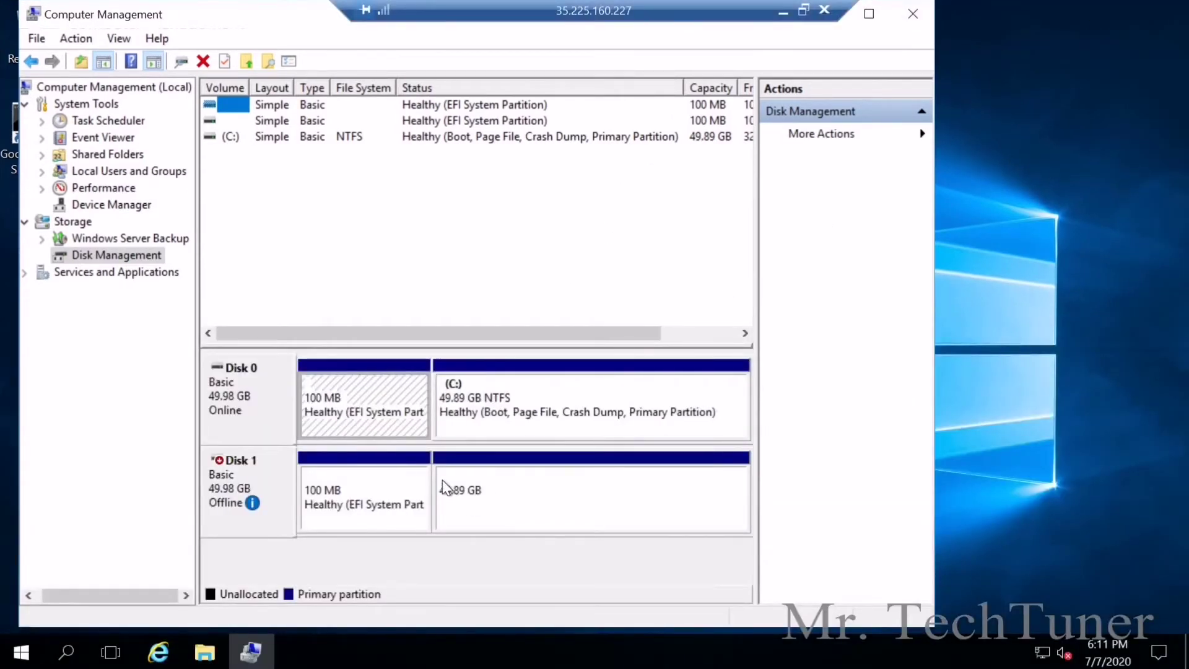
{"action": "left_click", "coordinate": [255, 505]}
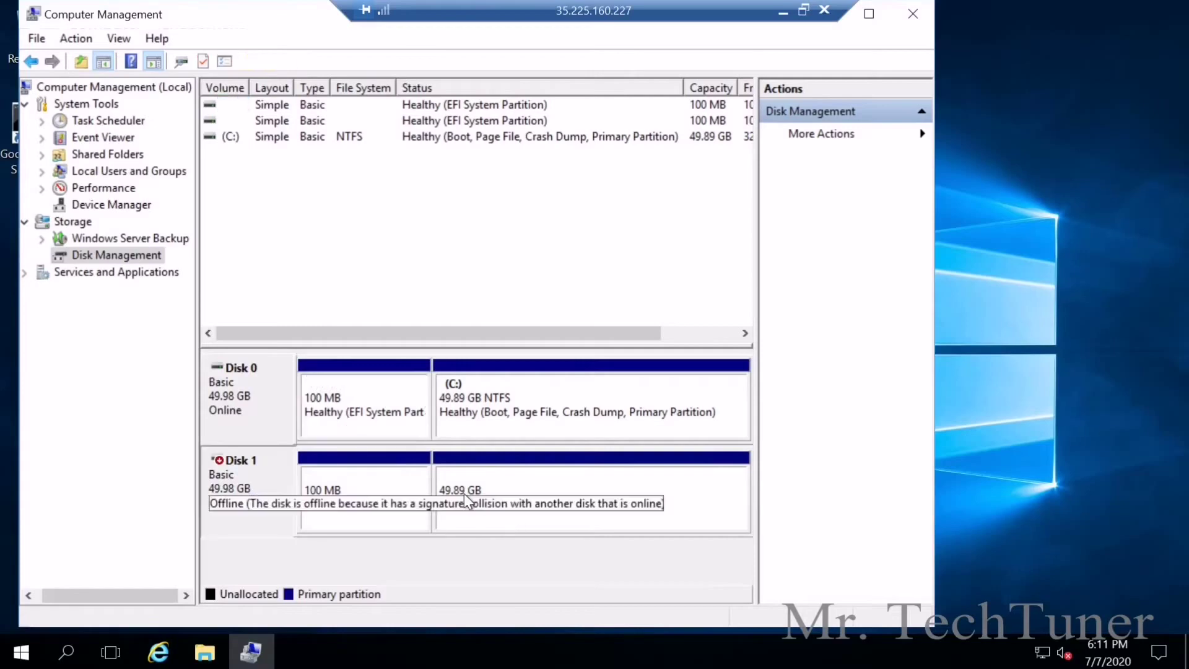
{"action": "left_click", "coordinate": [799, 7]}
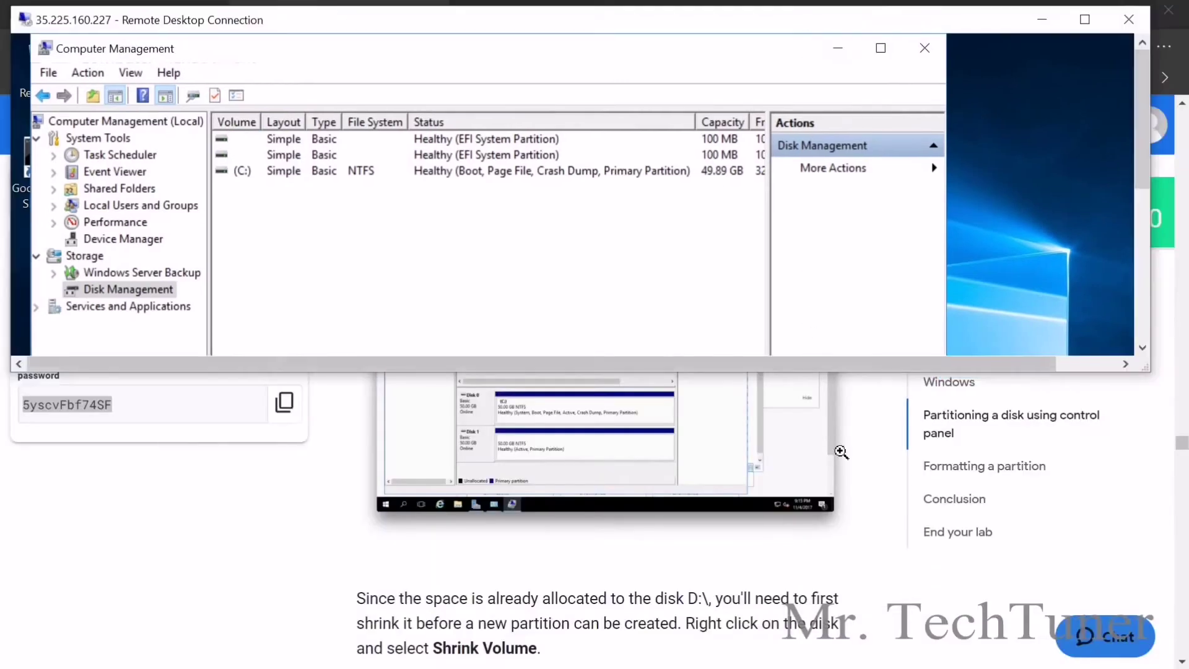
{"action": "scroll", "coordinate": [844, 461], "scroll_direction": "up", "scroll_amount": 5}
{"action": "scroll", "coordinate": [843, 462], "scroll_direction": "up", "scroll_amount": 2}
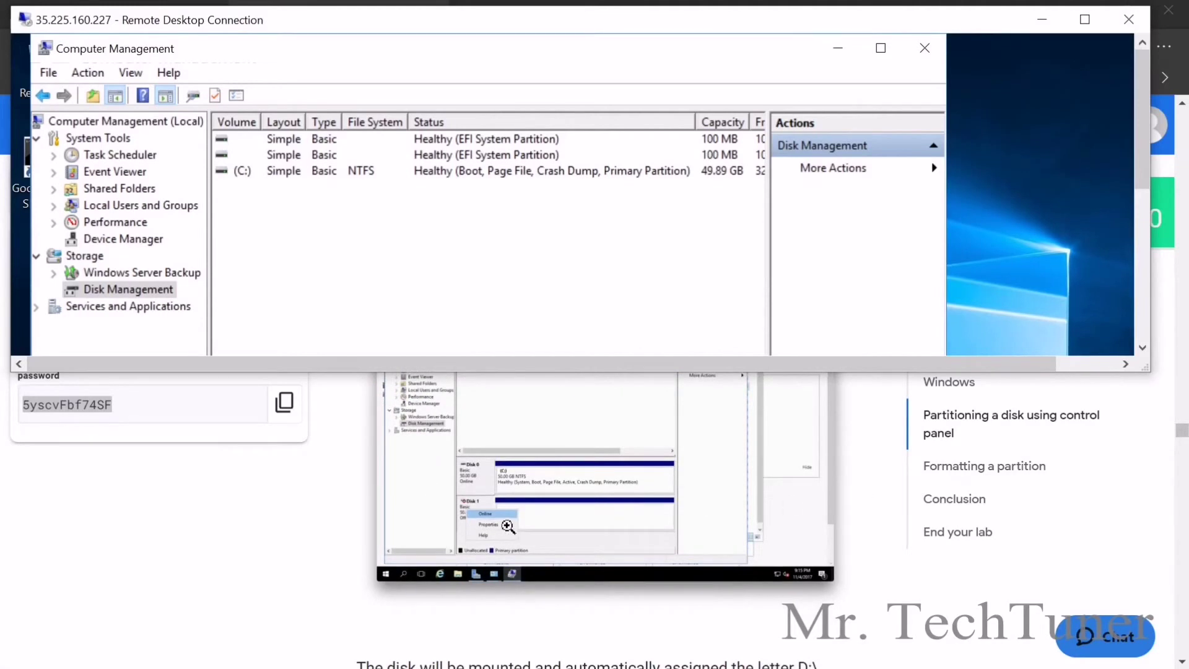
{"action": "scroll", "coordinate": [508, 526], "scroll_direction": "down", "scroll_amount": 2}
{"action": "scroll", "coordinate": [518, 542], "scroll_direction": "down", "scroll_amount": 2}
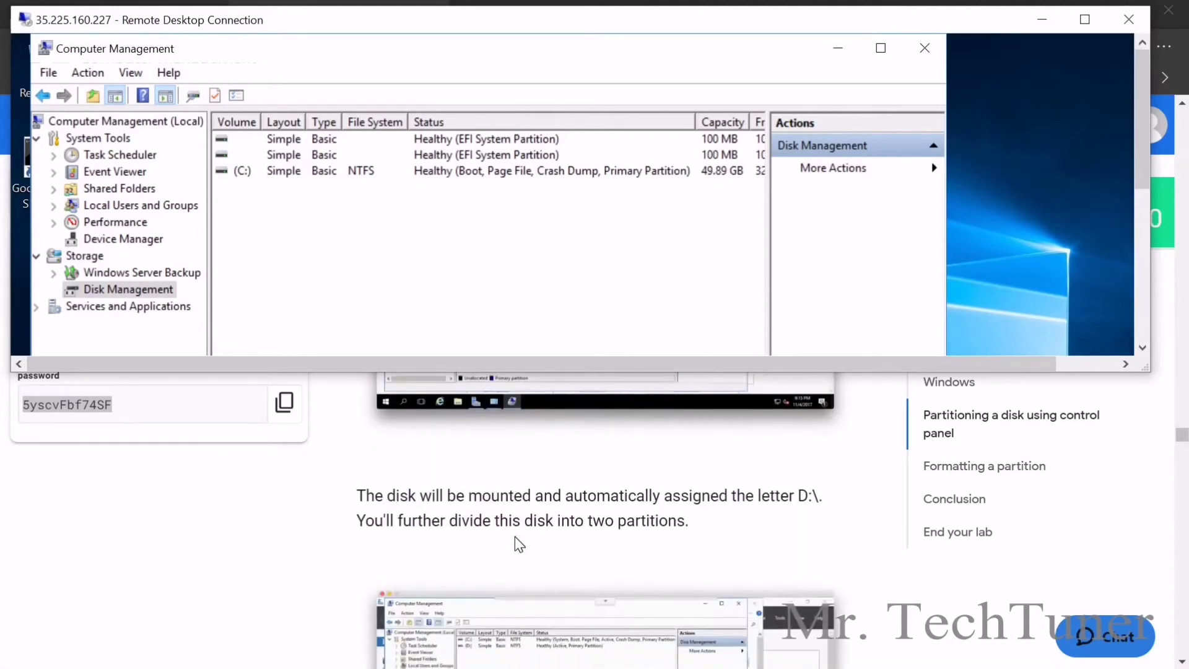
{"action": "scroll", "coordinate": [683, 553], "scroll_direction": "up", "scroll_amount": 10}
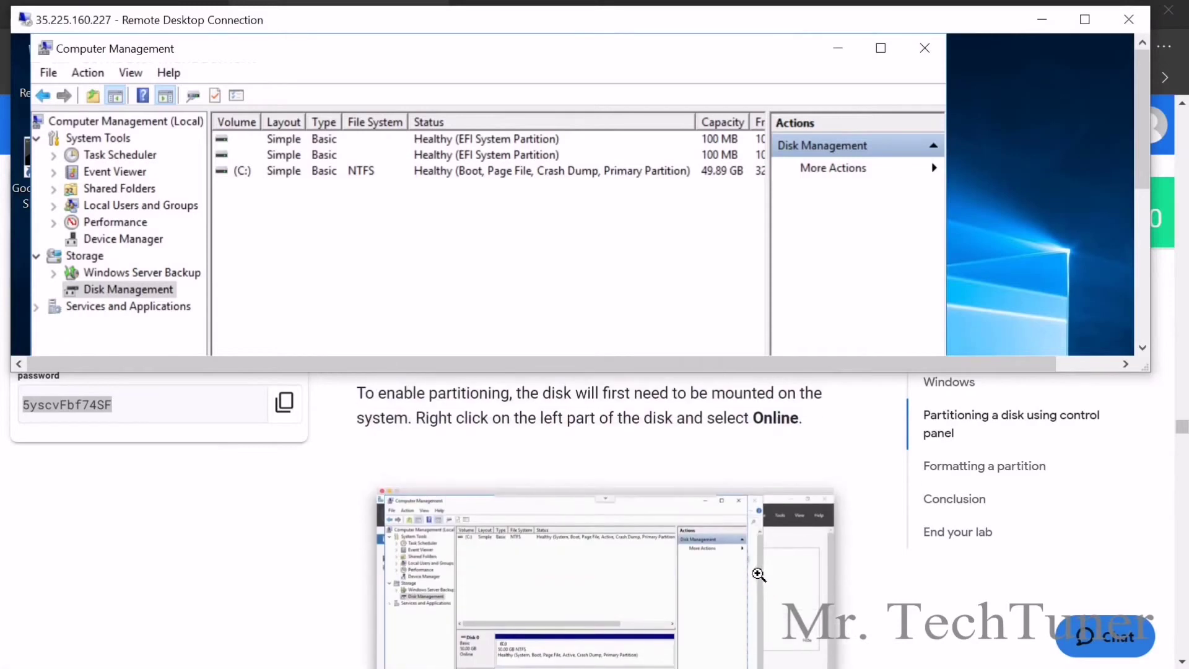
{"action": "scroll", "coordinate": [746, 437], "scroll_direction": "up", "scroll_amount": 4}
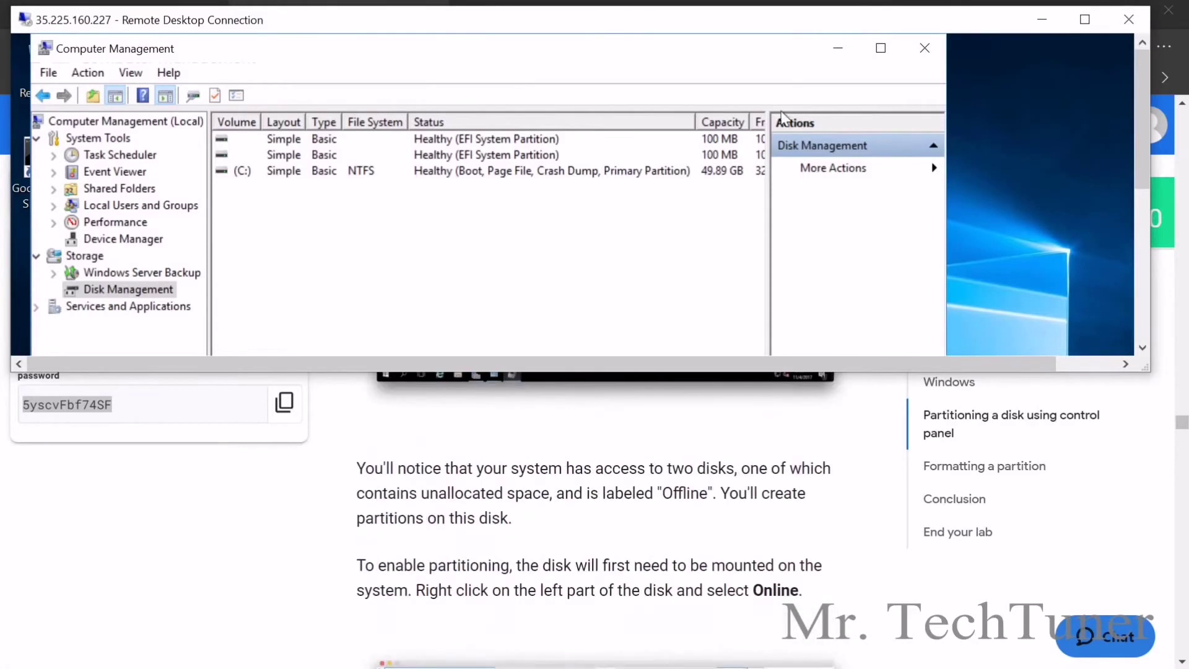
Return the remote session to full screen and bring Disk 1 online in Disk Management
{"action": "left_click", "coordinate": [1084, 19]}
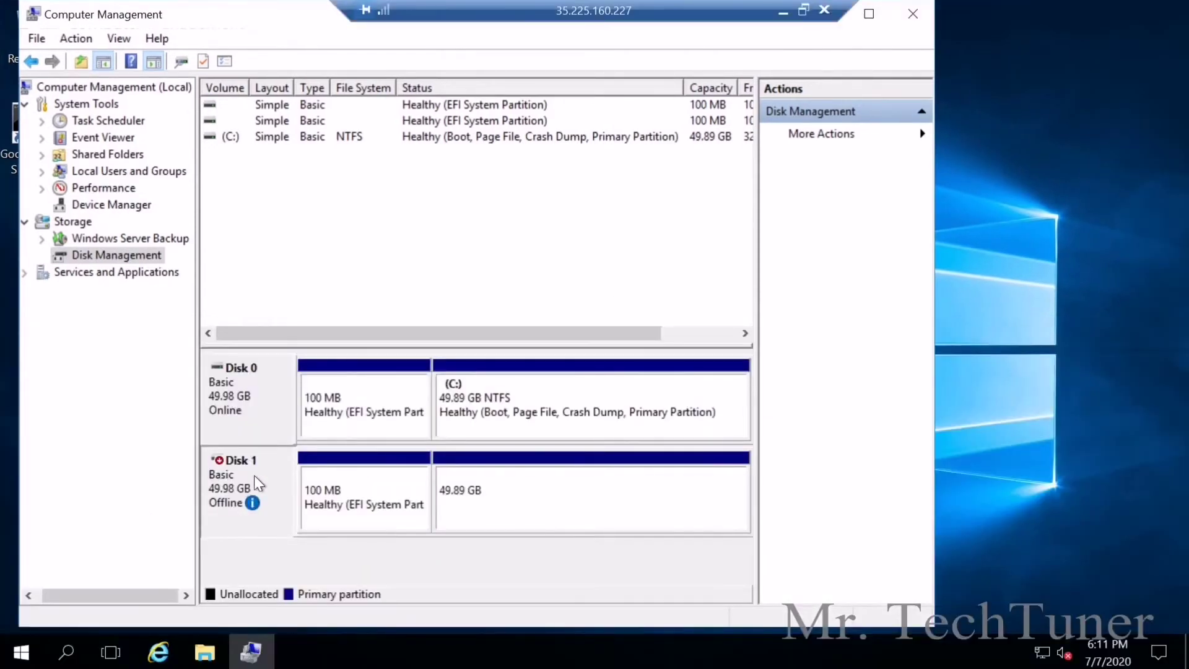
{"action": "mouse_move", "coordinate": [255, 472]}
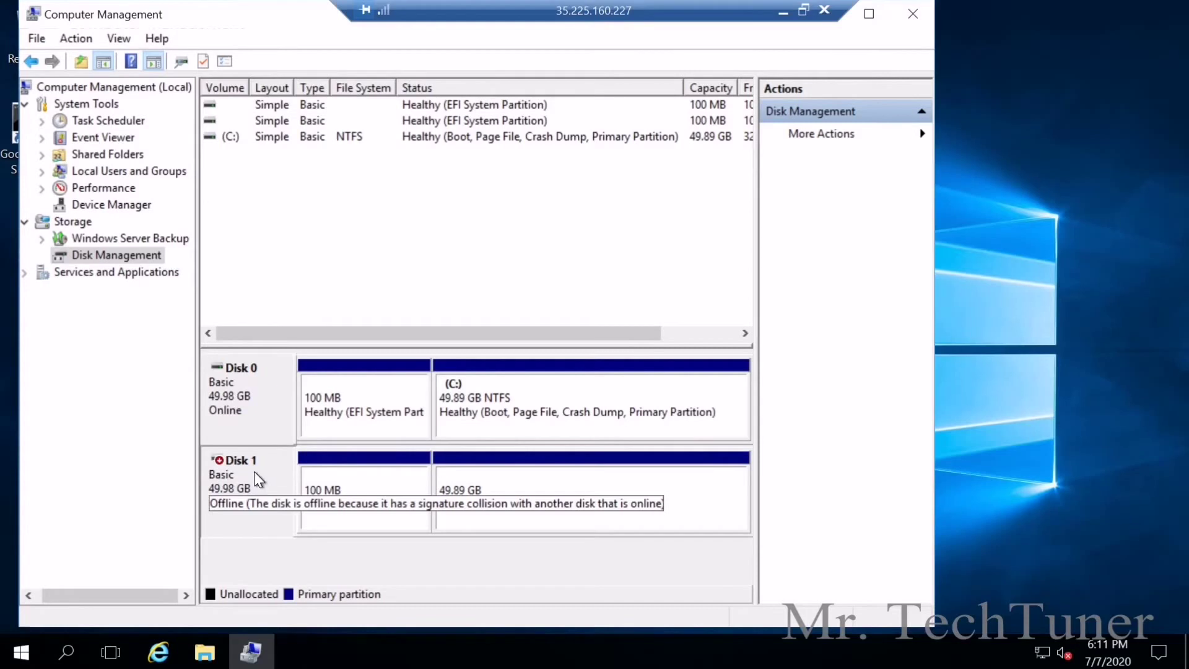
{"action": "right_click", "coordinate": [254, 471]}
{"action": "left_click", "coordinate": [291, 485]}
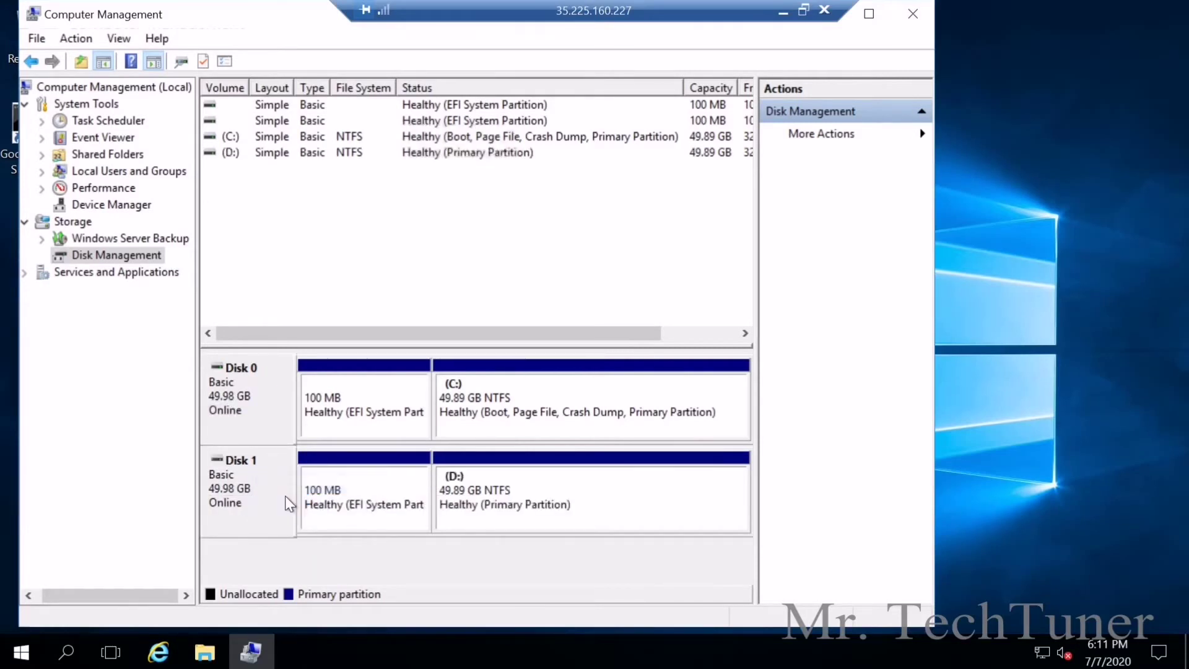
Read the lab instructions on dividing the mounted D: disk into two partitions by shrinking its volume
{"action": "left_click", "coordinate": [803, 9]}
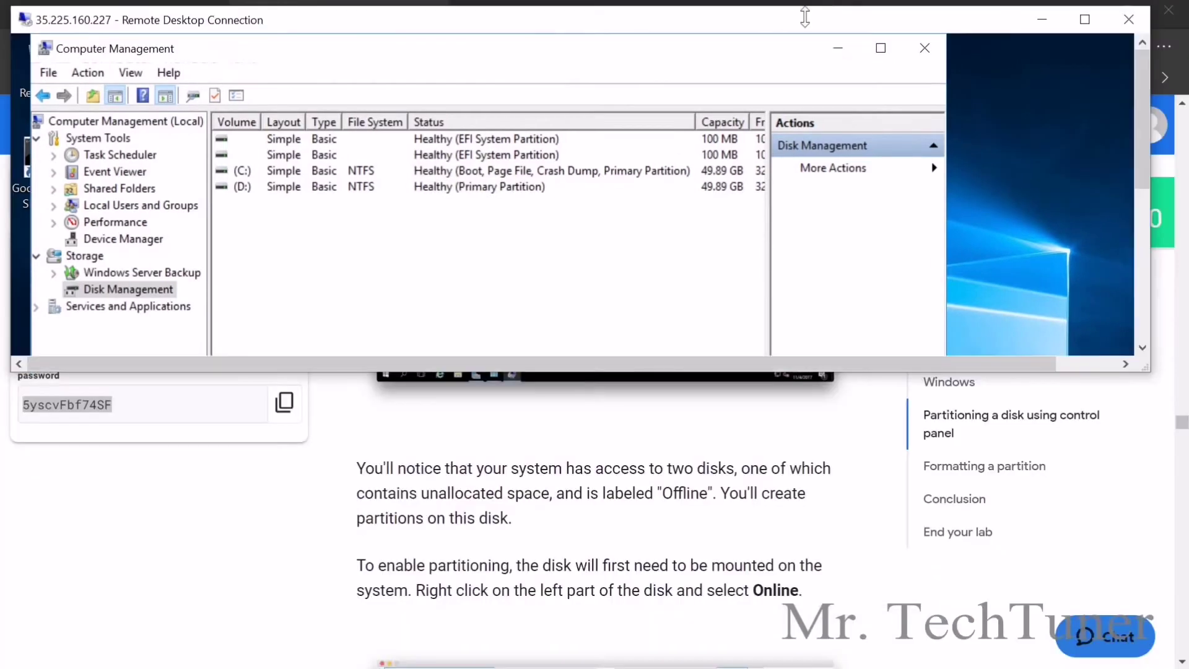
{"action": "scroll", "coordinate": [645, 526], "scroll_direction": "down", "scroll_amount": 3}
{"action": "scroll", "coordinate": [600, 520], "scroll_direction": "down", "scroll_amount": 4}
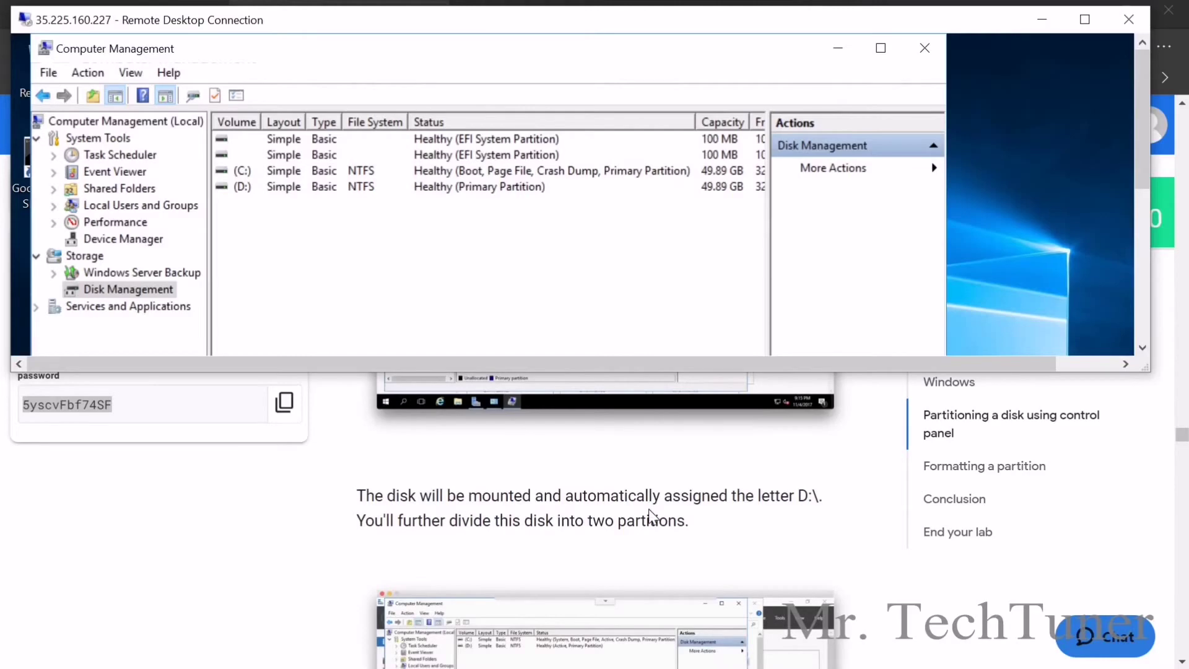
{"action": "scroll", "coordinate": [650, 514], "scroll_direction": "down", "scroll_amount": 2}
{"action": "scroll", "coordinate": [548, 480], "scroll_direction": "down", "scroll_amount": 2}
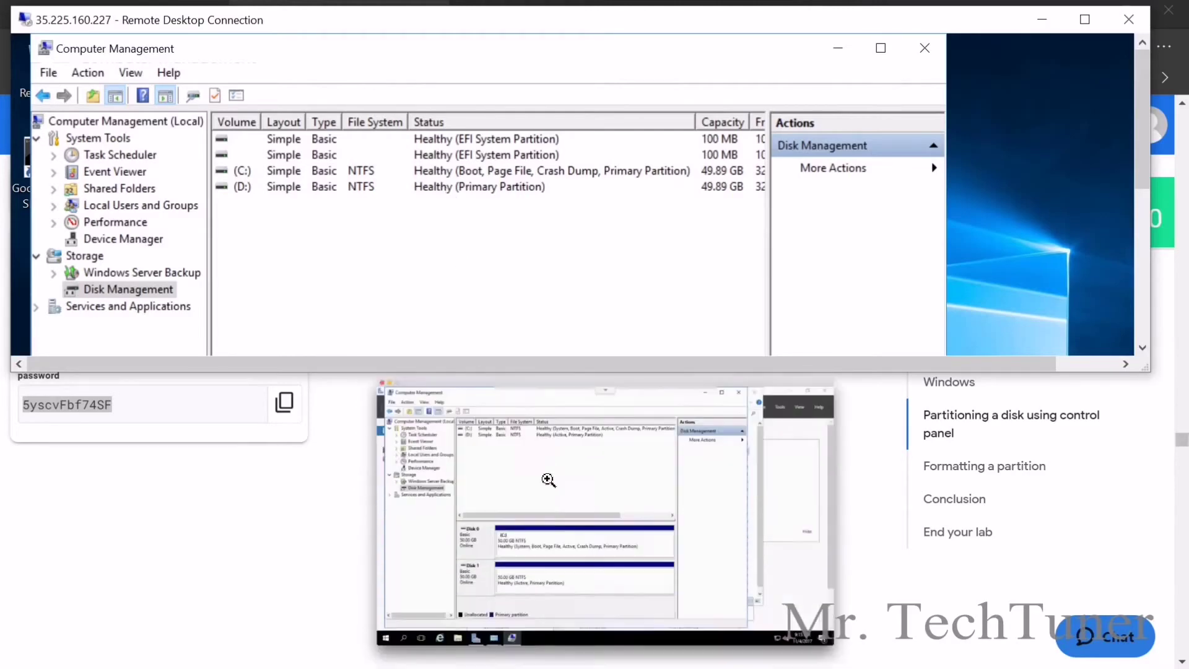
{"action": "scroll", "coordinate": [548, 480], "scroll_direction": "down", "scroll_amount": 5}
{"action": "scroll", "coordinate": [550, 465], "scroll_direction": "up", "scroll_amount": 2}
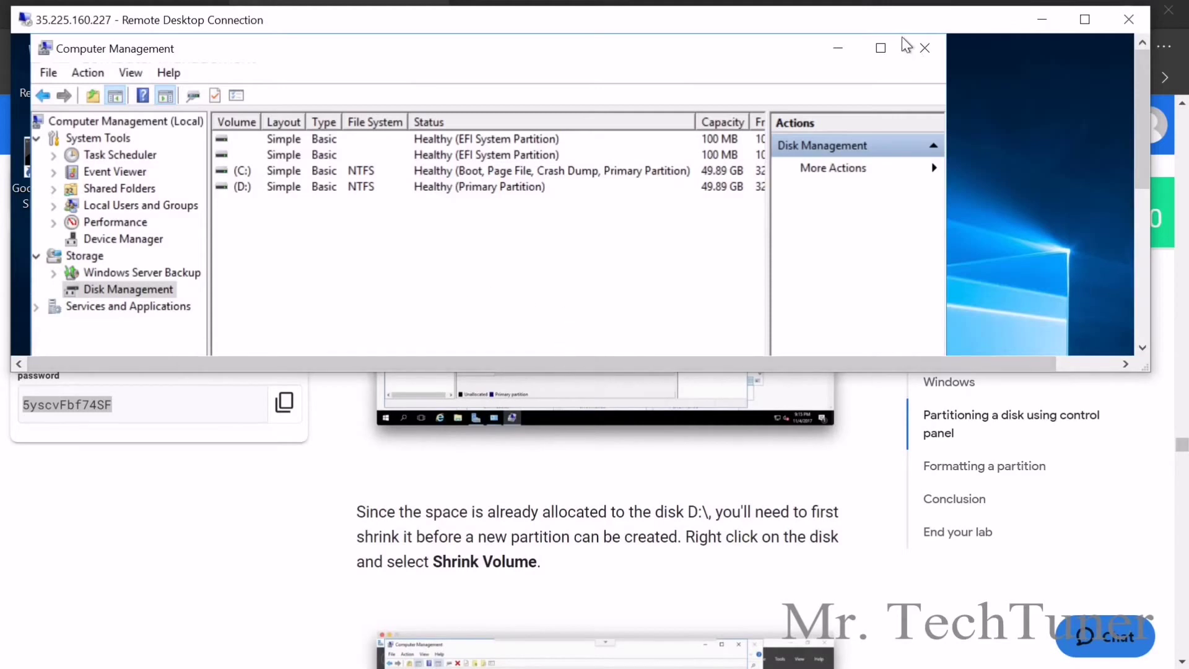
Return to the full-screen remote session and start Shrink Volume on the D: partition of Disk 1
{"action": "left_click", "coordinate": [1085, 19]}
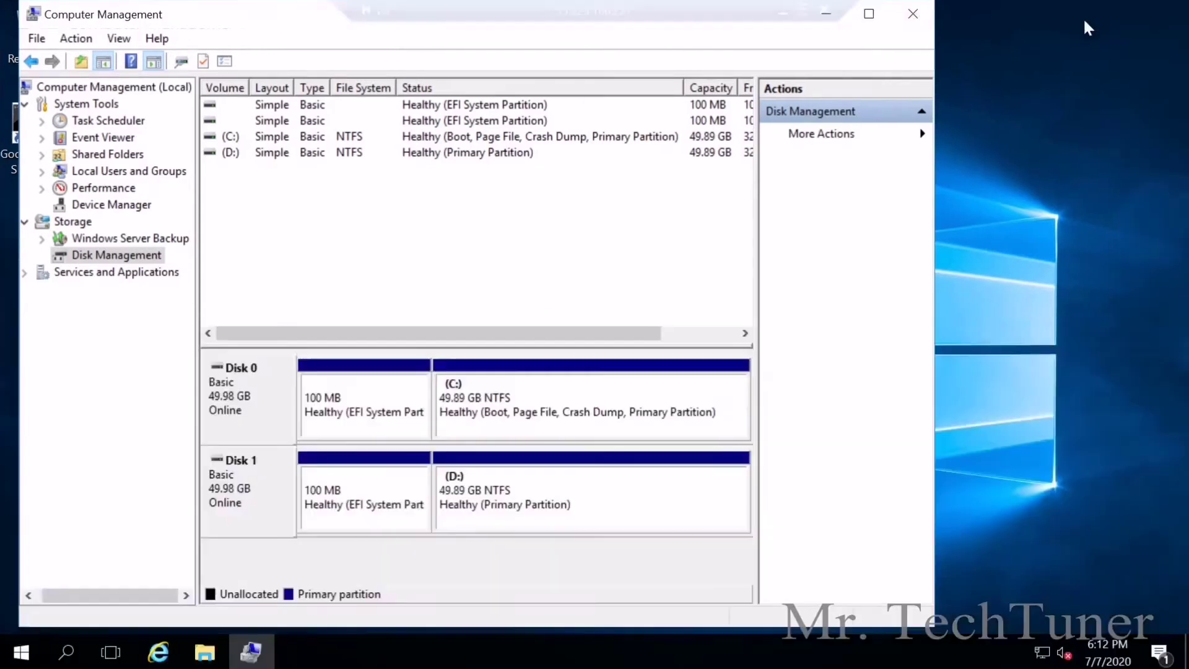
{"action": "left_click", "coordinate": [477, 492]}
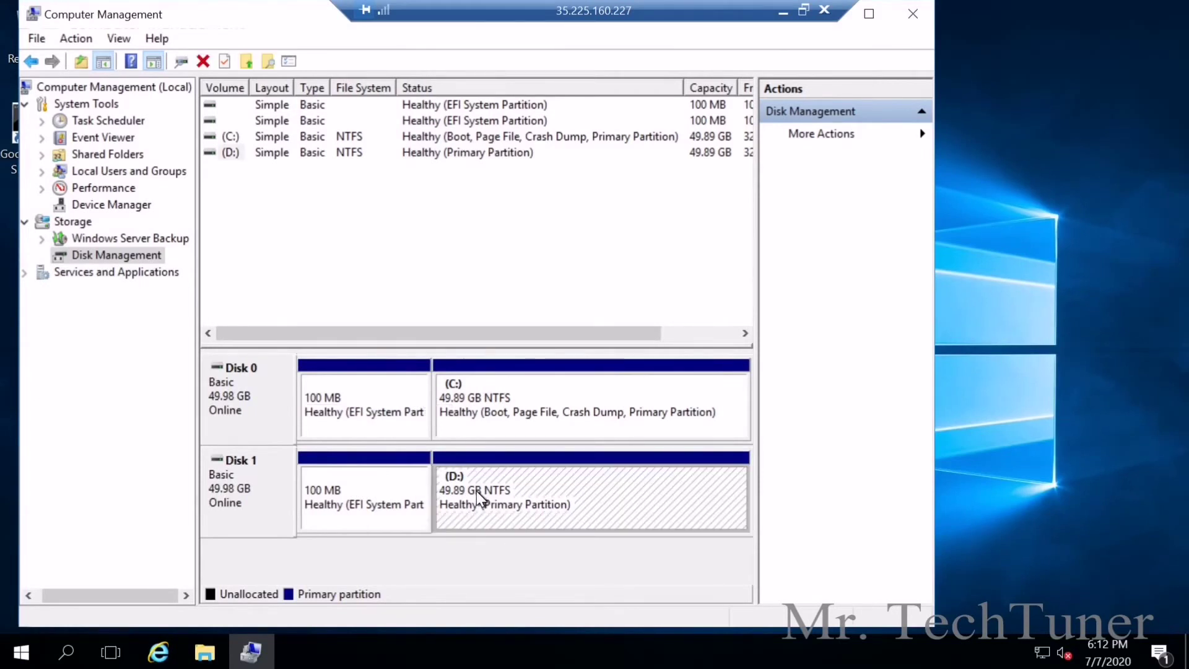
{"action": "right_click", "coordinate": [477, 491]}
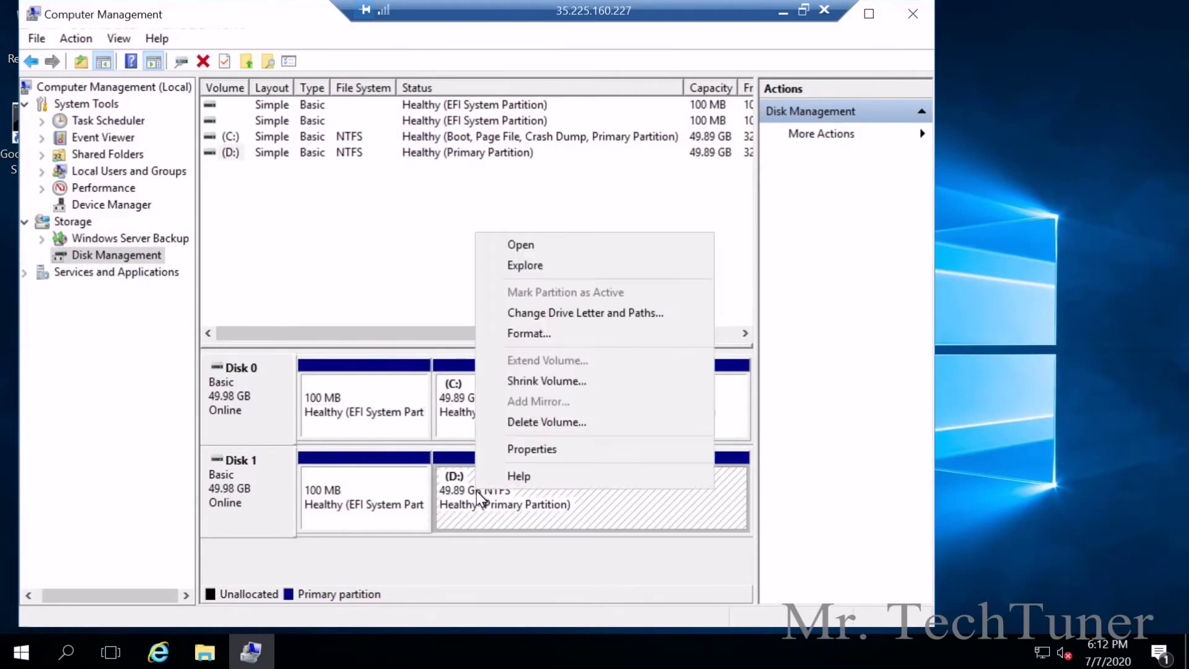
{"action": "left_click", "coordinate": [541, 384]}
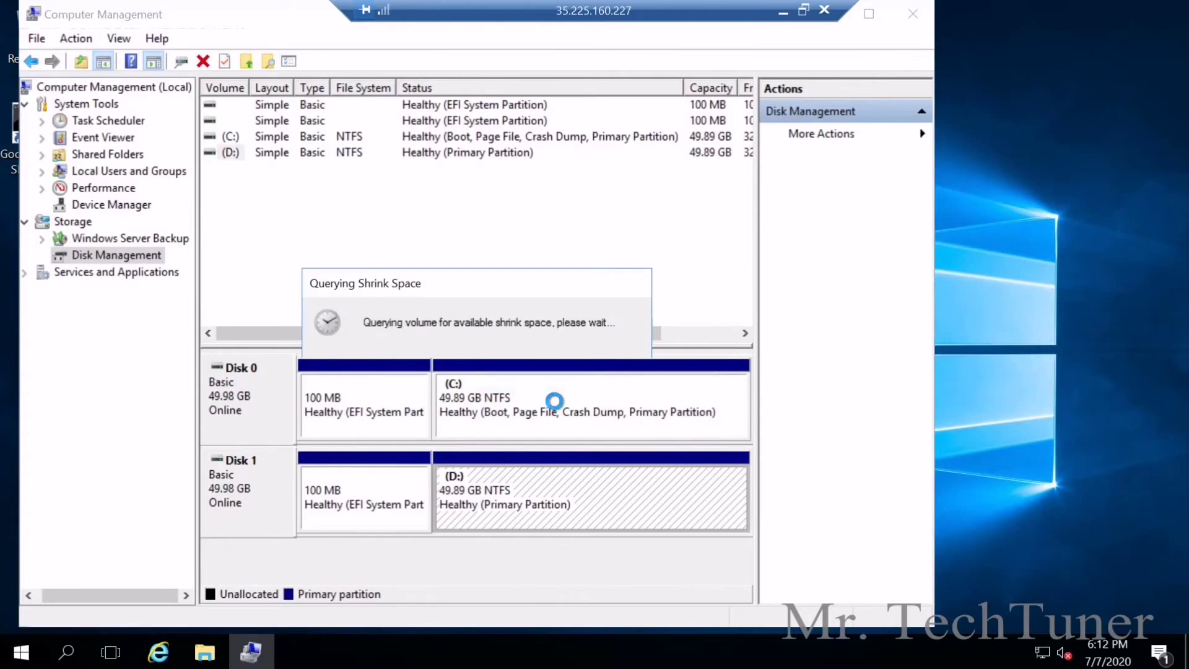
Take the remote session out of full screen and read the lab instructions on the amount to shrink the disk
{"action": "left_click", "coordinate": [804, 10]}
{"action": "scroll", "coordinate": [712, 565], "scroll_direction": "down", "scroll_amount": 5}
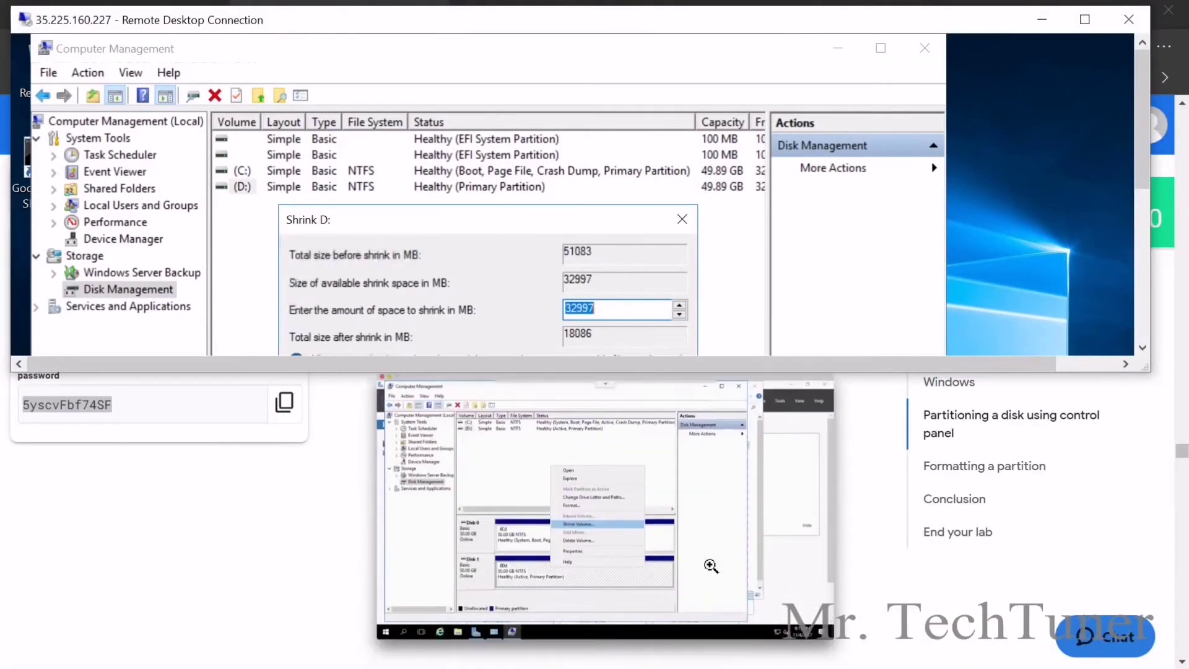
{"action": "scroll", "coordinate": [711, 565], "scroll_direction": "down", "scroll_amount": 3}
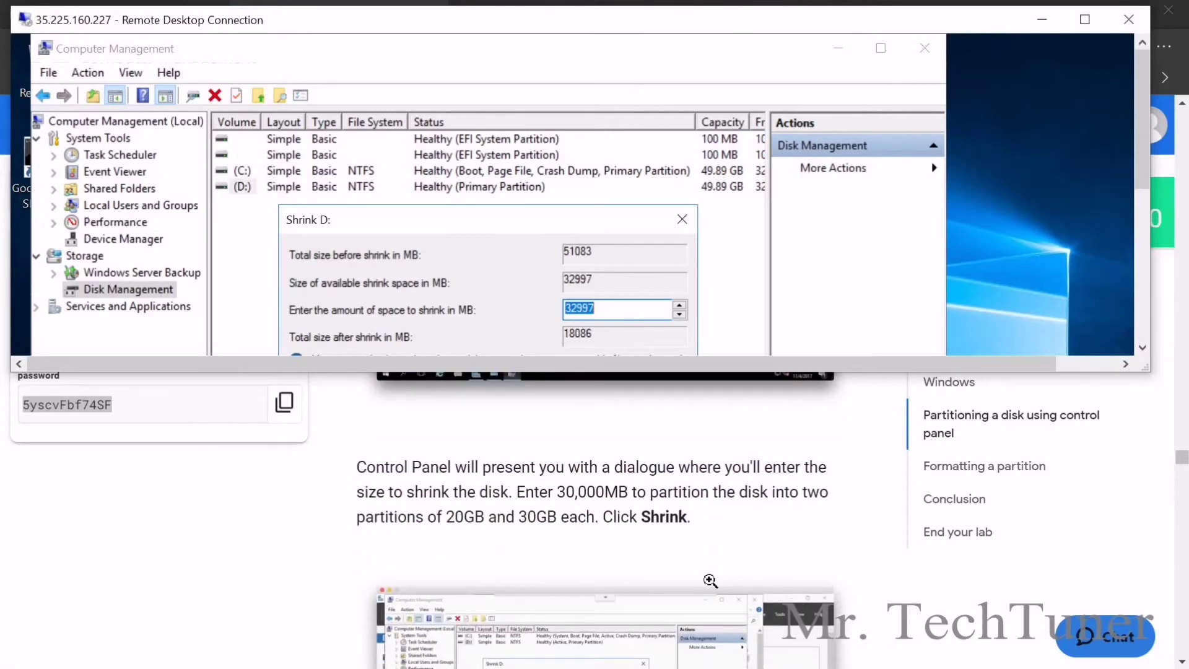
Shrink the D: volume on Disk 1 by 30000 MB from the full-screen remote session
{"action": "type", "text": "30000"}
{"action": "scroll", "coordinate": [722, 533], "scroll_direction": "down", "scroll_amount": 8}
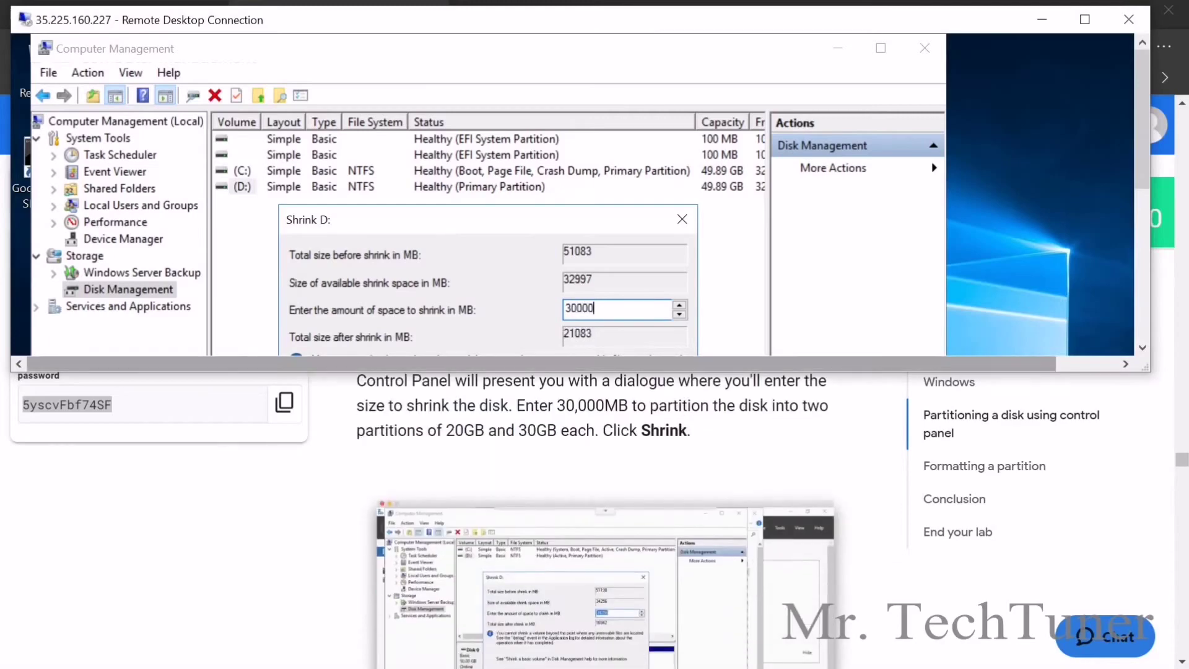
{"action": "left_click", "coordinate": [1085, 20]}
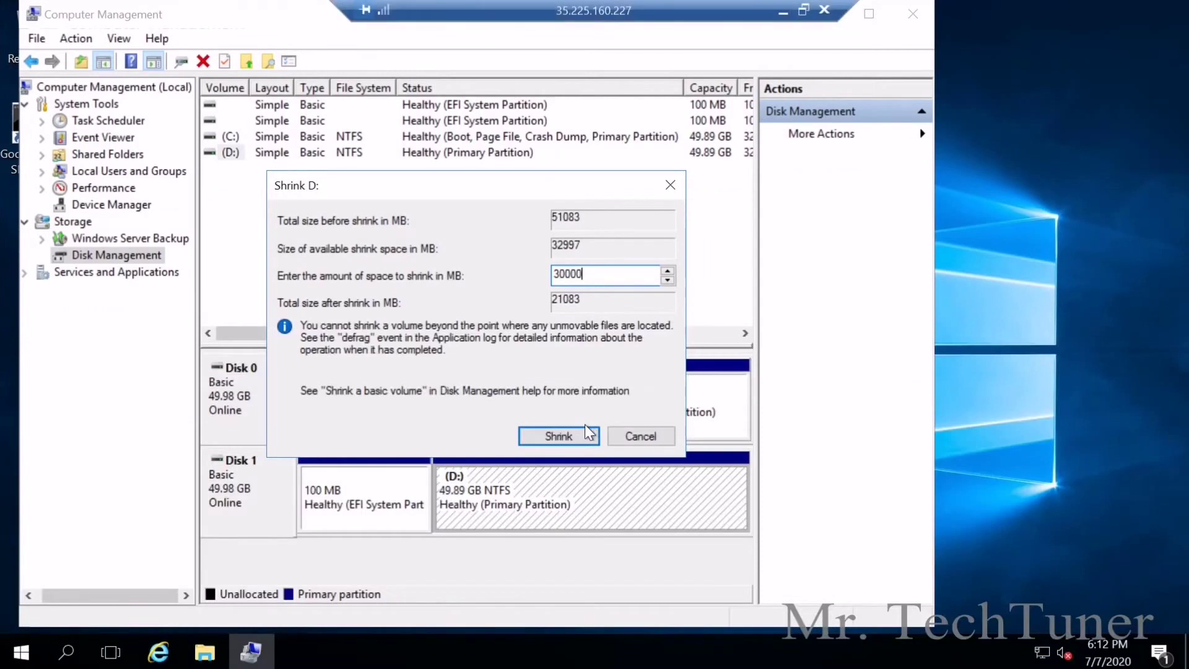
{"action": "left_click", "coordinate": [570, 435]}
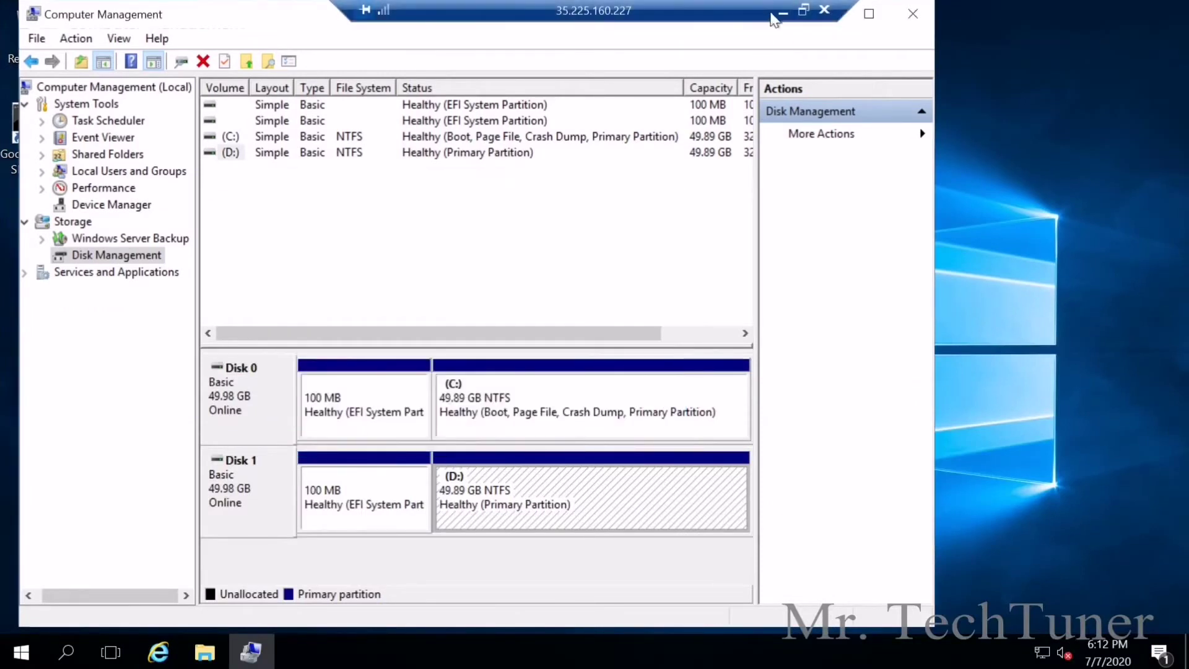
Take the remote session out of full screen and read the lab instructions on creating a partition in the unallocated space
{"action": "left_click", "coordinate": [804, 11]}
{"action": "scroll", "coordinate": [696, 557], "scroll_direction": "down", "scroll_amount": 8}
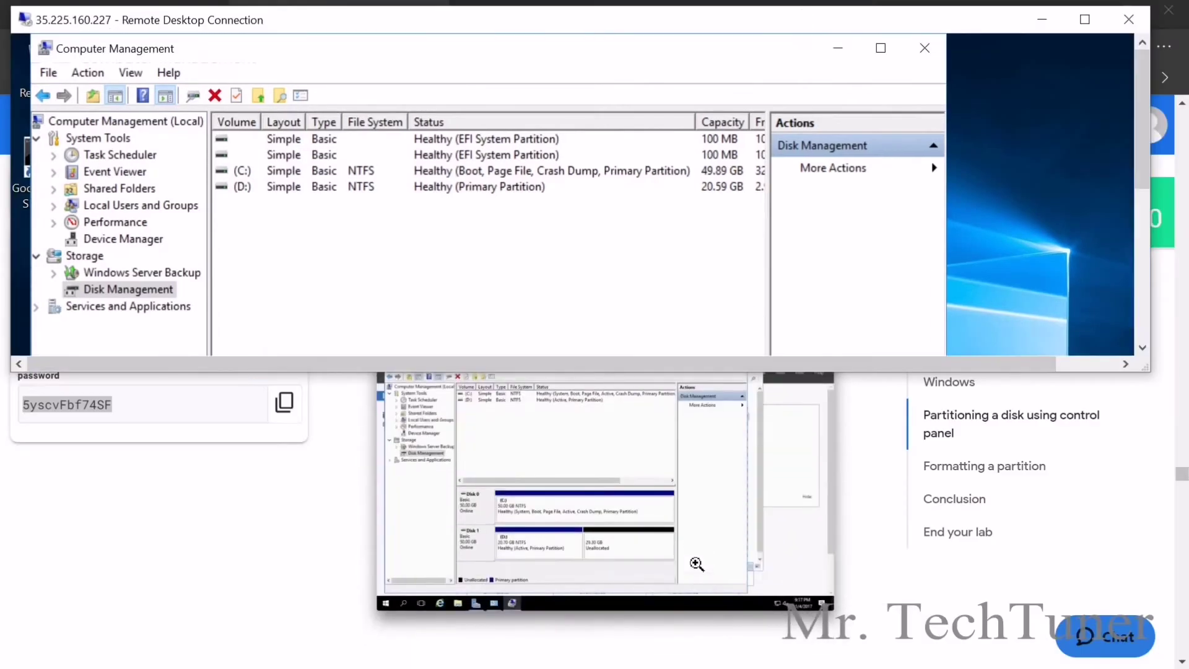
{"action": "scroll", "coordinate": [699, 565], "scroll_direction": "down", "scroll_amount": 1}
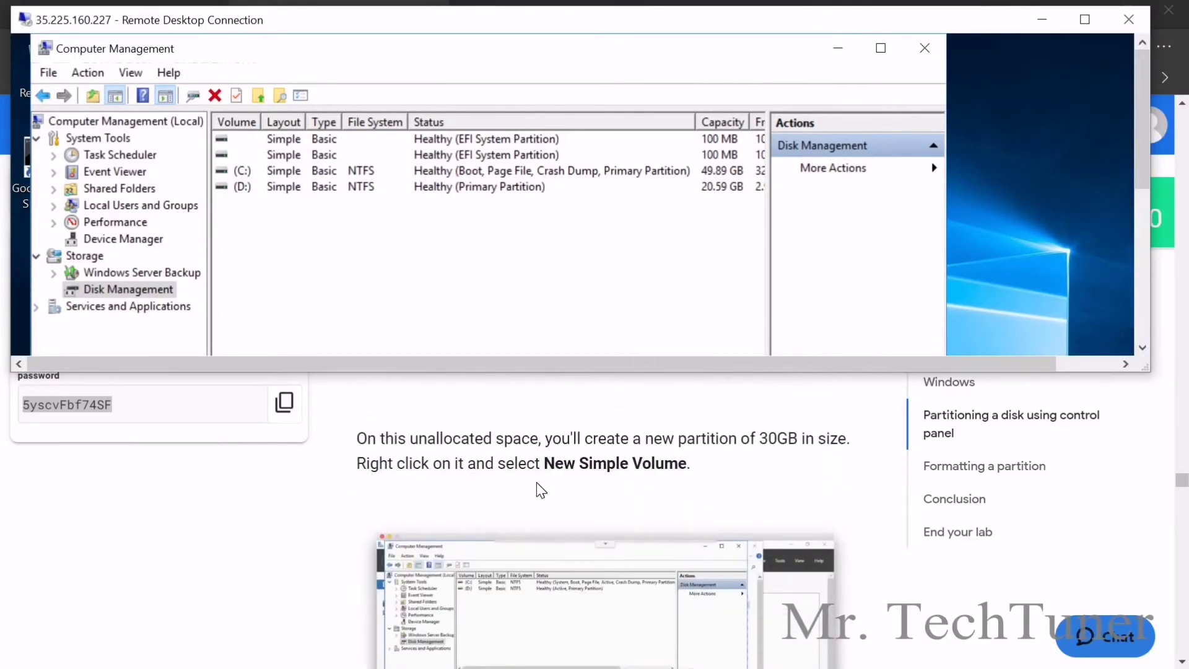
Create a simple volume in Disk 1's unallocated space with the wizard's defaults, quick-formatted as NTFS and labelled New Volume
{"action": "left_click", "coordinate": [1086, 20]}
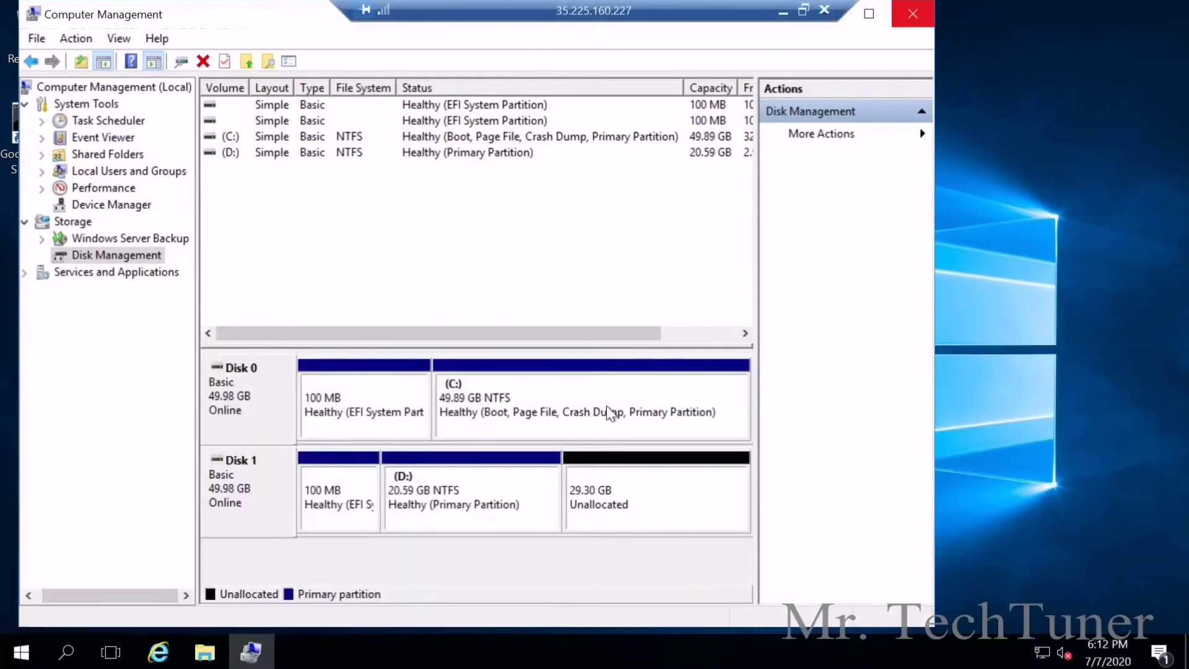
{"action": "left_click", "coordinate": [629, 485]}
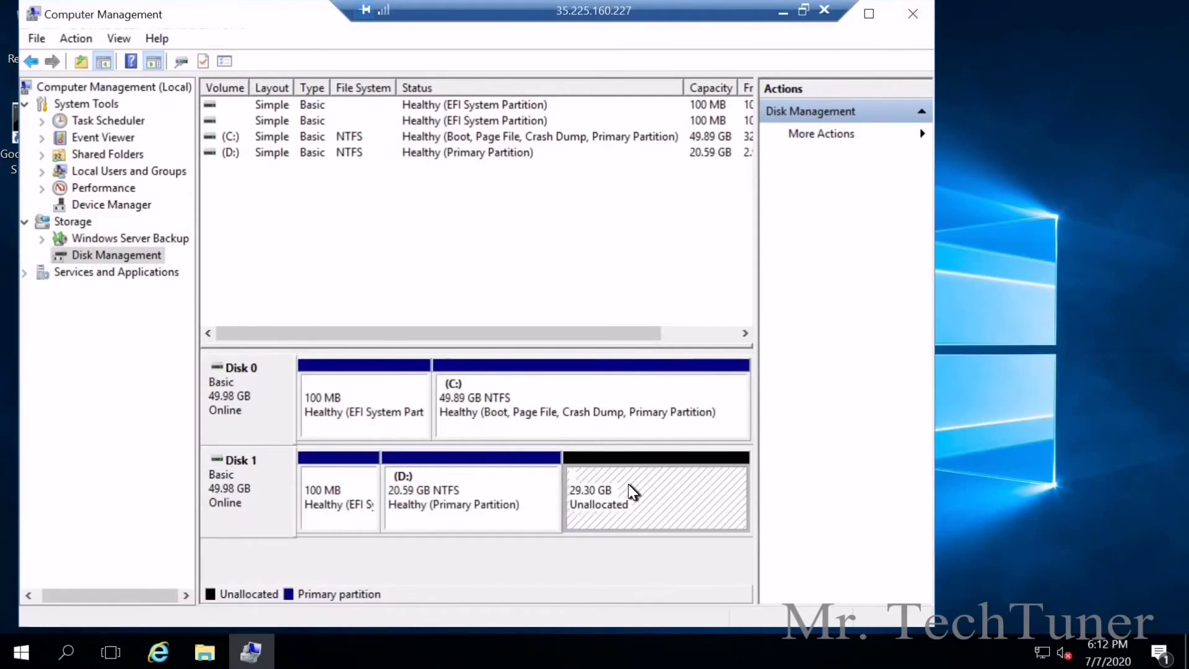
{"action": "right_click", "coordinate": [629, 491]}
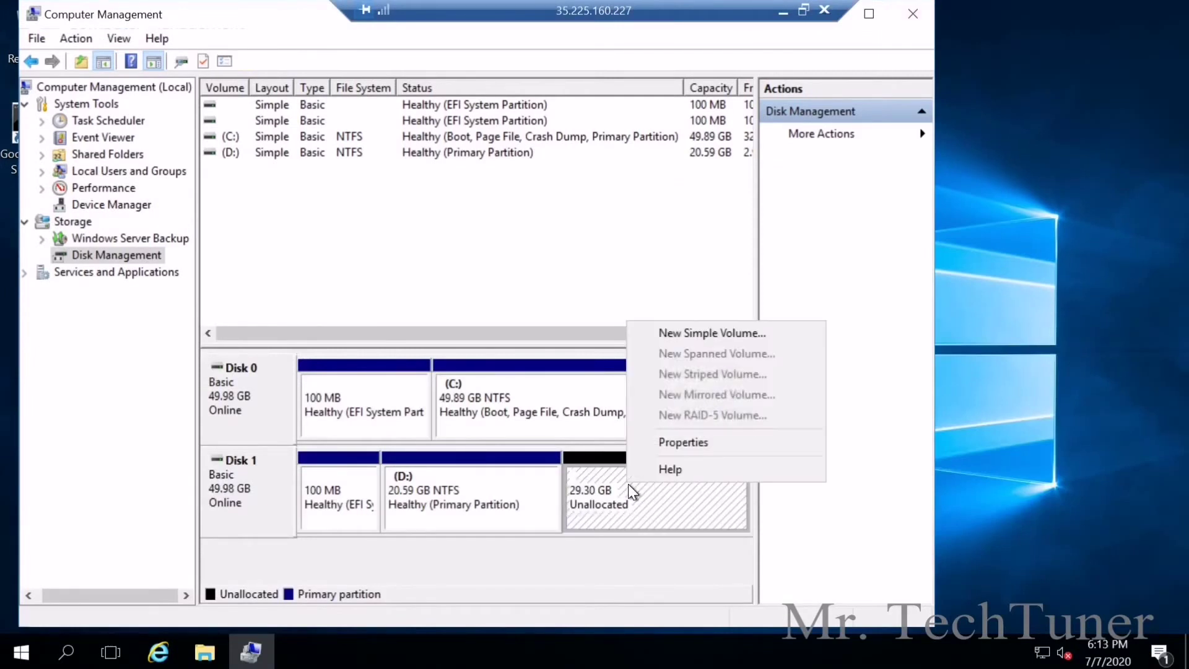
{"action": "left_click", "coordinate": [693, 334]}
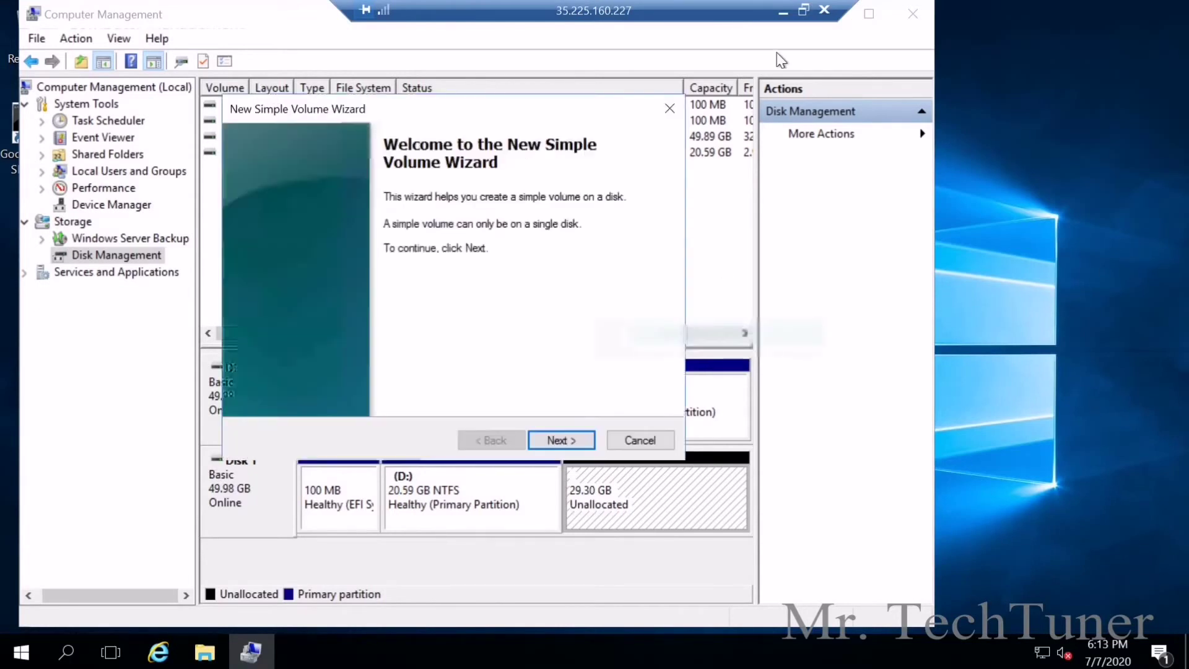
{"action": "left_click", "coordinate": [561, 440]}
{"action": "left_click", "coordinate": [562, 441]}
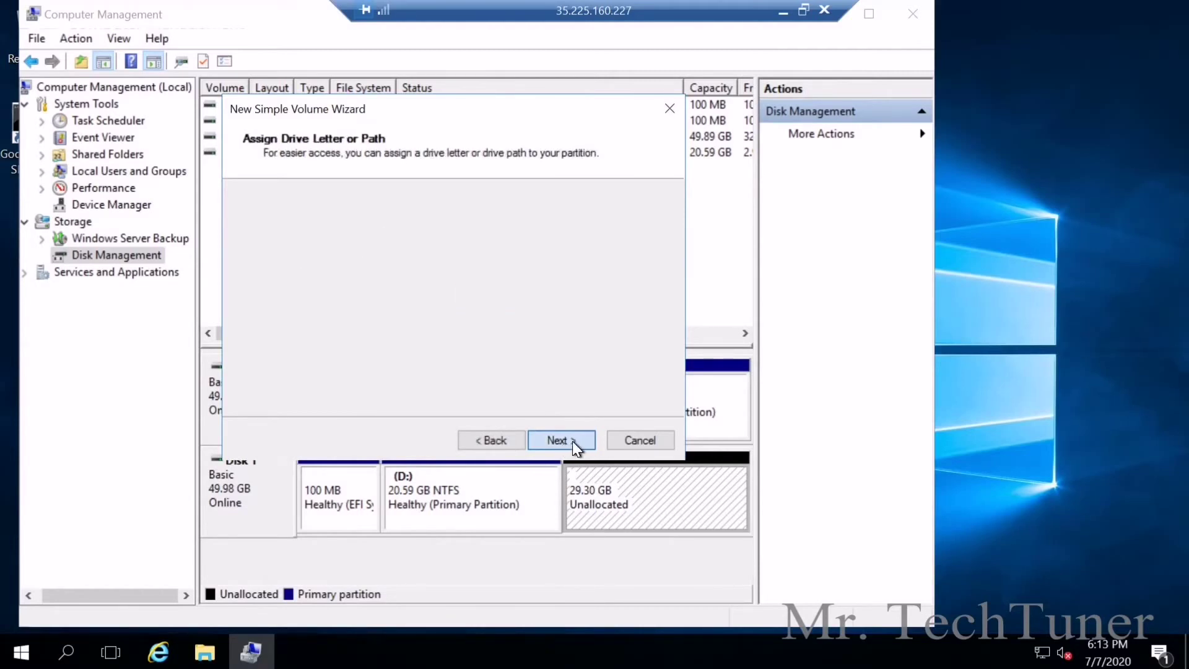
{"action": "left_click", "coordinate": [572, 441]}
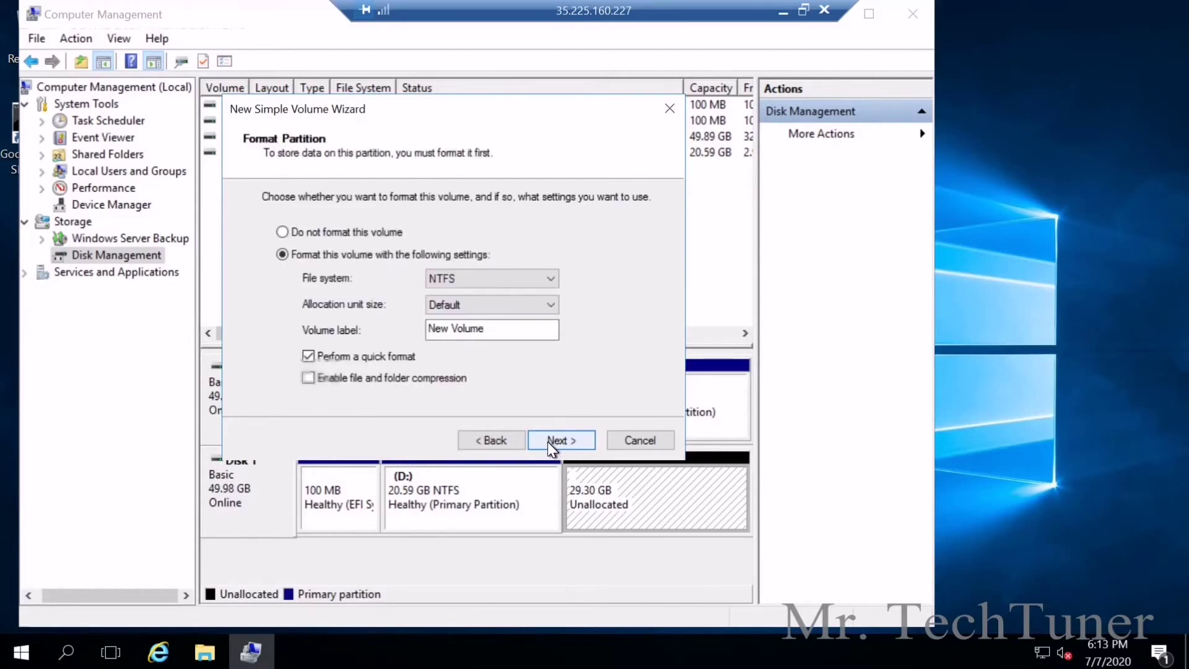
{"action": "left_click", "coordinate": [552, 441]}
{"action": "left_click", "coordinate": [561, 440]}
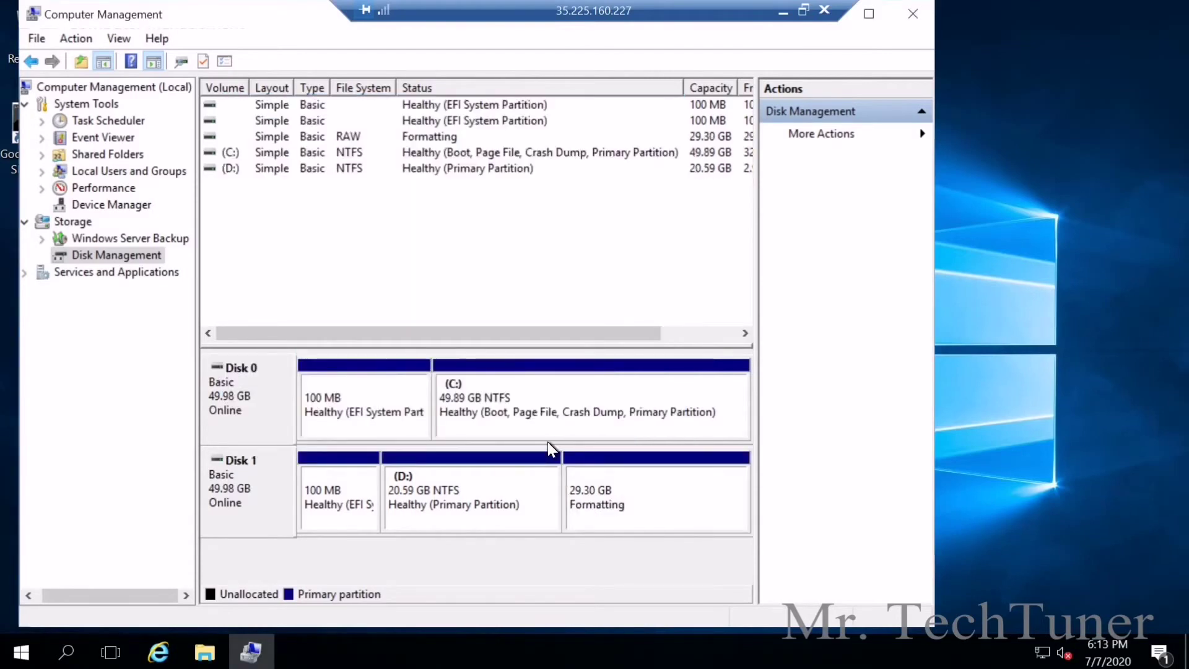
Read the lab instructions on the volume wizard's drive letter, format and final pages, comparing them with the partitions on Disk 1
{"action": "left_click", "coordinate": [806, 14]}
{"action": "scroll", "coordinate": [627, 503], "scroll_direction": "down", "scroll_amount": 10}
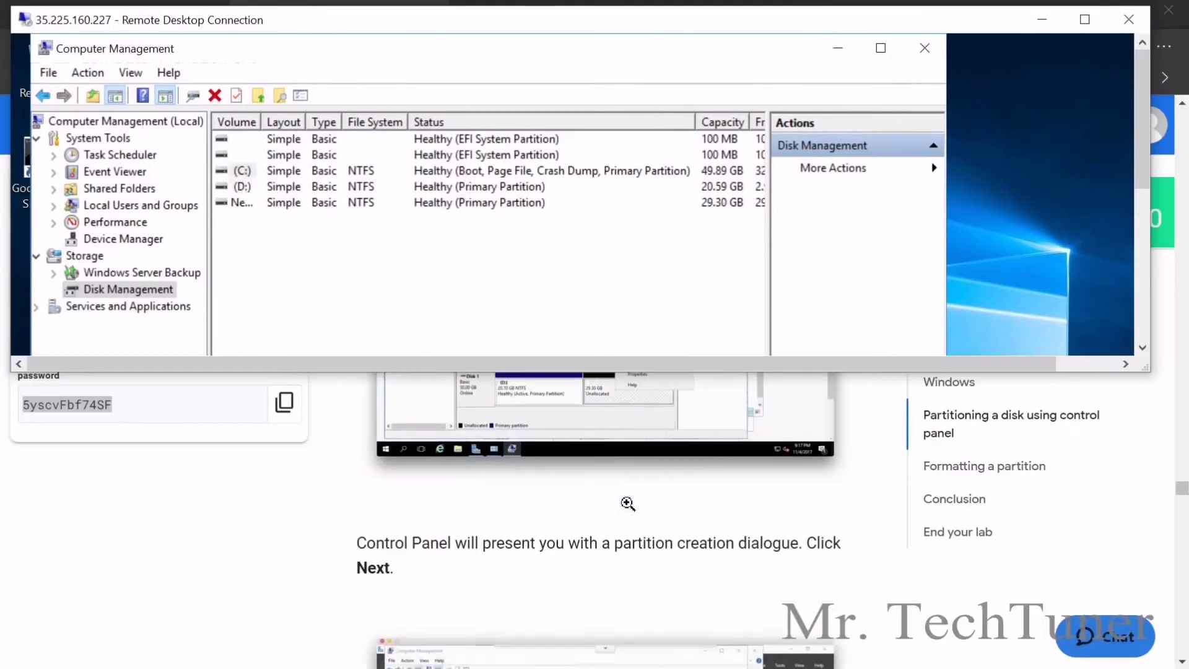
{"action": "scroll", "coordinate": [627, 503], "scroll_direction": "down", "scroll_amount": 9}
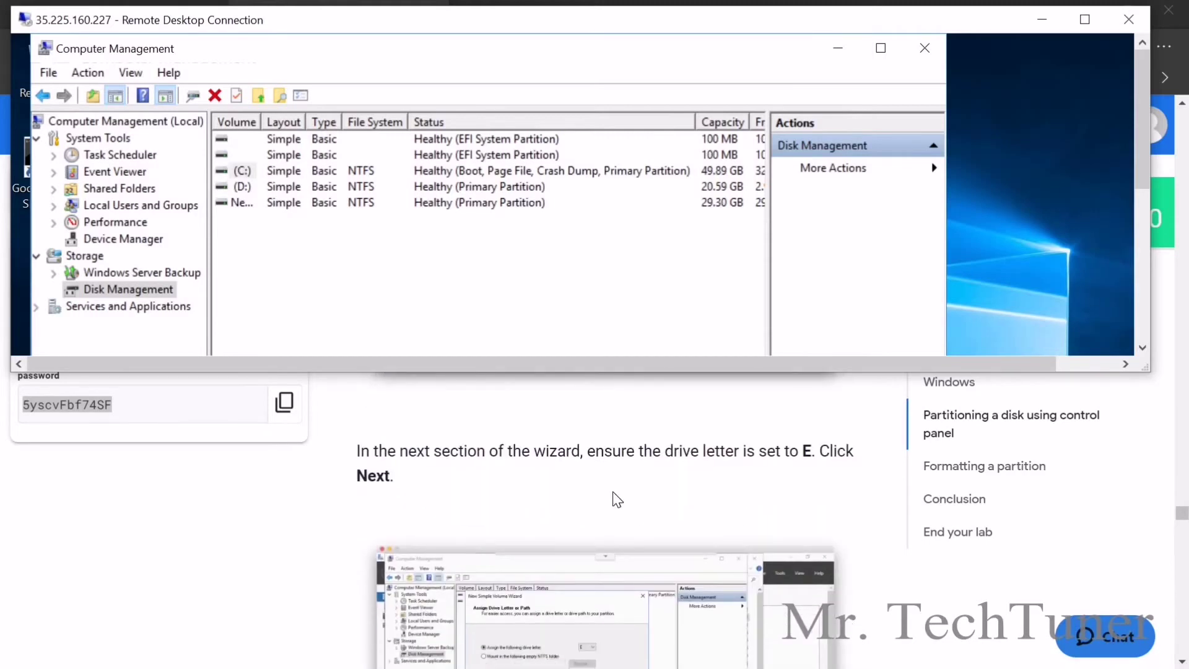
{"action": "scroll", "coordinate": [617, 499], "scroll_direction": "up", "scroll_amount": 1}
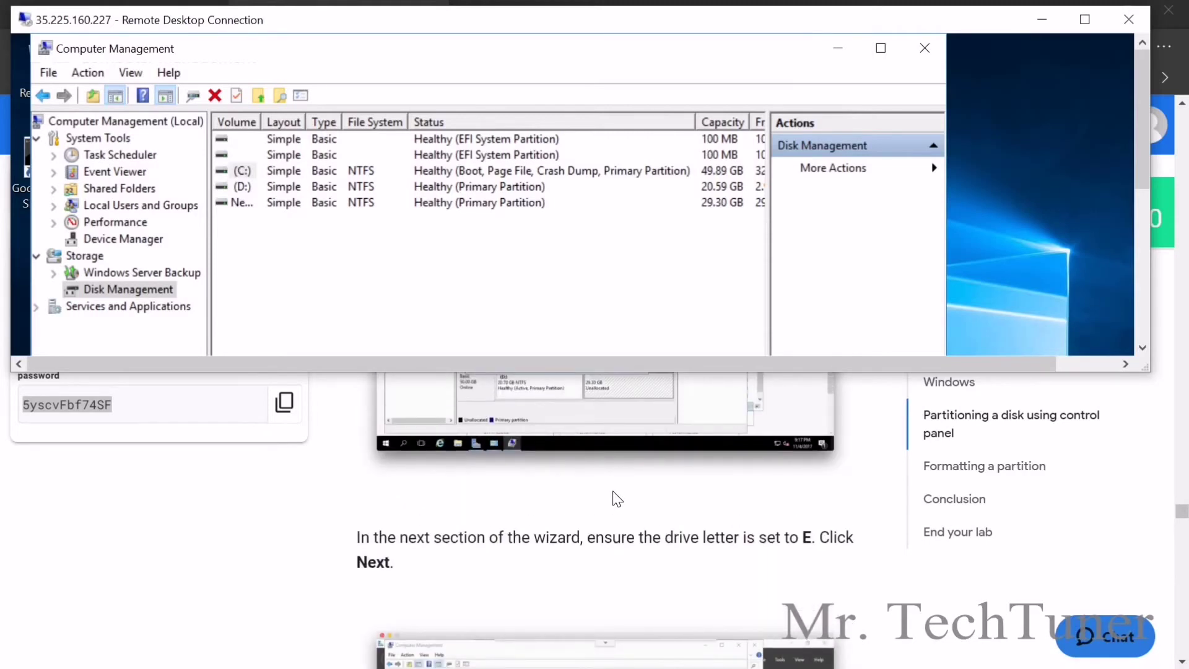
{"action": "scroll", "coordinate": [656, 499], "scroll_direction": "down", "scroll_amount": 4}
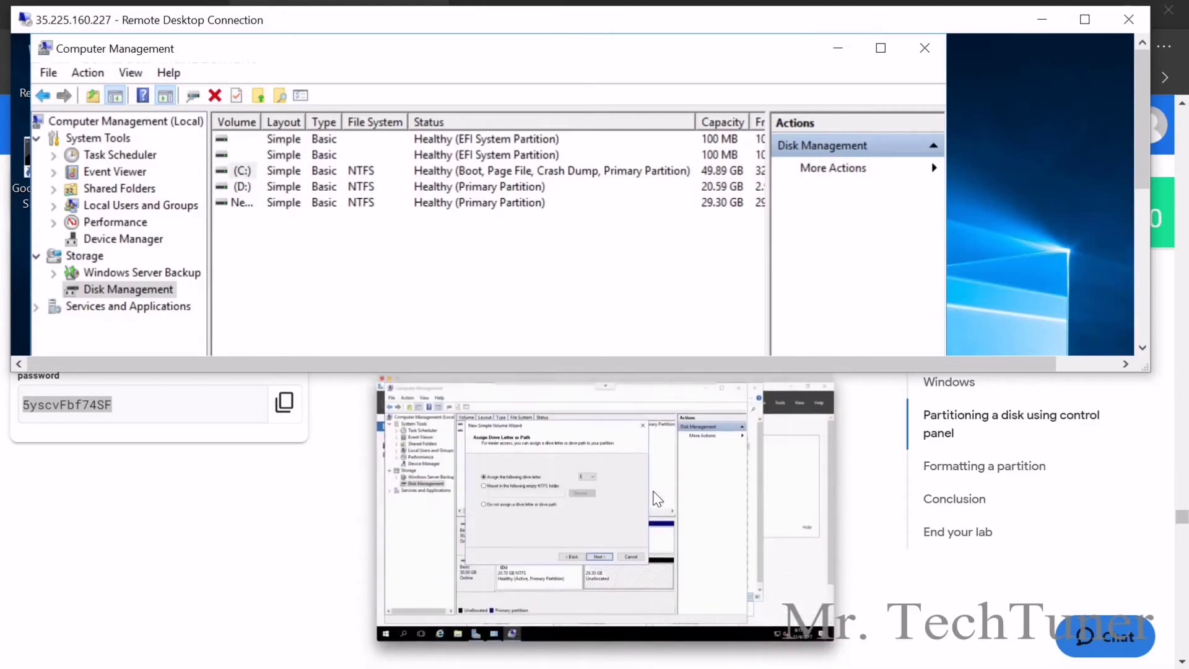
{"action": "scroll", "coordinate": [653, 492], "scroll_direction": "up", "scroll_amount": 1}
{"action": "scroll", "coordinate": [650, 490], "scroll_direction": "down", "scroll_amount": 2}
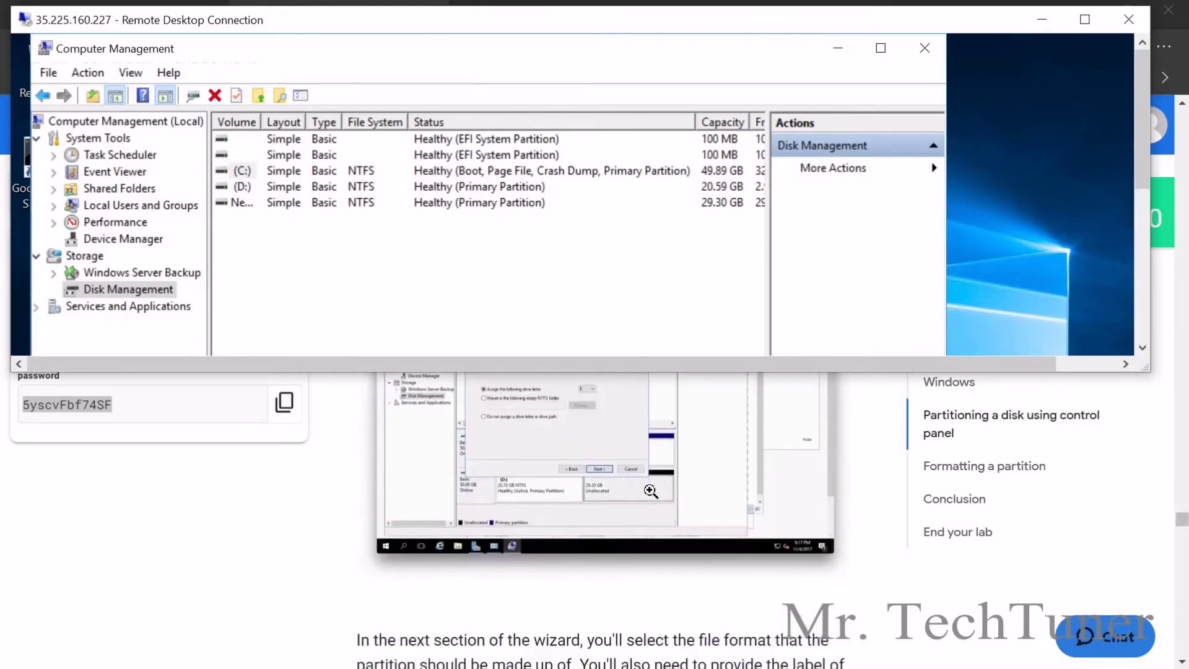
{"action": "left_click", "coordinate": [1085, 19]}
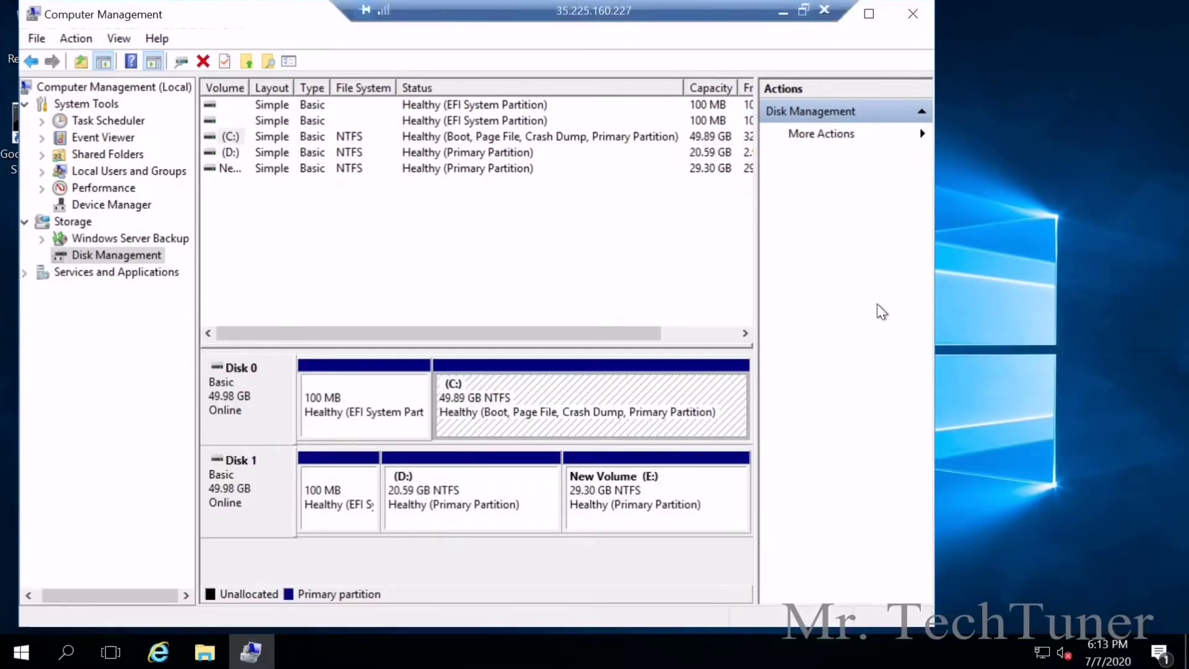
{"action": "left_click", "coordinate": [804, 10]}
{"action": "scroll", "coordinate": [710, 514], "scroll_direction": "down", "scroll_amount": 3}
{"action": "scroll", "coordinate": [709, 514], "scroll_direction": "down", "scroll_amount": 5}
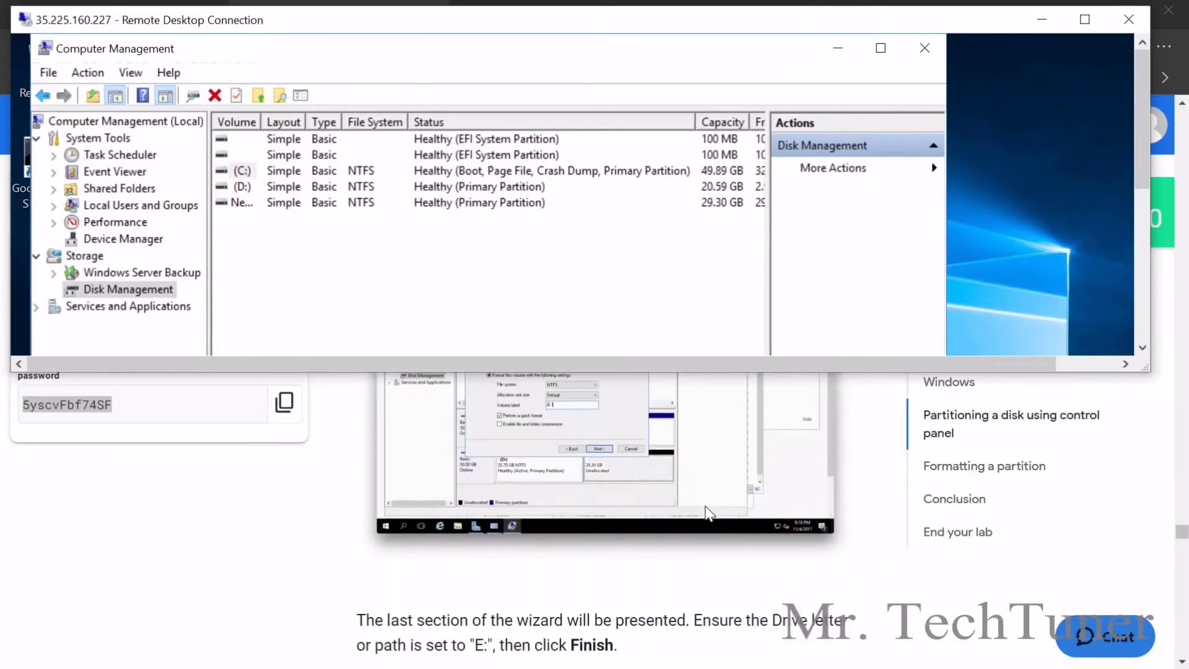
Return to the lab page in the browser and check the progress of the Split drive objective
{"action": "scroll", "coordinate": [709, 514], "scroll_direction": "down", "scroll_amount": 10}
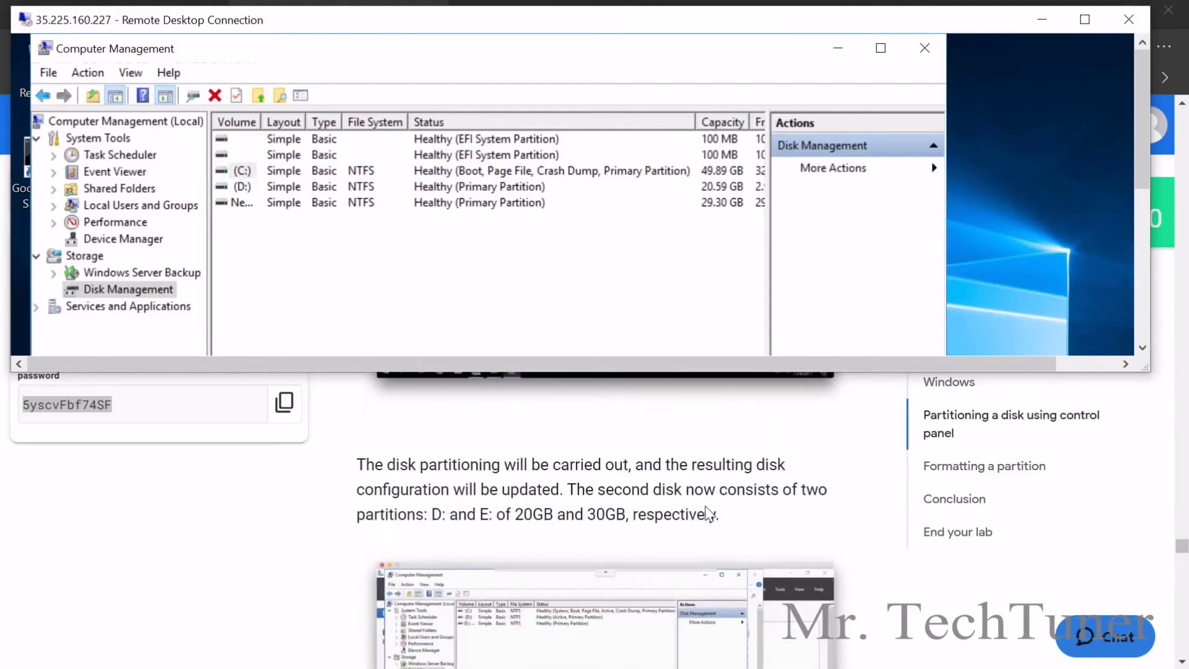
{"action": "left_click", "coordinate": [554, 502]}
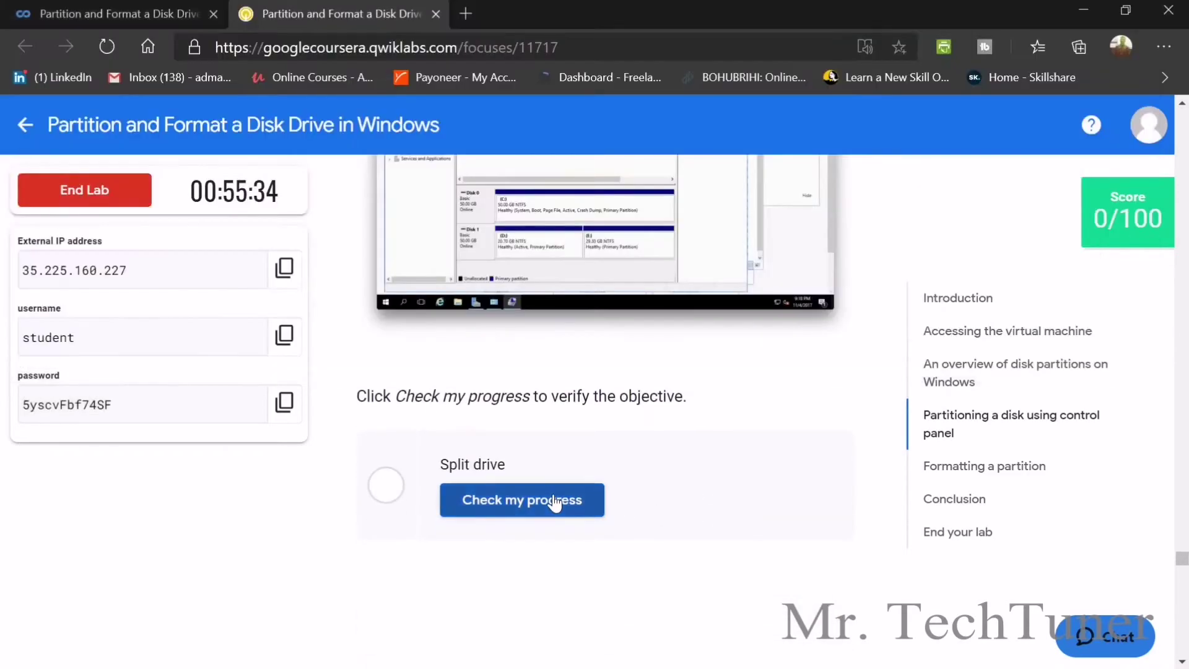
{"action": "left_click", "coordinate": [547, 495]}
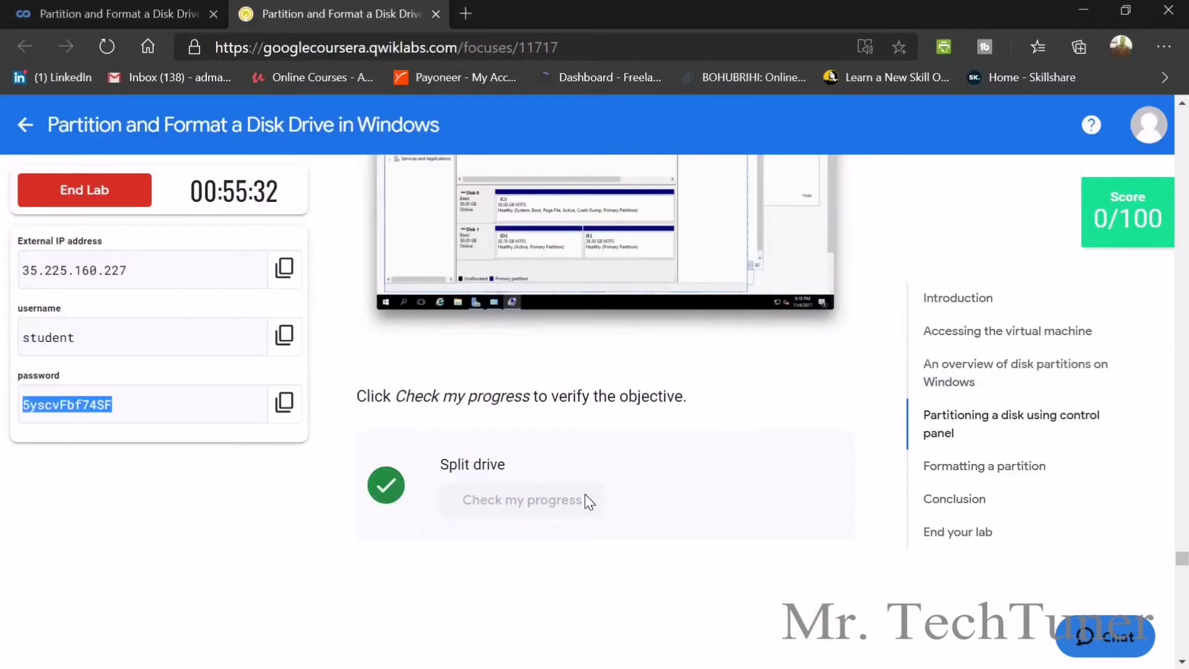
Read the lab instructions on formatting partition E: to a different file system
{"action": "scroll", "coordinate": [584, 493], "scroll_direction": "down", "scroll_amount": 10}
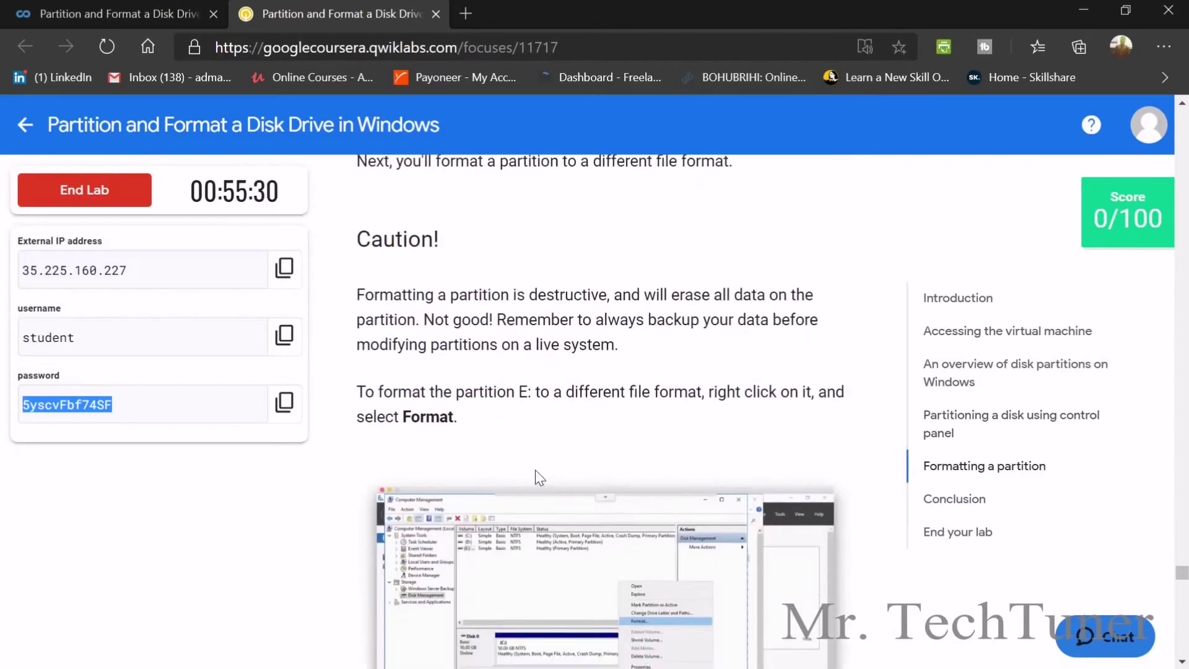
{"action": "scroll", "coordinate": [519, 466], "scroll_direction": "down", "scroll_amount": 5}
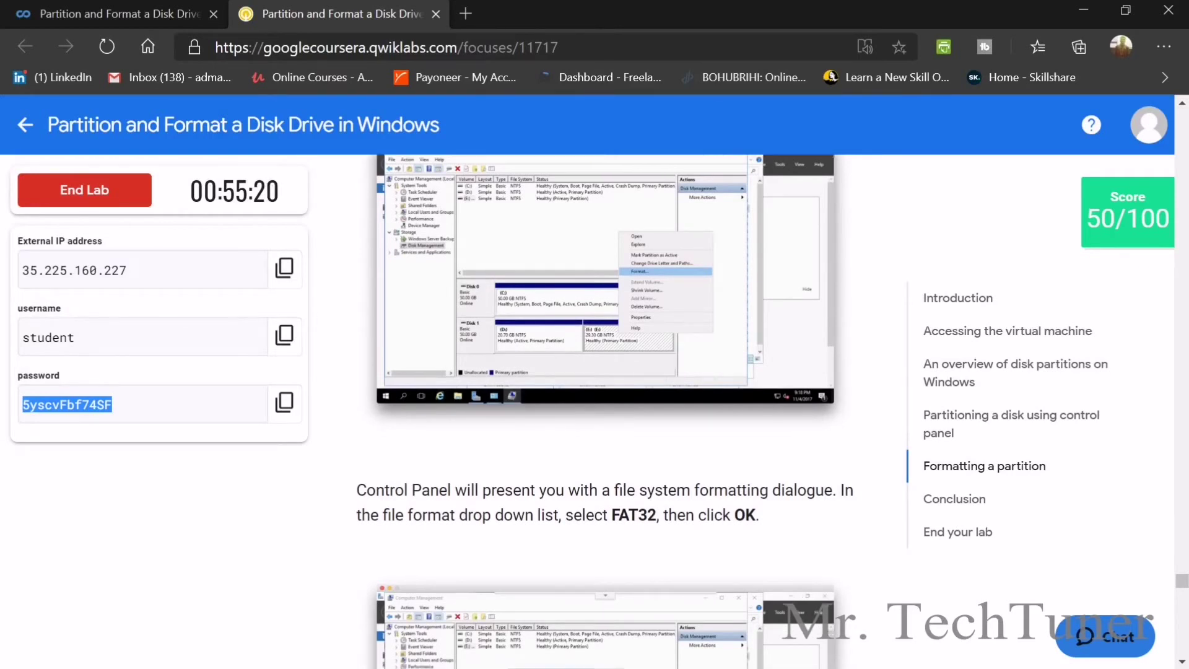
{"action": "scroll", "coordinate": [682, 531], "scroll_direction": "down", "scroll_amount": 2}
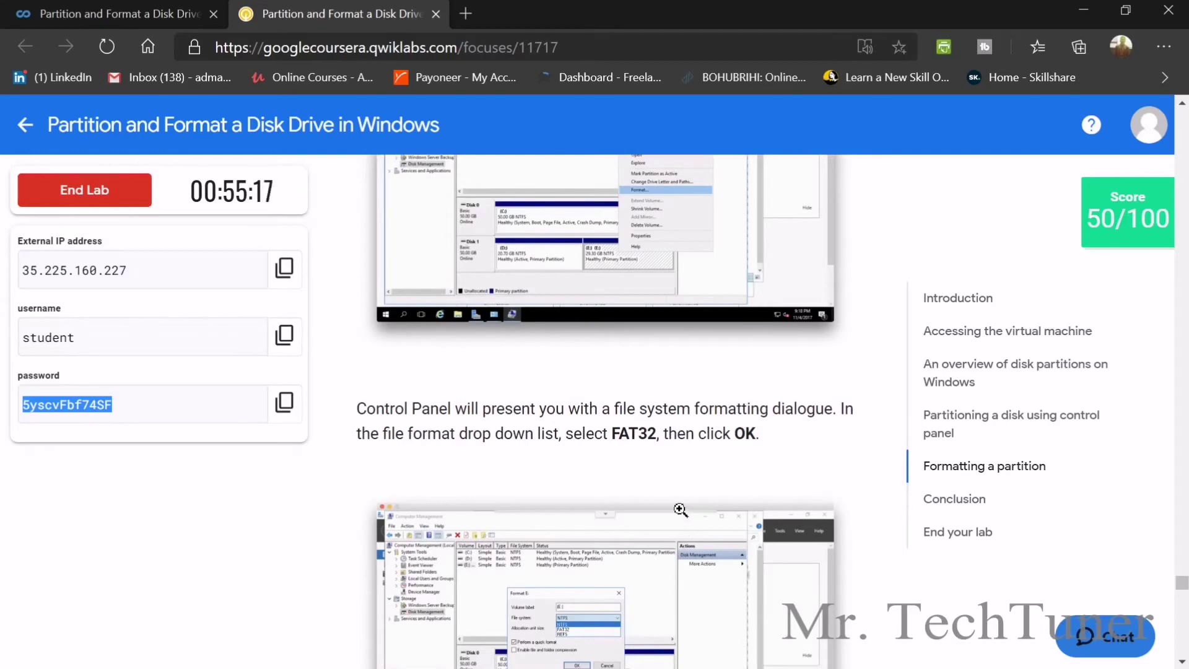
{"action": "scroll", "coordinate": [661, 503], "scroll_direction": "down", "scroll_amount": 3}
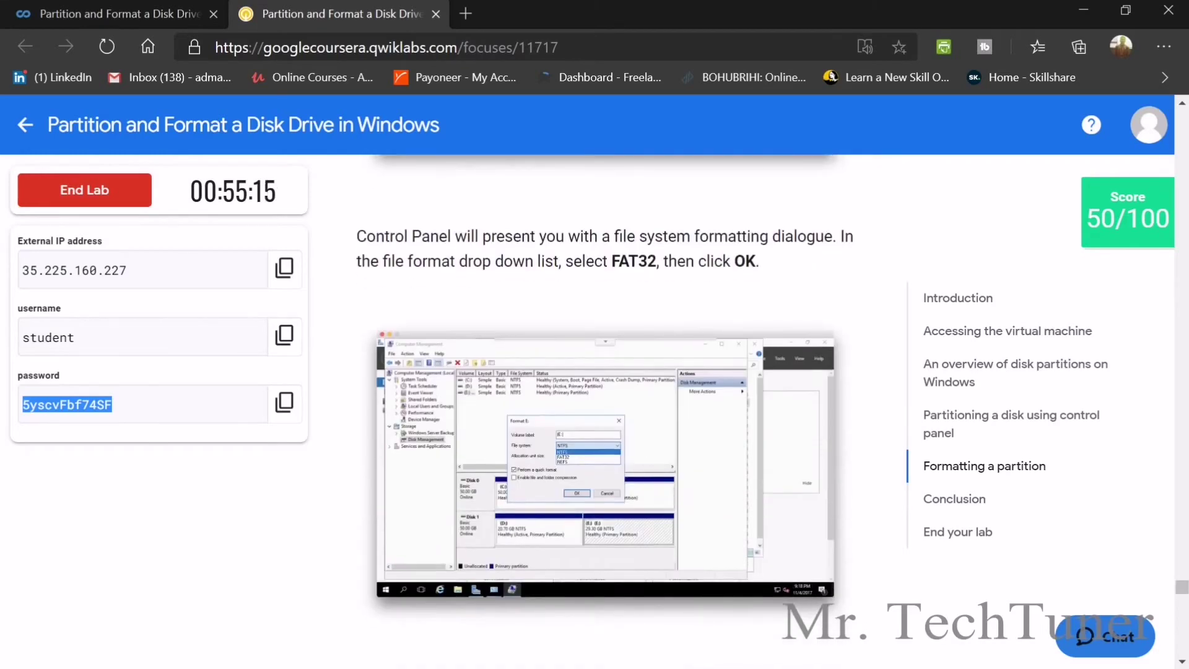
Return to the full-screen remote session and open Format for New Volume (E:) on Disk 1, choosing FAT32 as the file system
{"action": "key", "text": "alt+Tab"}
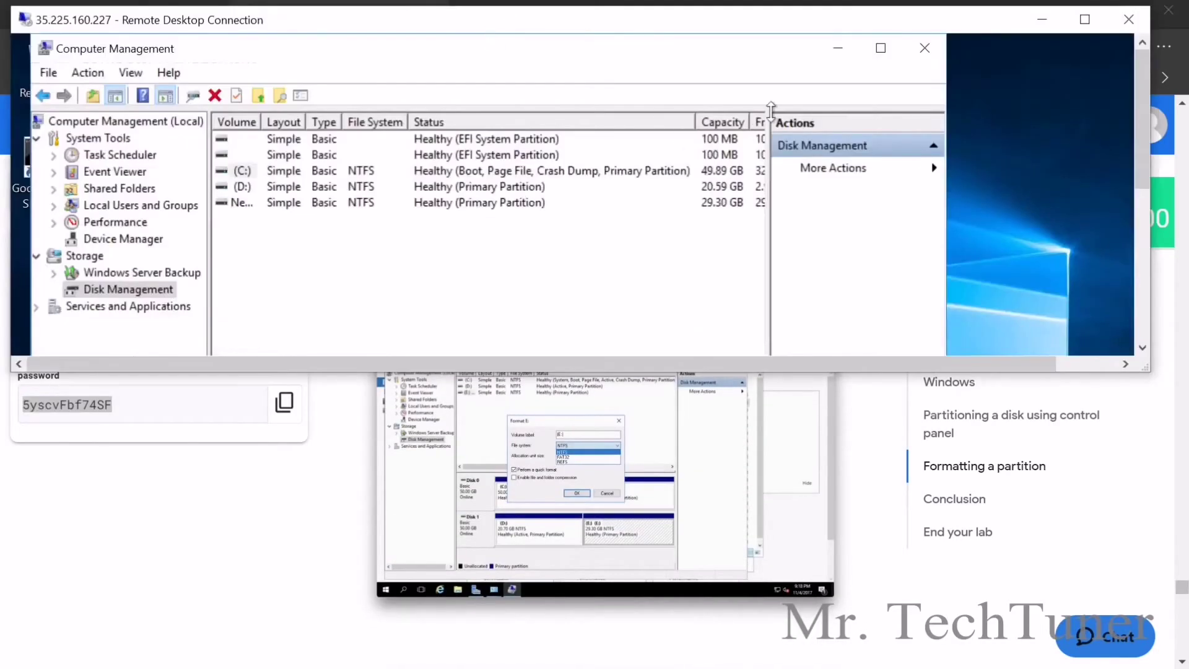
{"action": "left_click", "coordinate": [1086, 19]}
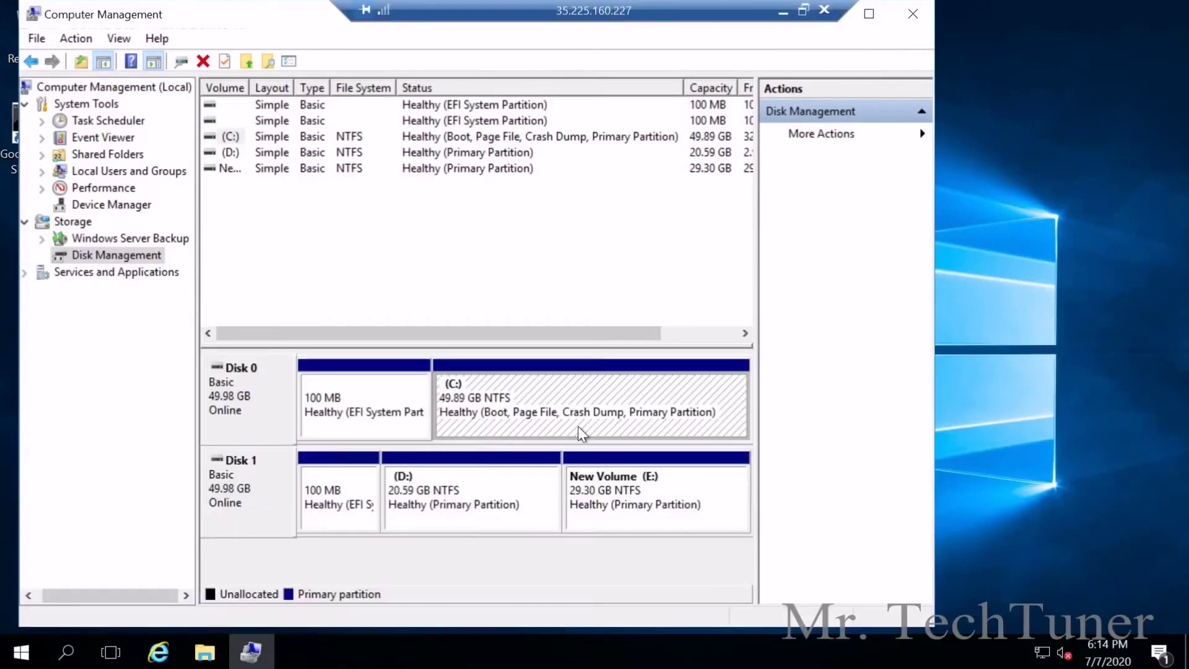
{"action": "right_click", "coordinate": [627, 494]}
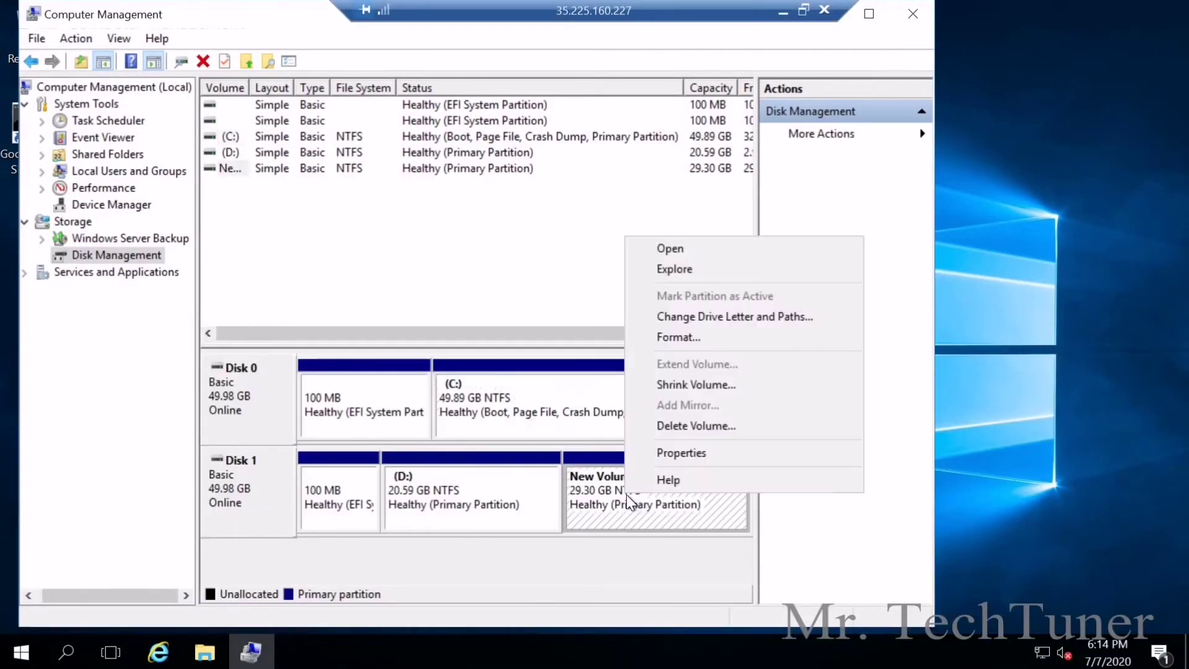
{"action": "left_click", "coordinate": [674, 336]}
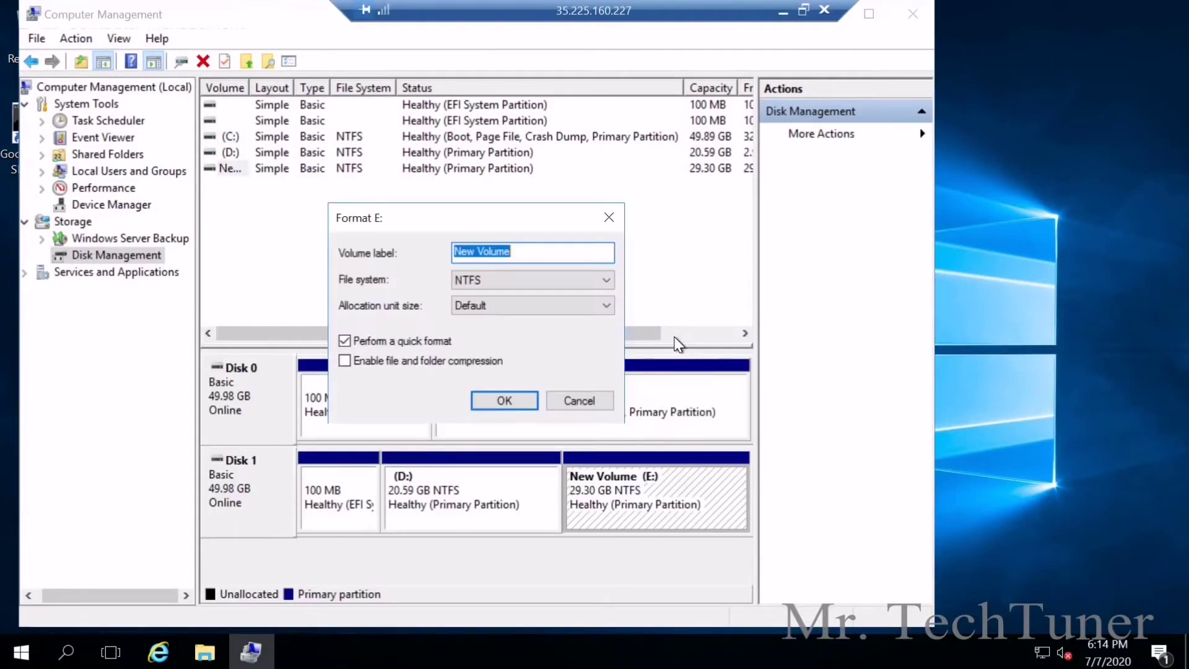
{"action": "left_click", "coordinate": [607, 280]}
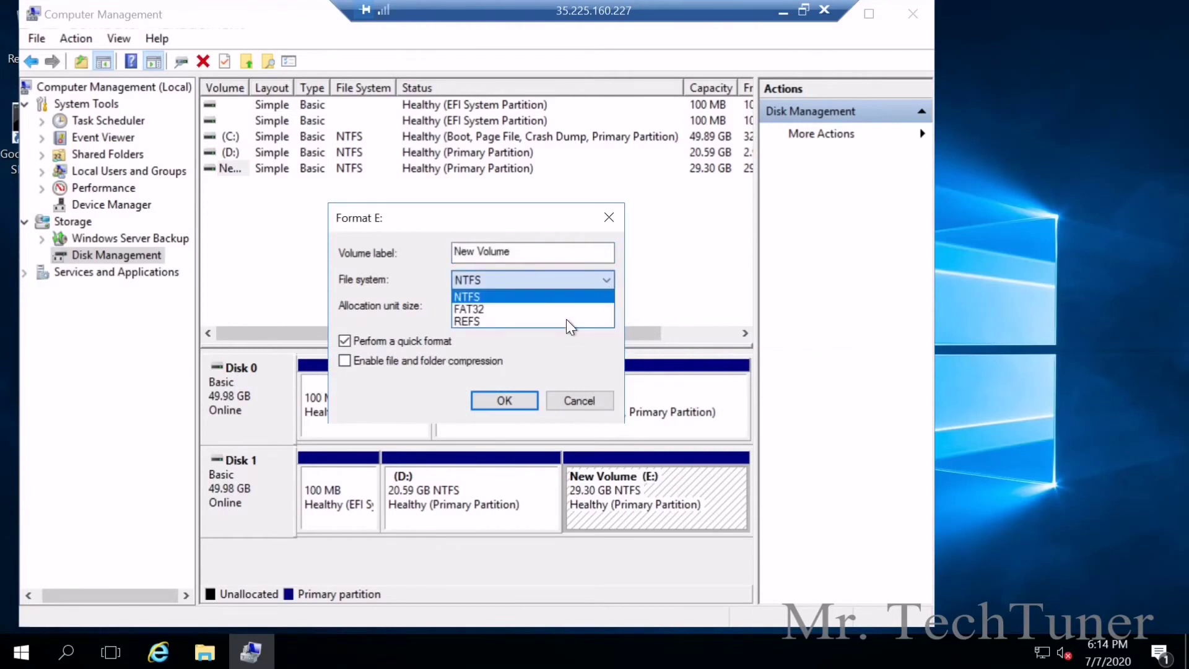
{"action": "left_click", "coordinate": [541, 309]}
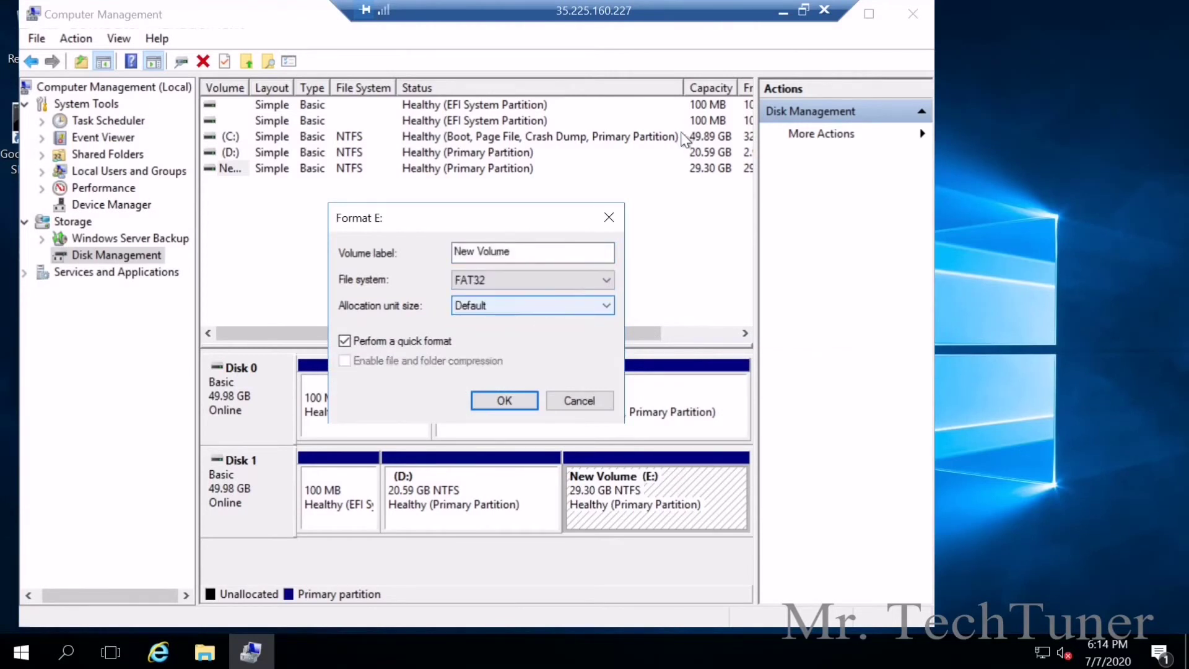
Check the lab instructions on the confirmation alert and start the quick format of E:, agreeing to erase its data
{"action": "left_click", "coordinate": [803, 10]}
{"action": "scroll", "coordinate": [586, 577], "scroll_direction": "down", "scroll_amount": 4}
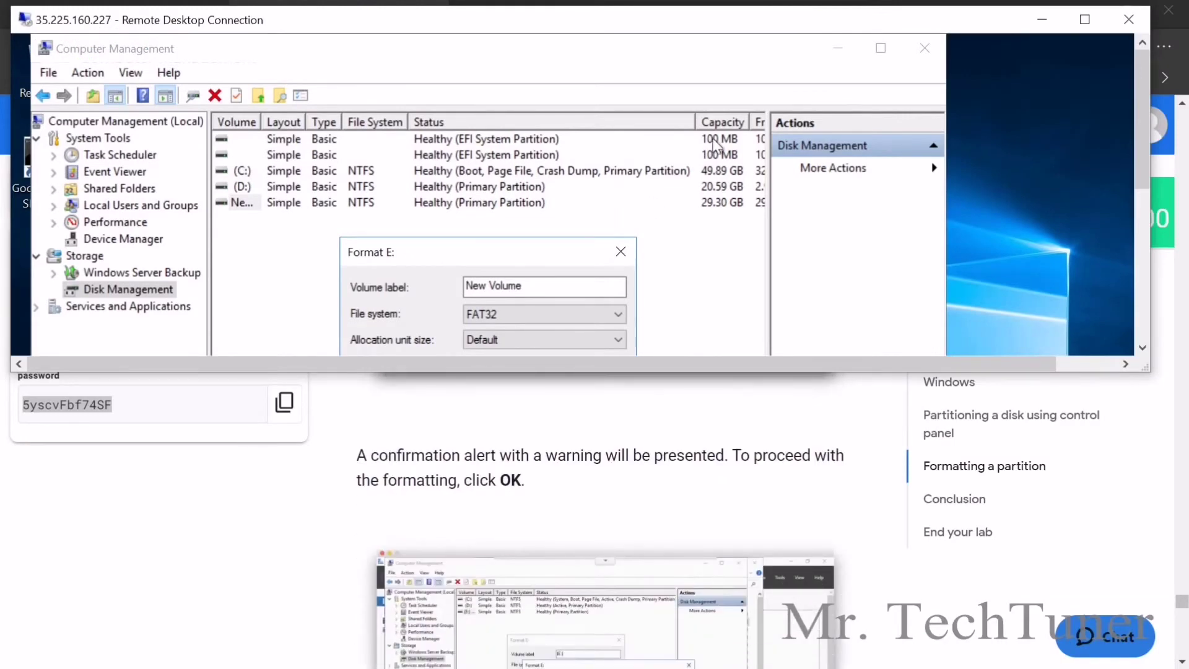
{"action": "left_click", "coordinate": [1085, 19]}
{"action": "left_click", "coordinate": [499, 395]}
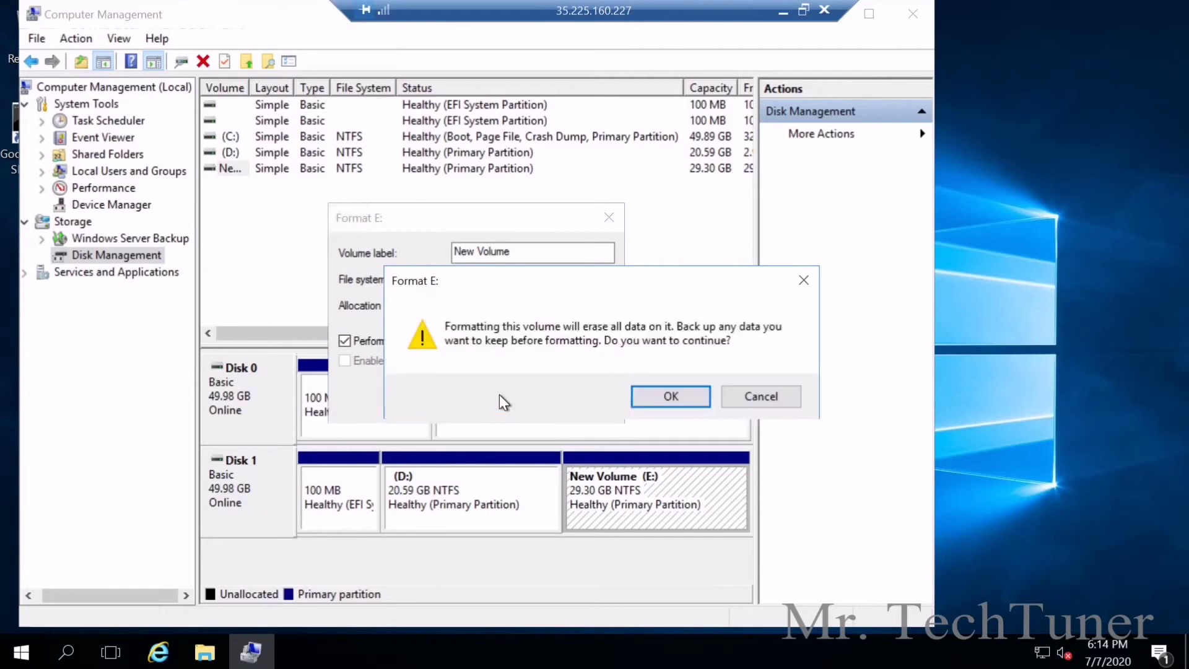
{"action": "key", "text": "Return"}
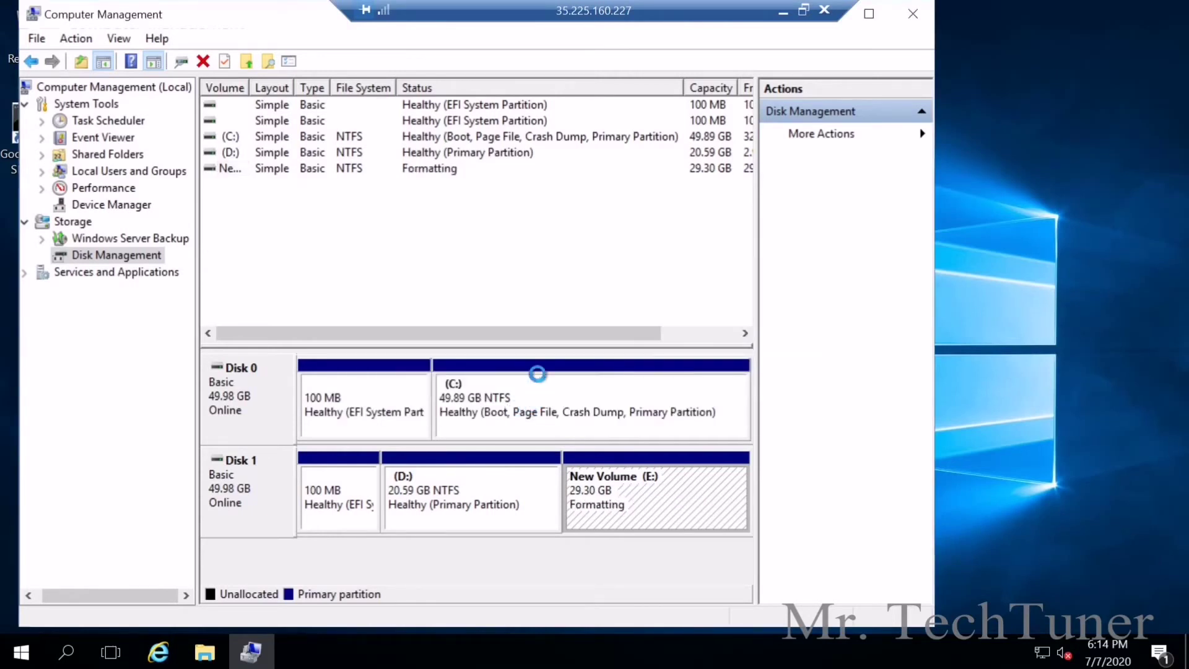
Return to the lab page in the browser and check the progress of the Reformat partition objective
{"action": "left_click", "coordinate": [805, 12]}
{"action": "scroll", "coordinate": [749, 509], "scroll_direction": "down", "scroll_amount": 5}
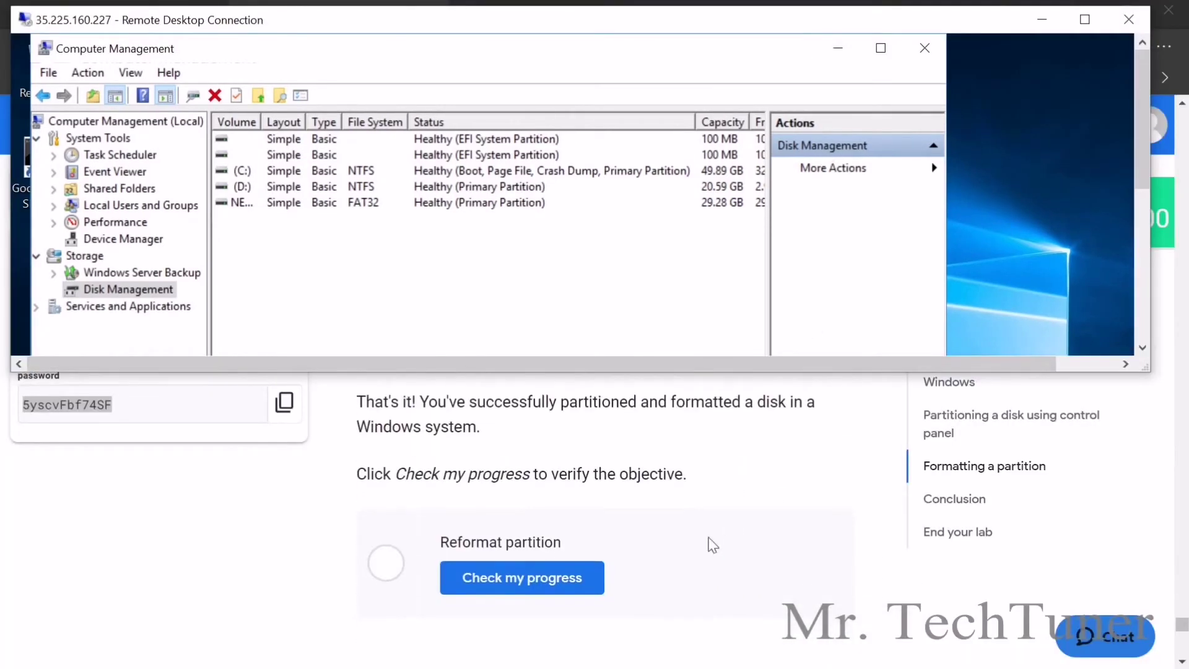
{"action": "left_click", "coordinate": [544, 581]}
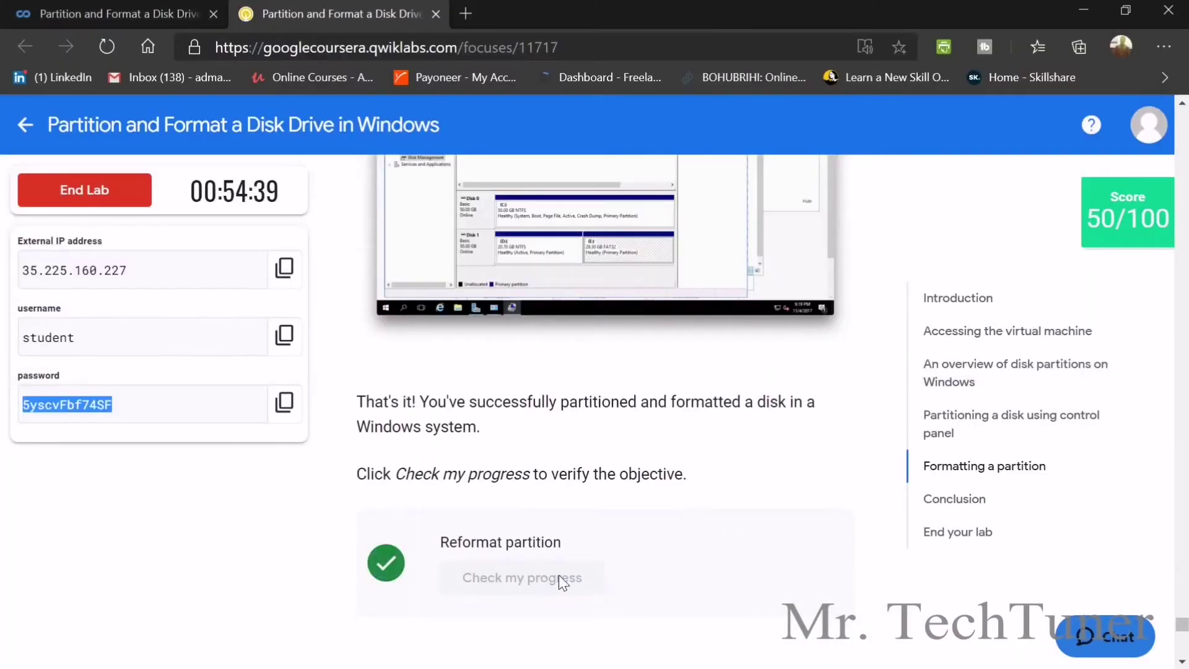
{"action": "scroll", "coordinate": [748, 453], "scroll_direction": "down", "scroll_amount": 2}
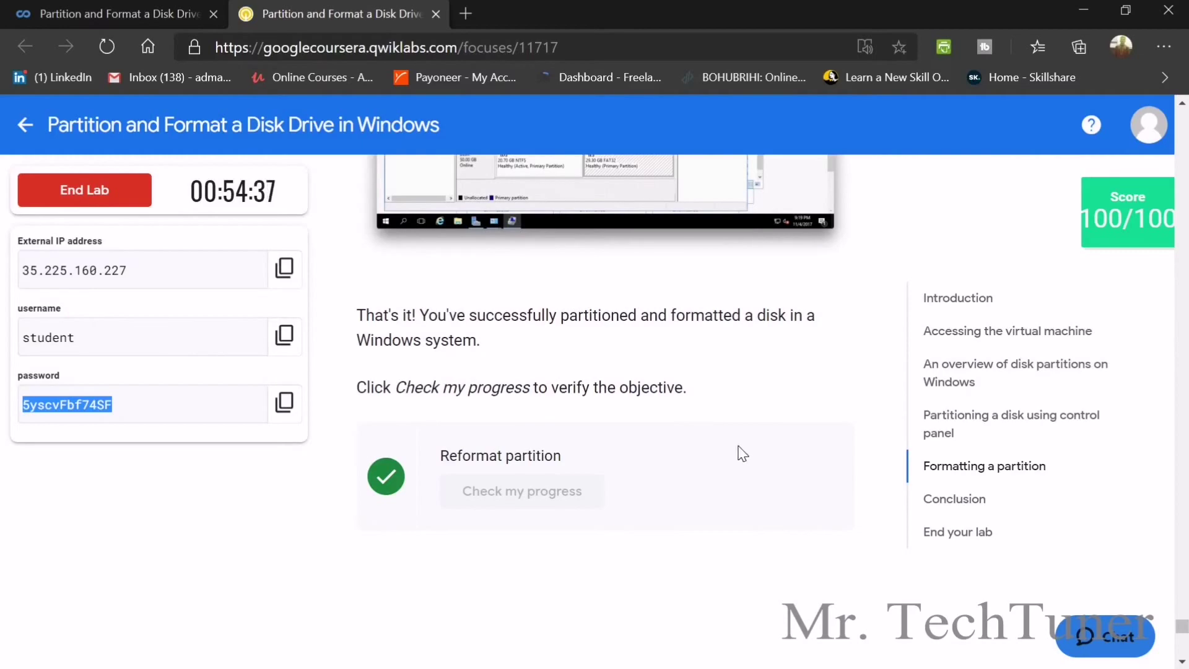
End the Windows lab and submit a five-star rating with the comment "cool"
{"action": "scroll", "coordinate": [1025, 288], "scroll_direction": "down", "scroll_amount": 10}
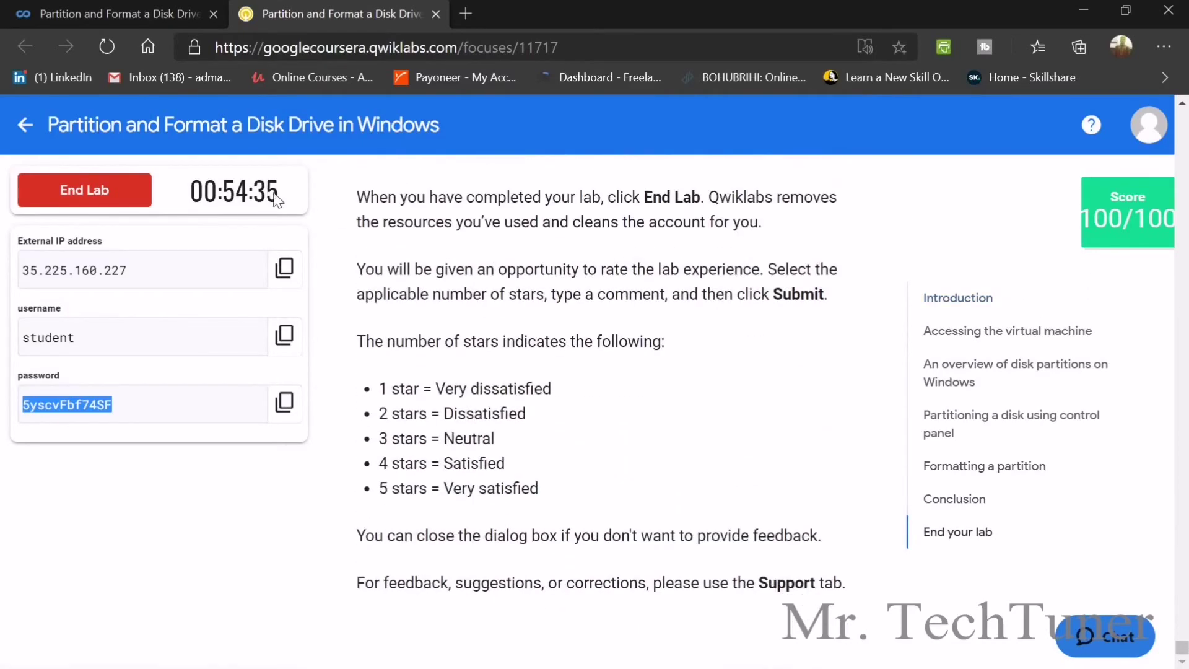
{"action": "left_click", "coordinate": [84, 190]}
{"action": "left_click", "coordinate": [687, 197]}
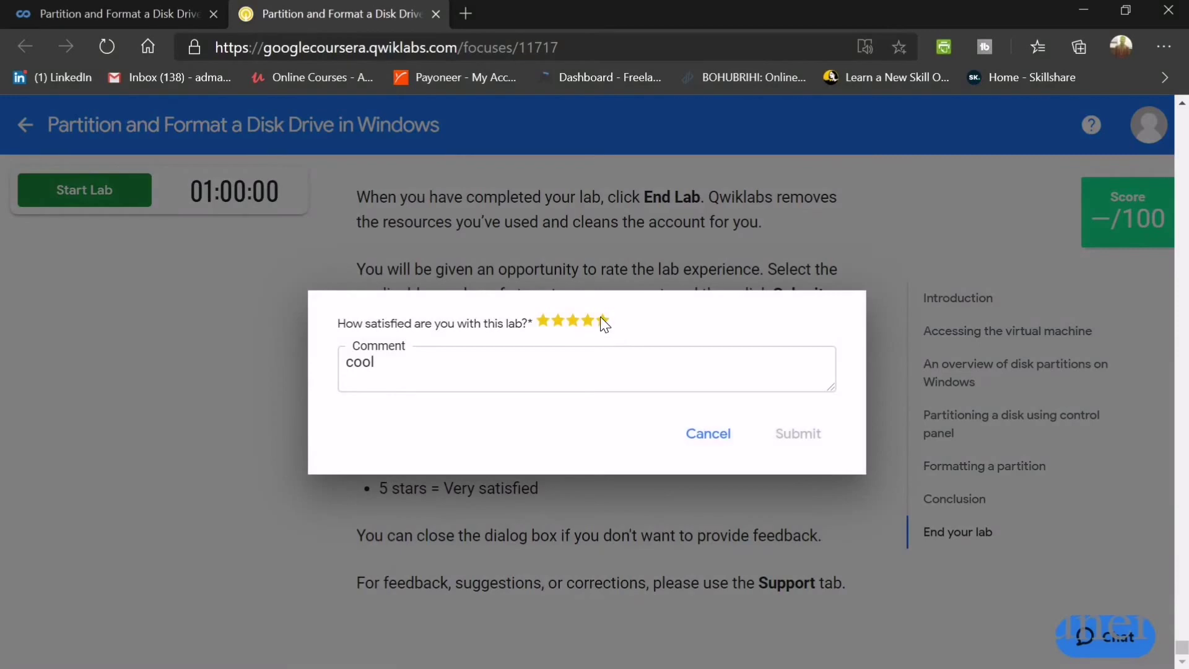
{"action": "left_click", "coordinate": [601, 319]}
{"action": "left_click", "coordinate": [796, 433]}
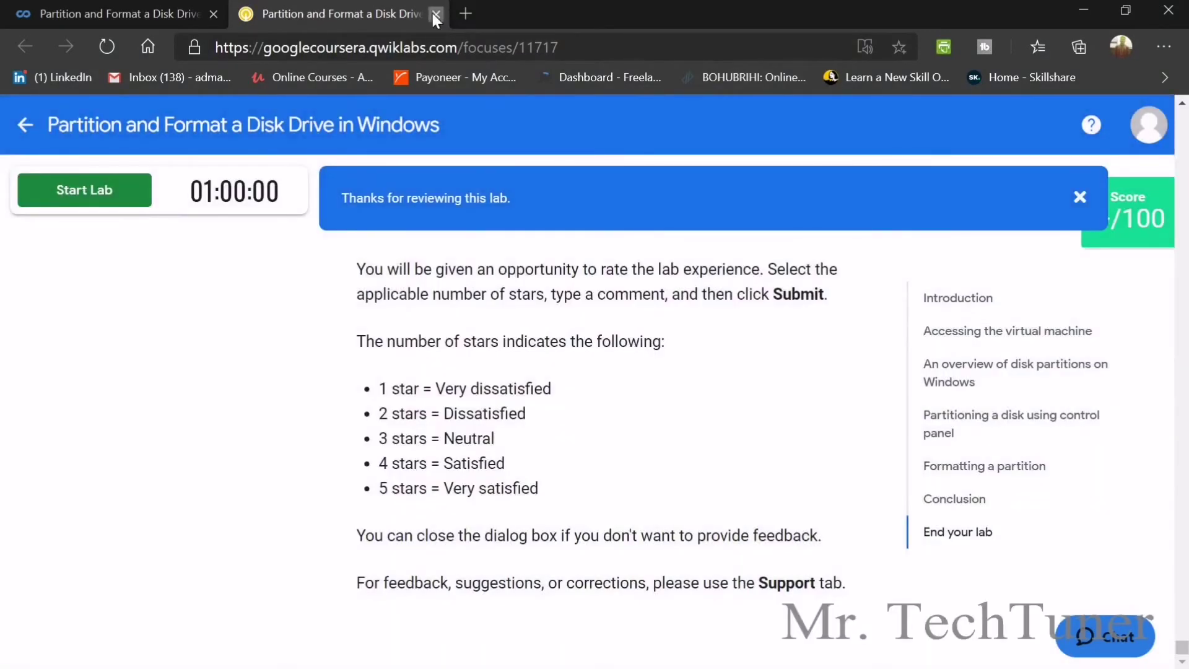
Close the finished lab's tab and go to the next Coursera item, Partition and Format a Disk Drive in Linux
{"action": "left_click", "coordinate": [436, 14]}
{"action": "scroll", "coordinate": [806, 371], "scroll_direction": "up", "scroll_amount": 6}
{"action": "left_click", "coordinate": [1151, 178]}
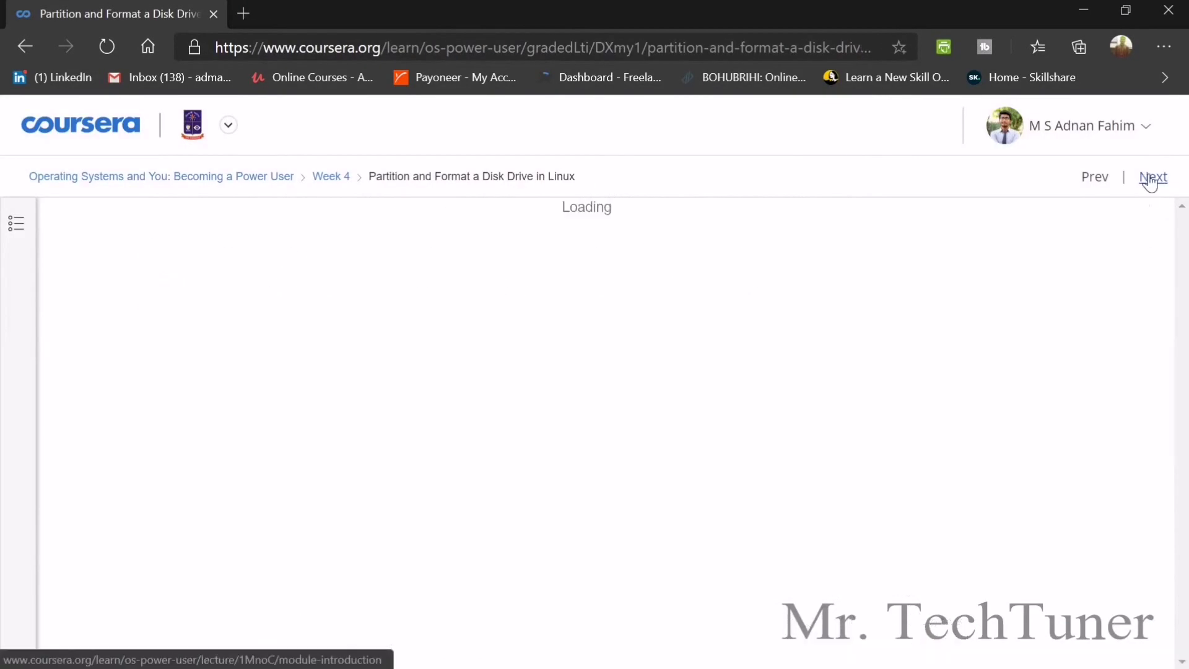
Accept the Honor Code statement, open the Linux lab tool and start the lab
{"action": "scroll", "coordinate": [495, 378], "scroll_direction": "down", "scroll_amount": 3}
{"action": "scroll", "coordinate": [508, 418], "scroll_direction": "down", "scroll_amount": 2}
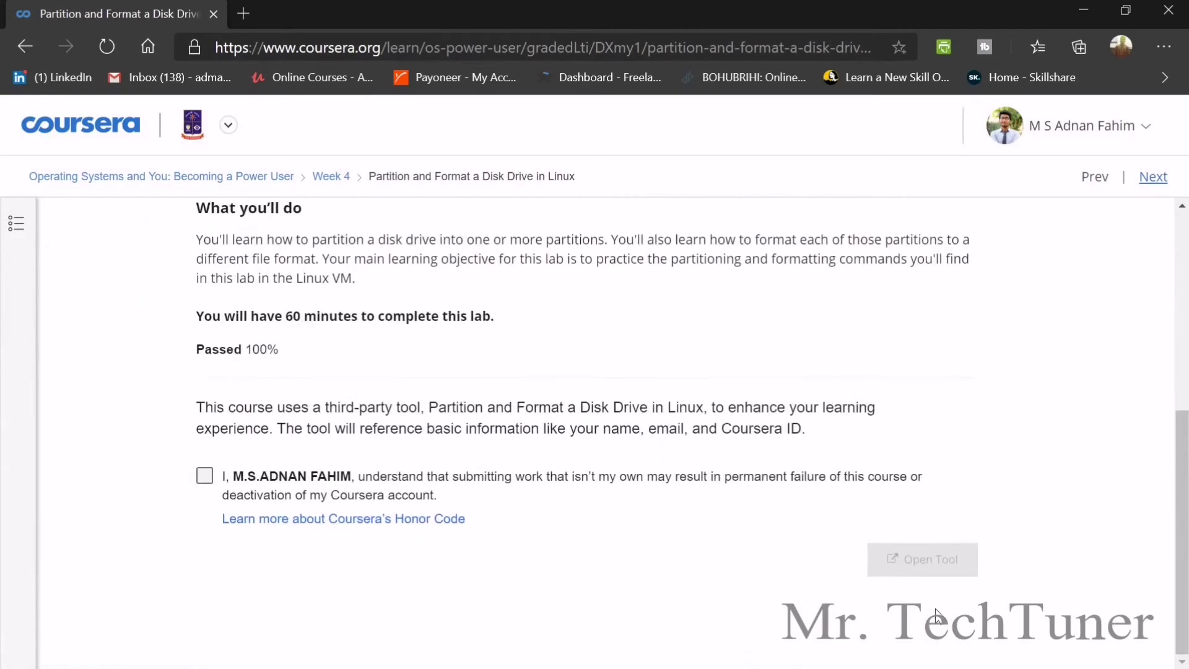
{"action": "left_click", "coordinate": [674, 490]}
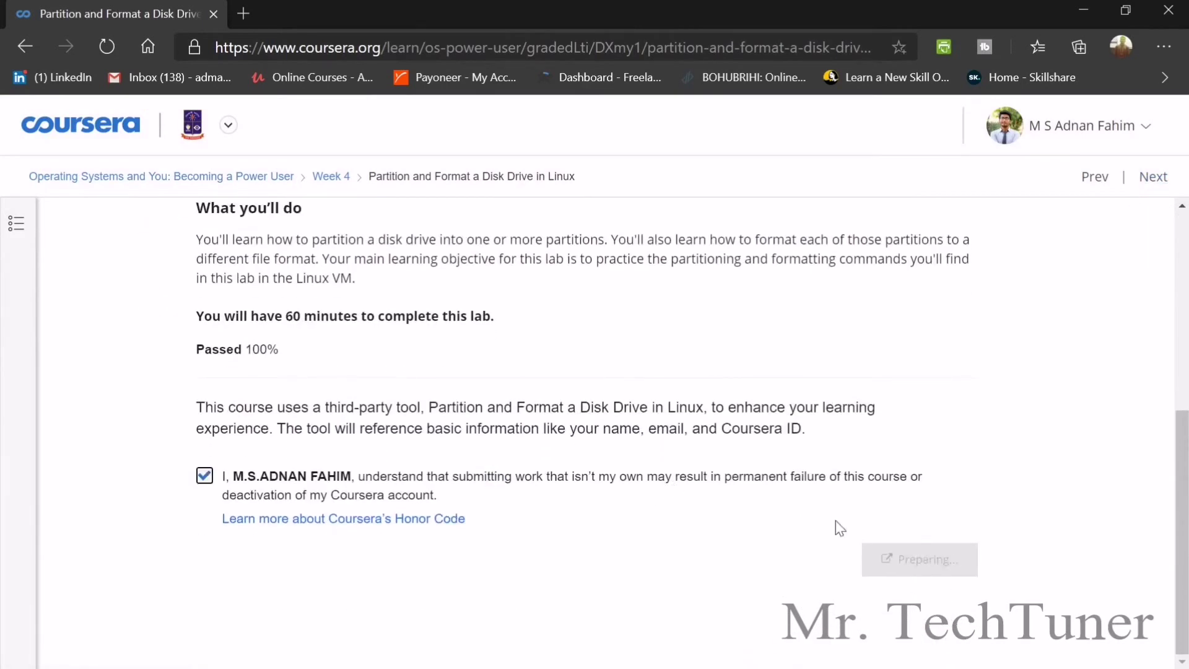
{"action": "left_click", "coordinate": [883, 560]}
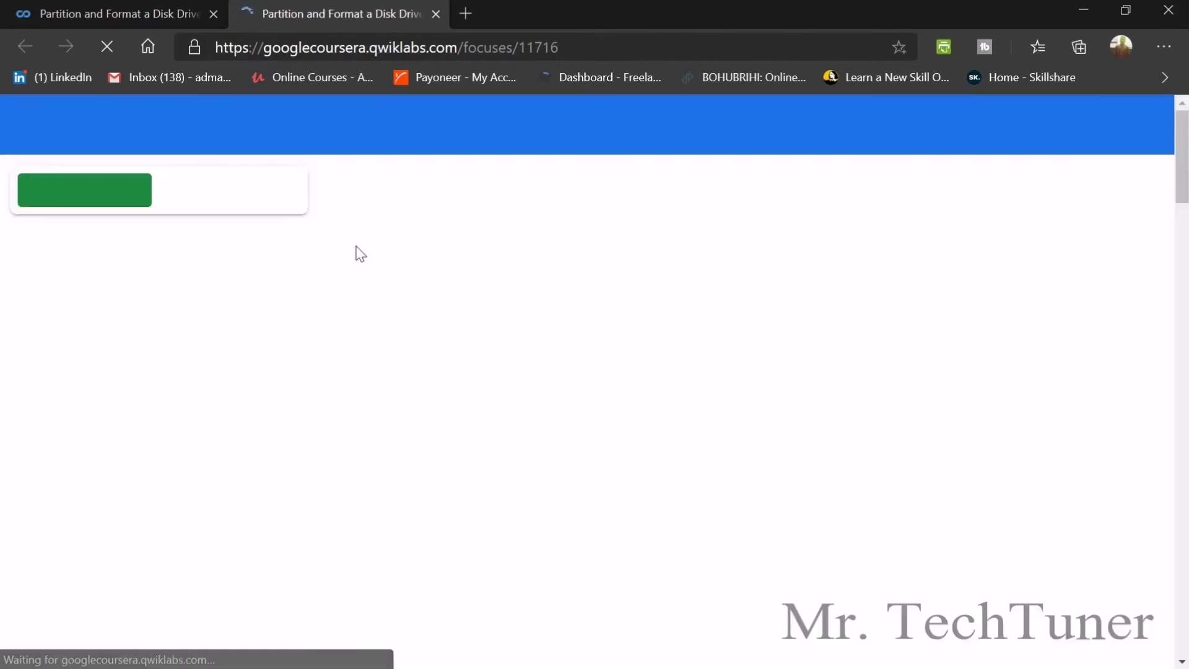
{"action": "left_click", "coordinate": [116, 192]}
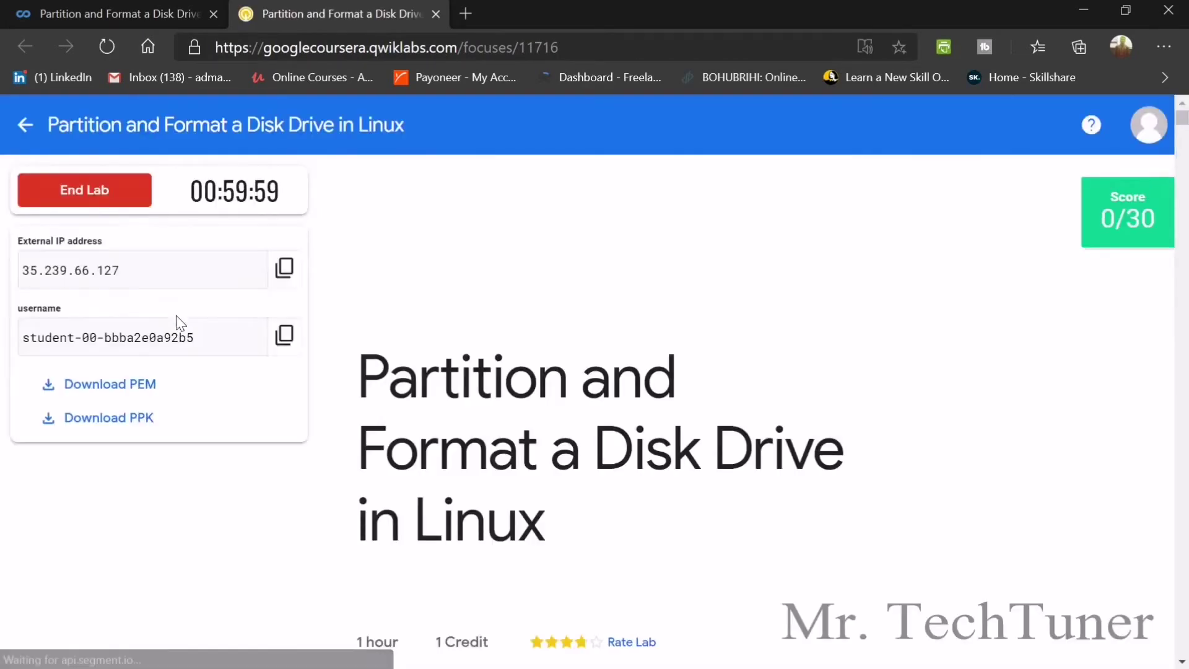
Download the lab's PPK key file and launch PuTTY as administrator
{"action": "left_click", "coordinate": [131, 417]}
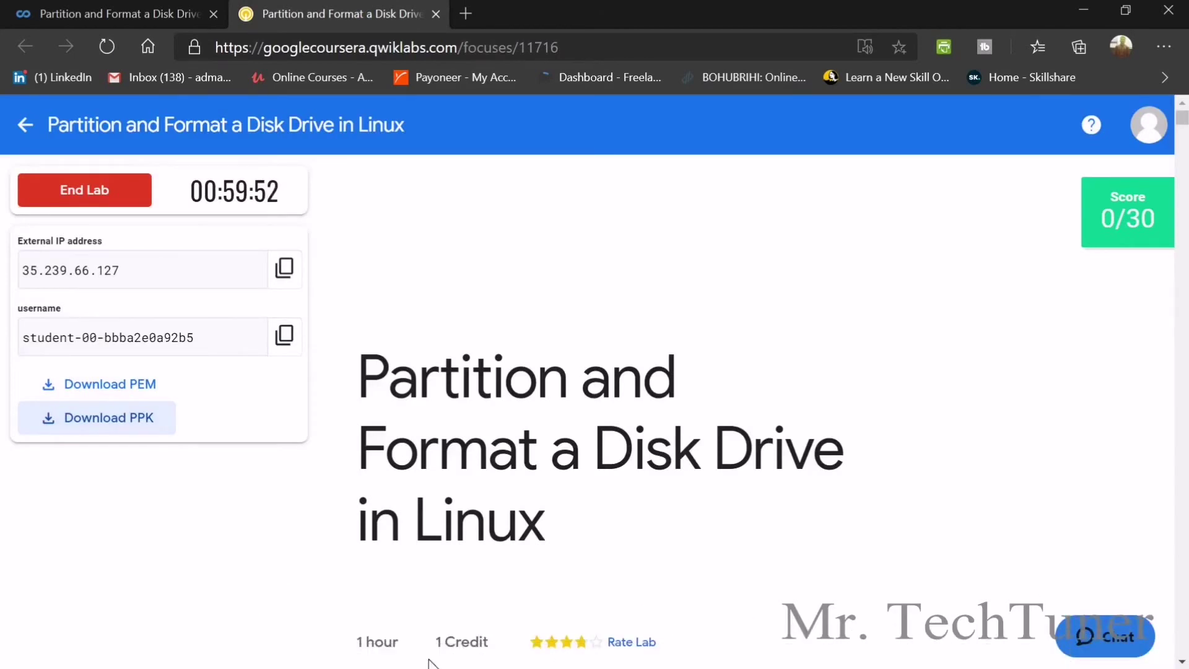
{"action": "key", "text": "super"}
{"action": "left_click", "coordinate": [49, 655]}
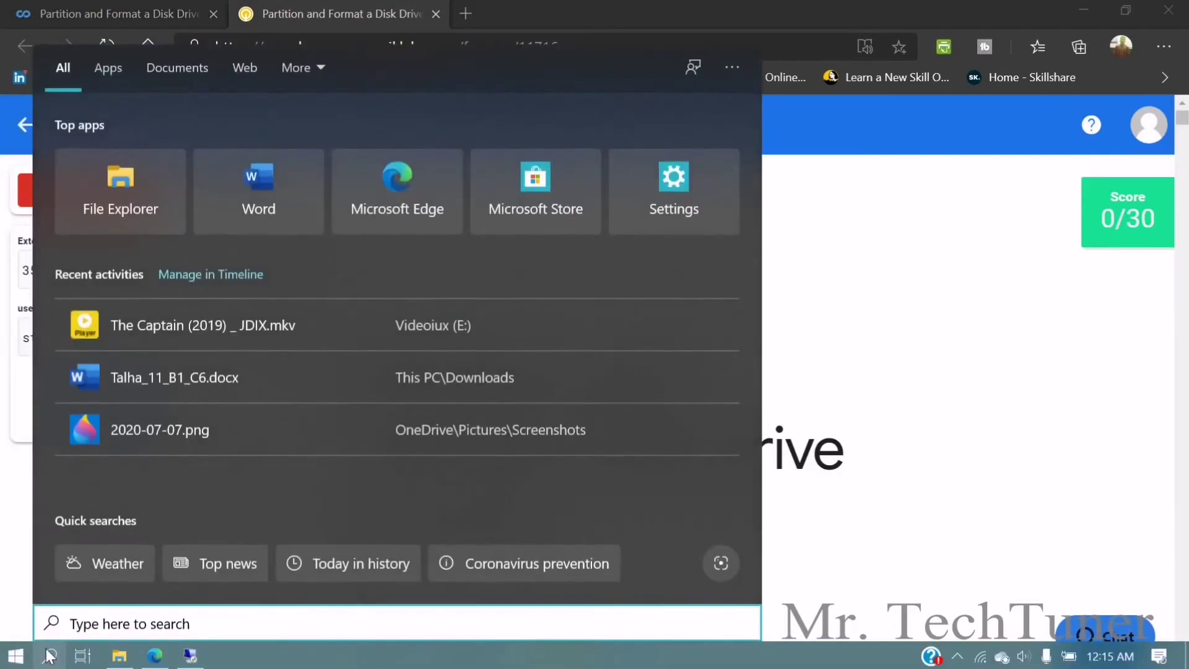
{"action": "type", "text": "putty"}
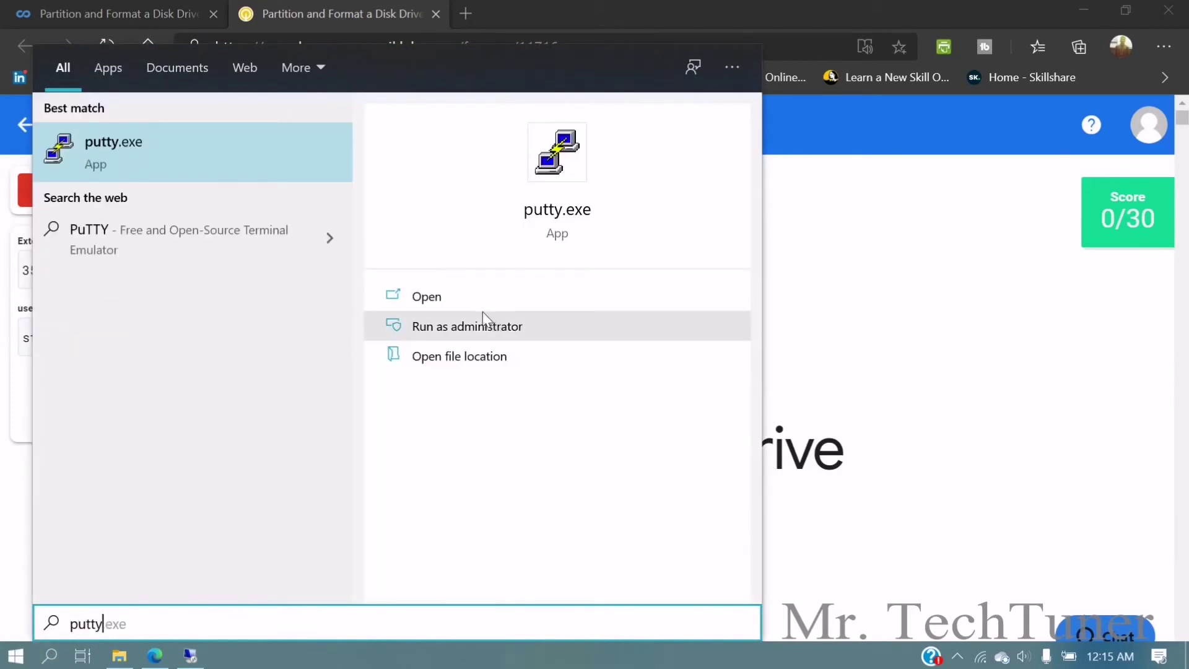
{"action": "left_click", "coordinate": [485, 326]}
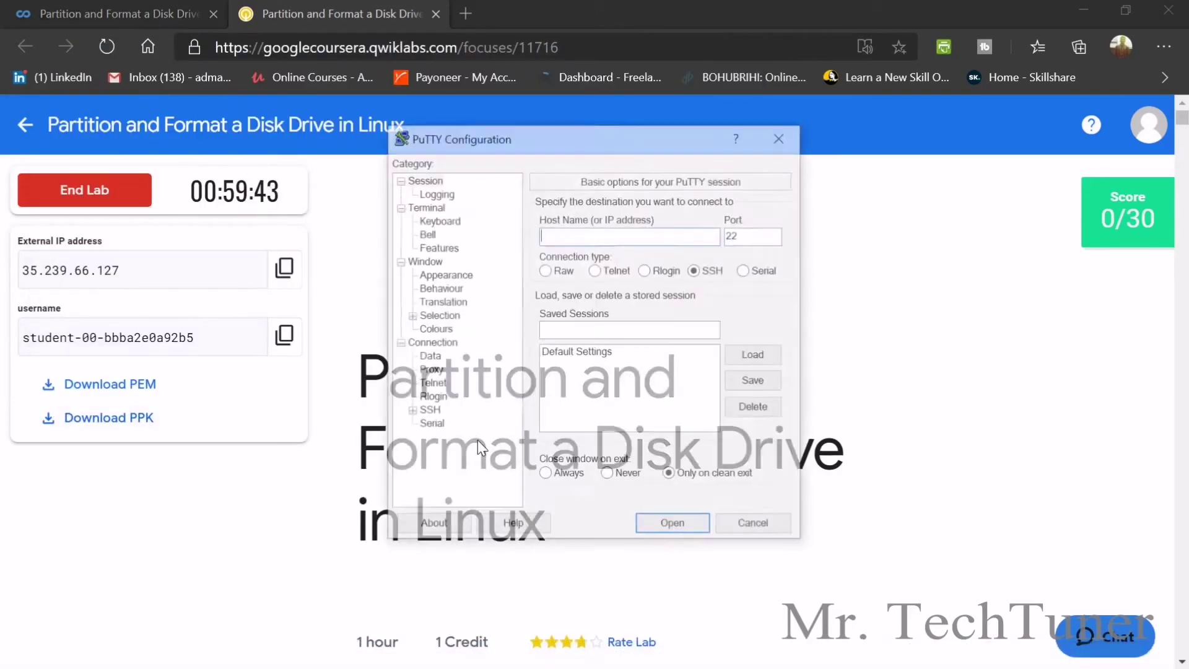
{"action": "left_click", "coordinate": [285, 337]}
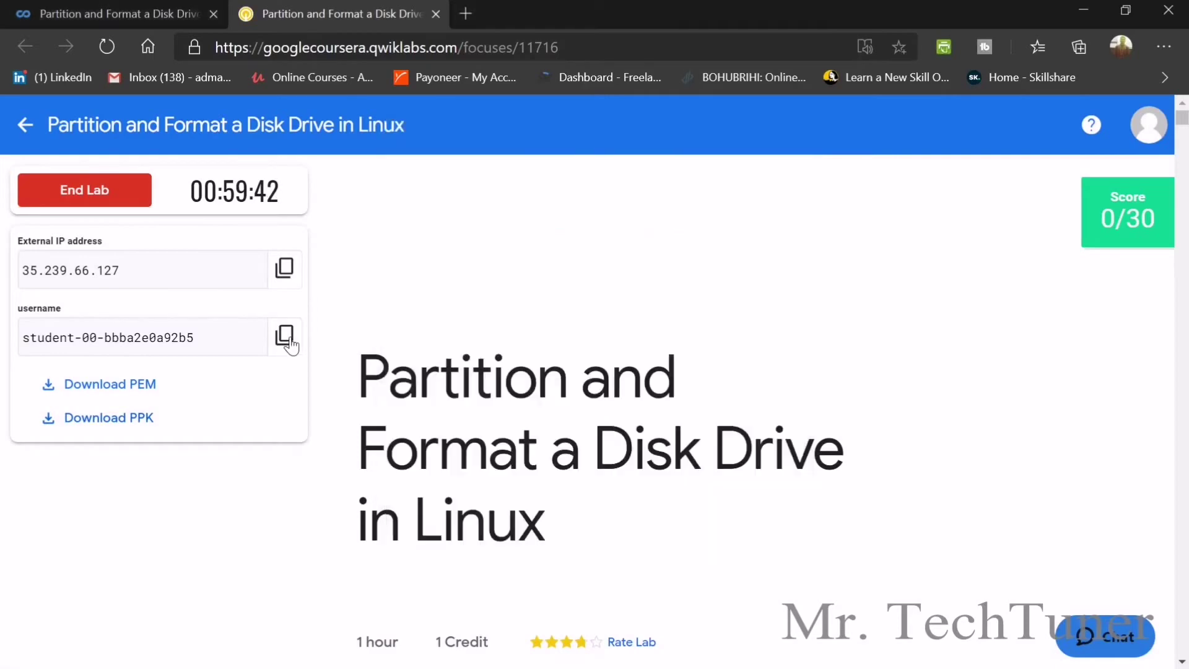
{"action": "key", "text": "alt+Tab"}
{"action": "key", "text": "ctrl+v"}
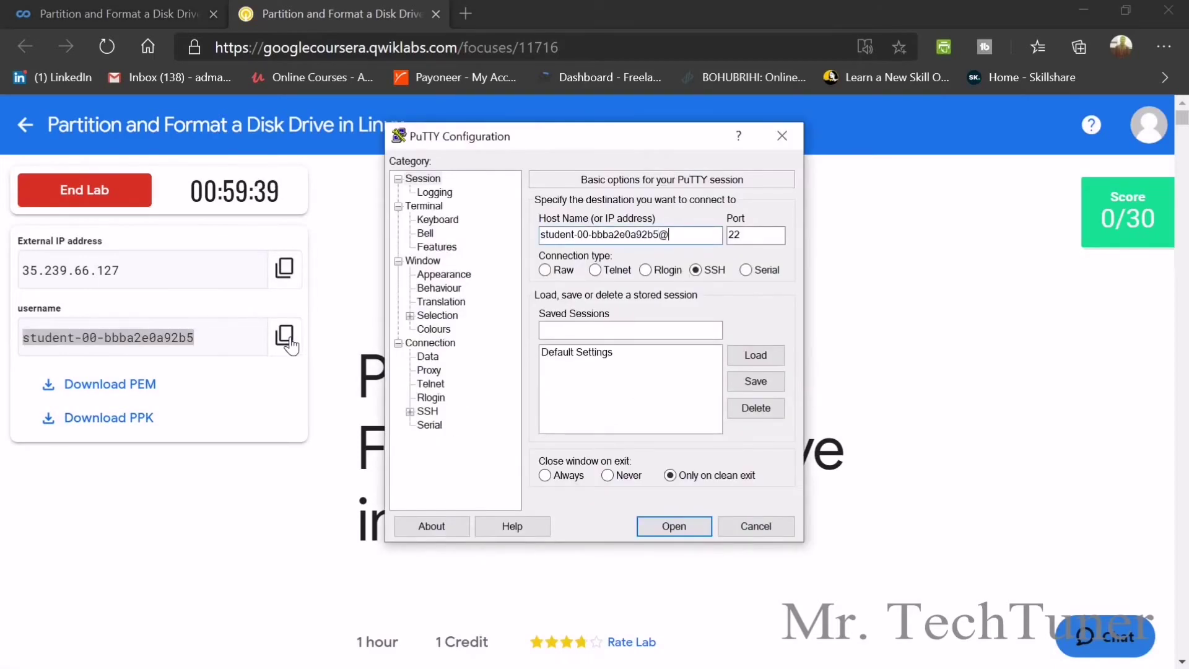
{"action": "type", "text": "@"}
{"action": "left_click", "coordinate": [283, 268]}
{"action": "key", "text": "alt+Tab"}
{"action": "key", "text": "ctrl+v"}
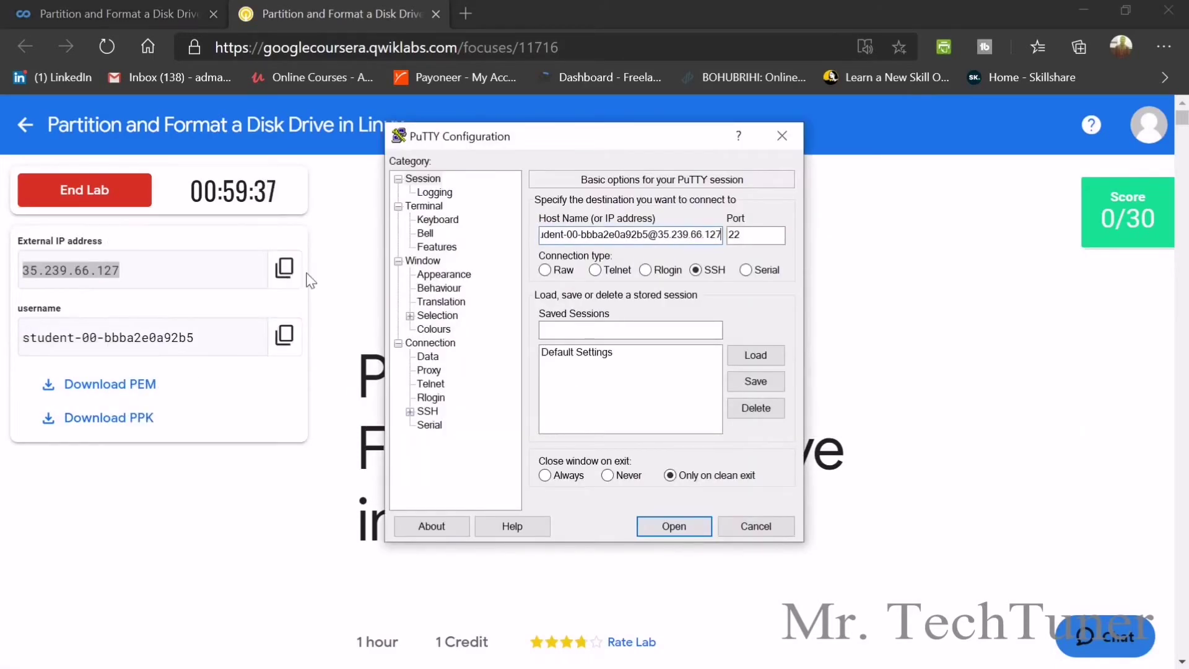
Select the downloaded qwikLABS-L642-15557723.ppk as the private key file for SSH authentication
{"action": "left_click", "coordinate": [409, 411]}
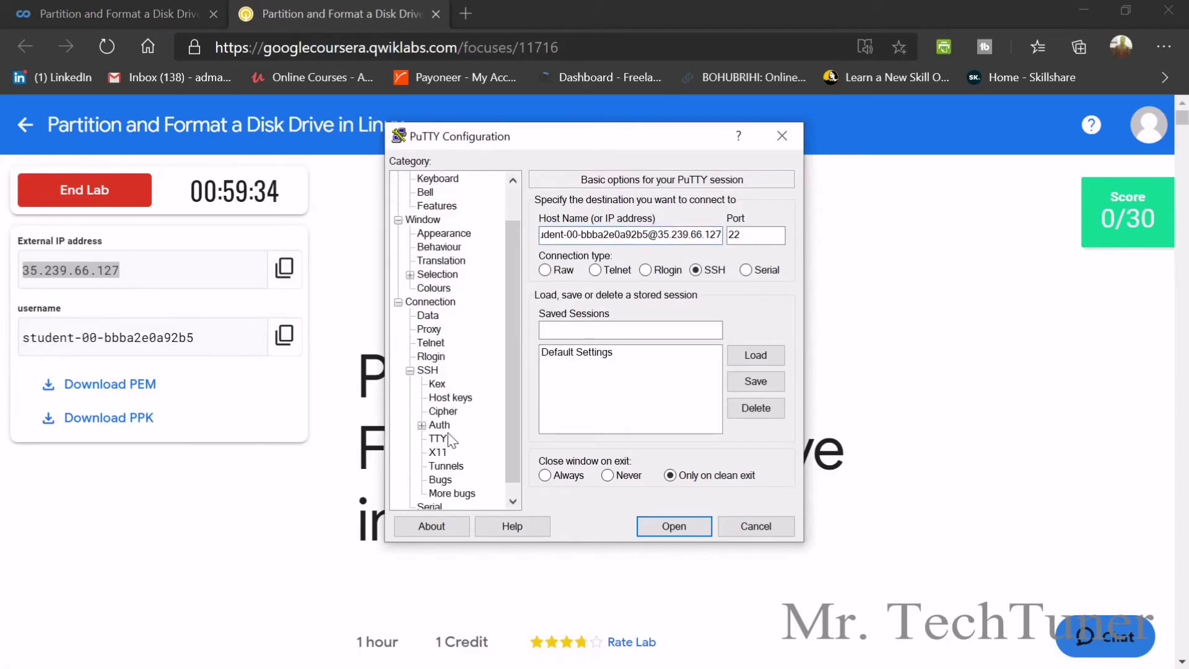
{"action": "left_click", "coordinate": [439, 425]}
{"action": "left_click", "coordinate": [734, 403]}
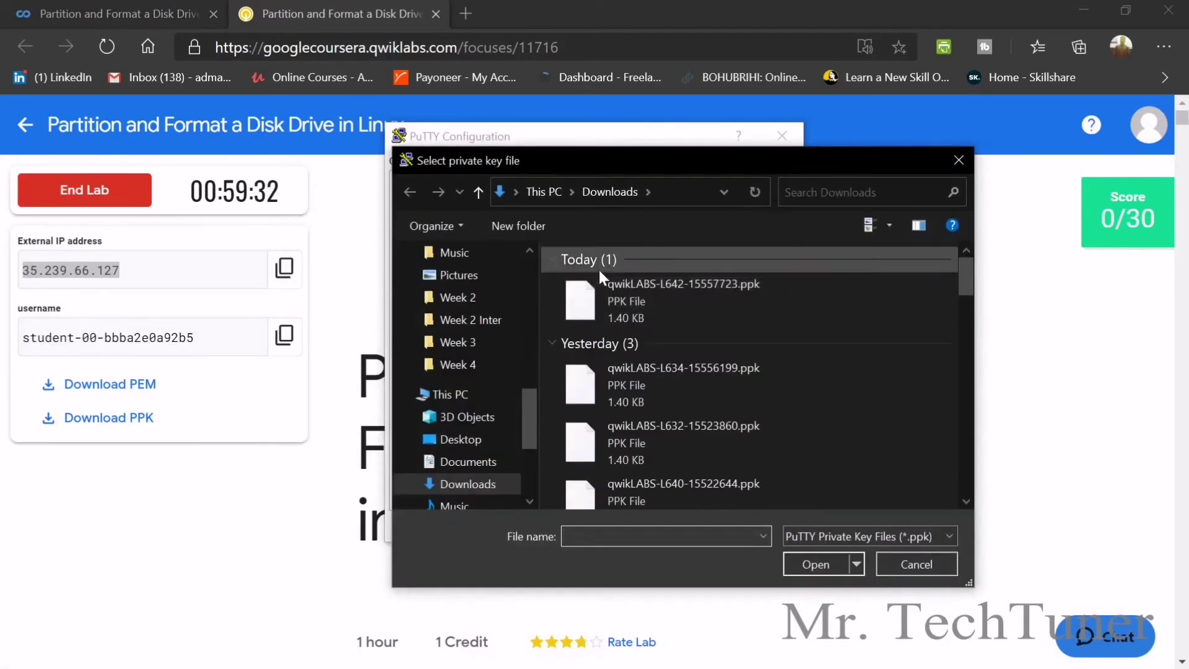
{"action": "left_click", "coordinate": [602, 300]}
{"action": "left_click", "coordinate": [848, 602]}
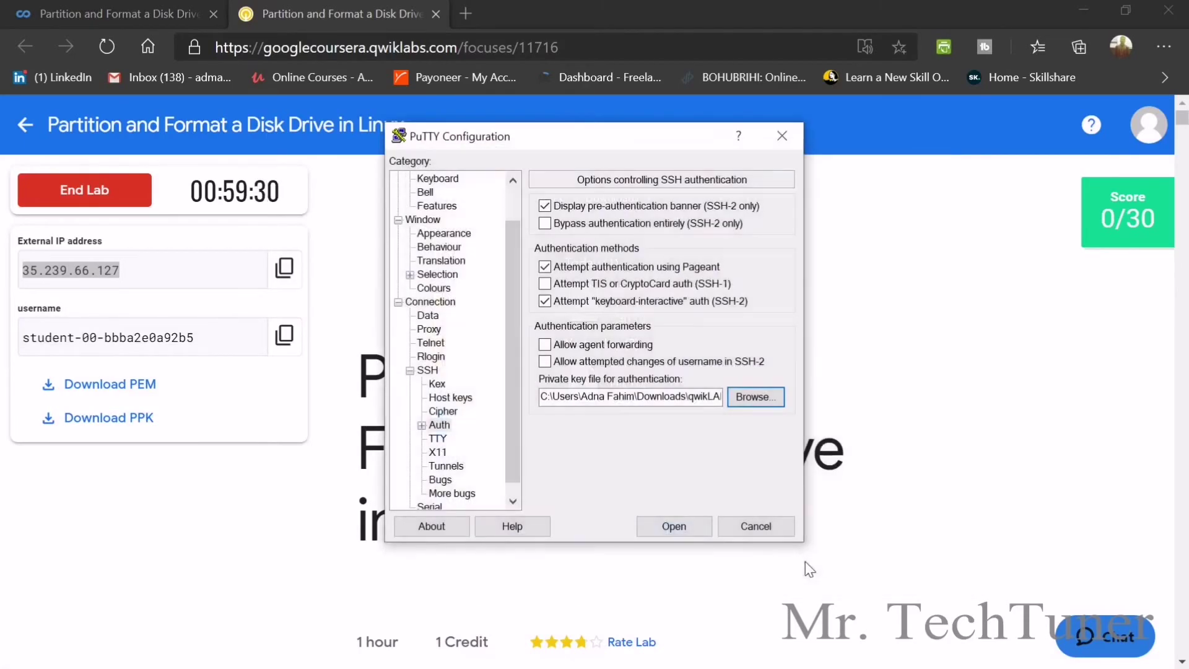
Open the SSH connection, trust the server's host key and move the terminal window clear of the lab instructions
{"action": "left_click", "coordinate": [674, 526]}
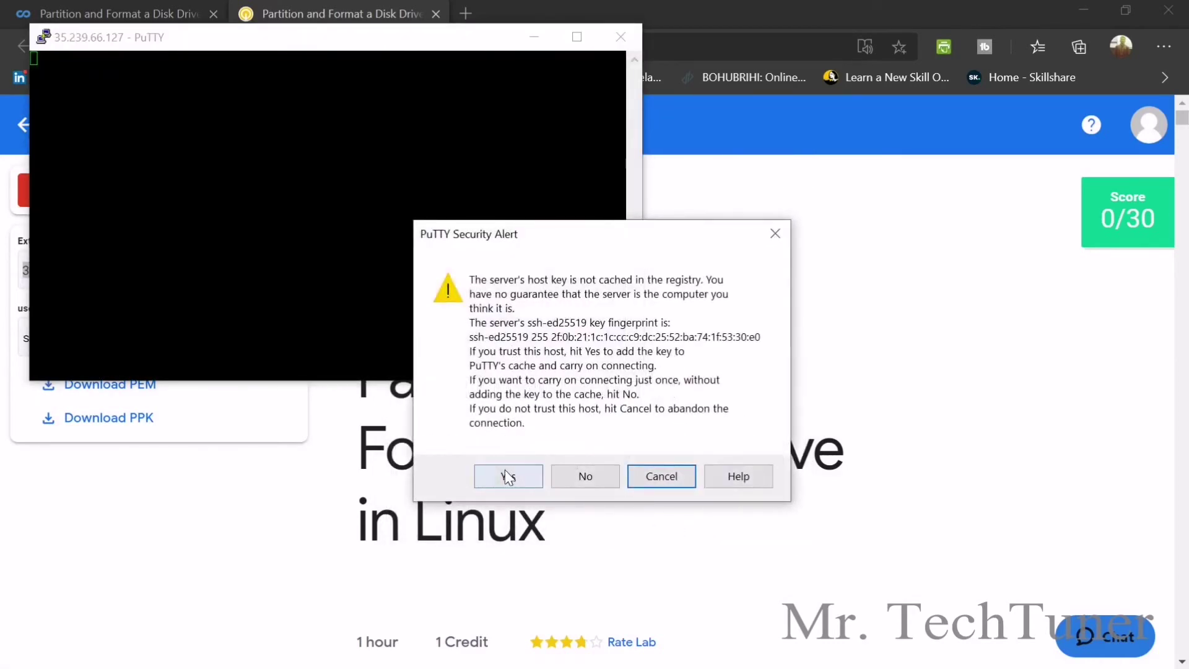
{"action": "left_click", "coordinate": [505, 474]}
{"action": "left_click_drag", "start_coordinate": [412, 47], "coordinate": [393, 28]}
Go to the Blocks and partitions section of the lab and run its lsblk command in the terminal
{"action": "scroll", "coordinate": [848, 362], "scroll_direction": "down", "scroll_amount": 10}
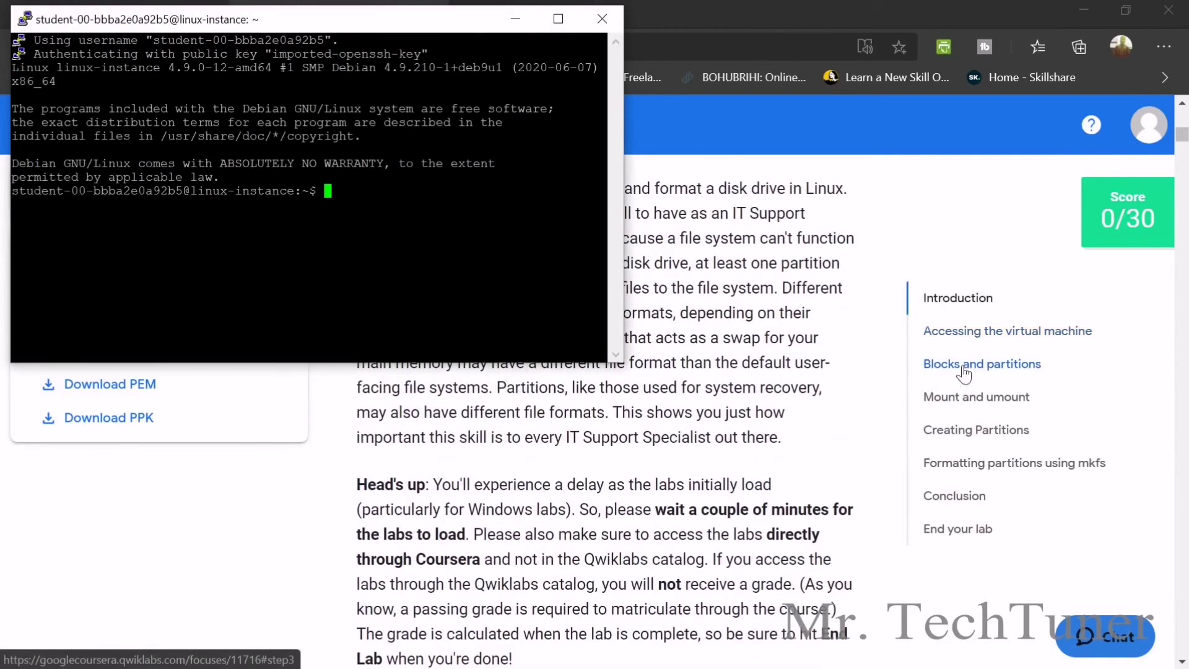
{"action": "left_click", "coordinate": [966, 364]}
{"action": "scroll", "coordinate": [966, 363], "scroll_direction": "down", "scroll_amount": 5}
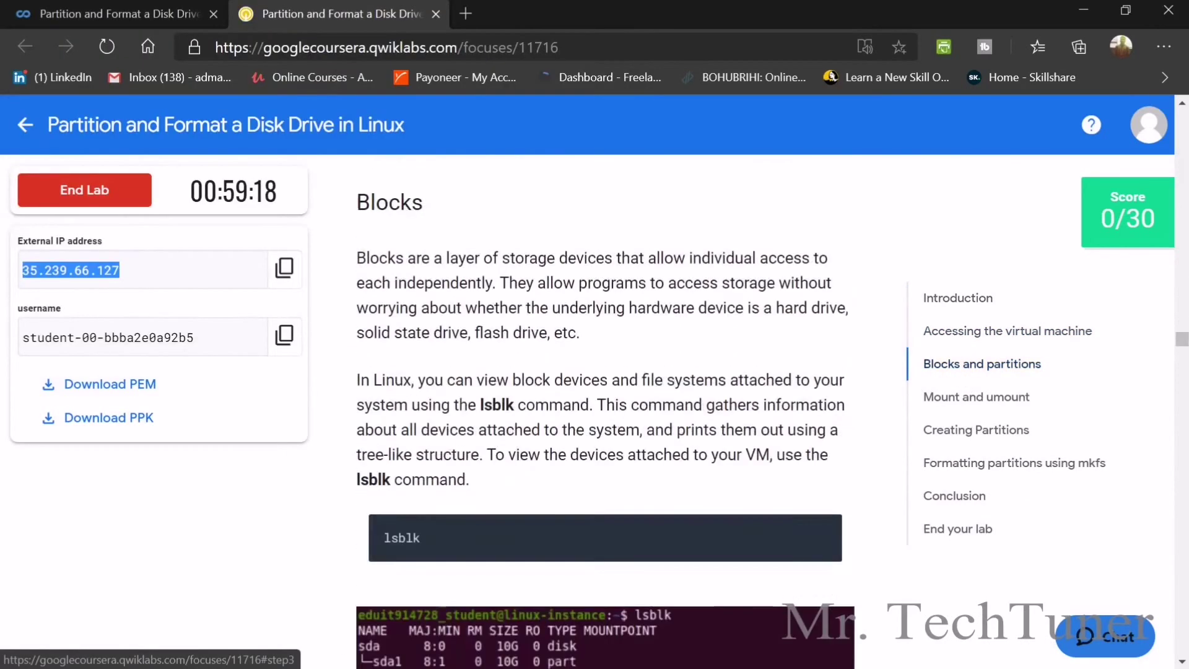
{"action": "left_click", "coordinate": [825, 394]}
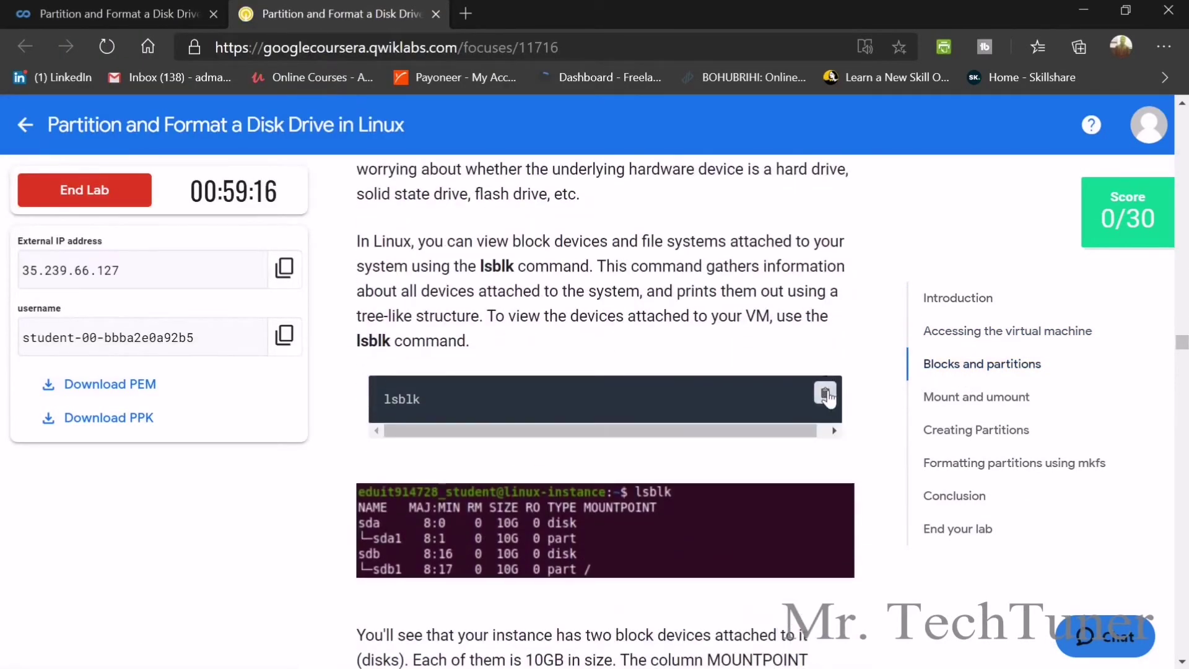
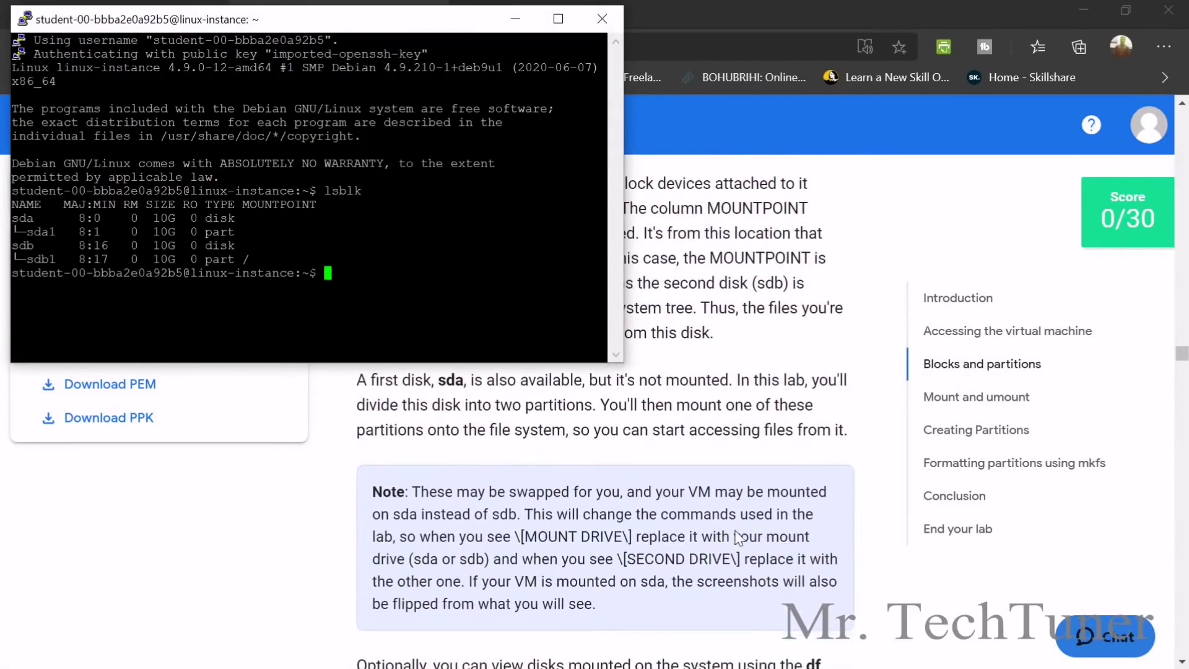
Run df -h from the lab instructions in the terminal to view the mounted disks
{"action": "left_click", "coordinate": [825, 564]}
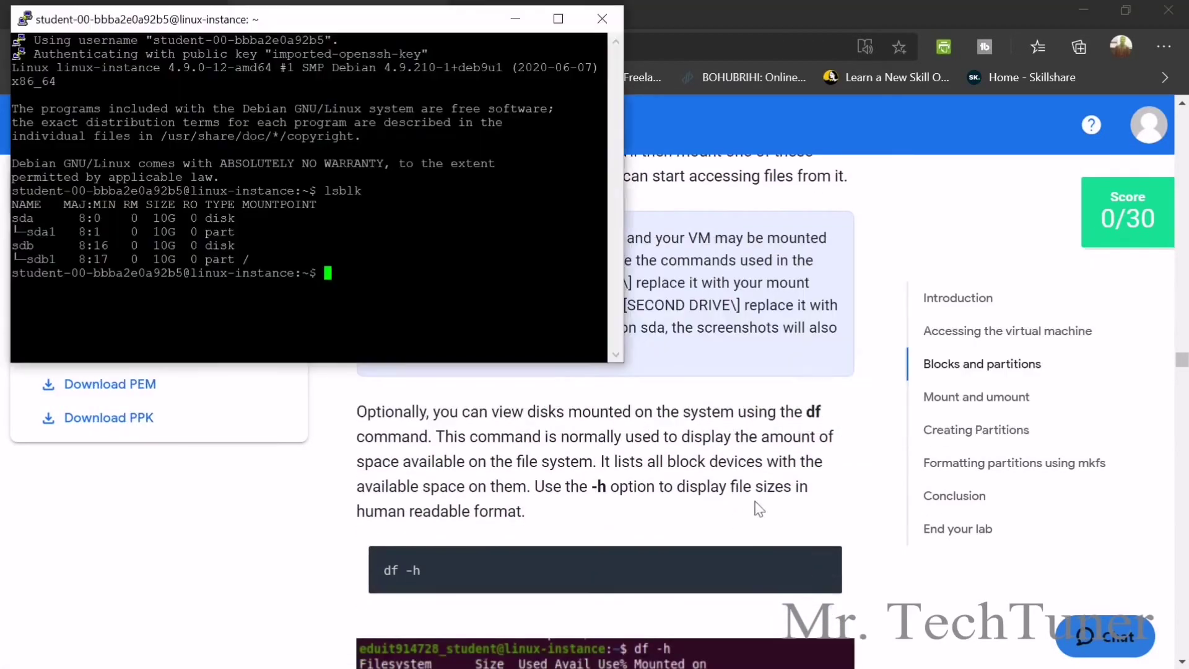
{"action": "right_click", "coordinate": [558, 322]}
{"action": "key", "text": "Return"}
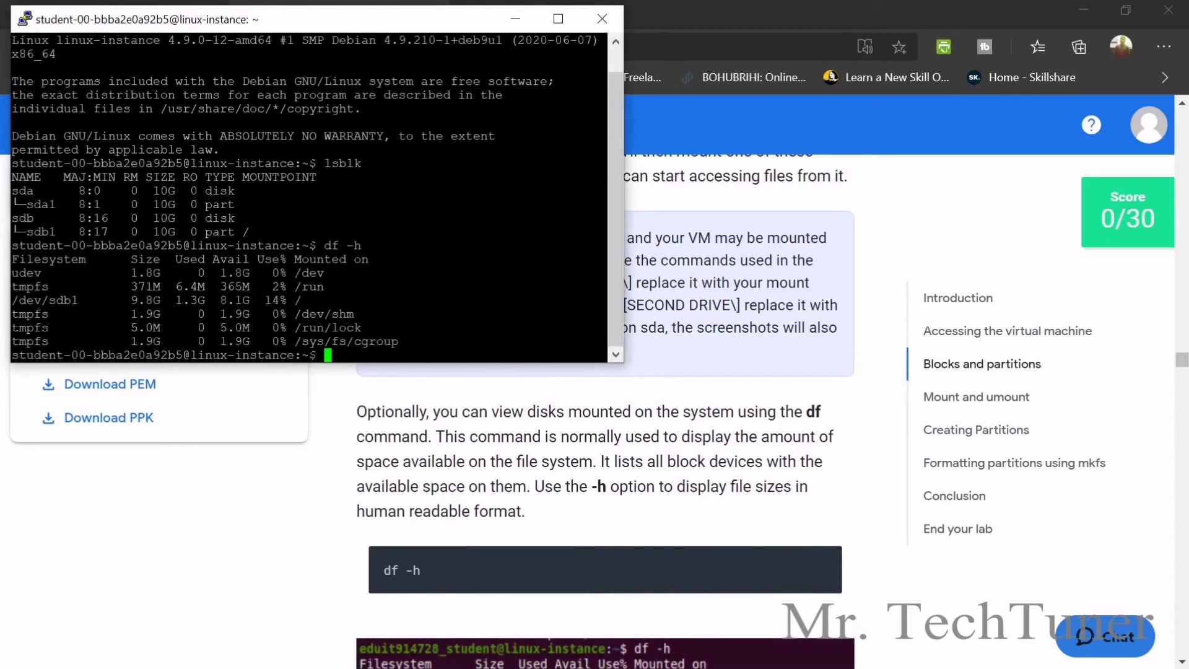
List all partitions by running the lab's sudo fdisk -l command in the terminal
{"action": "scroll", "coordinate": [739, 527], "scroll_direction": "down", "scroll_amount": 8}
{"action": "left_click", "coordinate": [825, 515]}
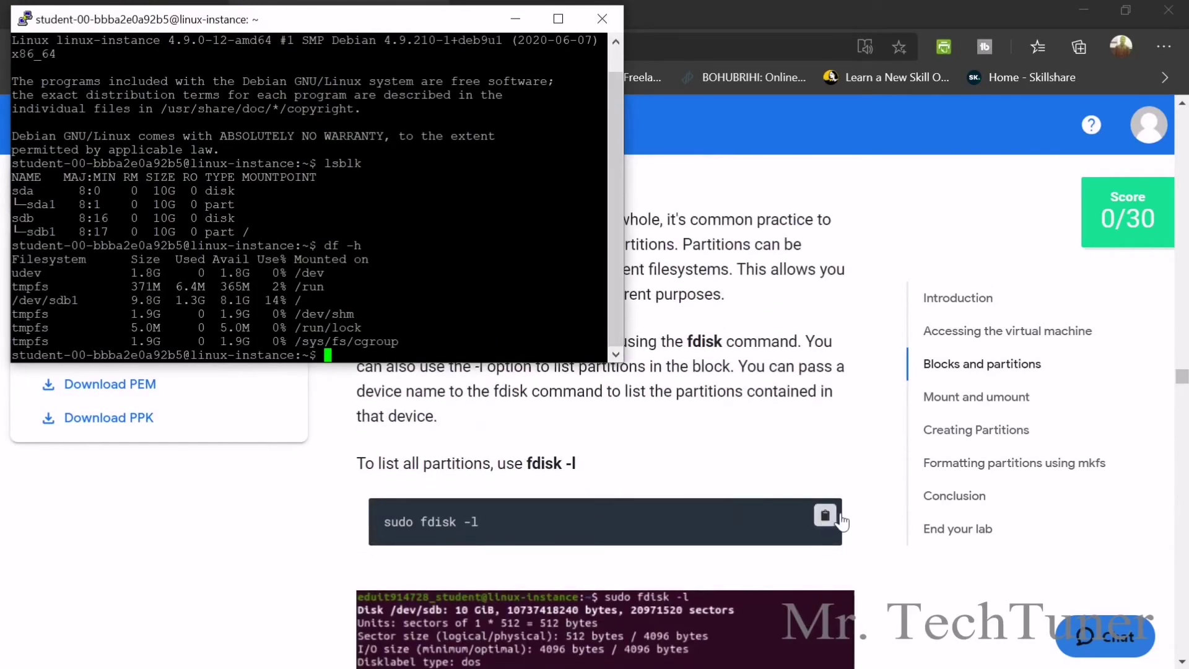
{"action": "right_click", "coordinate": [433, 310]}
{"action": "key", "text": "Return"}
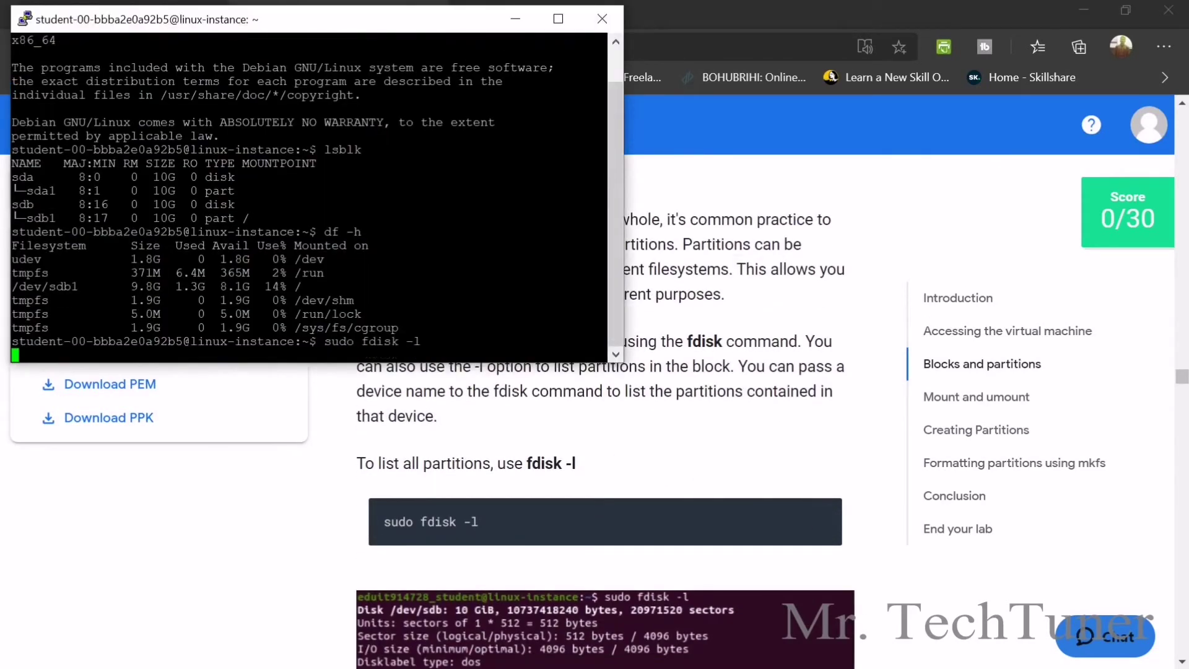
List the partitions on /dev/sdb by running sudo fdisk -l /dev/sdb in the terminal
{"action": "scroll", "coordinate": [710, 603], "scroll_direction": "down", "scroll_amount": 8}
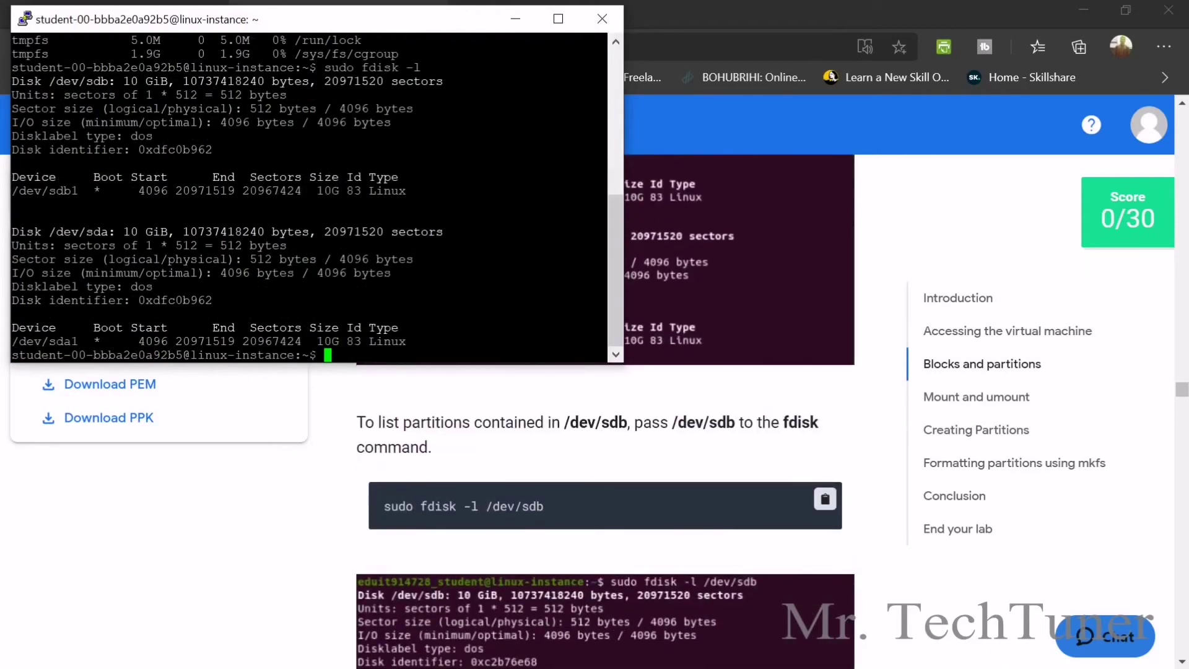
{"action": "left_click", "coordinate": [828, 505]}
{"action": "right_click", "coordinate": [434, 310]}
{"action": "key", "text": "Return"}
Find the fdisk startup command in the Mount and umount section and run sudo fdisk /dev/sda in the terminal
{"action": "scroll", "coordinate": [911, 663], "scroll_direction": "down", "scroll_amount": 5}
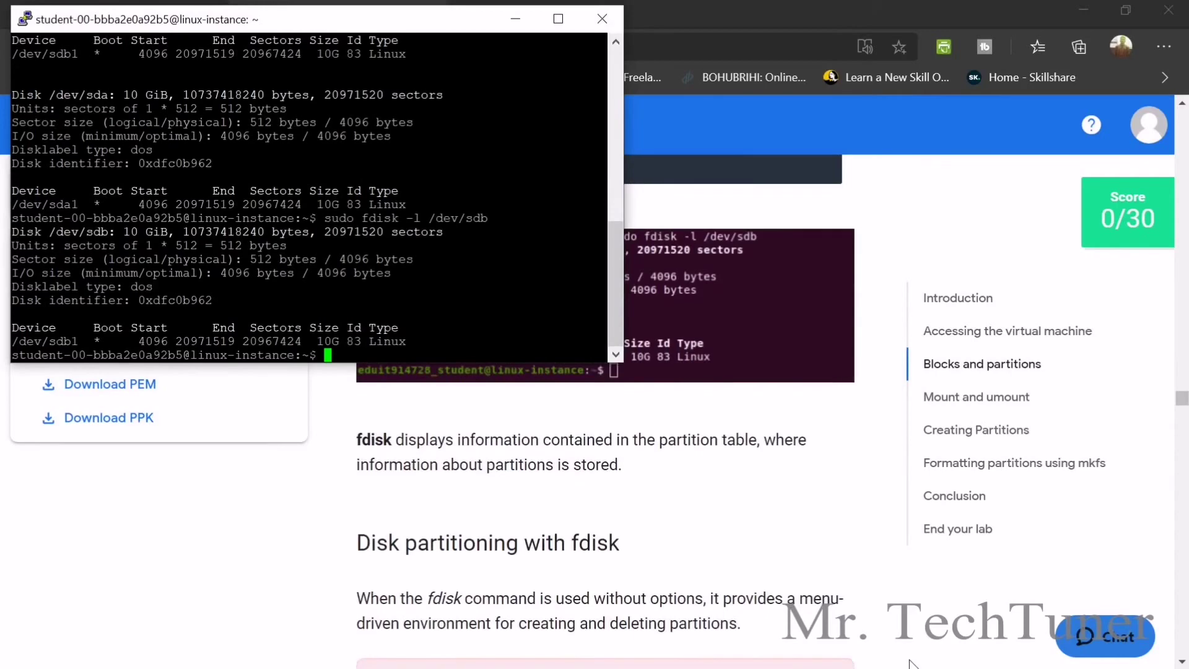
{"action": "scroll", "coordinate": [894, 648], "scroll_direction": "down", "scroll_amount": 12}
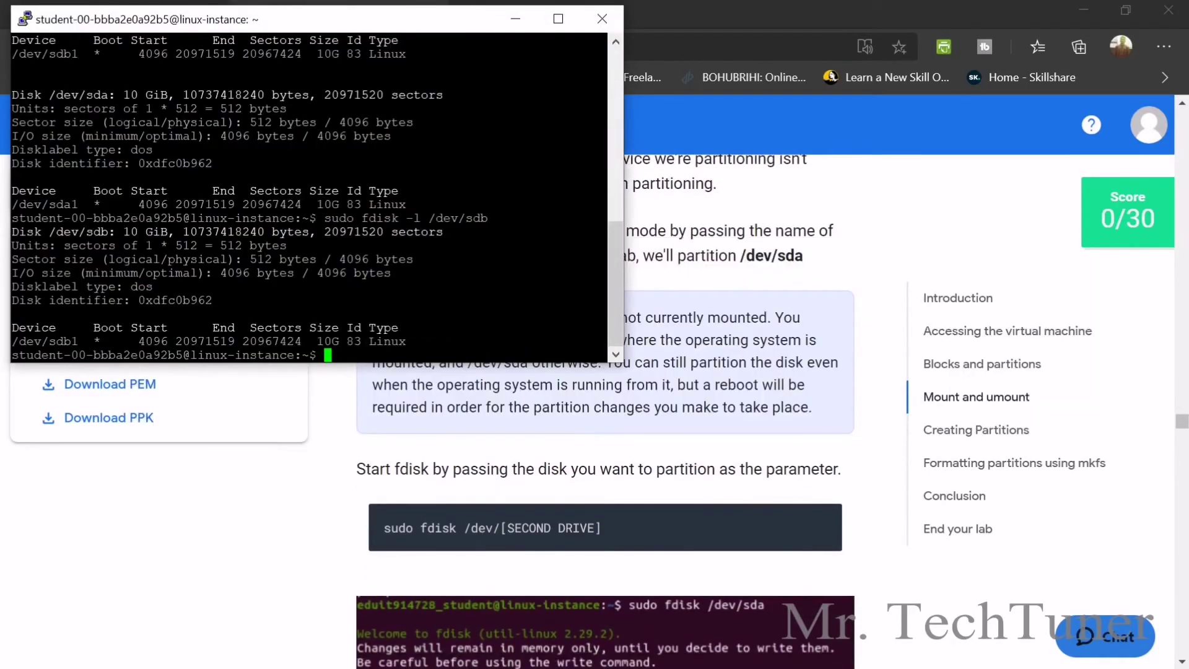
{"action": "key", "text": "shift+Insert"}
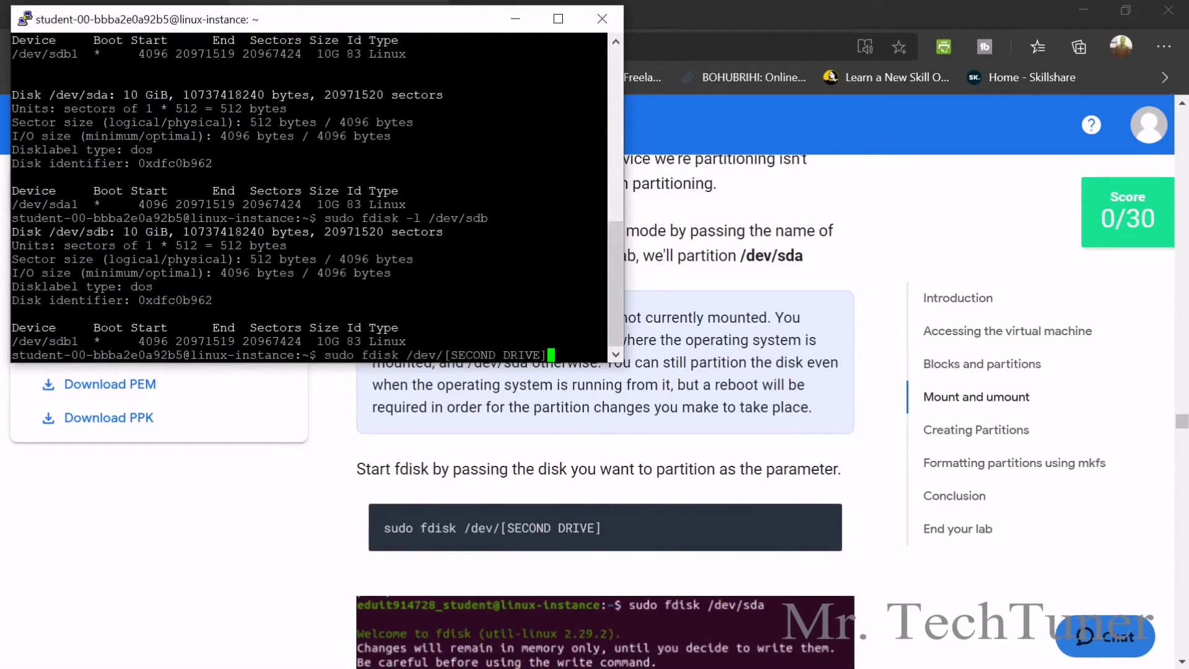
{"action": "scroll", "coordinate": [590, 429], "scroll_direction": "up", "scroll_amount": 4}
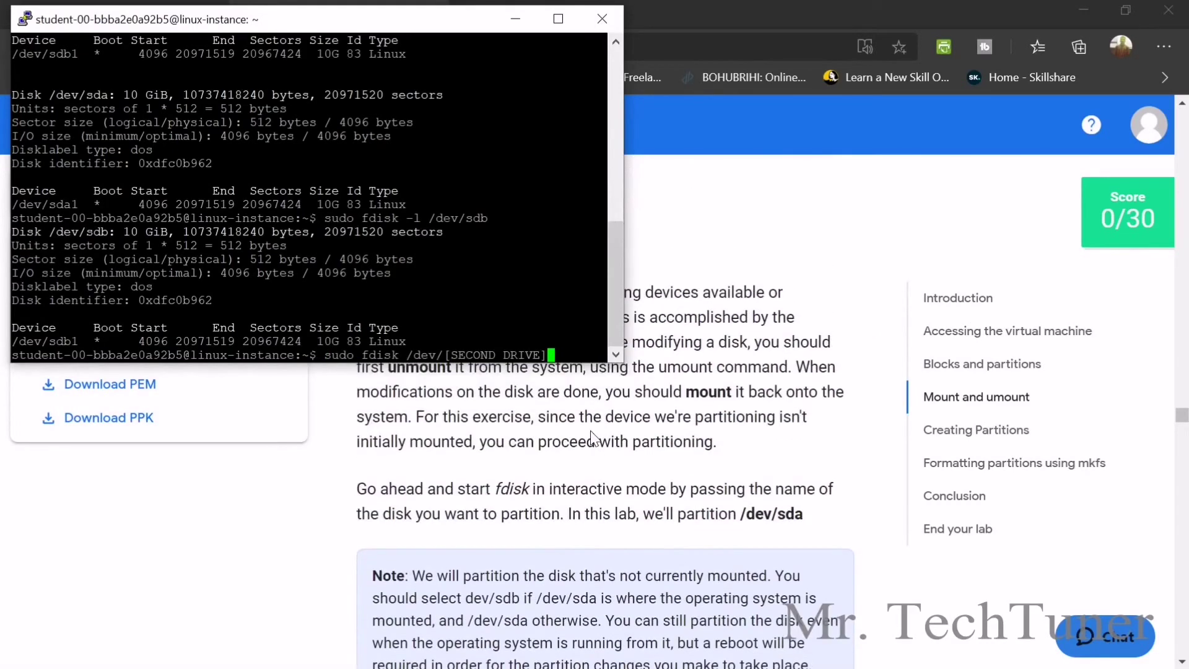
{"action": "scroll", "coordinate": [642, 478], "scroll_direction": "down", "scroll_amount": 4}
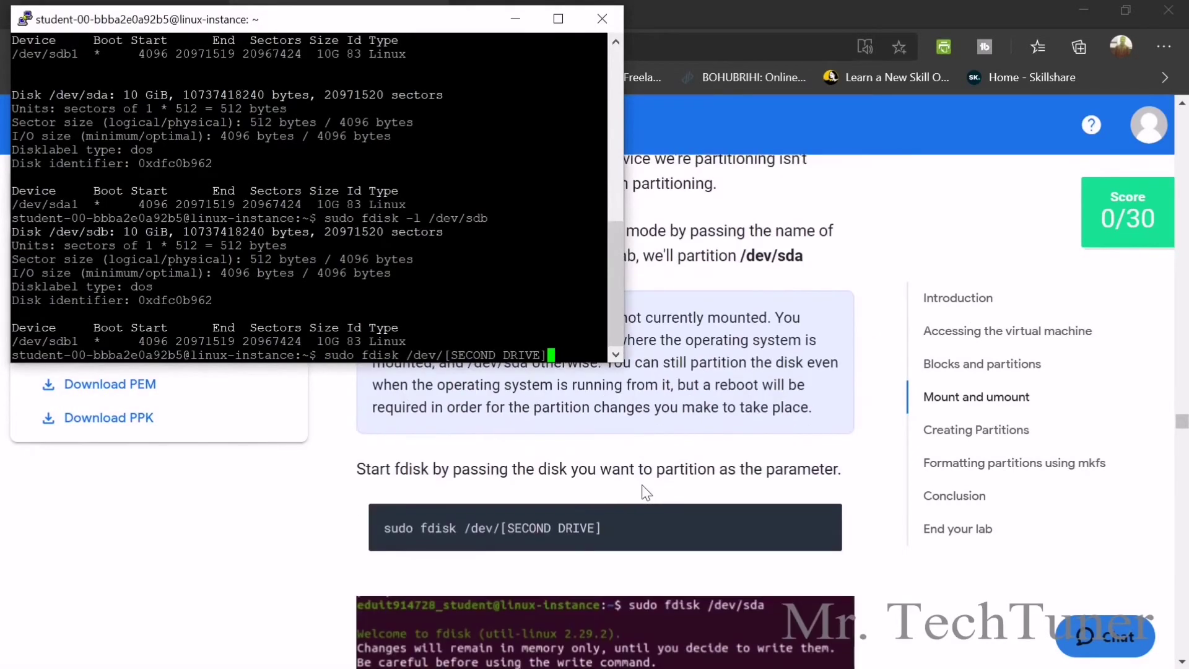
{"action": "key", "text": "BackSpace"}
{"action": "key", "text": "BackSpace"}
{"action": "key", "text": "BackSpace"}
{"action": "key", "text": "BackSpace"}
{"action": "key", "text": "BackSpace"}
{"action": "key", "text": "BackSpace"}
{"action": "key", "text": "BackSpace"}
{"action": "key", "text": "BackSpace"}
{"action": "key", "text": "BackSpace"}
{"action": "key", "text": "BackSpace"}
{"action": "key", "text": "BackSpace"}
{"action": "key", "text": "BackSpace"}
{"action": "key", "text": "BackSpace"}
{"action": "key", "text": "BackSpace"}
{"action": "type", "text": "sda"}
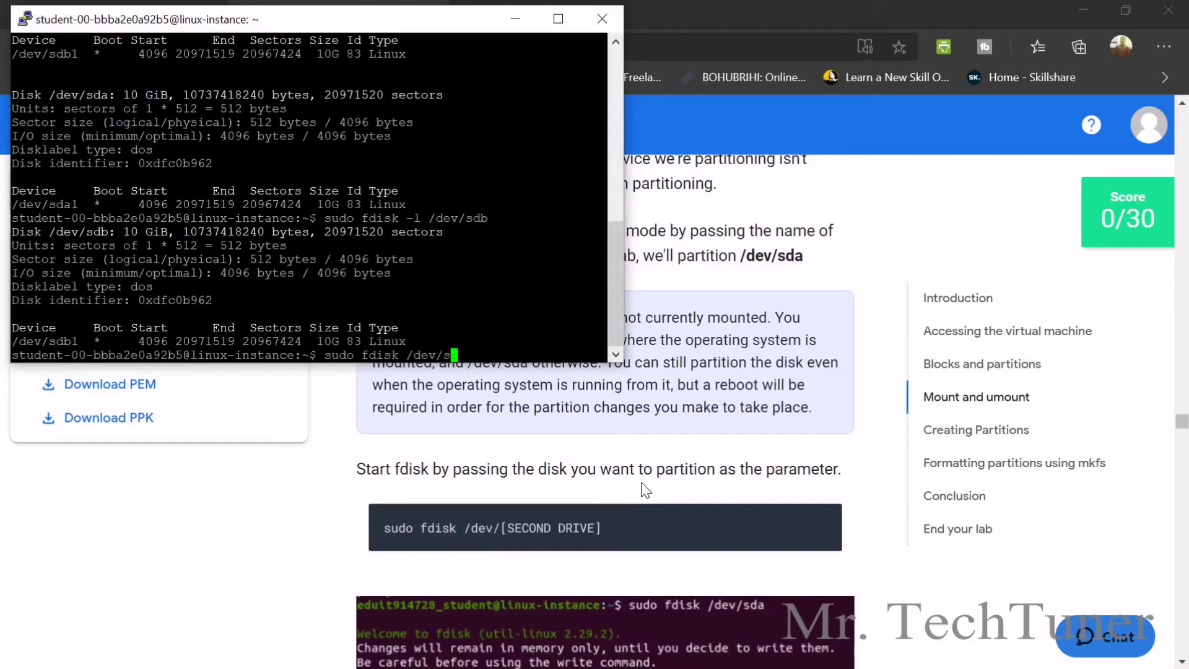
{"action": "scroll", "coordinate": [644, 489], "scroll_direction": "down", "scroll_amount": 1}
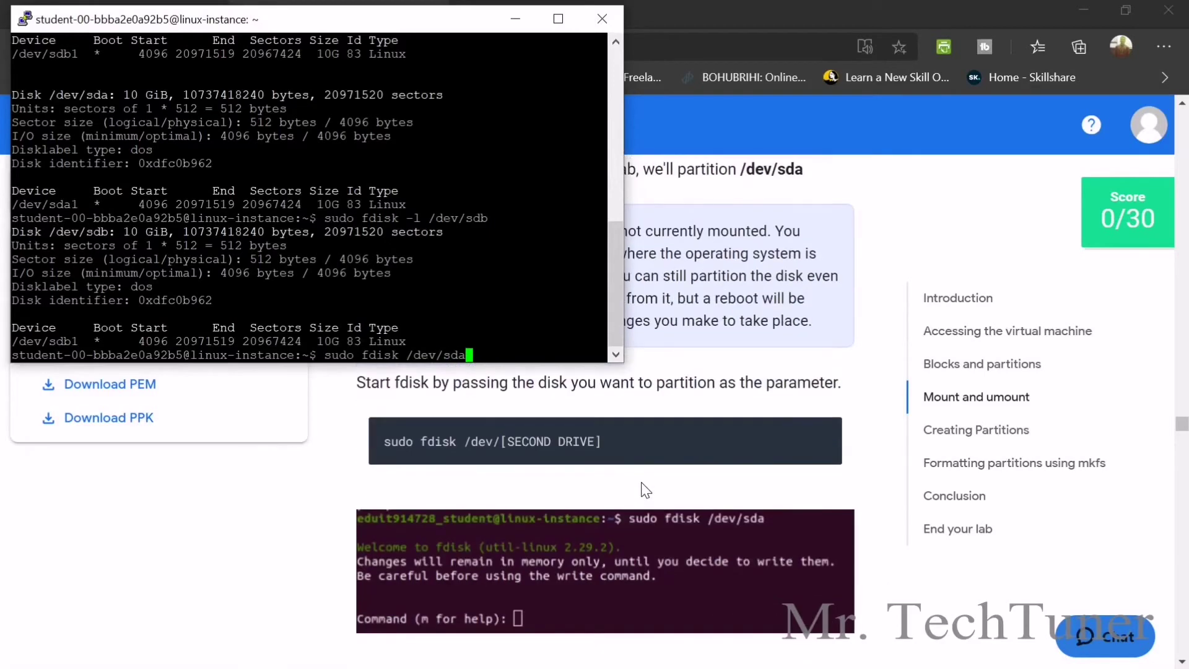
{"action": "key", "text": "Return"}
Display fdisk's command help with m and compare it with the lab's example
{"action": "scroll", "coordinate": [666, 548], "scroll_direction": "down", "scroll_amount": 3}
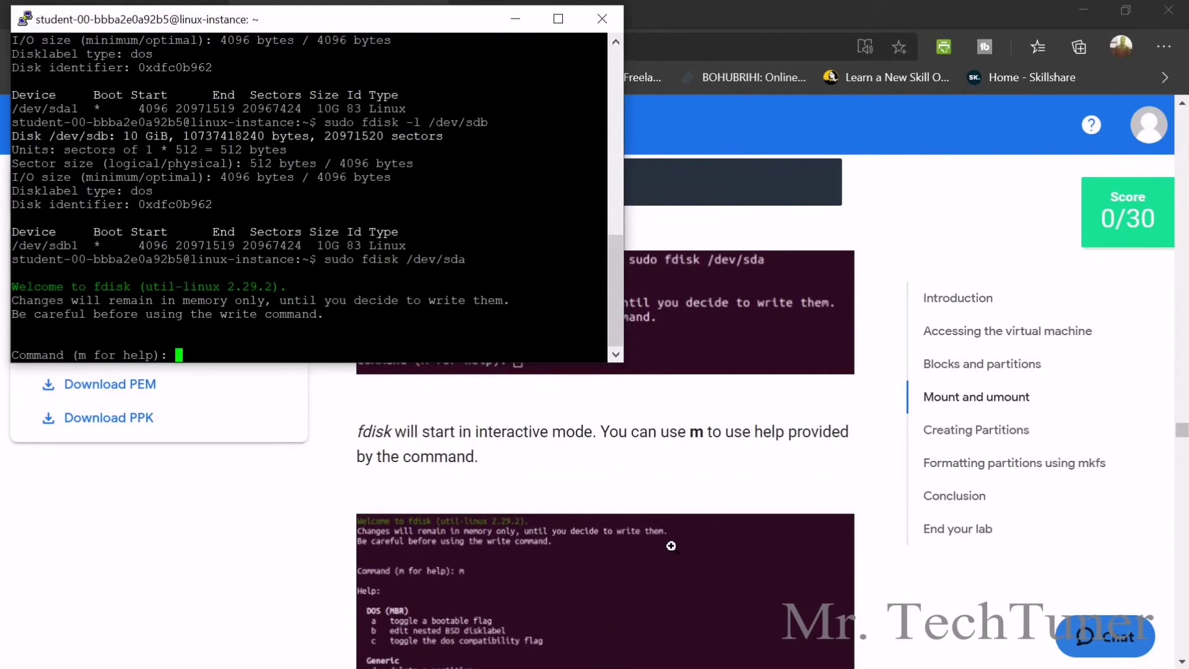
{"action": "type", "text": "m"}
{"action": "key", "text": "Return"}
{"action": "scroll", "coordinate": [643, 570], "scroll_direction": "down", "scroll_amount": 1}
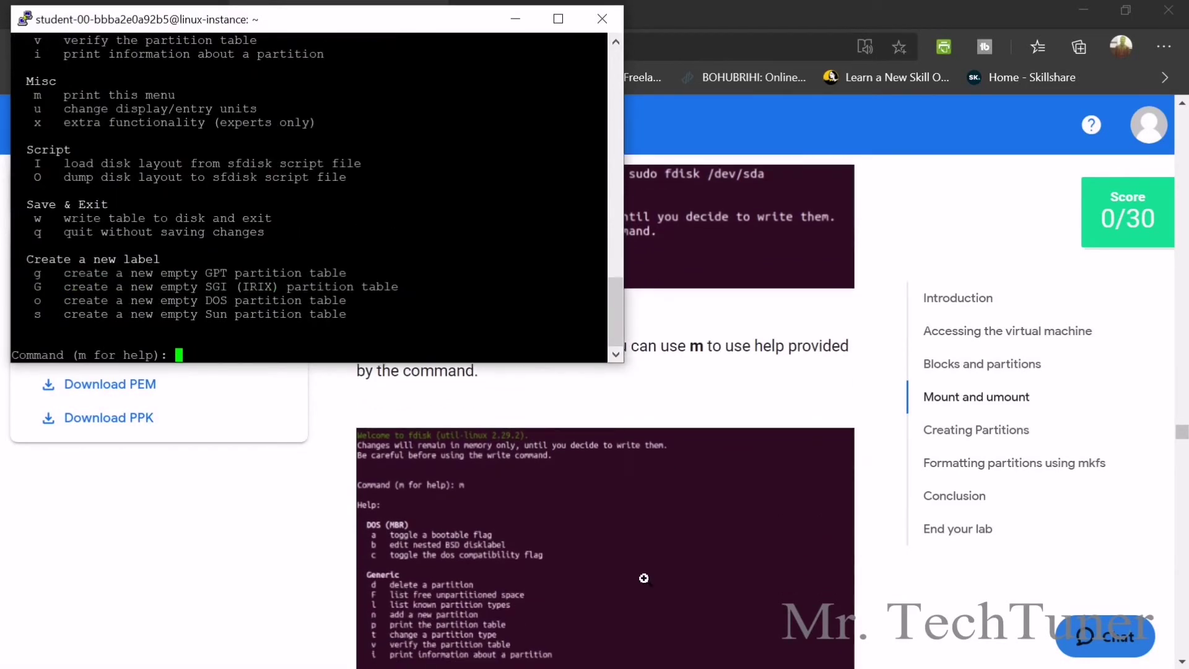
{"action": "scroll", "coordinate": [643, 578], "scroll_direction": "down", "scroll_amount": 1}
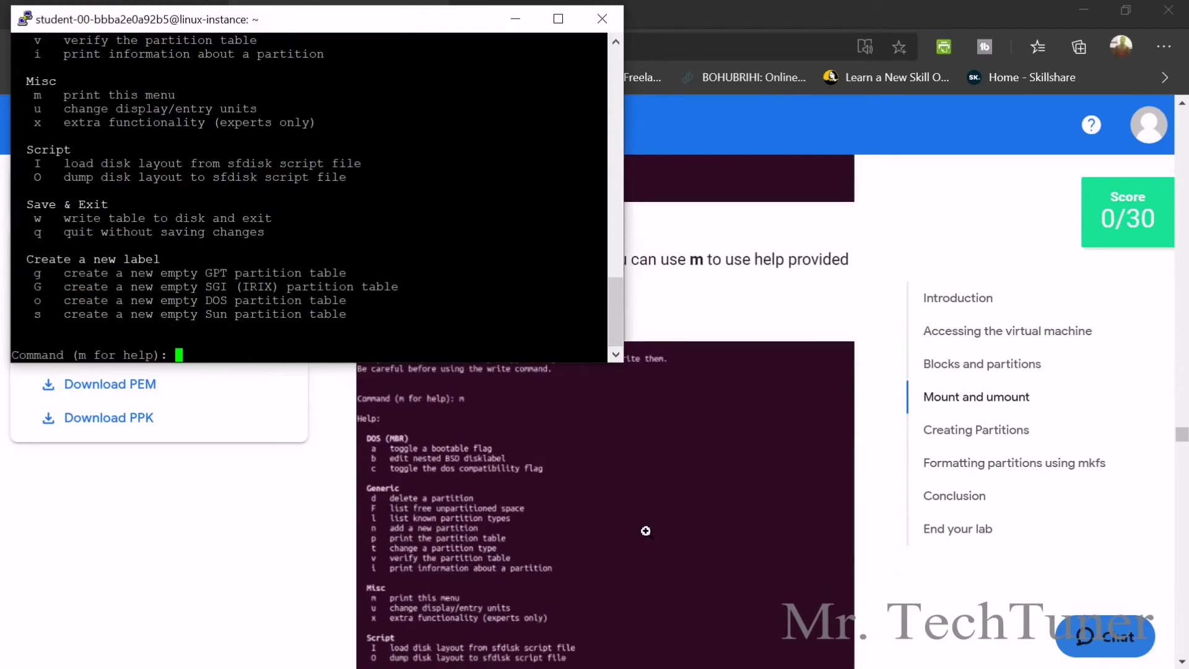
Print the partition details of /dev/sda with fdisk's p command, twice
{"action": "scroll", "coordinate": [646, 531], "scroll_direction": "down", "scroll_amount": 5}
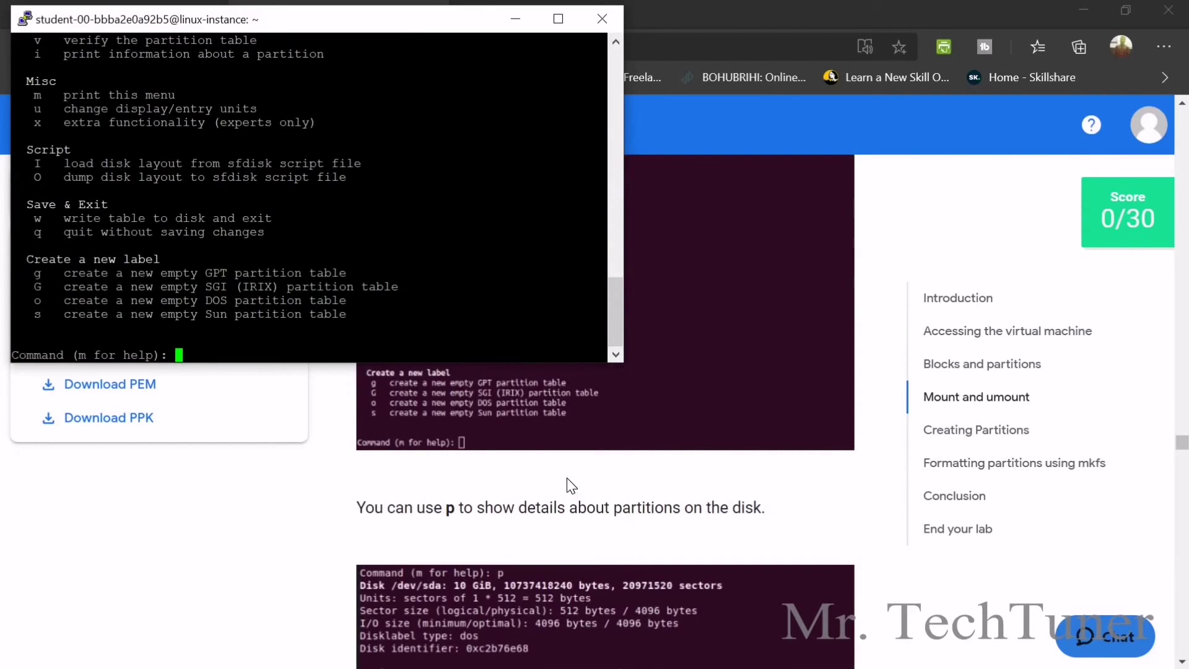
{"action": "type", "text": "p"}
{"action": "key", "text": "Return"}
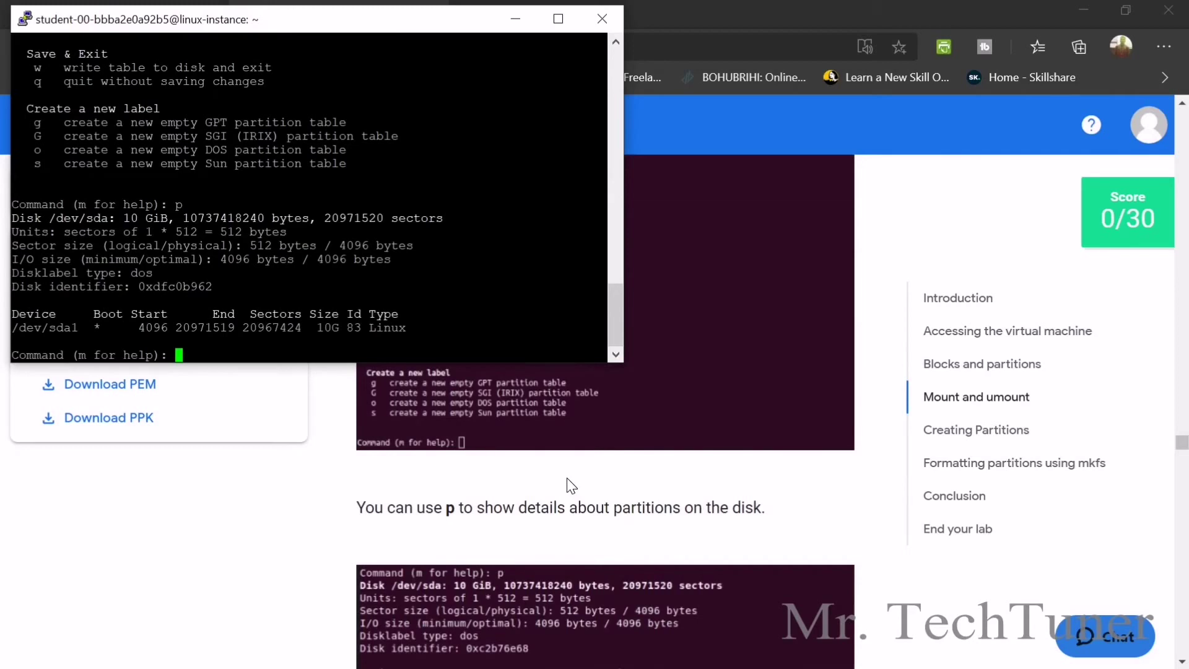
{"action": "type", "text": "p"}
{"action": "key", "text": "Return"}
{"action": "scroll", "coordinate": [434, 497], "scroll_direction": "down", "scroll_amount": 1}
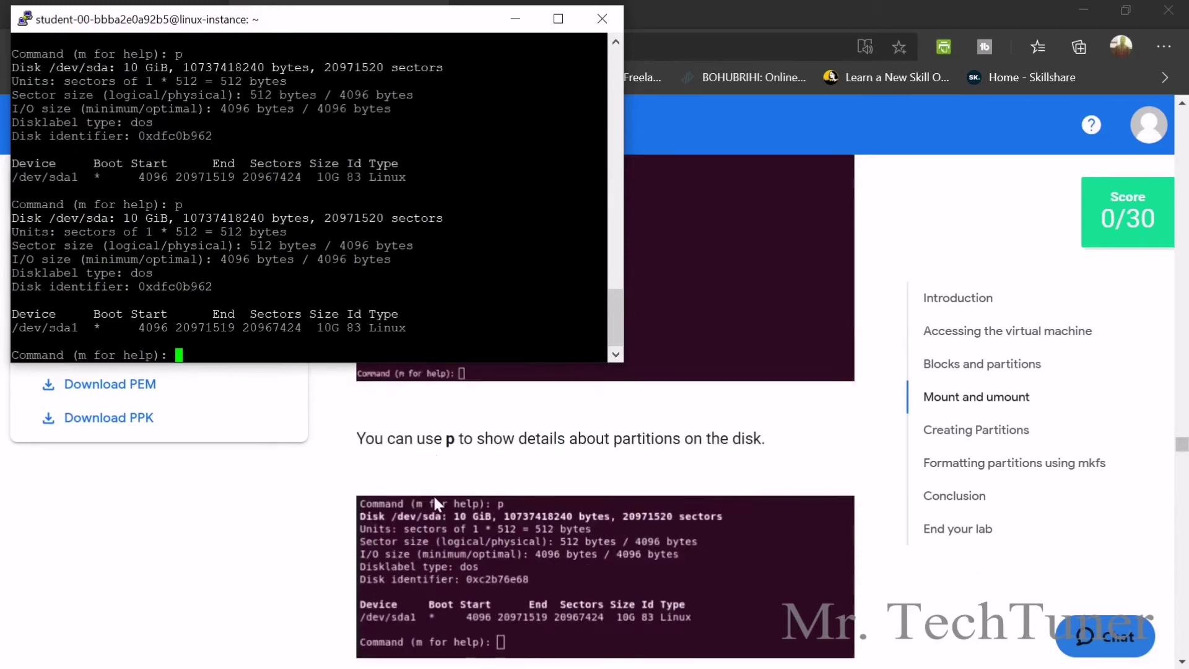
Exit fdisk's interactive mode with q, as the lab instructs
{"action": "scroll", "coordinate": [434, 497], "scroll_direction": "down", "scroll_amount": 3}
{"action": "type", "text": "q"}
{"action": "key", "text": "Return"}
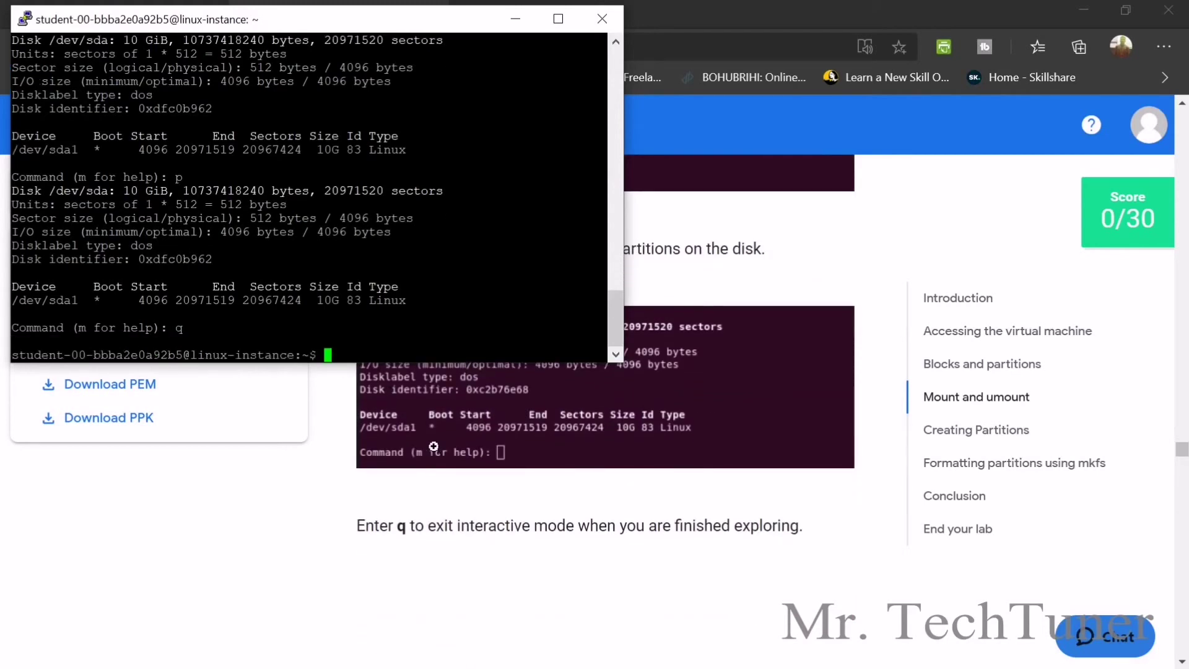
Read the Creating Partitions instructions, noting which drive to partition, the two partition sizes and the file system type
{"action": "scroll", "coordinate": [446, 462], "scroll_direction": "down", "scroll_amount": 1}
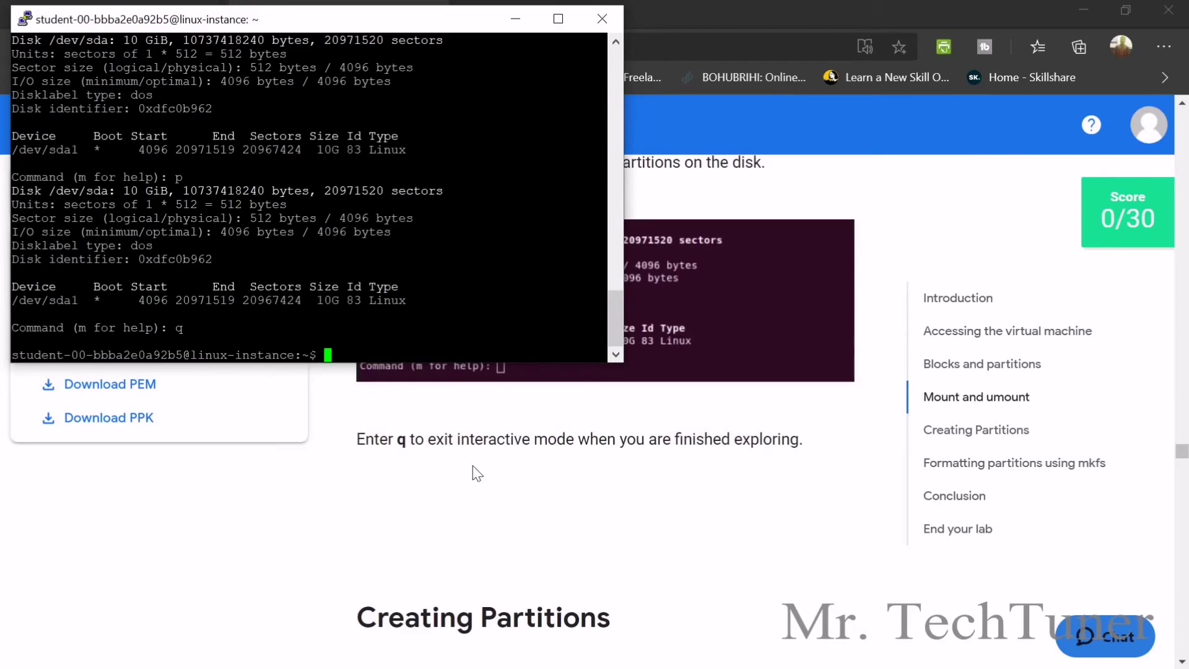
{"action": "scroll", "coordinate": [475, 473], "scroll_direction": "down", "scroll_amount": 3}
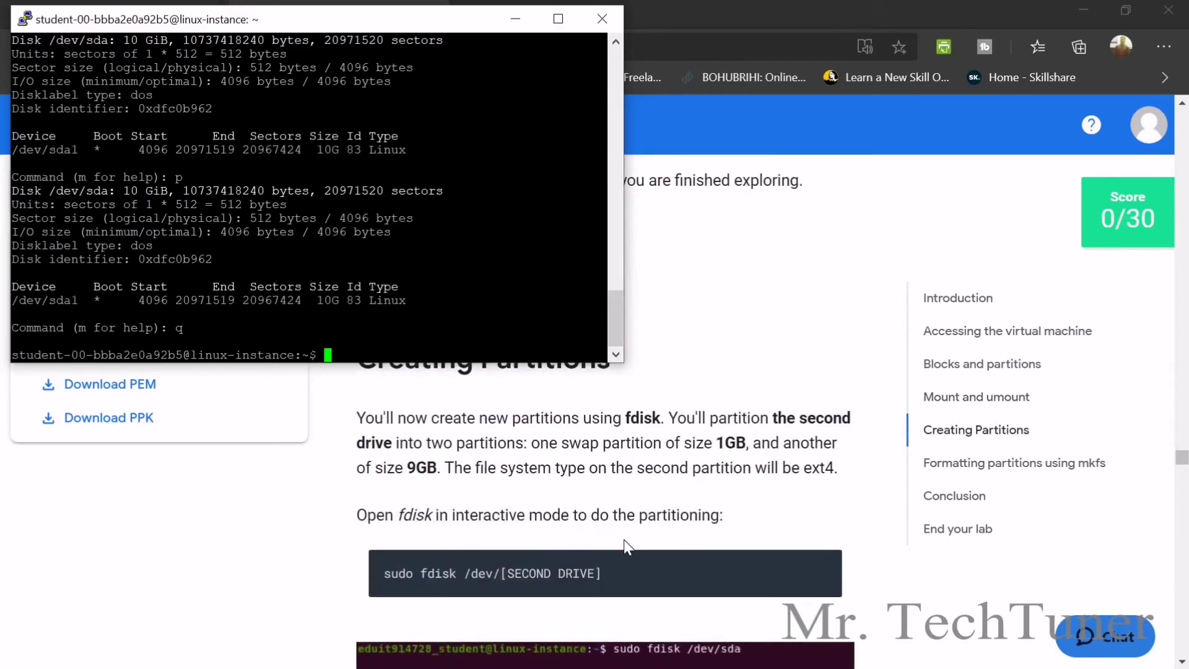
{"action": "left_click", "coordinate": [835, 576]}
{"action": "key", "text": "alt+Tab"}
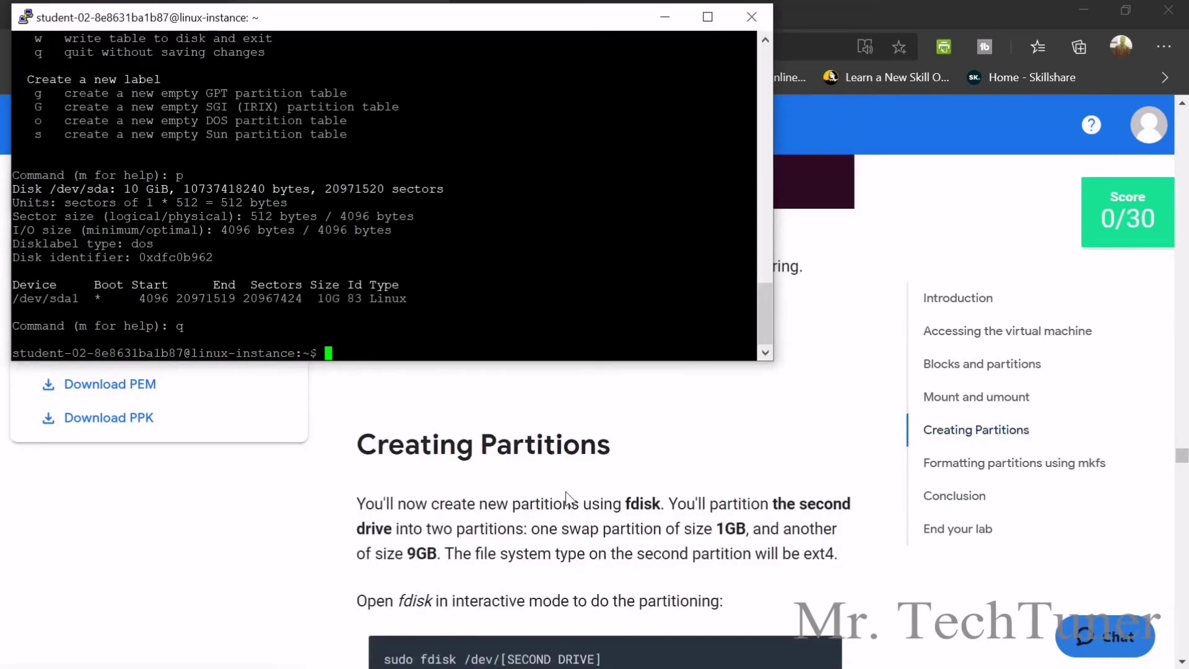
{"action": "scroll", "coordinate": [569, 545], "scroll_direction": "down", "scroll_amount": 1}
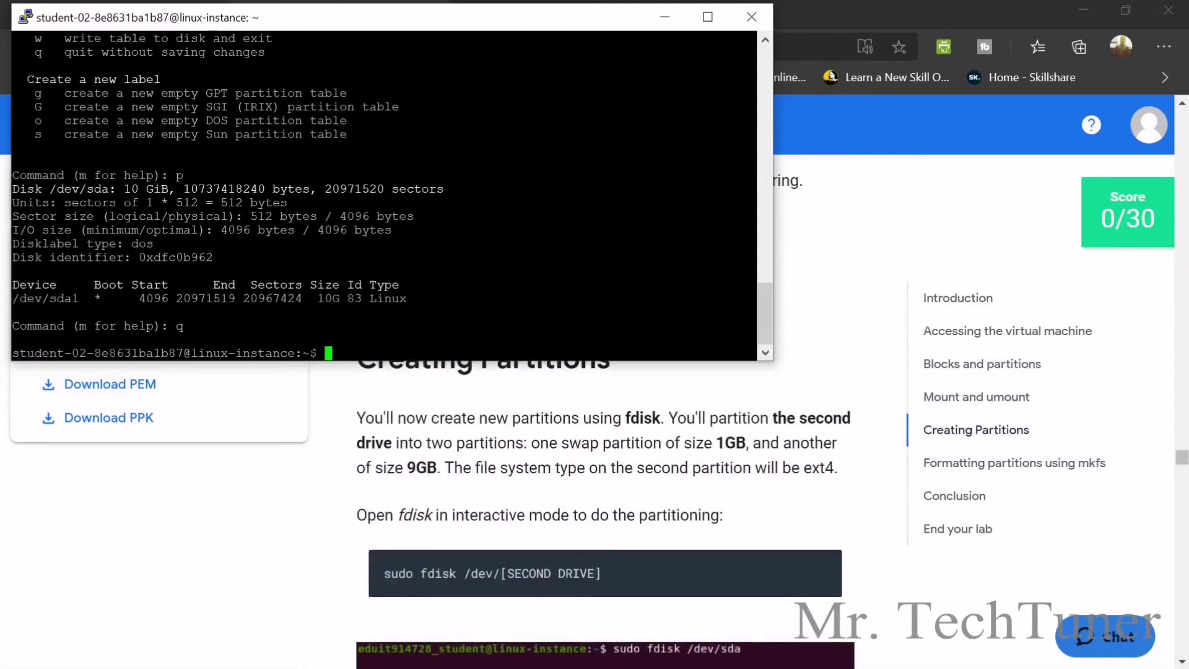
{"action": "left_click_drag", "start_coordinate": [521, 418], "coordinate": [661, 420]}
{"action": "left_click_drag", "start_coordinate": [768, 418], "coordinate": [816, 420]}
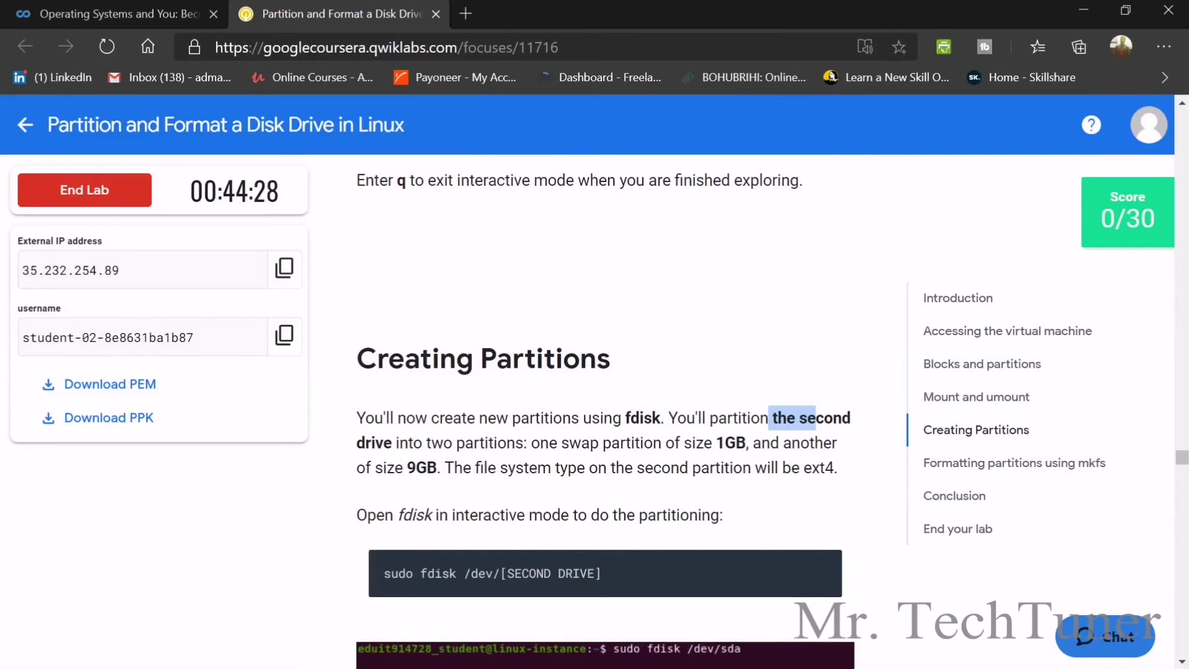
{"action": "left_click_drag", "start_coordinate": [712, 442], "coordinate": [747, 442]}
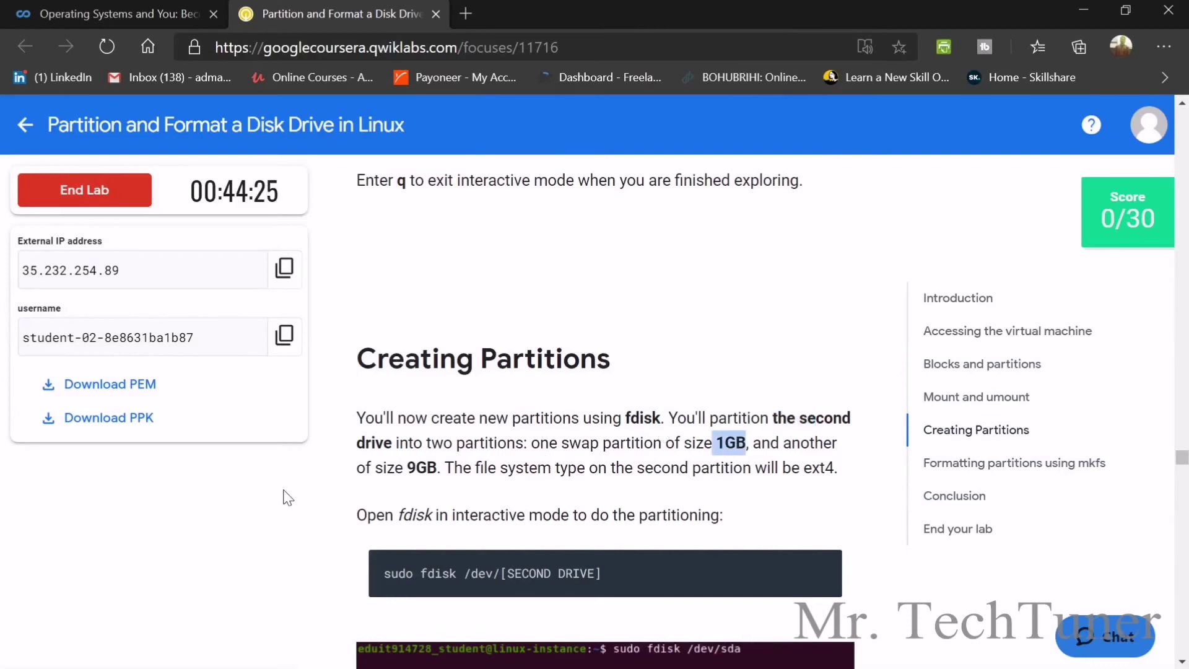
{"action": "left_click_drag", "start_coordinate": [404, 468], "coordinate": [454, 468]}
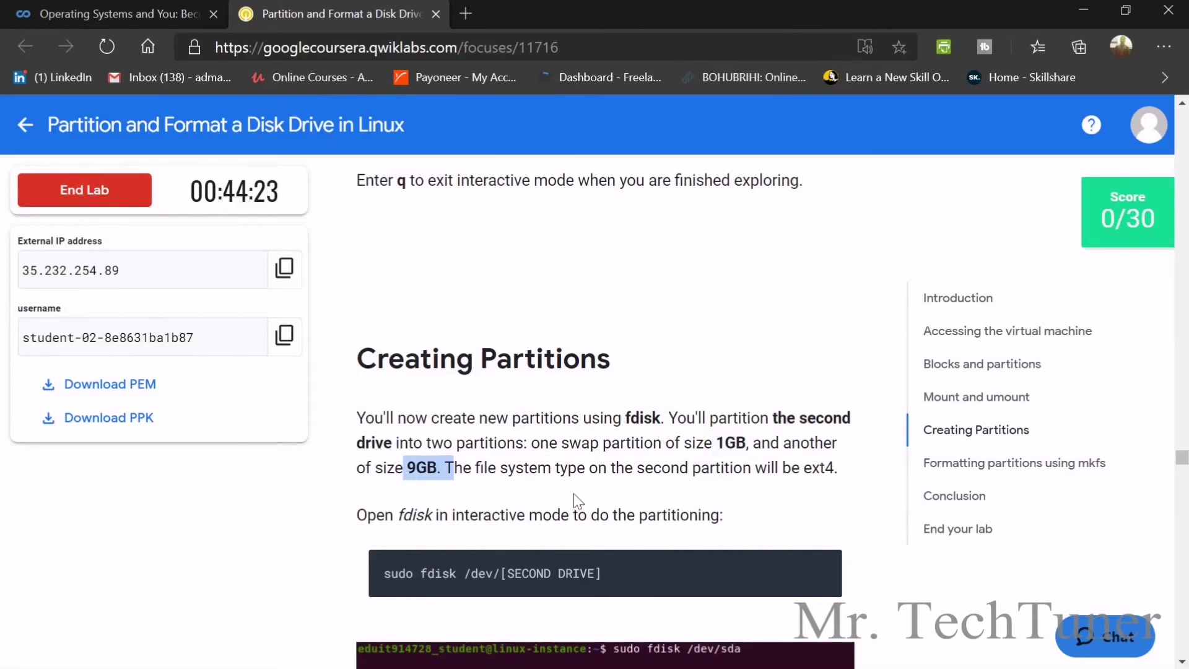
{"action": "scroll", "coordinate": [577, 499], "scroll_direction": "down", "scroll_amount": 1}
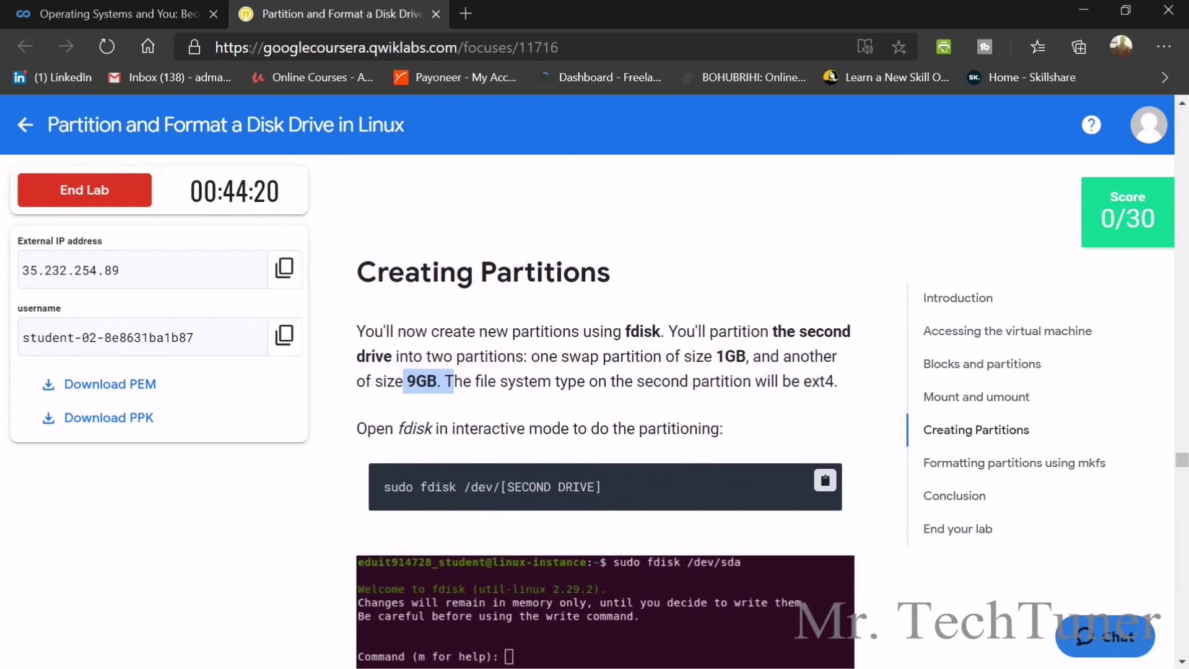
Copy the lab's fdisk command and try to start interactive mode by running sudo fdisk /devsda
{"action": "left_click", "coordinate": [825, 480]}
{"action": "key", "text": "alt+Tab"}
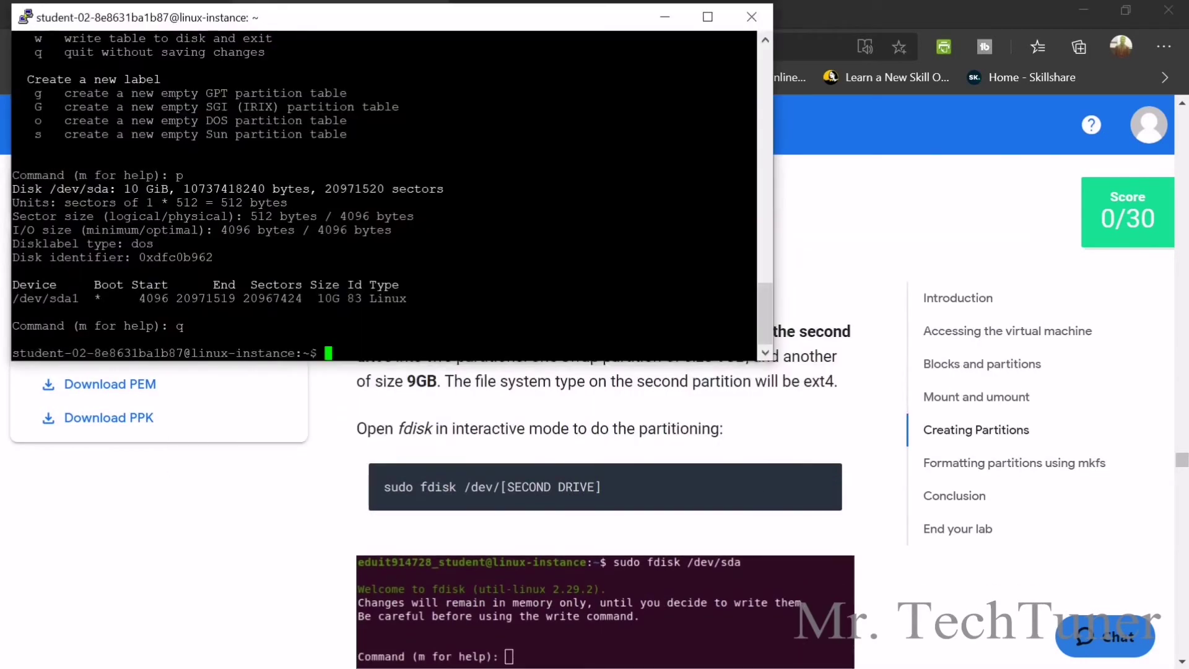
{"action": "key", "text": "shift+Insert"}
{"action": "key", "text": "BackSpace"}
{"action": "key", "text": "BackSpace"}
{"action": "key", "text": "BackSpace"}
{"action": "key", "text": "BackSpace"}
{"action": "key", "text": "BackSpace"}
{"action": "key", "text": "BackSpace"}
{"action": "key", "text": "BackSpace"}
{"action": "key", "text": "BackSpace"}
{"action": "key", "text": "BackSpace"}
{"action": "key", "text": "BackSpace"}
{"action": "key", "text": "BackSpace"}
{"action": "key", "text": "BackSpace"}
{"action": "key", "text": "BackSpace"}
{"action": "key", "text": "BackSpace"}
{"action": "key", "text": "BackSpace"}
{"action": "type", "text": "sda"}
{"action": "key", "text": "Return"}
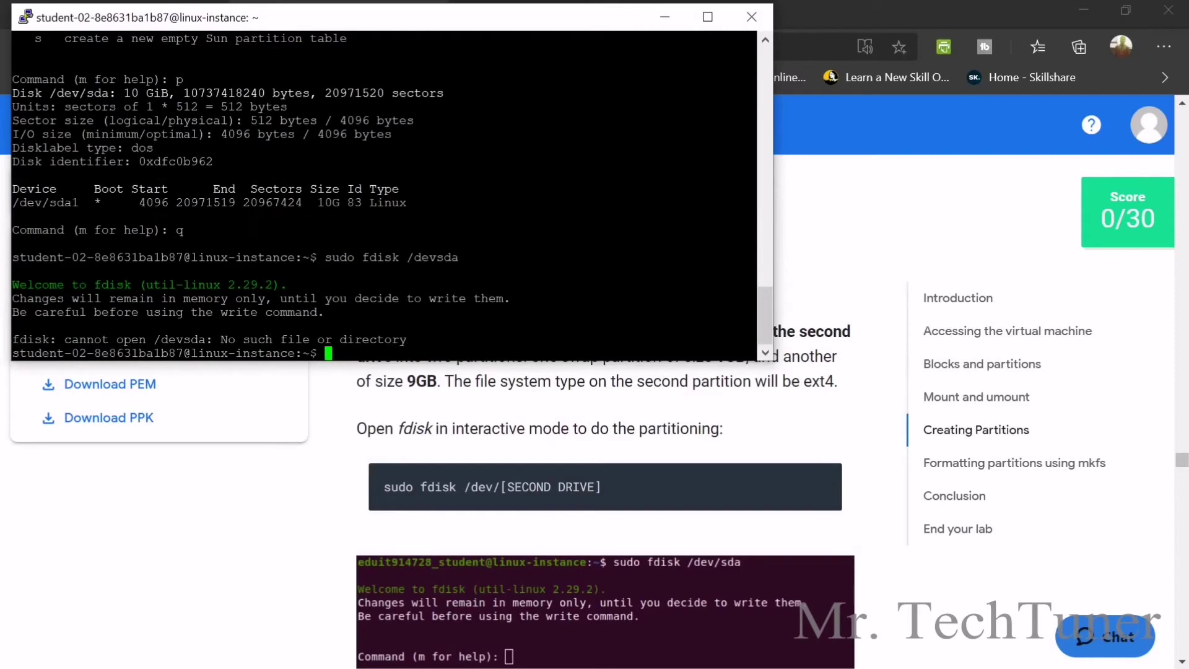
Check the lab's partition deletion instructions and try the d and m commands at the shell prompt
{"action": "left_click_drag", "start_coordinate": [87, 285], "coordinate": [147, 284]}
{"action": "scroll", "coordinate": [470, 460], "scroll_direction": "down", "scroll_amount": 4}
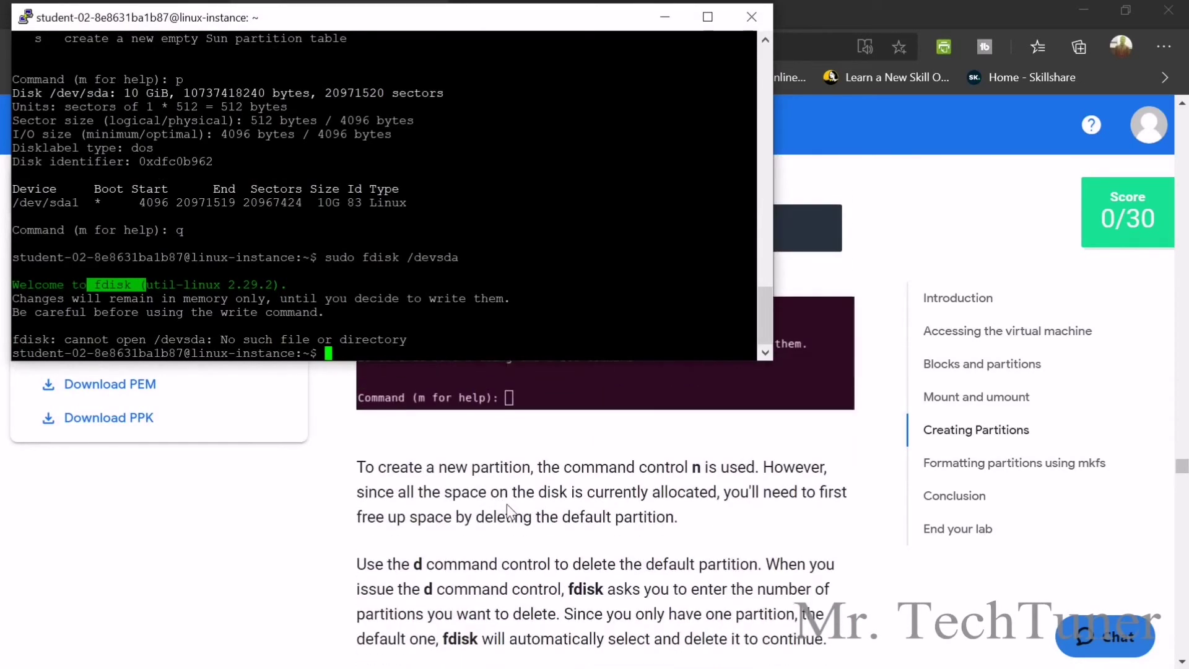
{"action": "scroll", "coordinate": [506, 505], "scroll_direction": "up", "scroll_amount": 1}
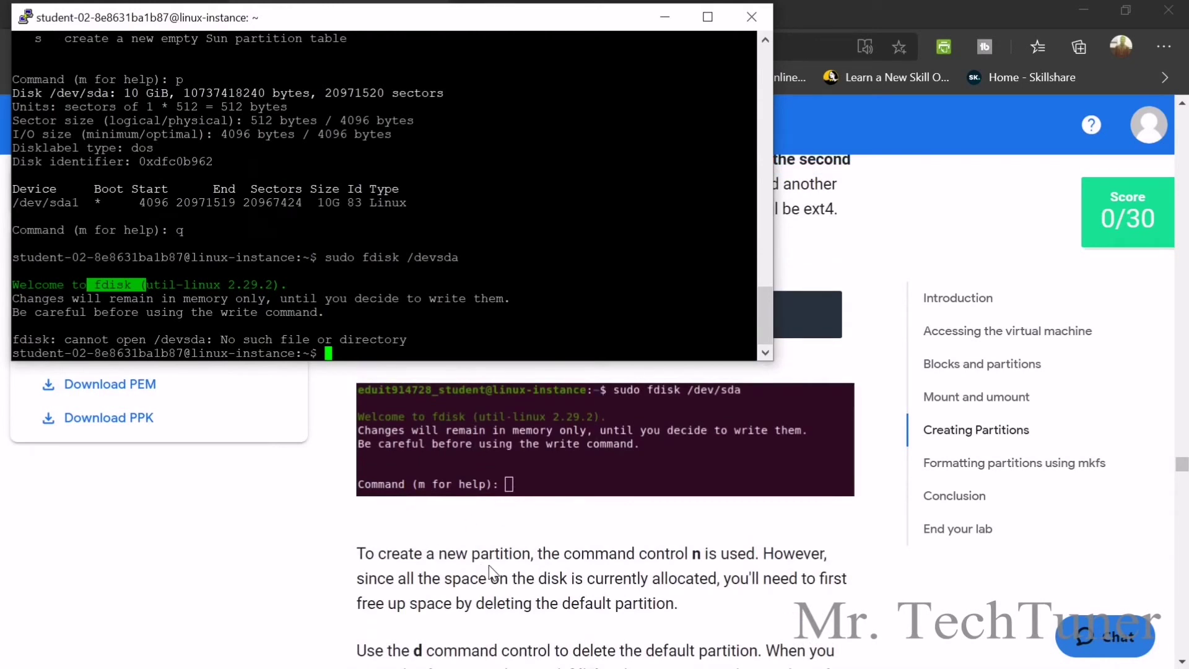
{"action": "scroll", "coordinate": [507, 565], "scroll_direction": "down", "scroll_amount": 1}
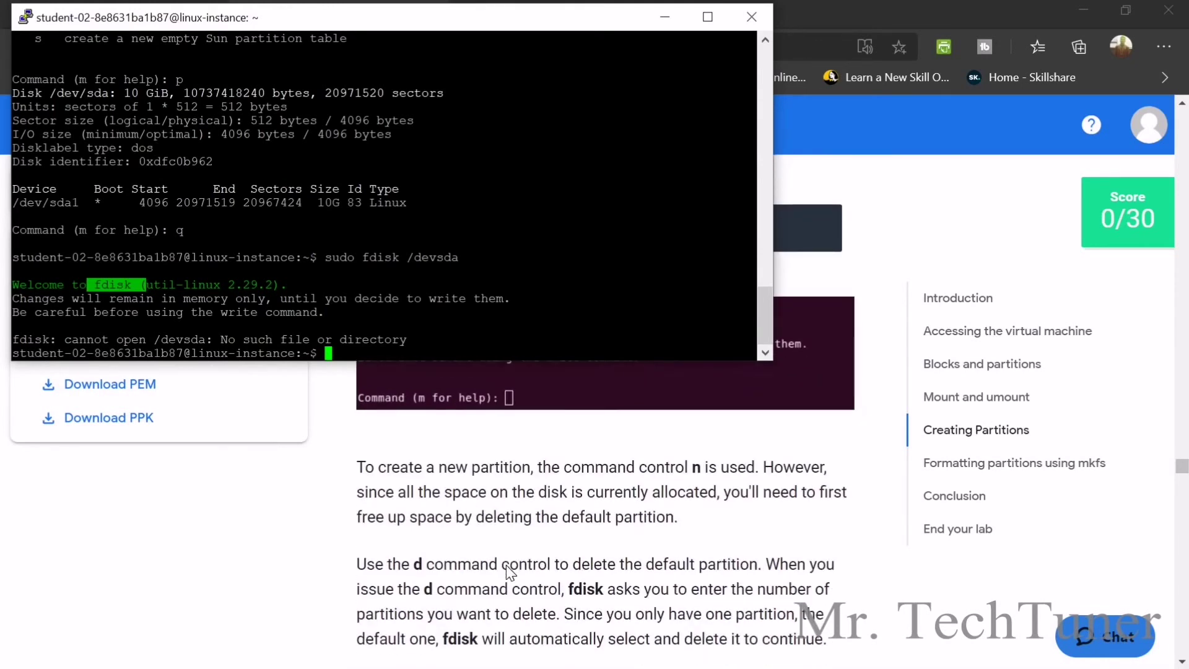
{"action": "type", "text": "d"}
{"action": "key", "text": "Return"}
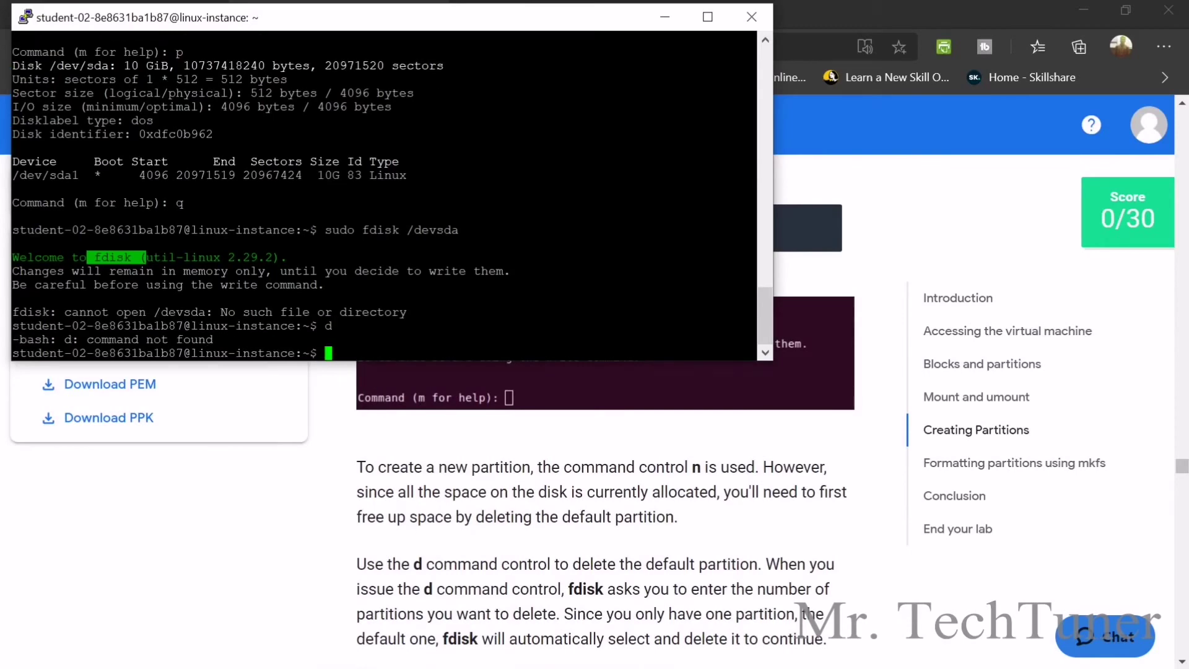
{"action": "scroll", "coordinate": [605, 470], "scroll_direction": "up", "scroll_amount": 1}
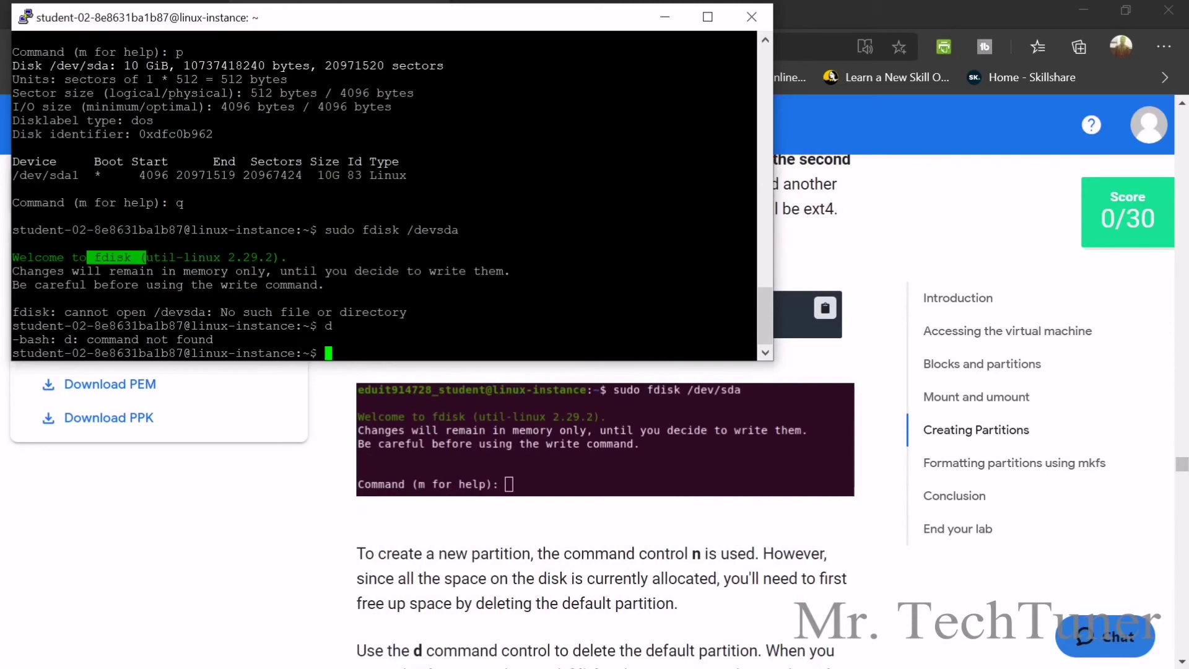
{"action": "type", "text": "m"}
{"action": "key", "text": "Return"}
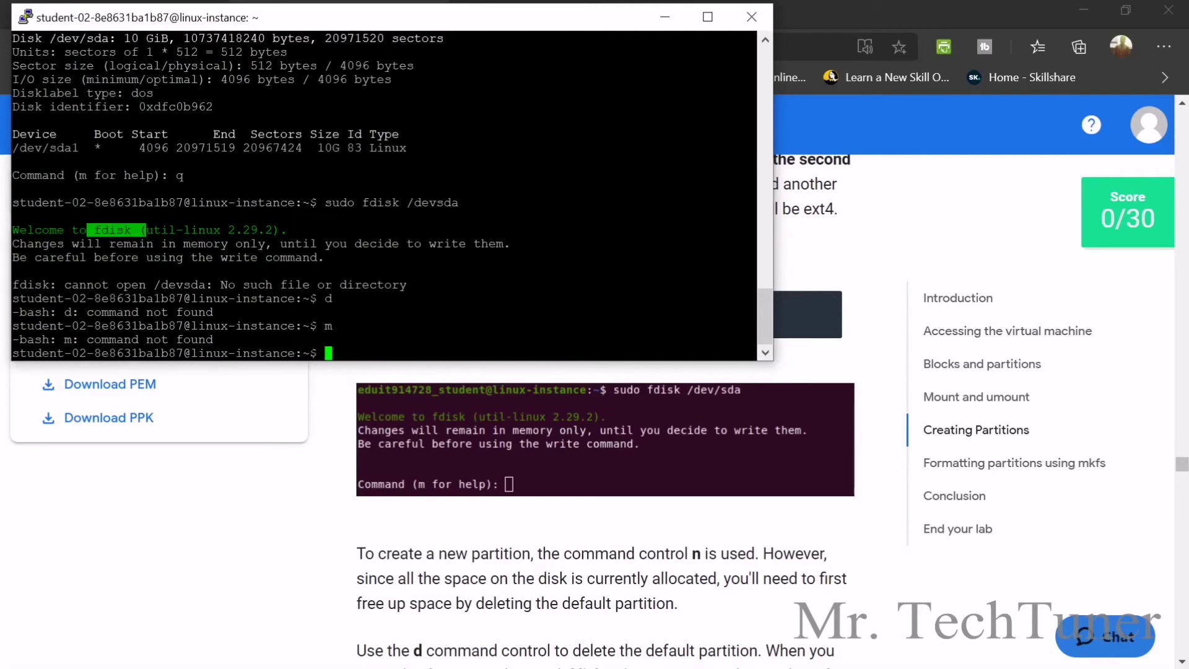
Copy the lab's fdisk command again and run it as sudo fdisk /dev/sda to enter interactive mode
{"action": "scroll", "coordinate": [712, 428], "scroll_direction": "up", "scroll_amount": 3}
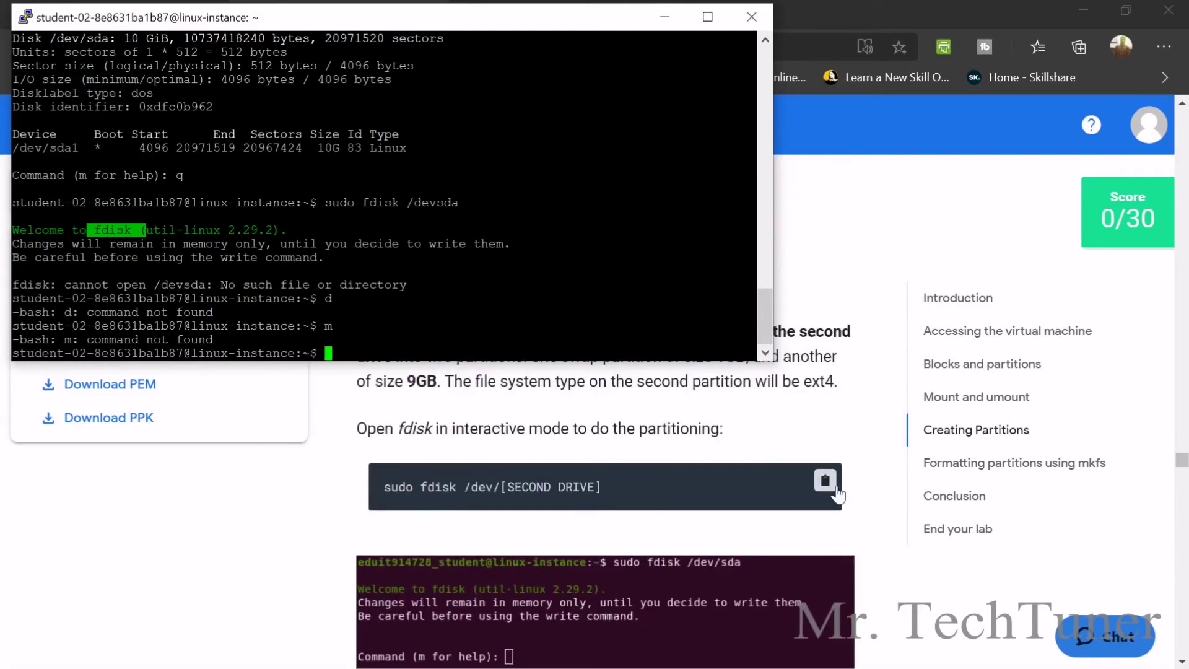
{"action": "left_click", "coordinate": [826, 482]}
{"action": "key", "text": "alt+Tab"}
{"action": "key", "text": "shift+Insert"}
{"action": "key", "text": "BackSpace"}
{"action": "key", "text": "BackSpace"}
{"action": "key", "text": "BackSpace"}
{"action": "key", "text": "BackSpace"}
{"action": "key", "text": "BackSpace"}
{"action": "key", "text": "BackSpace"}
{"action": "key", "text": "BackSpace"}
{"action": "key", "text": "BackSpace"}
{"action": "key", "text": "BackSpace"}
{"action": "key", "text": "BackSpace"}
{"action": "key", "text": "BackSpace"}
{"action": "key", "text": "BackSpace"}
{"action": "key", "text": "BackSpace"}
{"action": "key", "text": "BackSpace"}
{"action": "type", "text": "sda"}
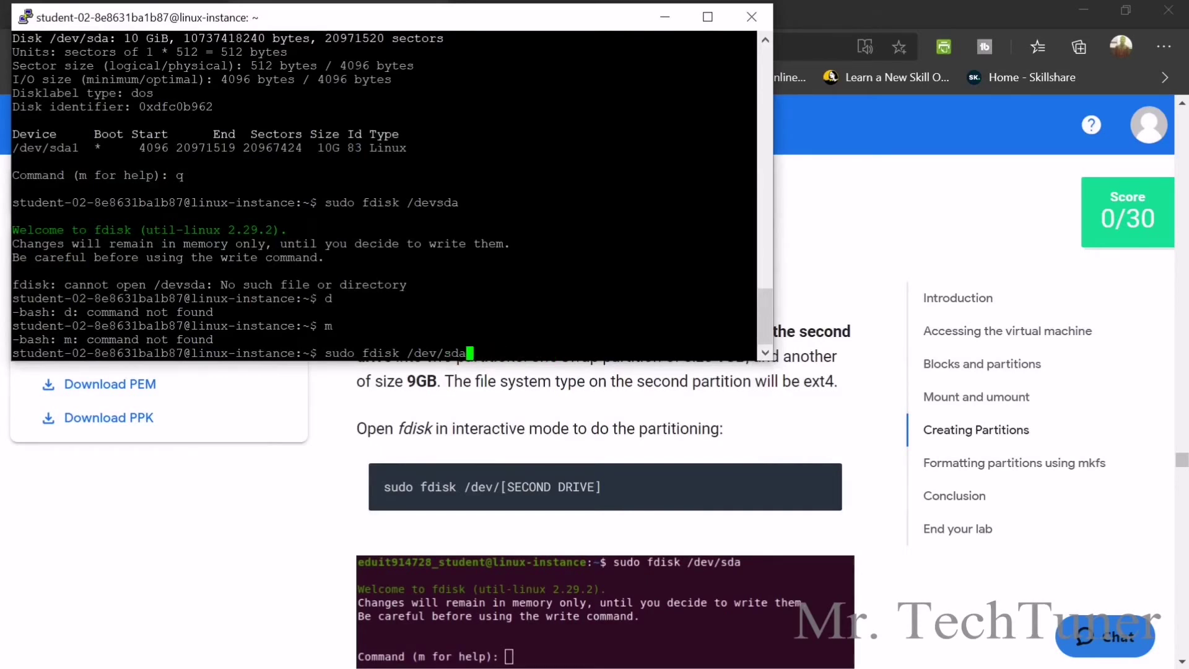
{"action": "key", "text": "Return"}
{"action": "key", "text": "Return"}
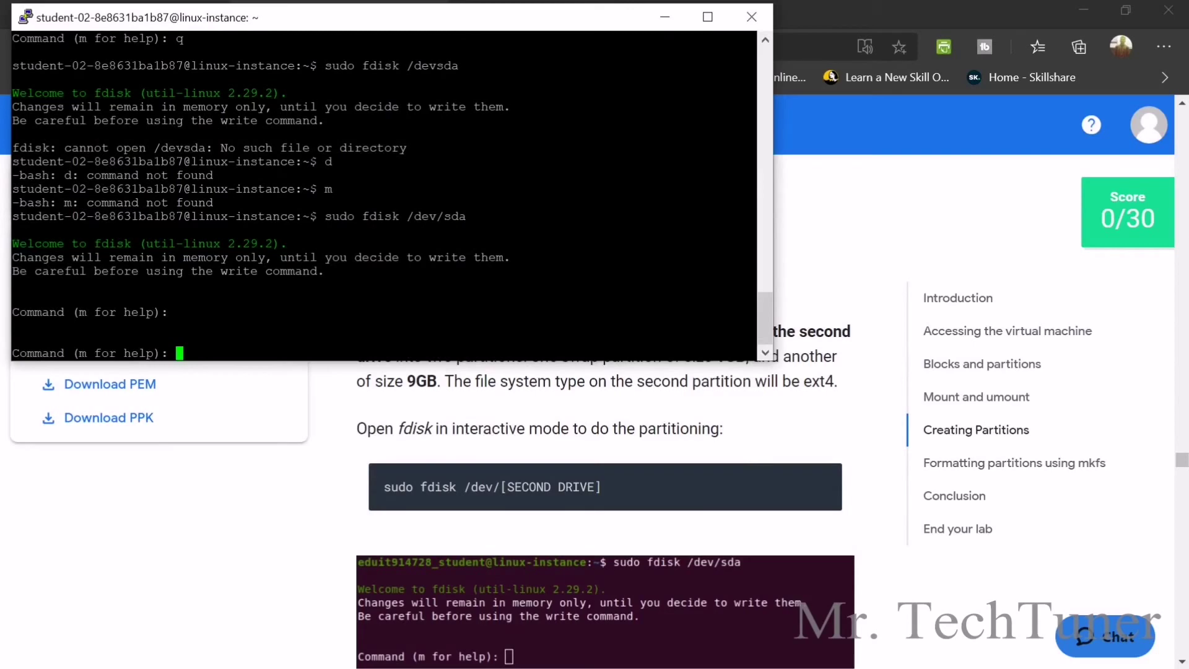
Show fdisk's command help with m, and delete the default partition on /dev/sda with d
{"action": "type", "text": "m"}
{"action": "key", "text": "Return"}
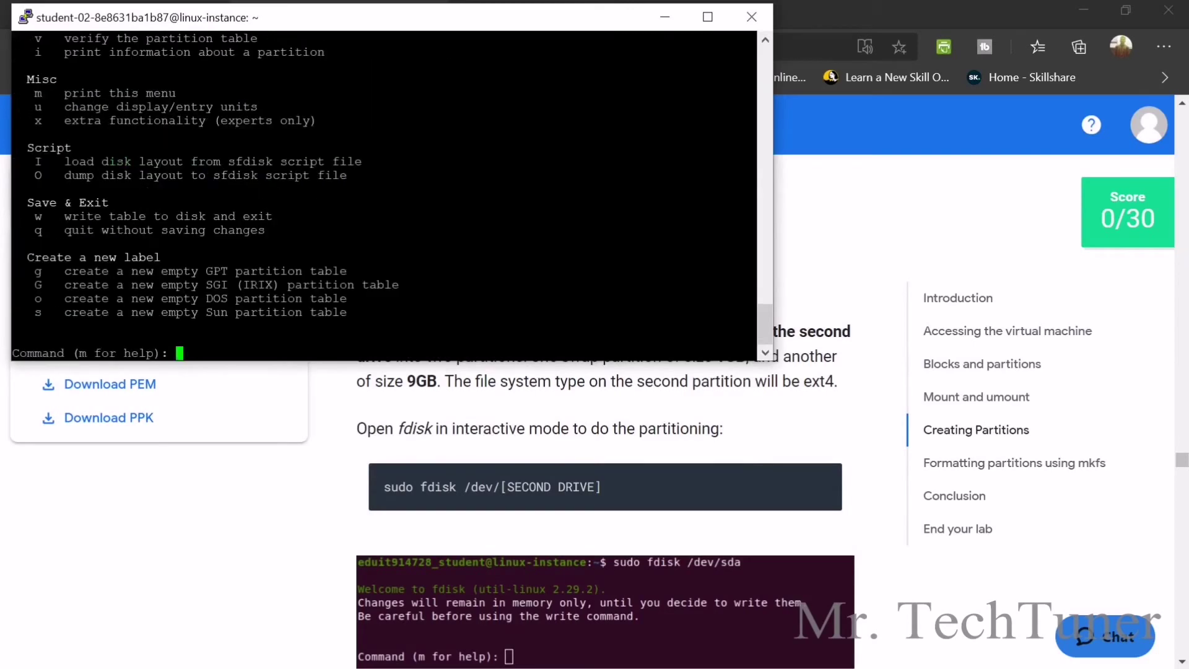
{"action": "type", "text": "d"}
{"action": "key", "text": "Return"}
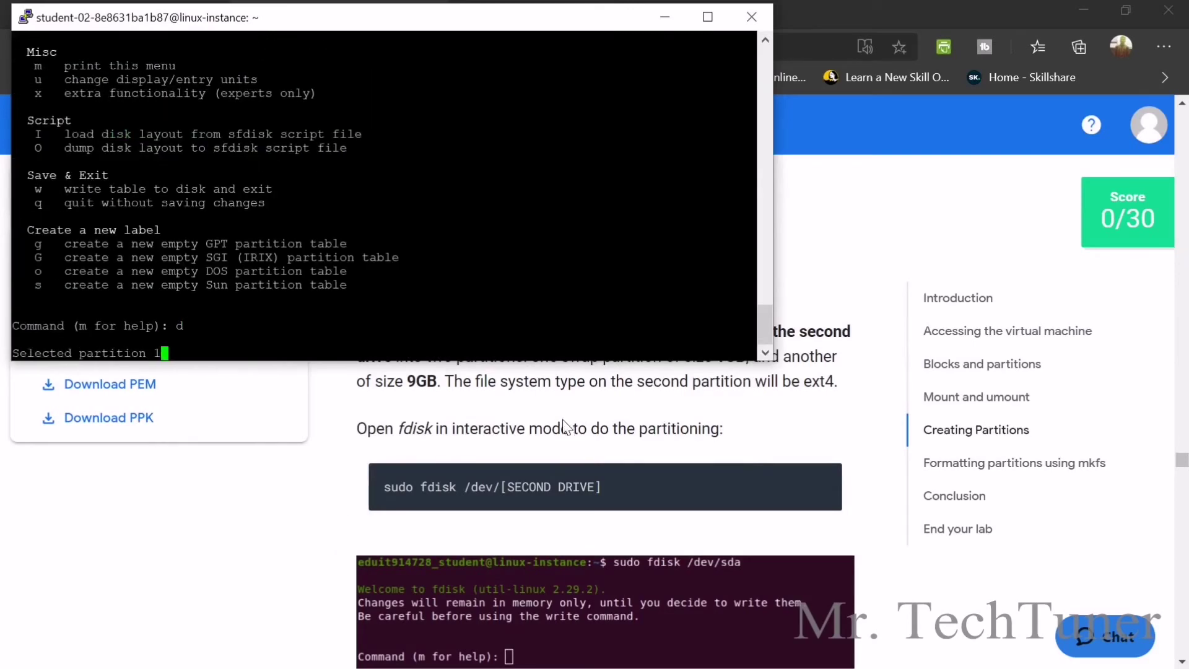
Start creating a new partition in fdisk with n and choose the primary partition type p
{"action": "scroll", "coordinate": [563, 427], "scroll_direction": "down", "scroll_amount": 4}
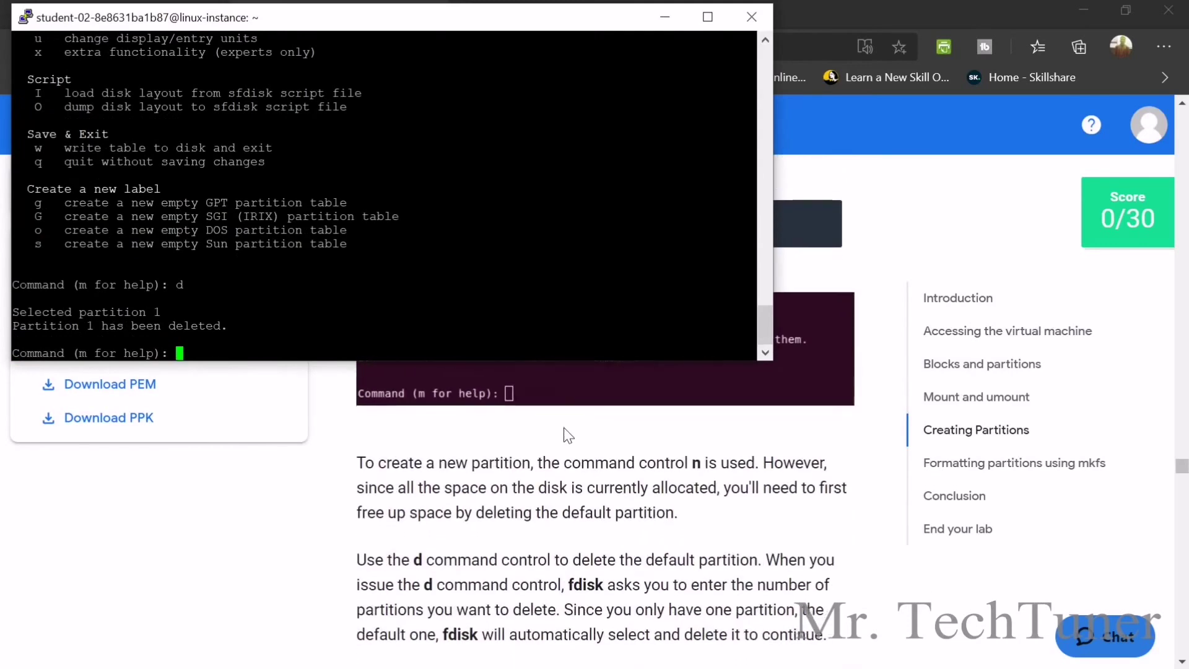
{"action": "scroll", "coordinate": [564, 428], "scroll_direction": "down", "scroll_amount": 4}
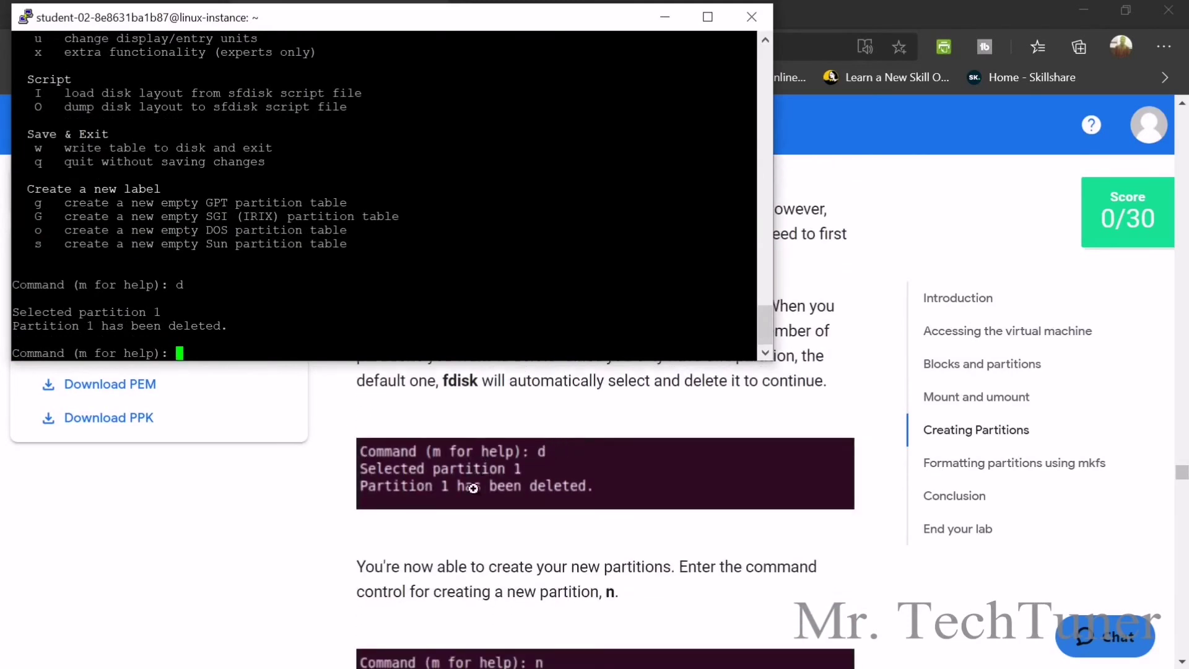
{"action": "scroll", "coordinate": [537, 520], "scroll_direction": "down", "scroll_amount": 1}
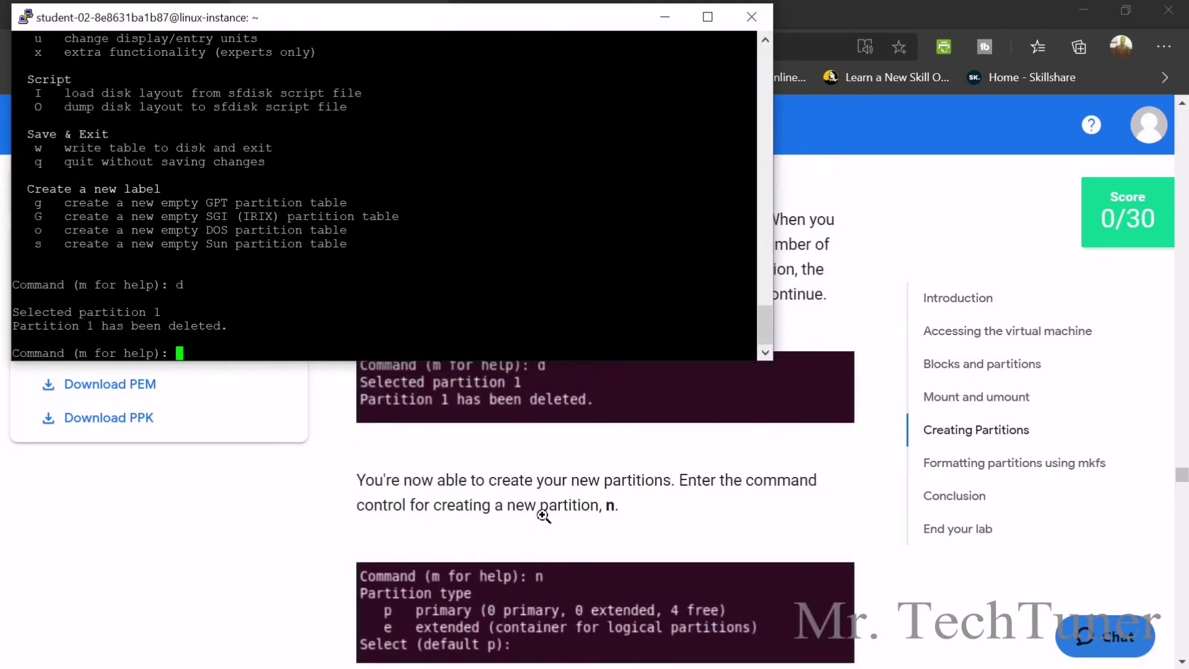
{"action": "type", "text": "n"}
{"action": "key", "text": "Return"}
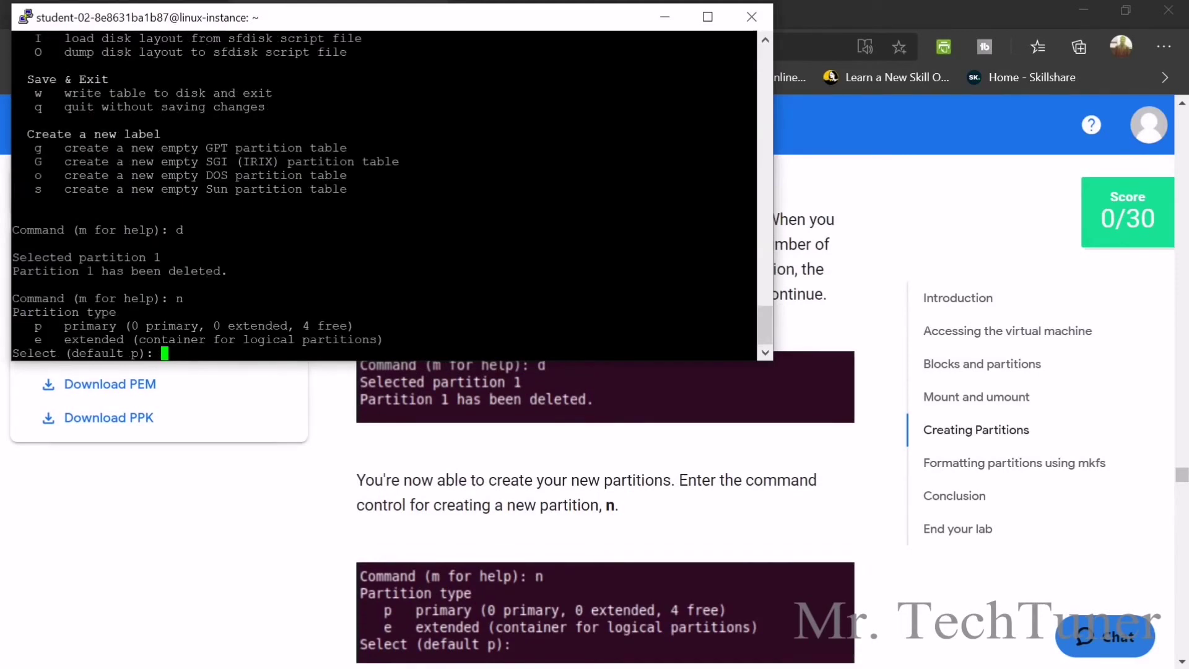
{"action": "scroll", "coordinate": [528, 529], "scroll_direction": "down", "scroll_amount": 2}
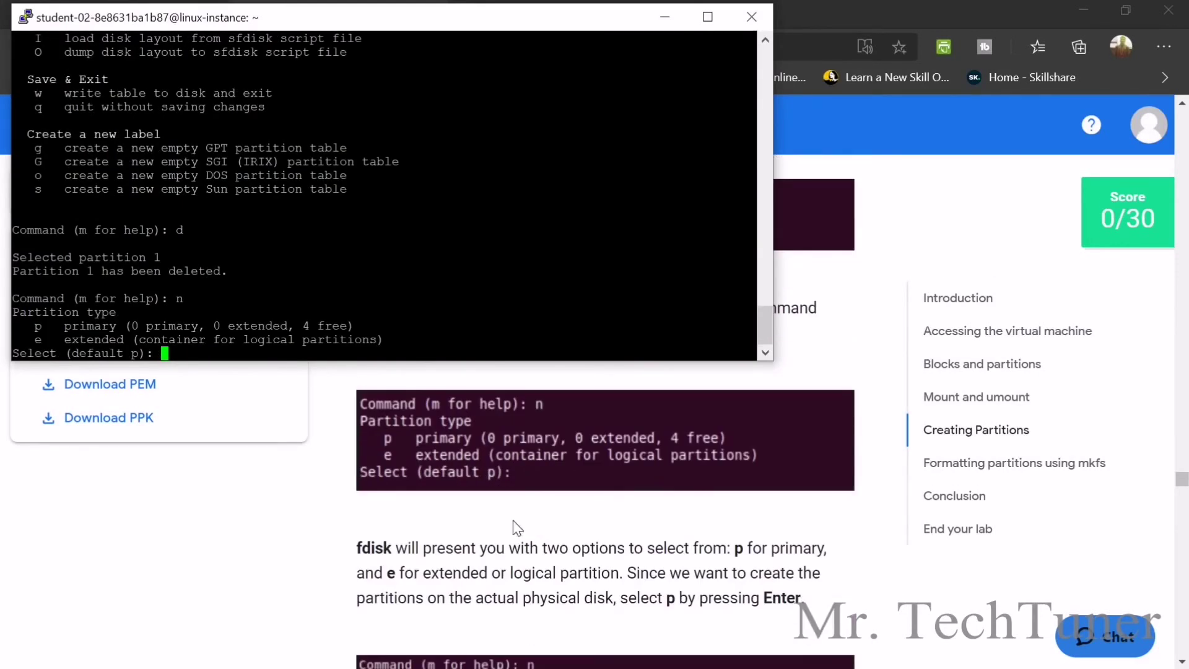
{"action": "type", "text": "p"}
{"action": "key", "text": "Return"}
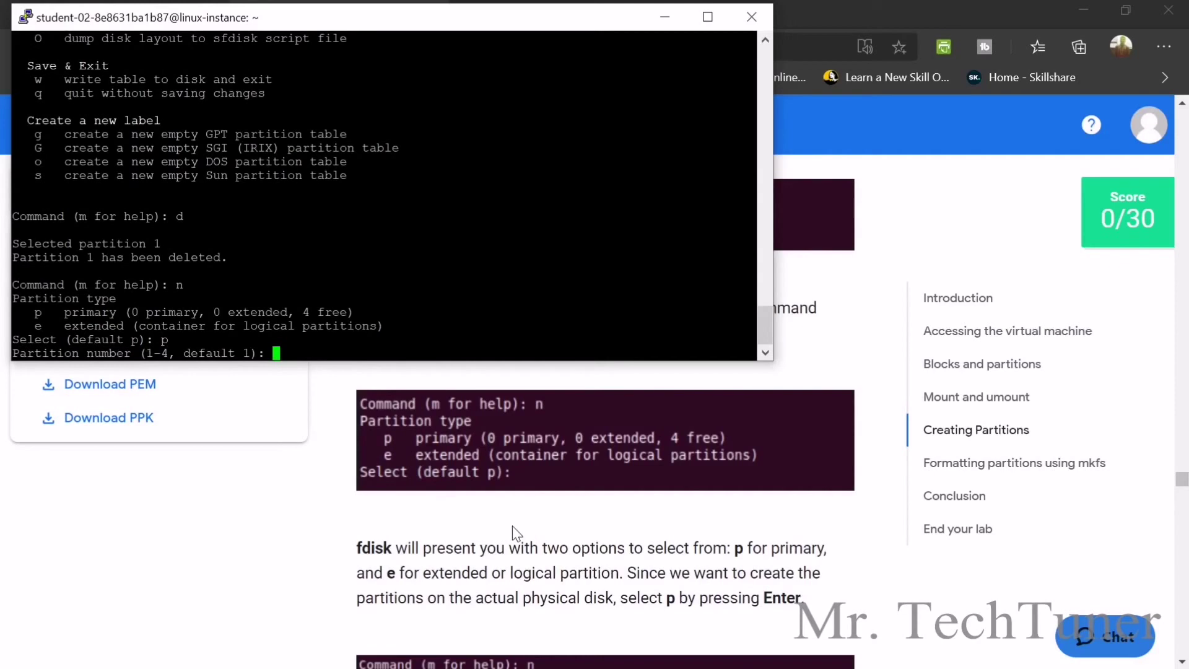
Assign partition number 1 to the new primary partition and set its first sector to 2048
{"action": "scroll", "coordinate": [512, 526], "scroll_direction": "down", "scroll_amount": 1}
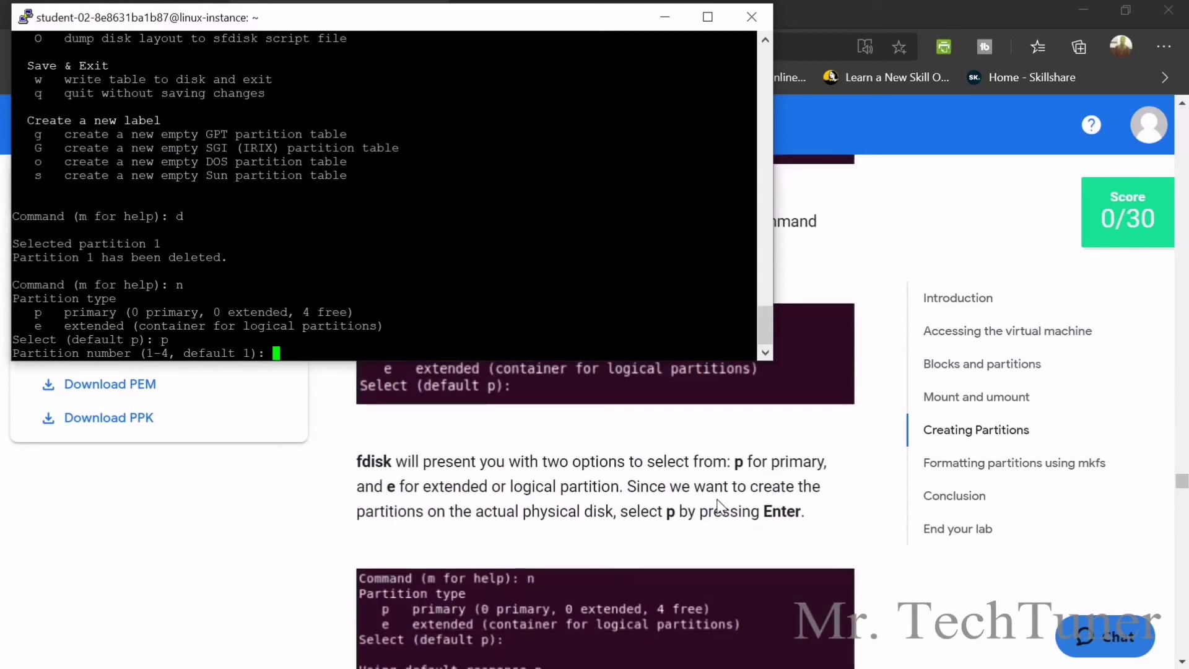
{"action": "scroll", "coordinate": [675, 534], "scroll_direction": "down", "scroll_amount": 2}
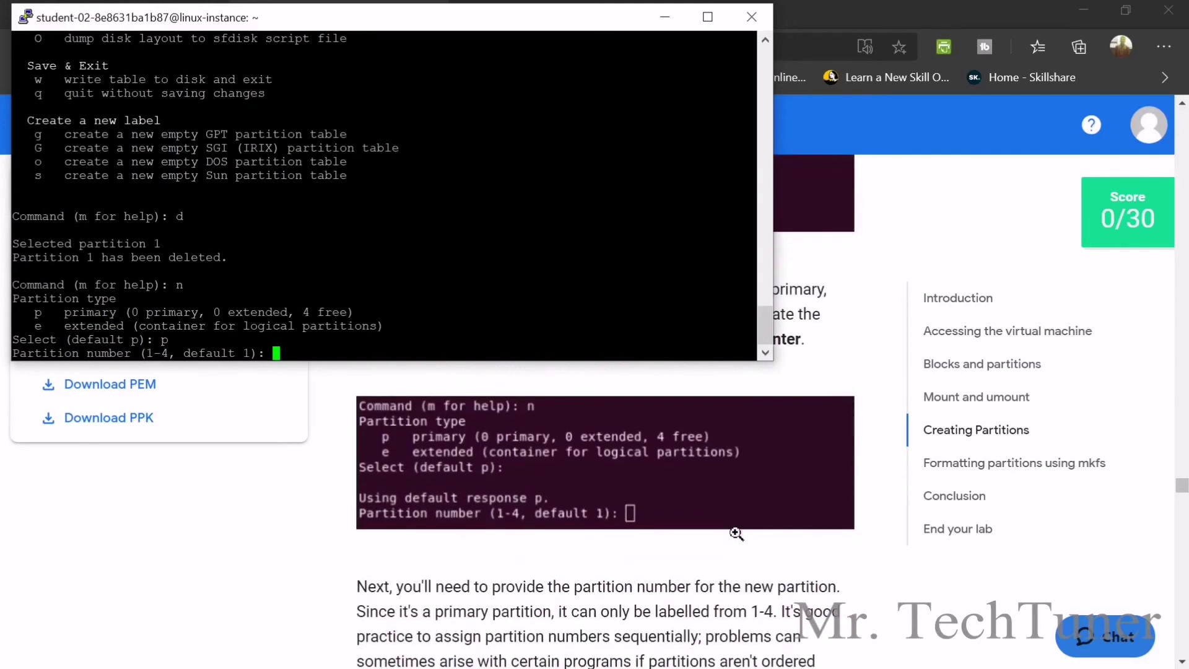
{"action": "scroll", "coordinate": [725, 527], "scroll_direction": "down", "scroll_amount": 4}
{"action": "scroll", "coordinate": [725, 526], "scroll_direction": "up", "scroll_amount": 3}
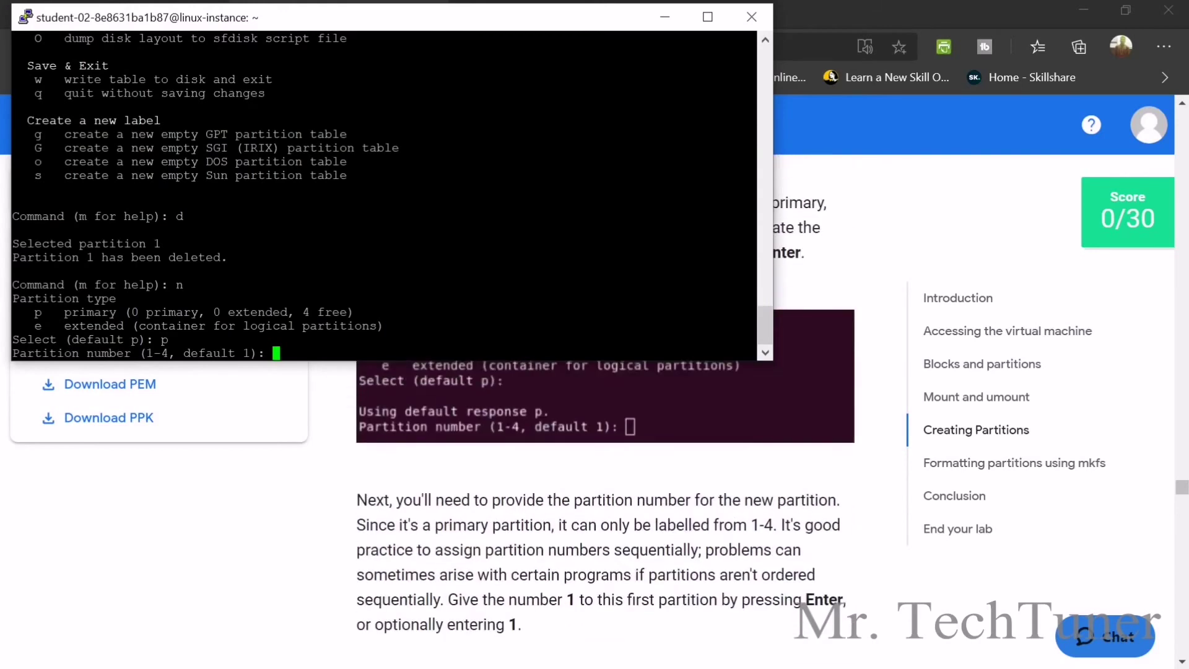
{"action": "scroll", "coordinate": [299, 424], "scroll_direction": "up", "scroll_amount": 1}
{"action": "type", "text": "1"}
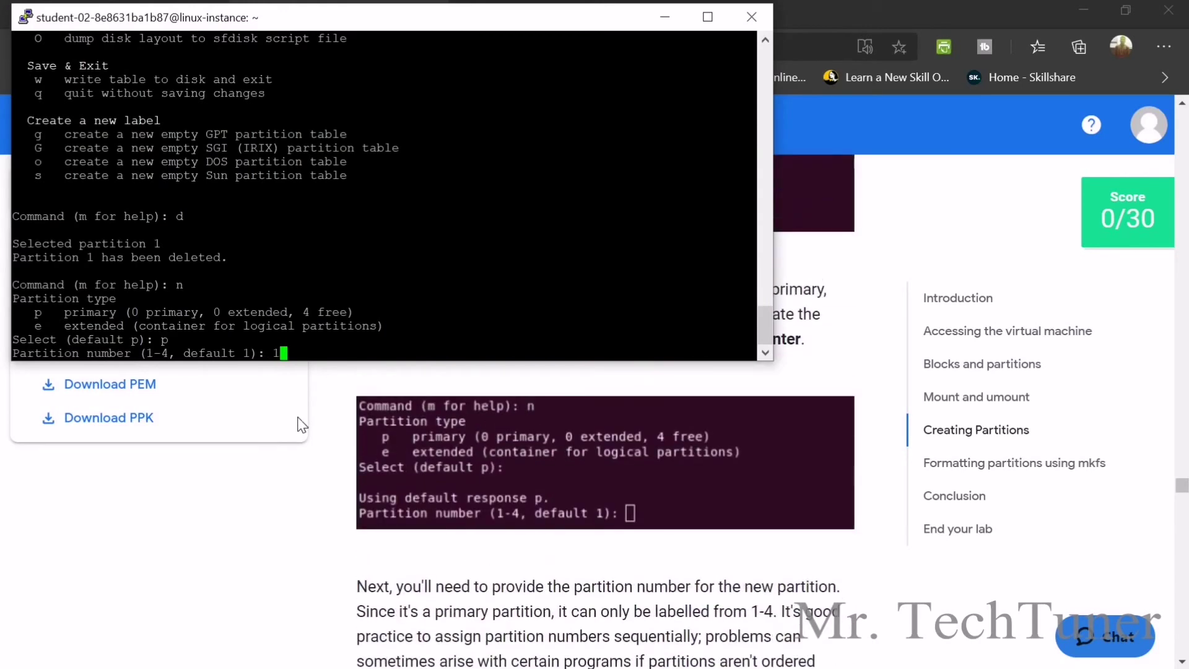
{"action": "key", "text": "Return"}
{"action": "scroll", "coordinate": [303, 431], "scroll_direction": "down", "scroll_amount": 5}
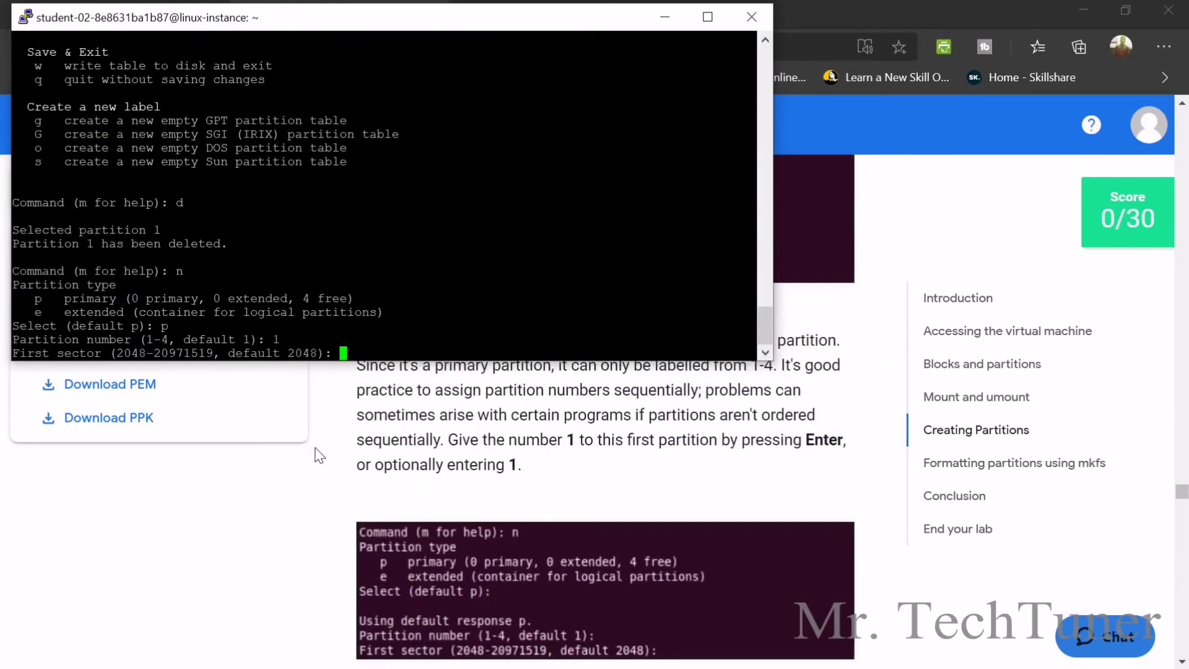
{"action": "scroll", "coordinate": [317, 455], "scroll_direction": "up", "scroll_amount": 1}
{"action": "scroll", "coordinate": [319, 455], "scroll_direction": "down", "scroll_amount": 2}
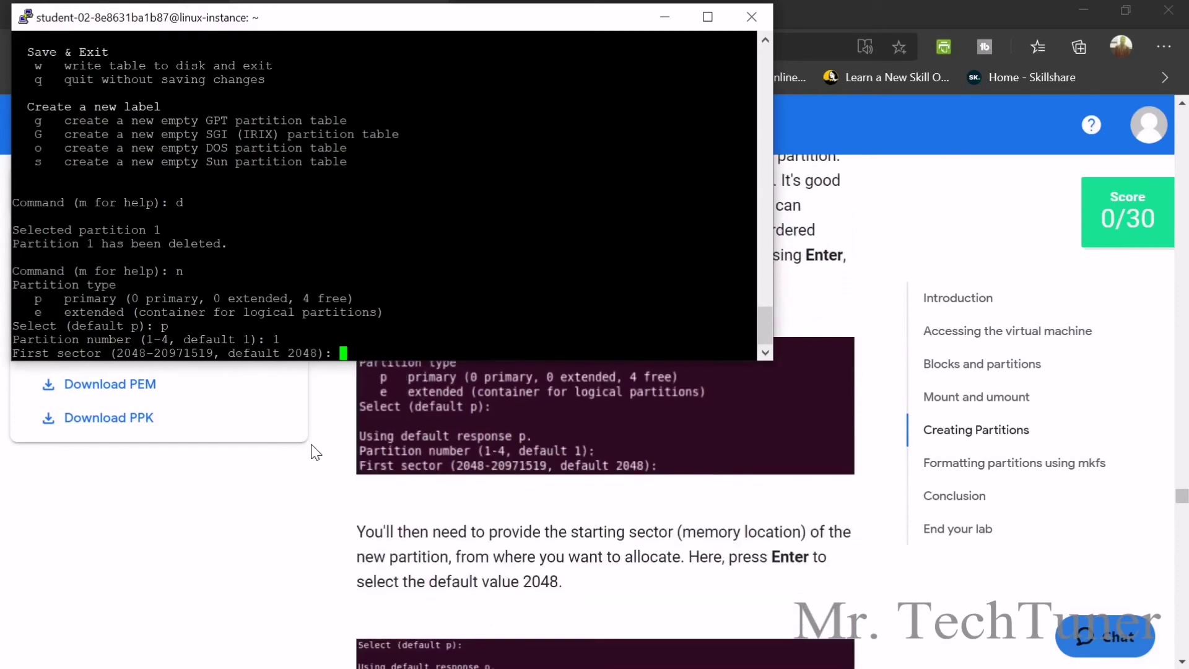
{"action": "type", "text": "2048"}
{"action": "key", "text": "Return"}
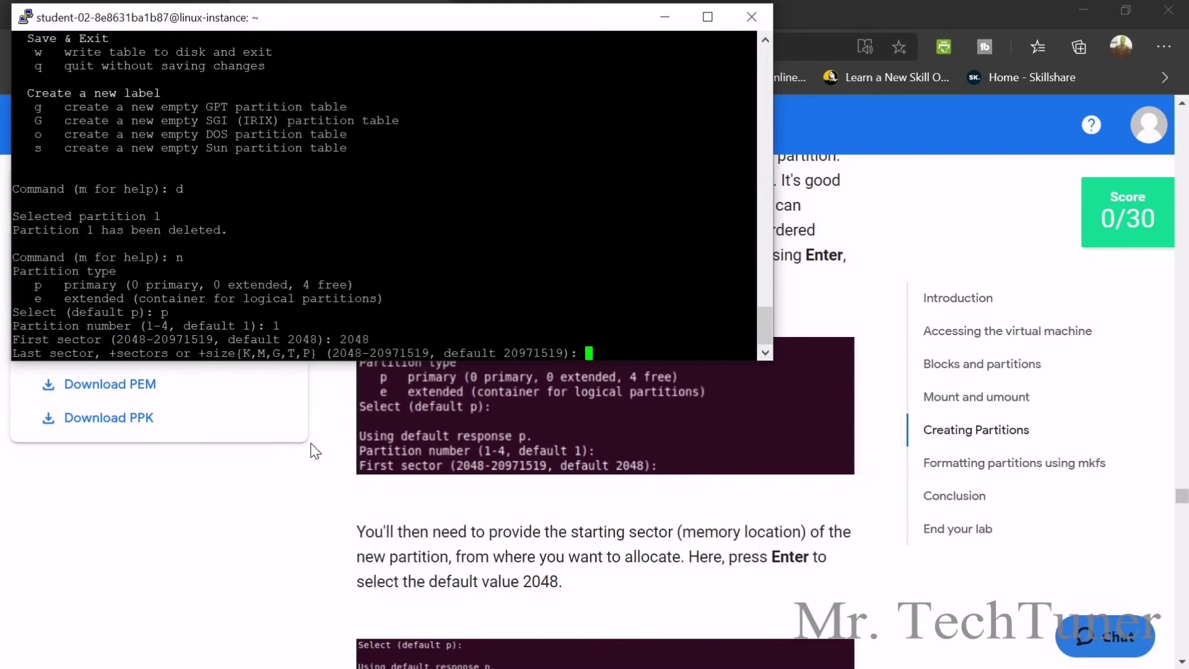
Copy the value 2097200 from the lab instructions and try it as partition 1's last sector
{"action": "scroll", "coordinate": [520, 543], "scroll_direction": "down", "scroll_amount": 3}
{"action": "scroll", "coordinate": [575, 429], "scroll_direction": "down", "scroll_amount": 4}
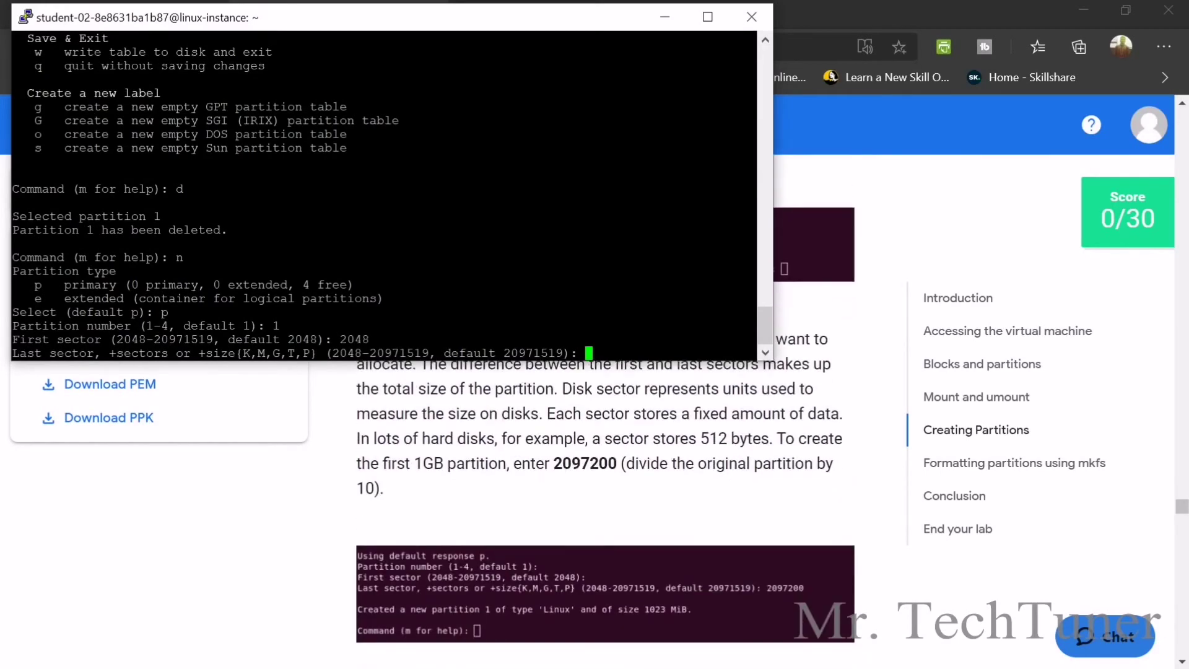
{"action": "left_click_drag", "start_coordinate": [550, 463], "coordinate": [617, 464]}
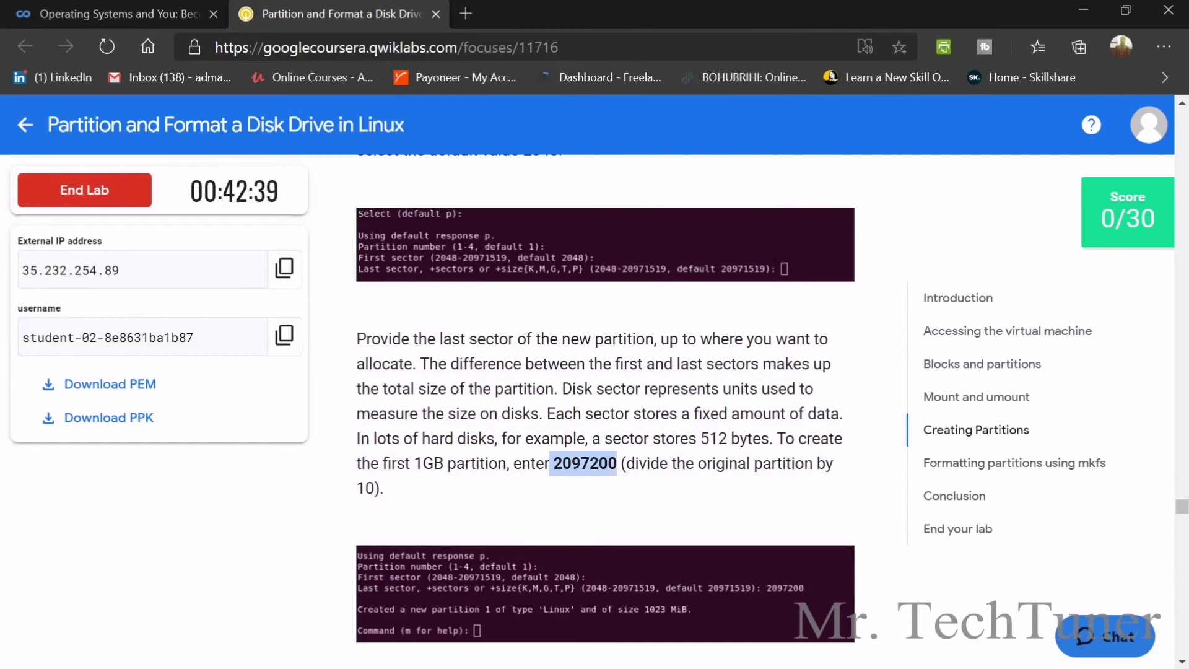
{"action": "right_click", "coordinate": [607, 460]}
{"action": "left_click", "coordinate": [651, 253]}
{"action": "key", "text": "alt+Tab"}
{"action": "key", "text": "shift+Insert"}
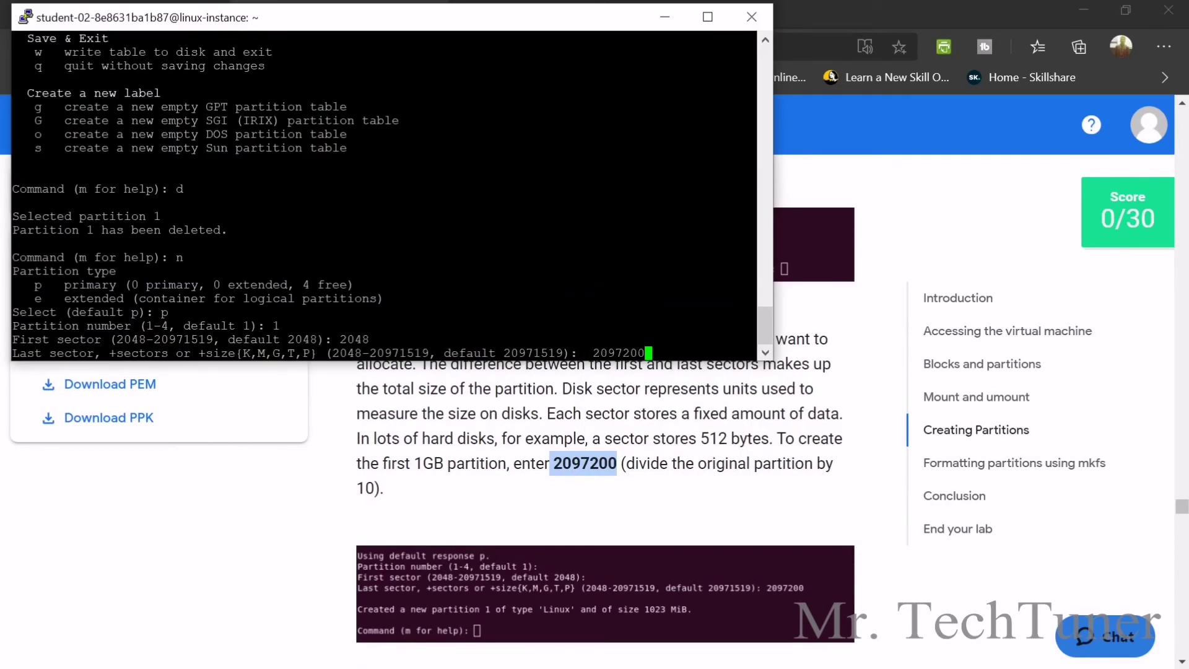
{"action": "key", "text": "Return"}
Enter 2097200 without a leading space as the last sector to create the 1GB first partition
{"action": "scroll", "coordinate": [640, 441], "scroll_direction": "down", "scroll_amount": 5}
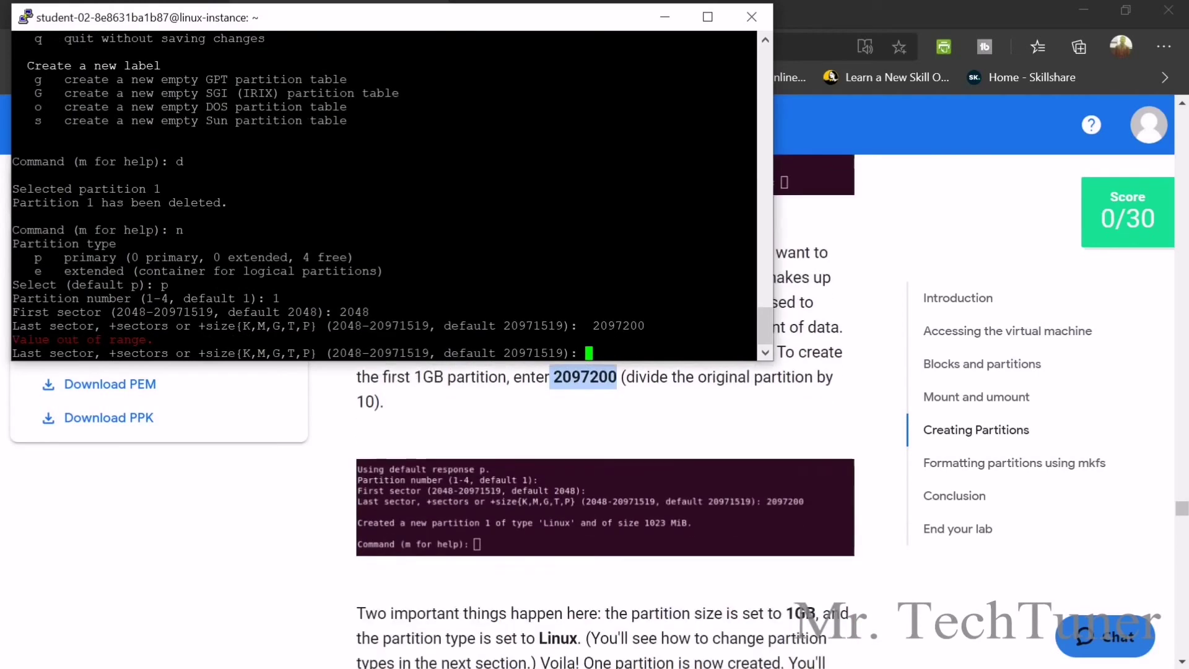
{"action": "scroll", "coordinate": [640, 441], "scroll_direction": "up", "scroll_amount": 4}
{"action": "type", "text": "20"}
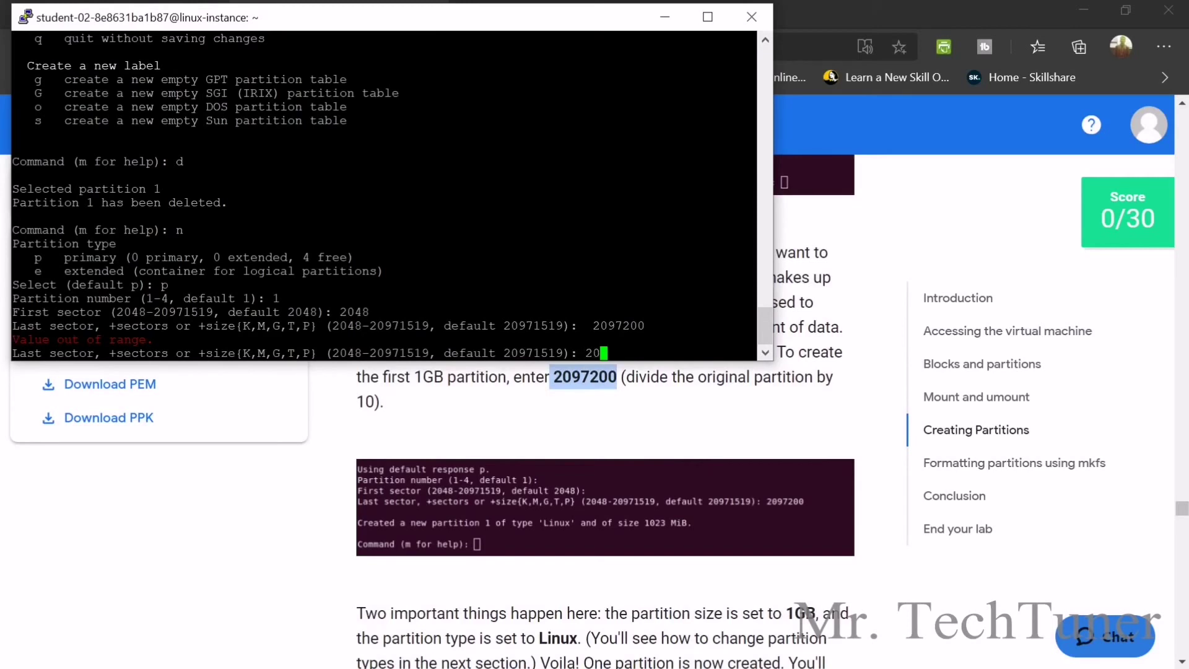
{"action": "type", "text": "97200"}
{"action": "key", "text": "Return"}
{"action": "scroll", "coordinate": [538, 433], "scroll_direction": "down", "scroll_amount": 2}
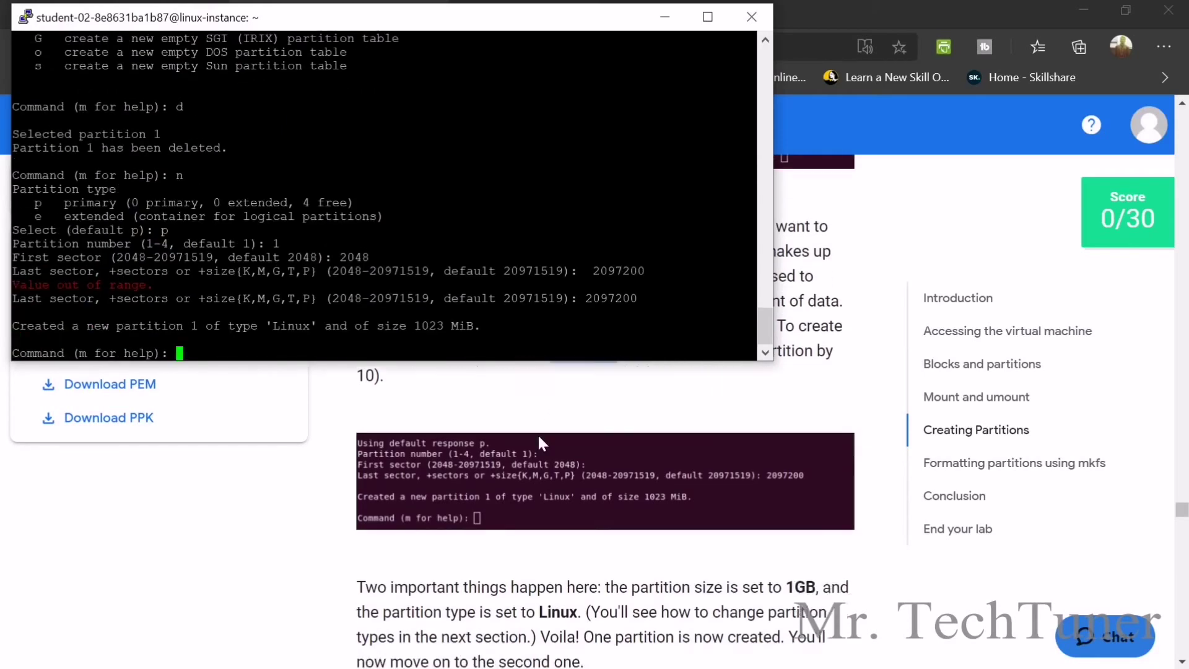
Start a second partition in fdisk with n, choosing primary type p and partition number 2
{"action": "scroll", "coordinate": [586, 474], "scroll_direction": "down", "scroll_amount": 3}
{"action": "scroll", "coordinate": [313, 390], "scroll_direction": "up", "scroll_amount": 2}
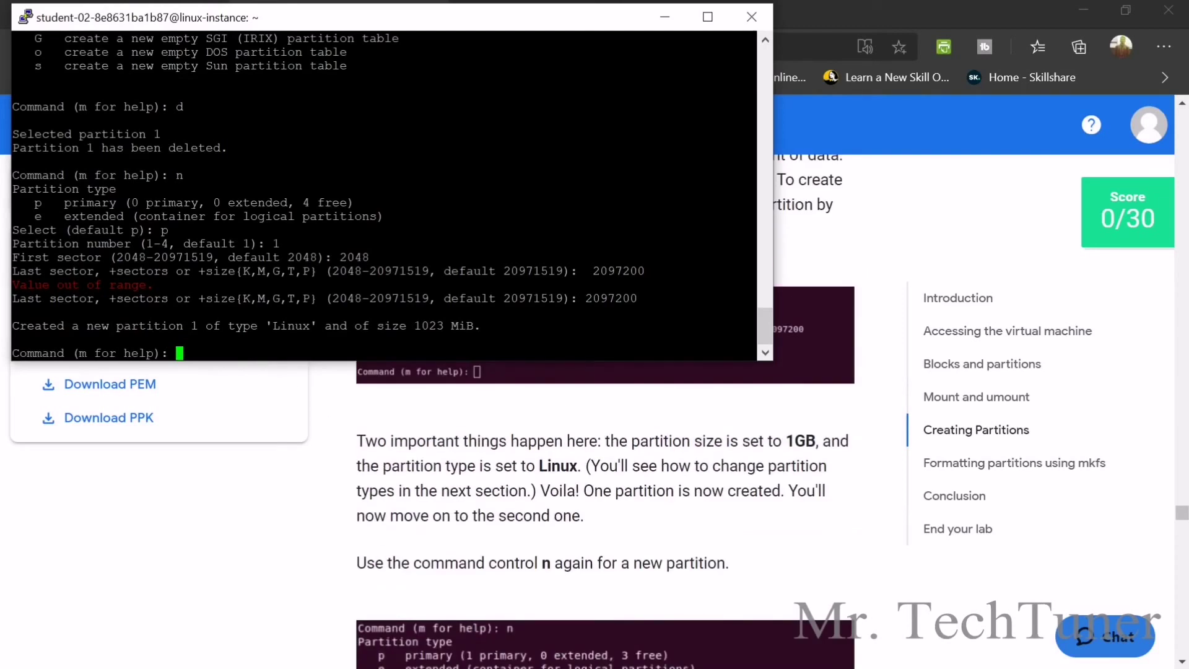
{"action": "left_click_drag", "start_coordinate": [42, 326], "coordinate": [752, 326]}
{"action": "type", "text": "n"}
{"action": "key", "text": "Return"}
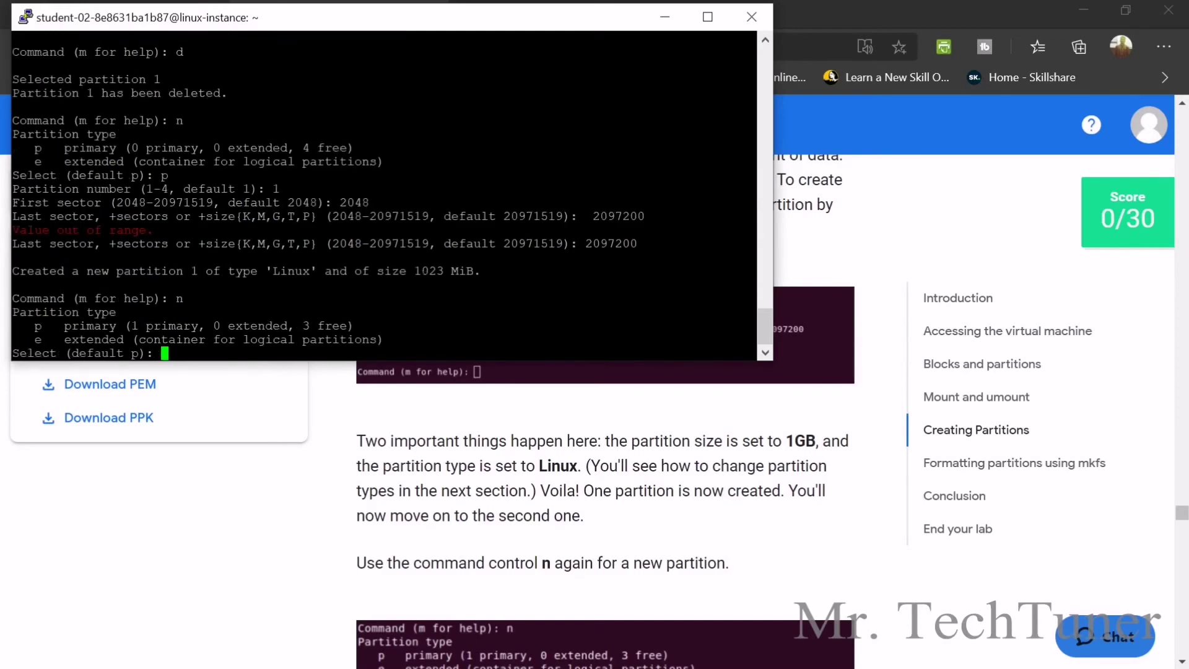
{"action": "scroll", "coordinate": [457, 501], "scroll_direction": "down", "scroll_amount": 3}
{"action": "type", "text": "p"}
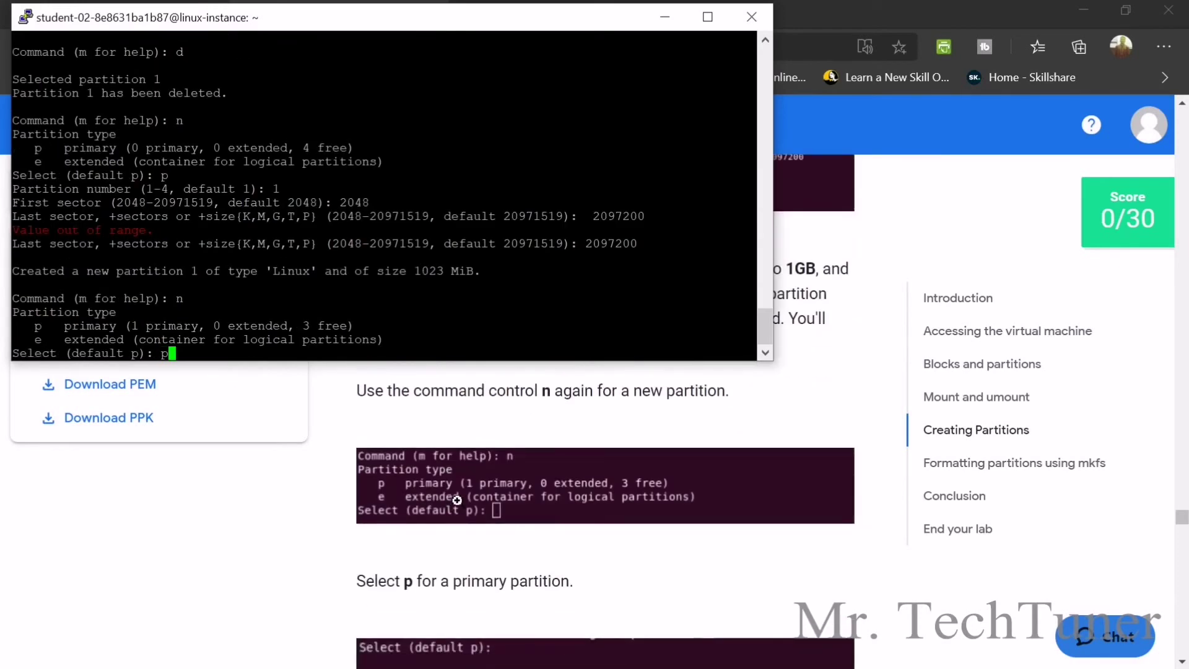
{"action": "key", "text": "Return"}
{"action": "scroll", "coordinate": [458, 500], "scroll_direction": "down", "scroll_amount": 4}
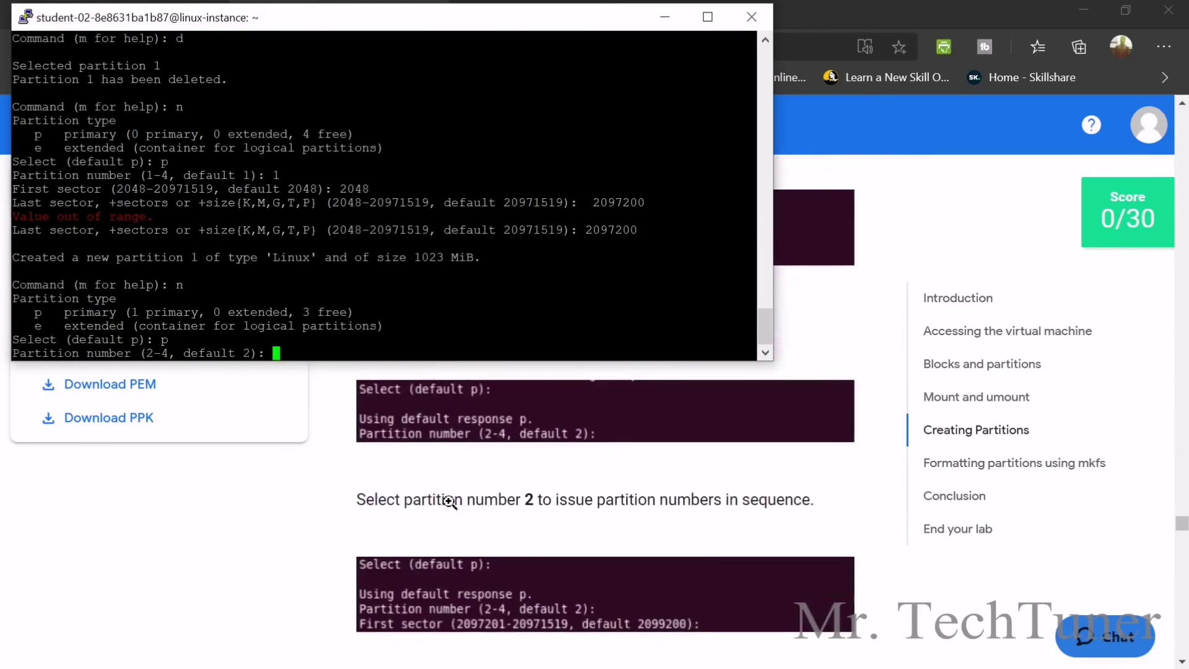
{"action": "type", "text": "2"}
{"action": "key", "text": "Return"}
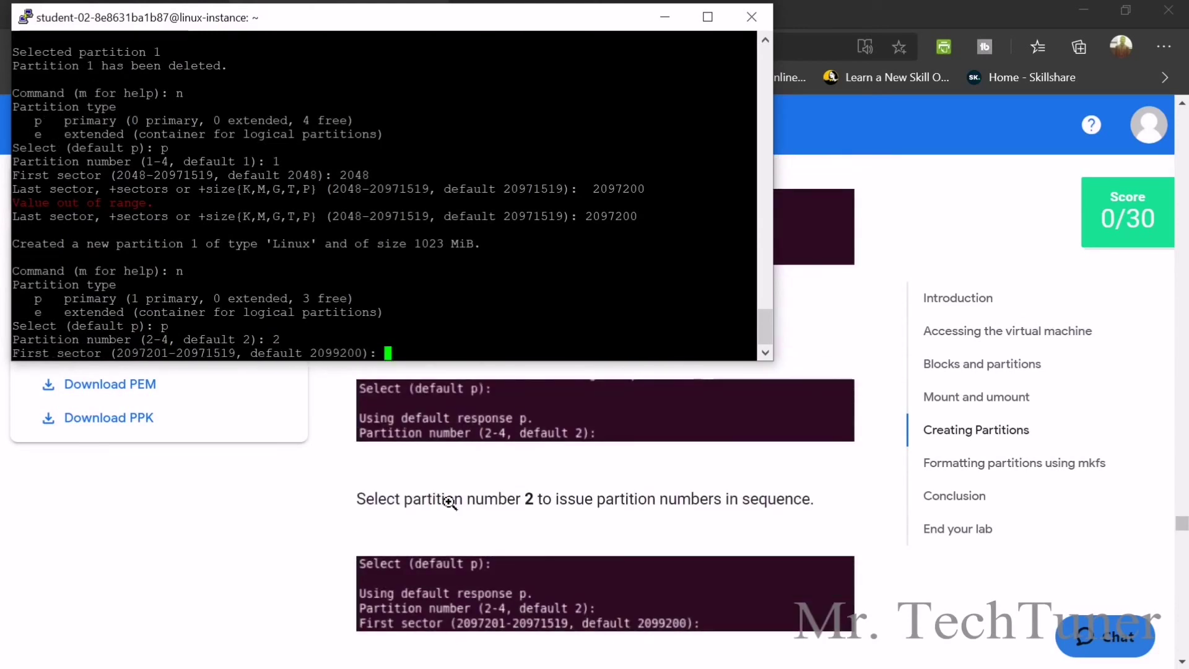
Accept the default first and last sectors so partition 2 takes the remaining disk space
{"action": "scroll", "coordinate": [608, 557], "scroll_direction": "down", "scroll_amount": 3}
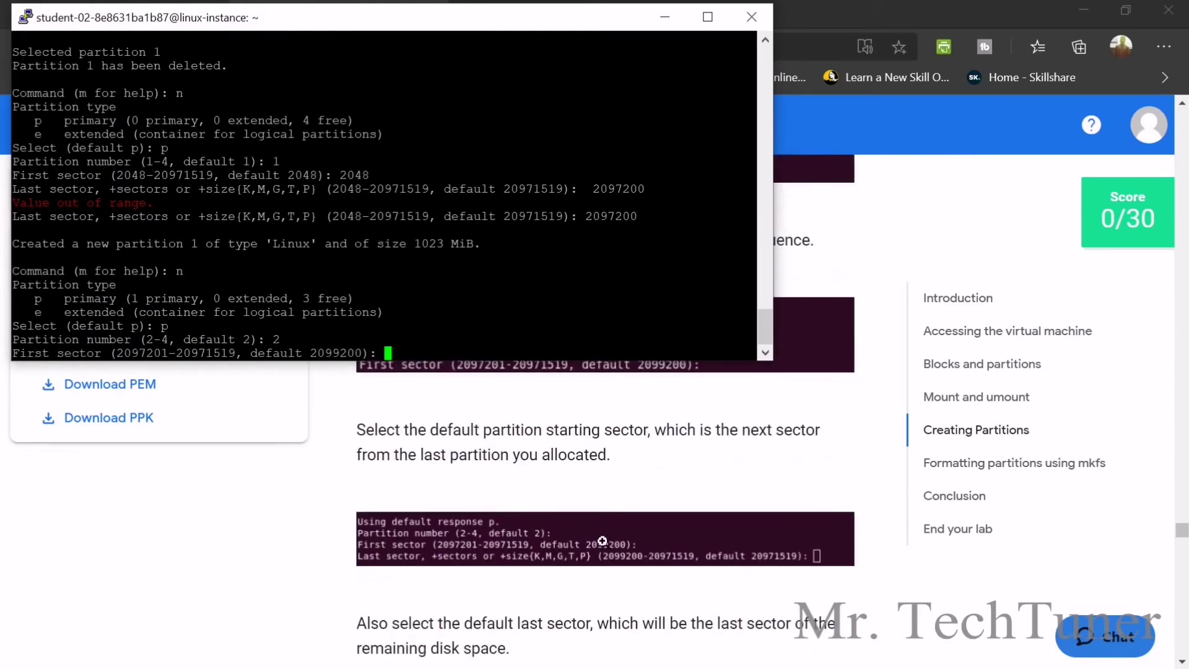
{"action": "scroll", "coordinate": [602, 541], "scroll_direction": "up", "scroll_amount": 1}
{"action": "scroll", "coordinate": [602, 542], "scroll_direction": "down", "scroll_amount": 3}
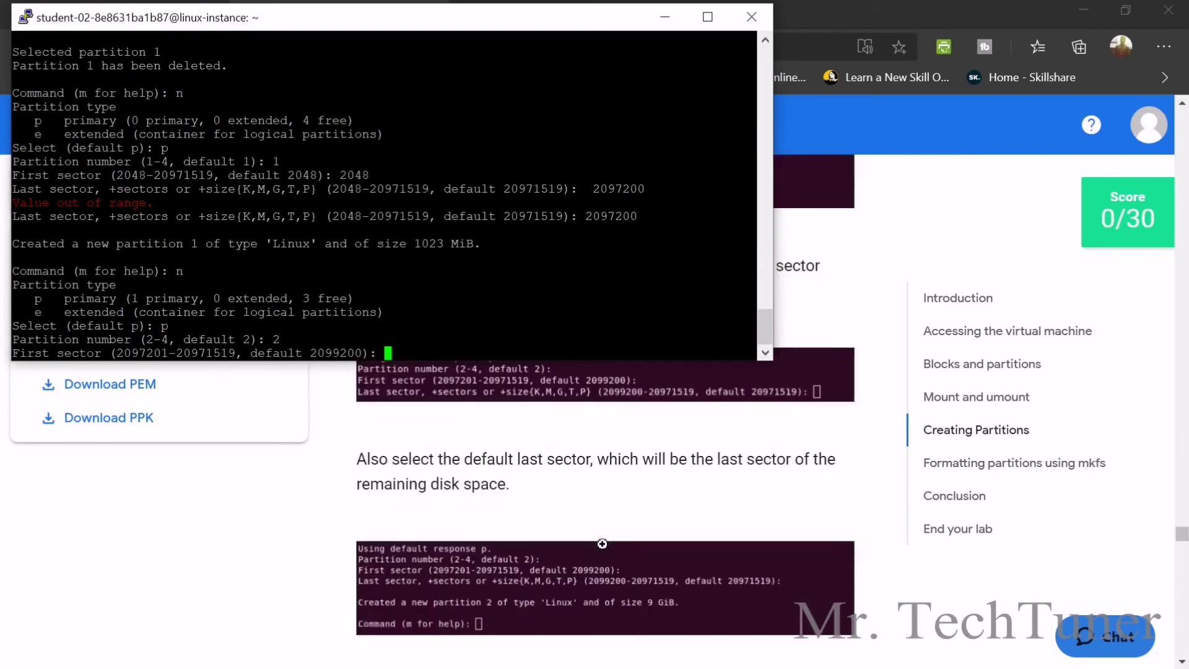
{"action": "scroll", "coordinate": [602, 544], "scroll_direction": "down", "scroll_amount": 2}
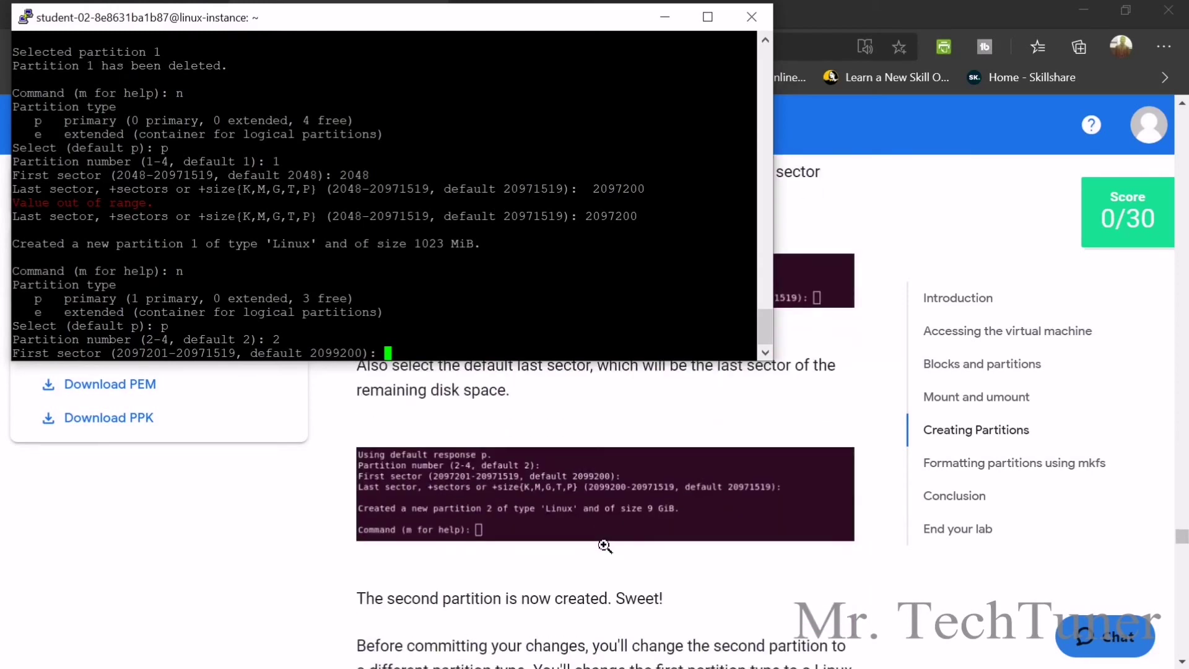
{"action": "key", "text": "Return"}
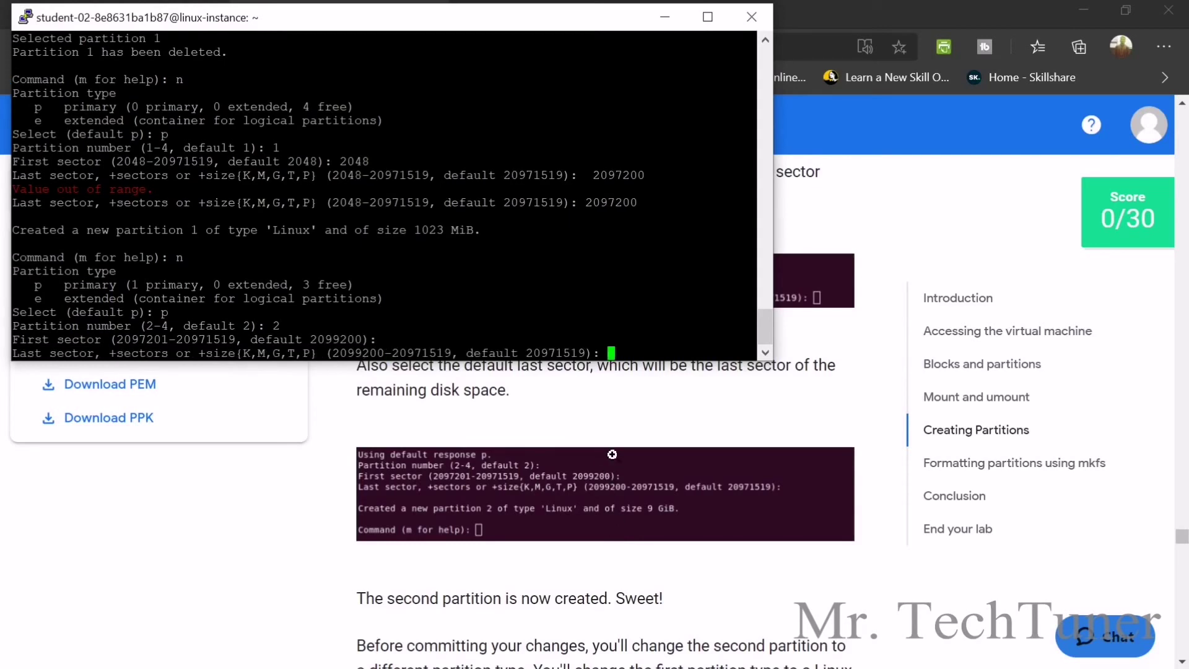
{"action": "key", "text": "Return"}
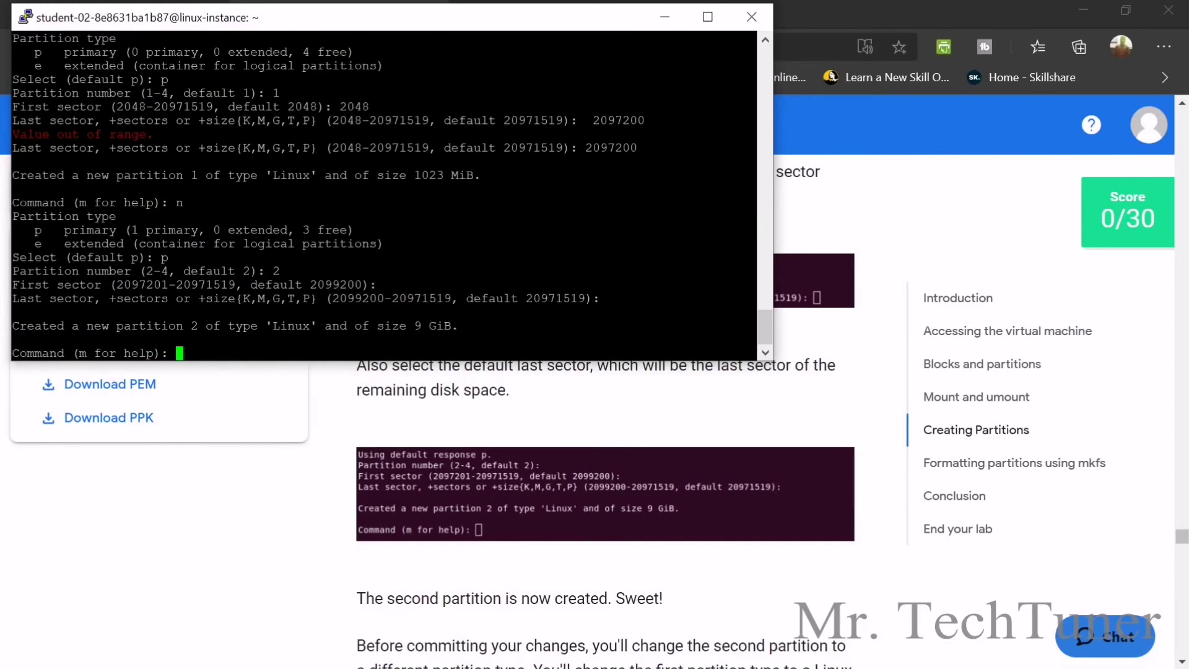
Start changing a partition's type in fdisk with t and accept the default partition number 2
{"action": "scroll", "coordinate": [464, 427], "scroll_direction": "down", "scroll_amount": 3}
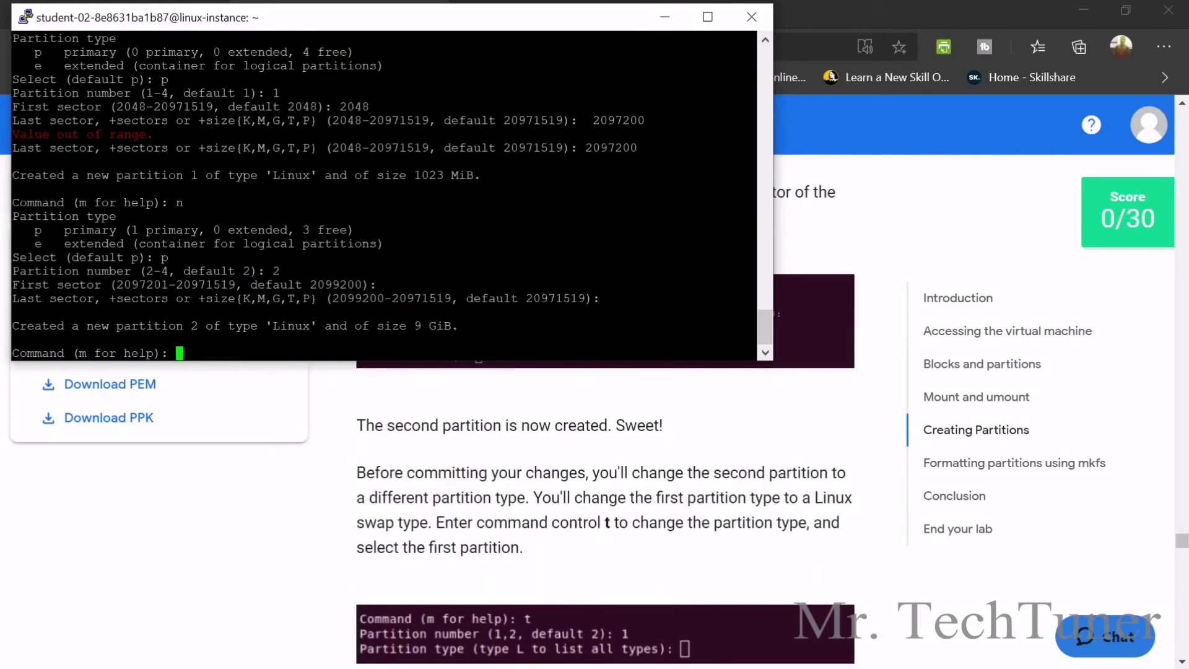
{"action": "type", "text": "t"}
{"action": "key", "text": "Return"}
{"action": "scroll", "coordinate": [605, 434], "scroll_direction": "down", "scroll_amount": 3}
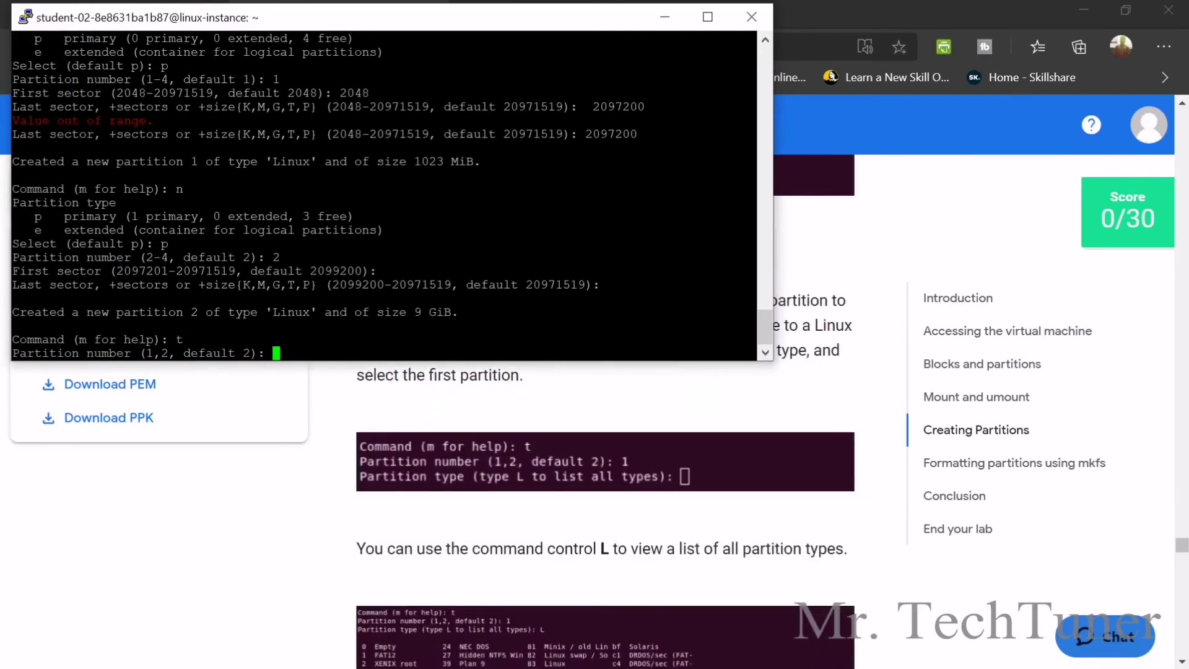
{"action": "key", "text": "Return"}
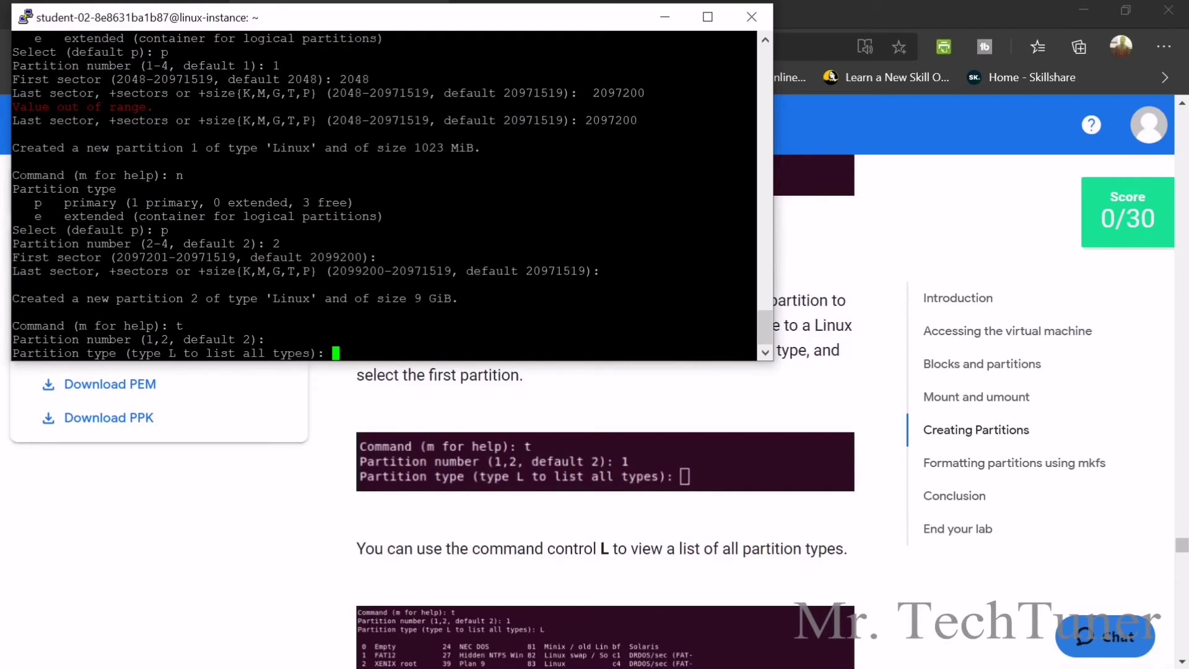
List all partition types with l, maximize the terminal window, and highlight the whole type list
{"action": "type", "text": "l"}
{"action": "key", "text": "Return"}
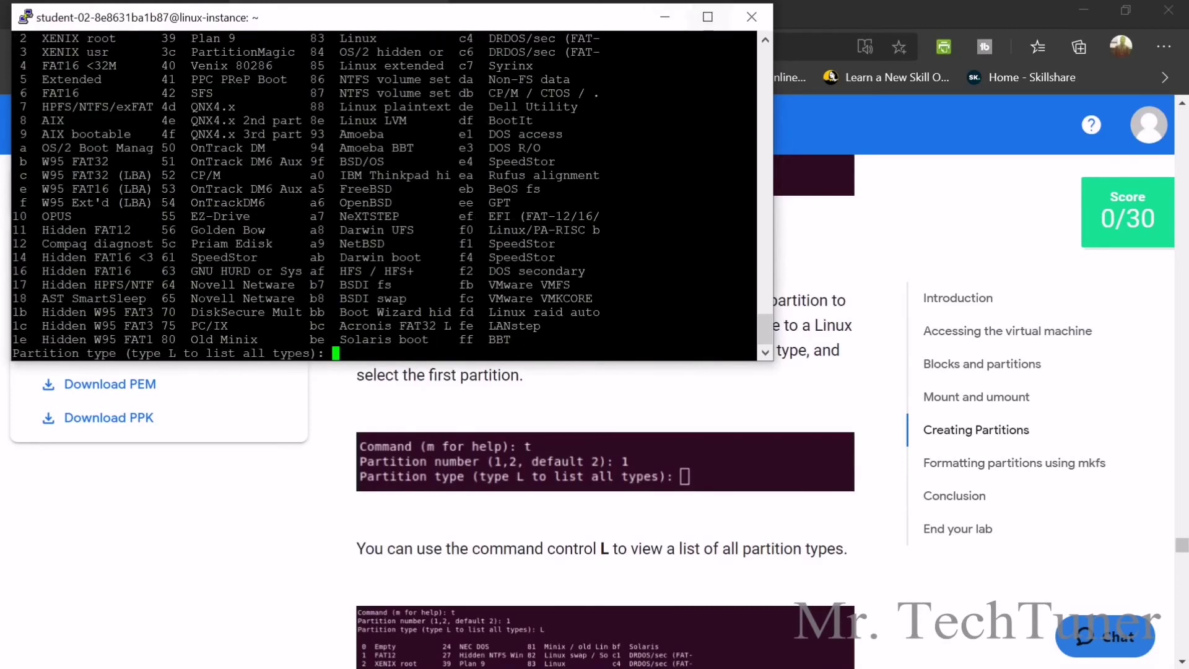
{"action": "left_click", "coordinate": [708, 16]}
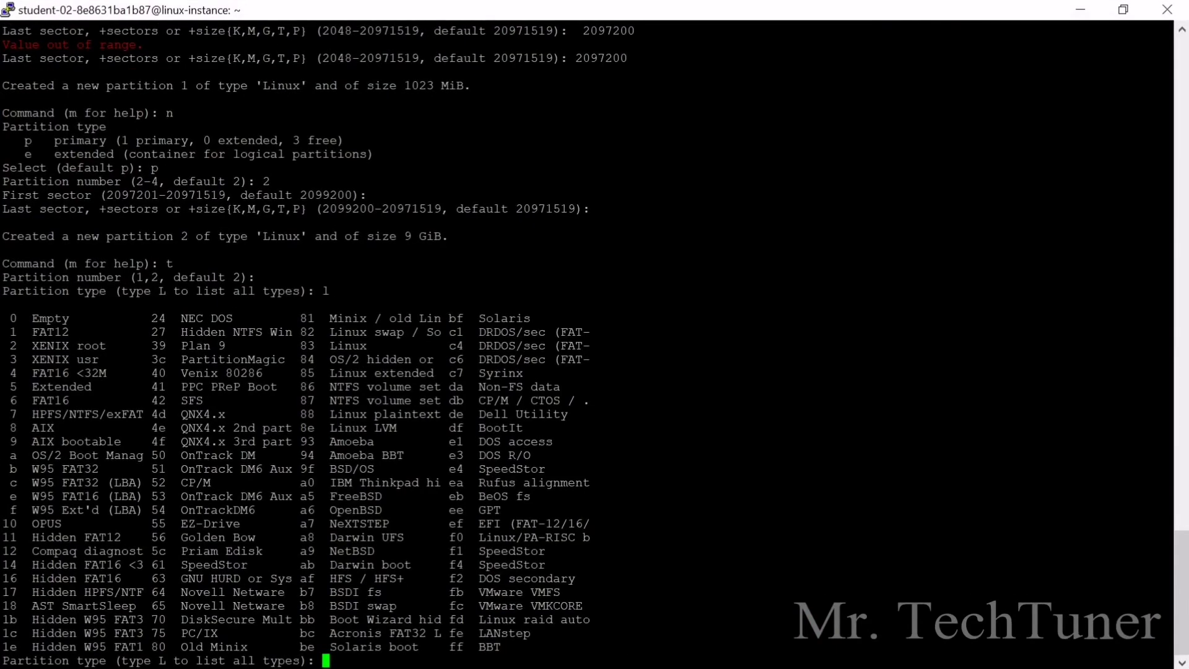
{"action": "left_click_drag", "start_coordinate": [5, 304], "coordinate": [1164, 662]}
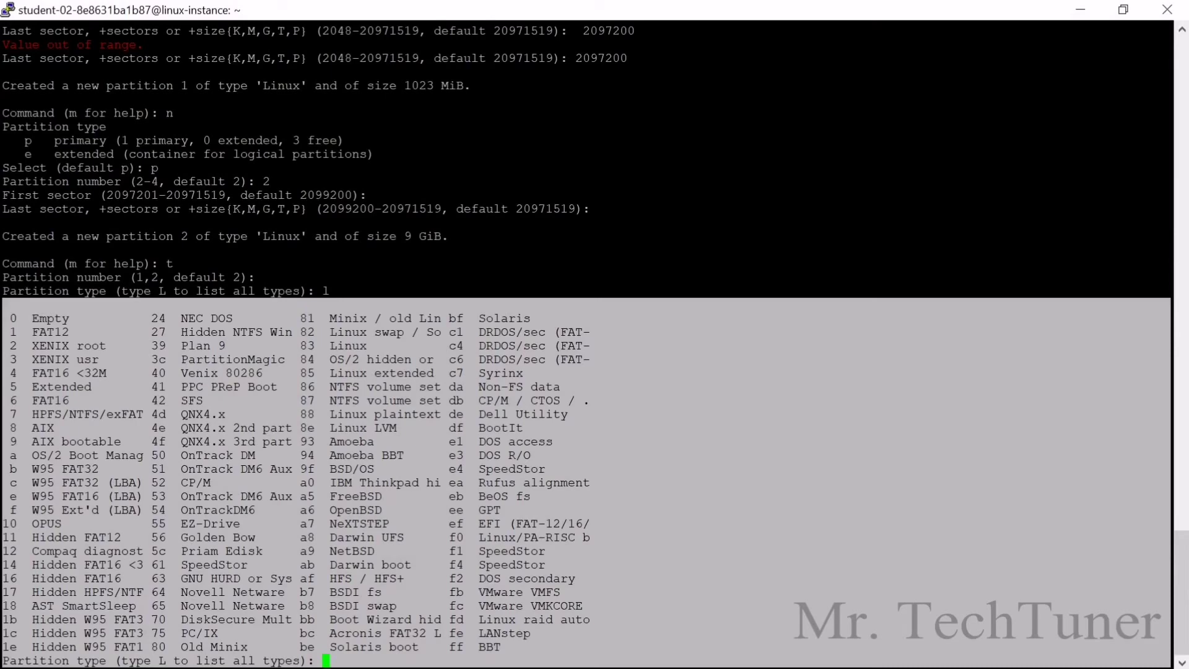
Set the selected partition's type to 82 (Linux swap / Solaris) in fdisk
{"action": "left_click_drag", "start_coordinate": [301, 359], "coordinate": [434, 359]}
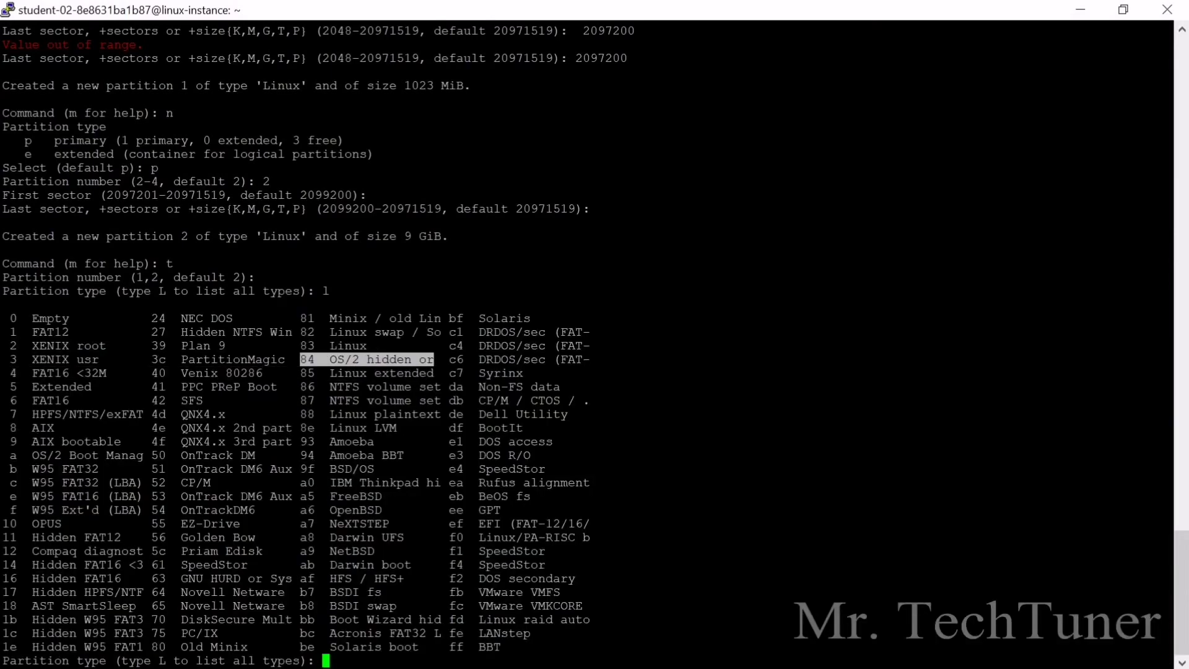
{"action": "left_click", "coordinate": [1123, 9]}
{"action": "scroll", "coordinate": [566, 403], "scroll_direction": "down", "scroll_amount": 5}
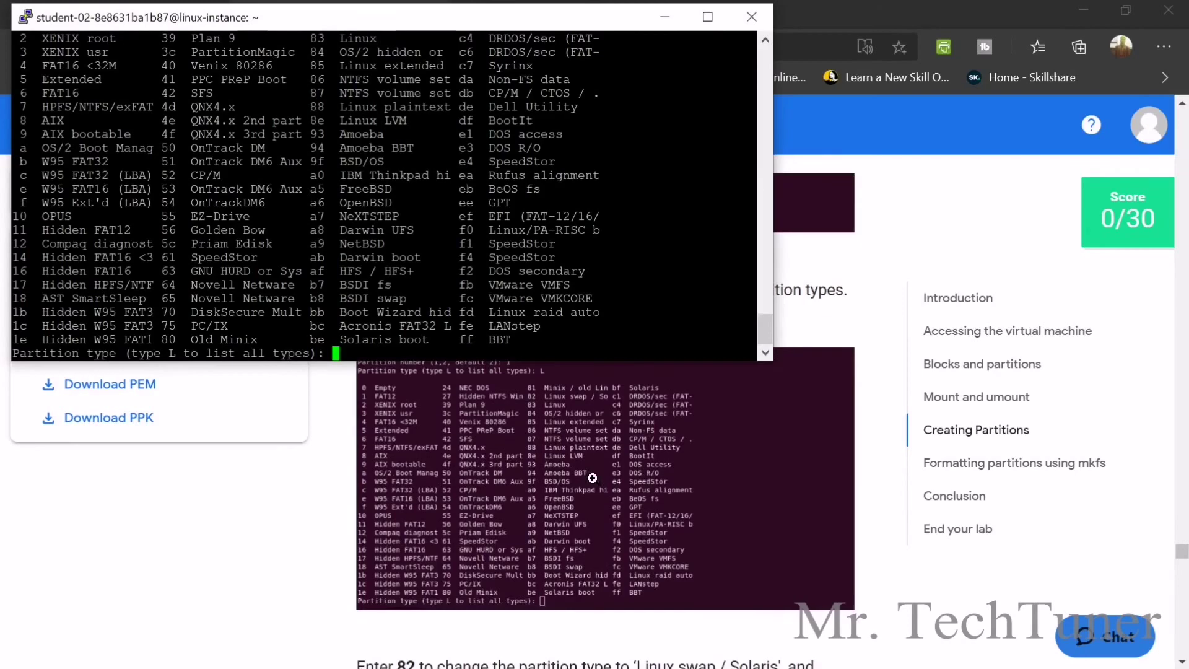
{"action": "scroll", "coordinate": [596, 485], "scroll_direction": "down", "scroll_amount": 1}
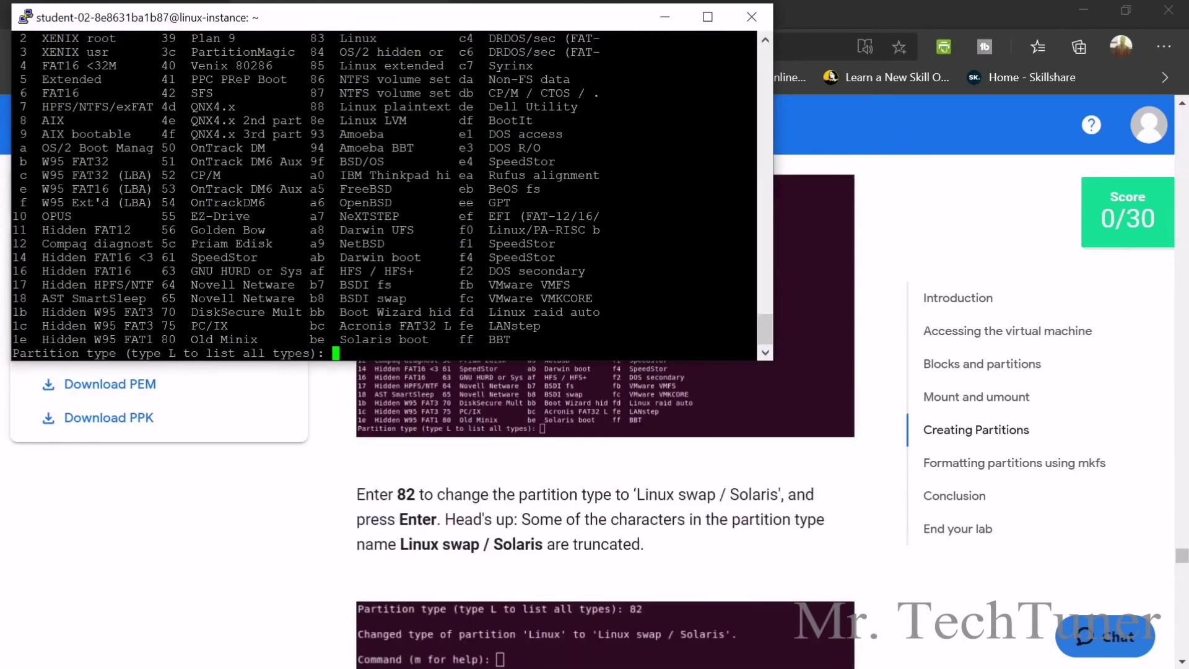
{"action": "type", "text": "82"}
{"action": "scroll", "coordinate": [384, 195], "scroll_direction": "up", "scroll_amount": 4}
{"action": "left_click_drag", "start_coordinate": [311, 189], "coordinate": [474, 189]}
{"action": "scroll", "coordinate": [384, 195], "scroll_direction": "down", "scroll_amount": 4}
{"action": "key", "text": "Return"}
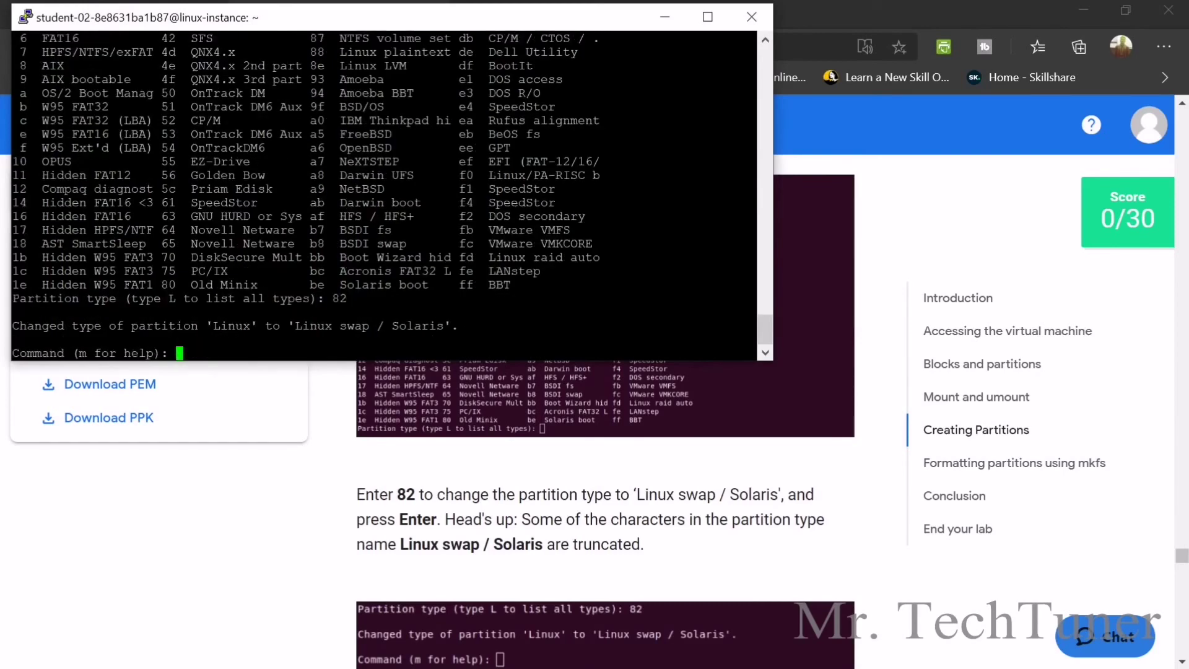
Read the lab's next instructions and verify the edited partition table in fdisk with v
{"action": "scroll", "coordinate": [778, 473], "scroll_direction": "down", "scroll_amount": 1}
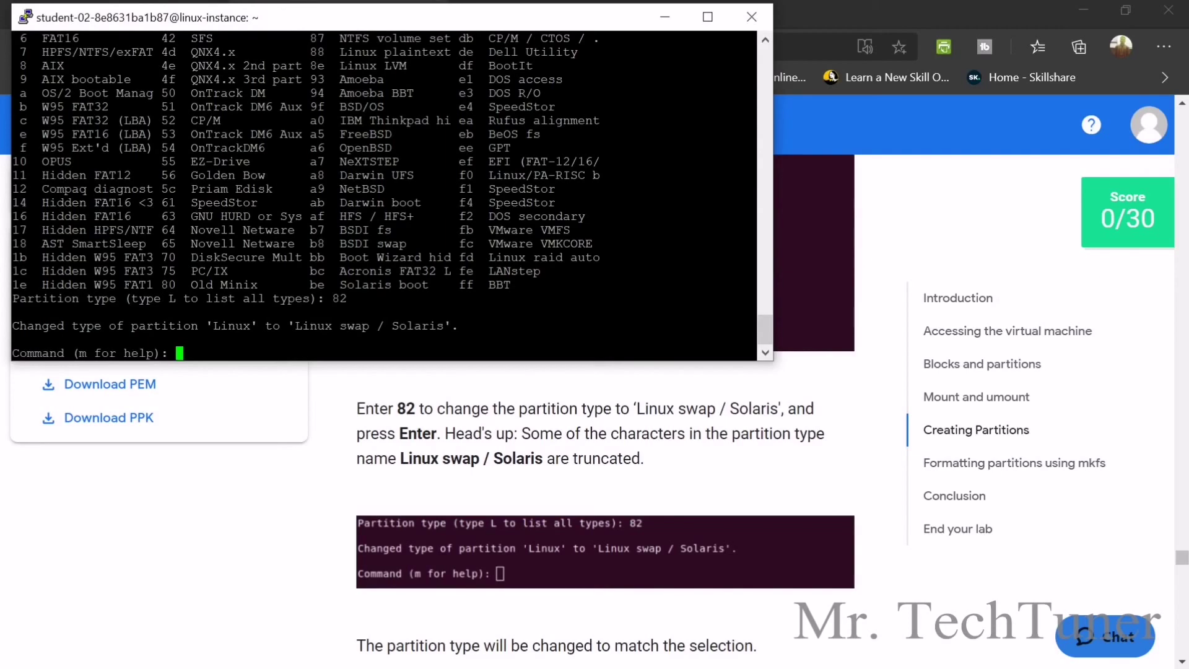
{"action": "scroll", "coordinate": [604, 495], "scroll_direction": "down", "scroll_amount": 1}
{"action": "scroll", "coordinate": [604, 496], "scroll_direction": "down", "scroll_amount": 1}
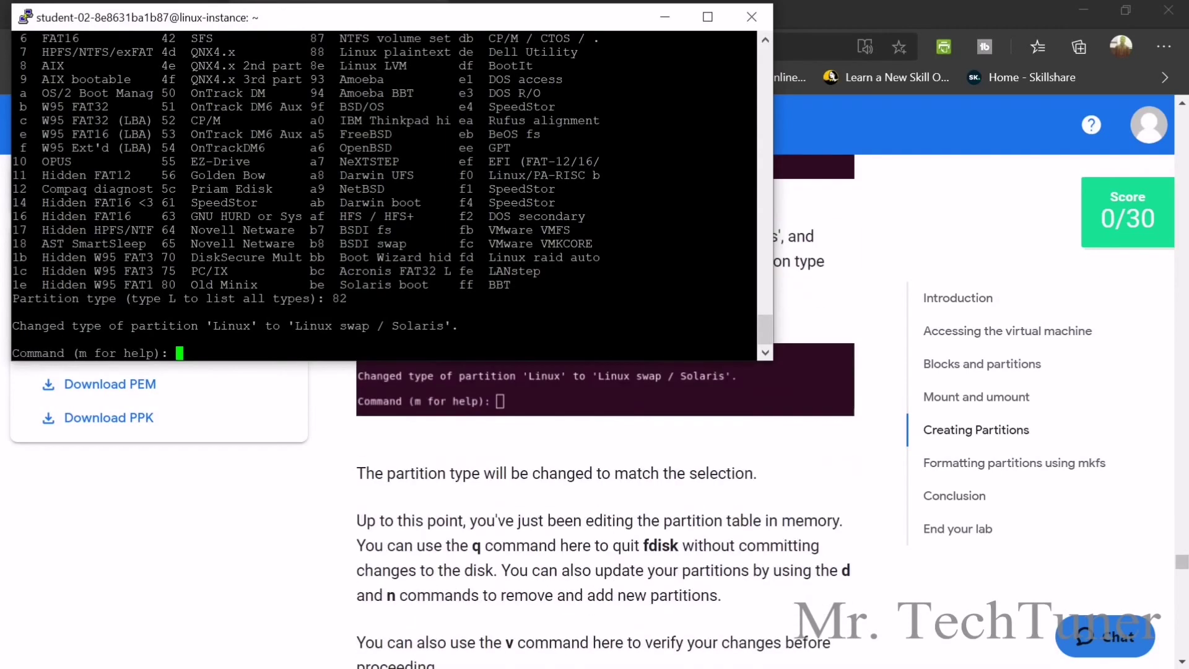
{"action": "scroll", "coordinate": [578, 466], "scroll_direction": "down", "scroll_amount": 1}
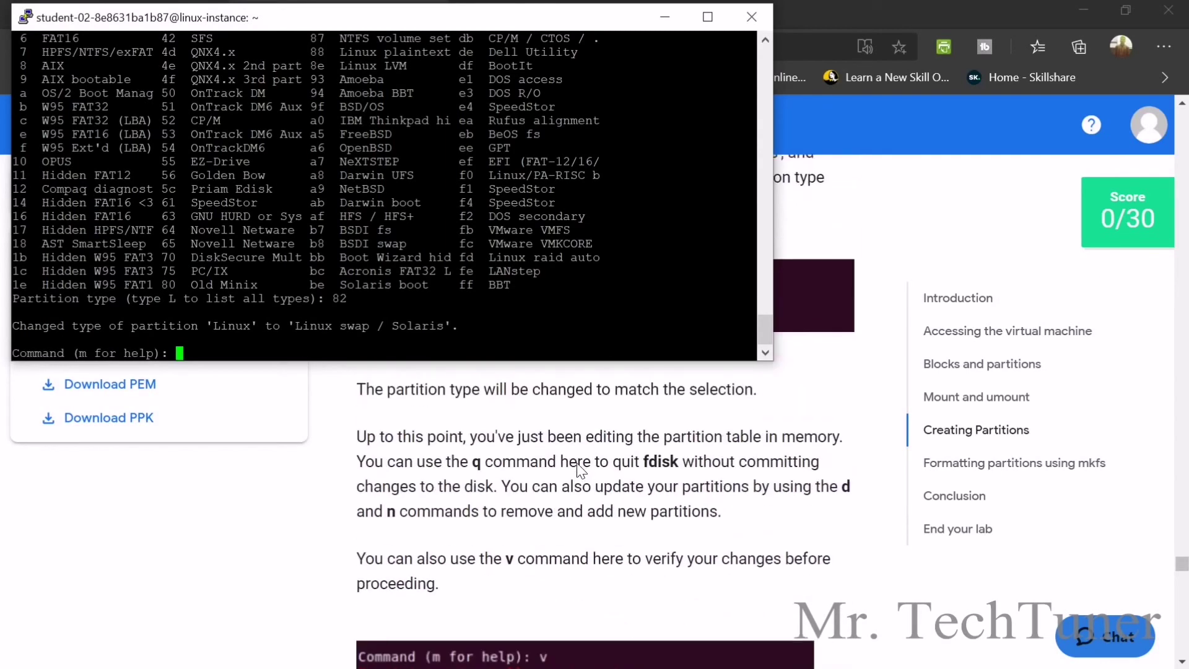
{"action": "scroll", "coordinate": [578, 466], "scroll_direction": "down", "scroll_amount": 1}
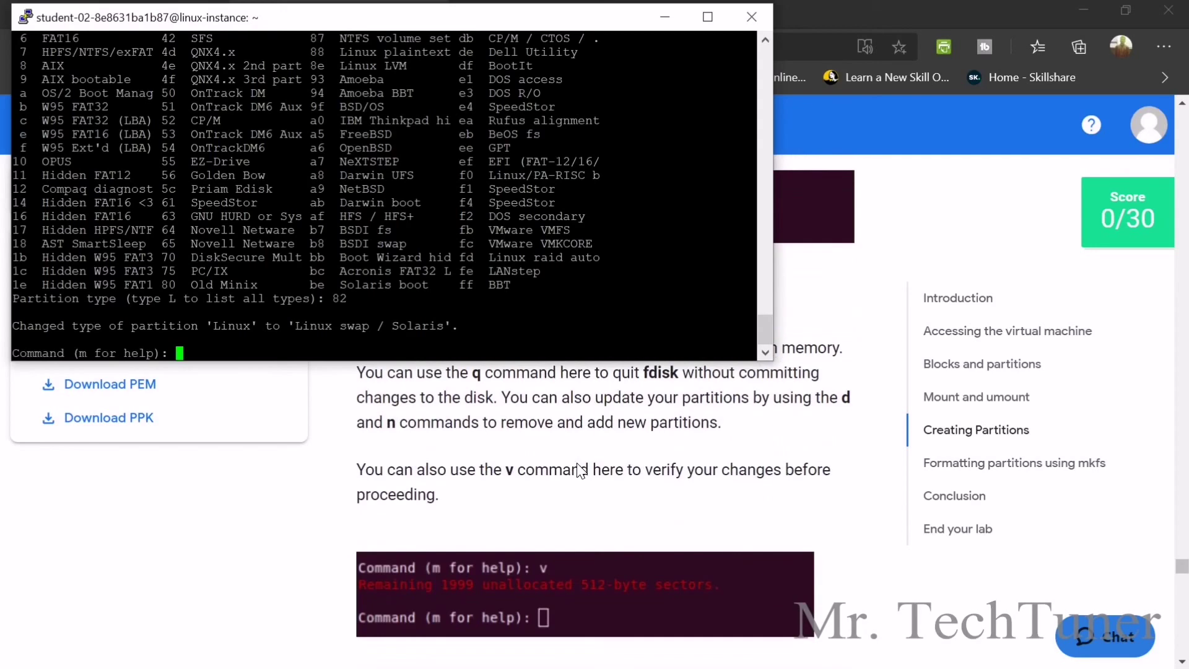
{"action": "type", "text": "v"}
{"action": "key", "text": "Return"}
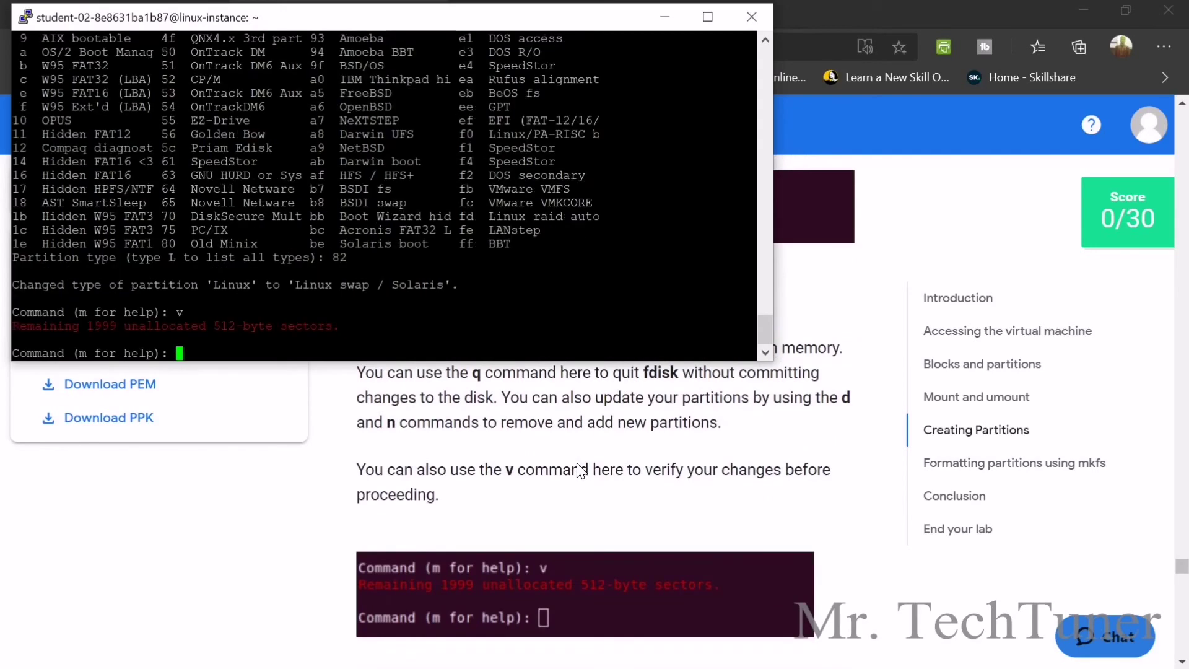
Commit the new partition table to the disk with the fdisk command w
{"action": "scroll", "coordinate": [502, 447], "scroll_direction": "down", "scroll_amount": 1}
{"action": "scroll", "coordinate": [498, 441], "scroll_direction": "down", "scroll_amount": 3}
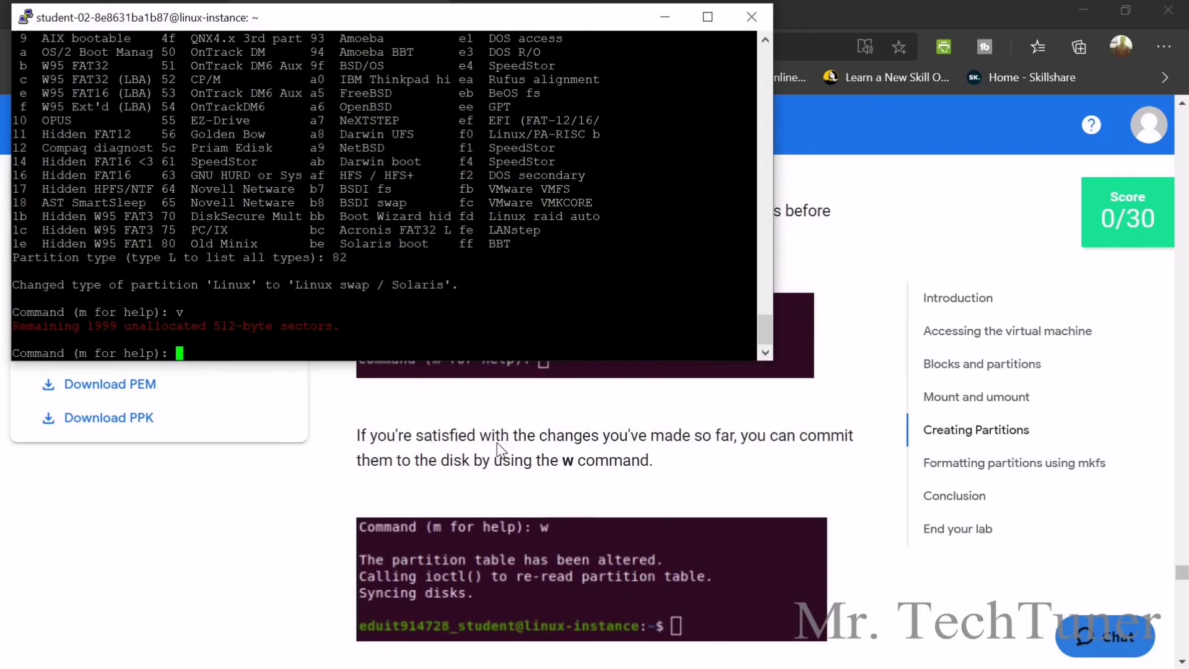
{"action": "type", "text": "w"}
{"action": "key", "text": "Return"}
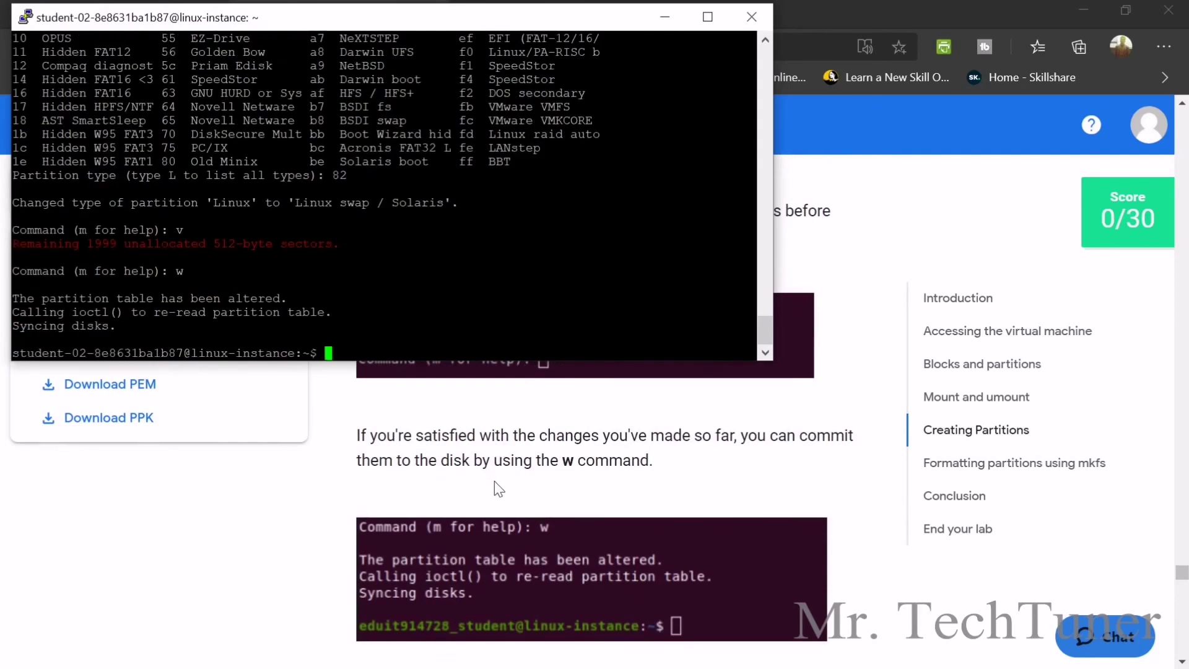
Check the lab progress for the Partitioning objective on the Qwiklabs page in the browser
{"action": "scroll", "coordinate": [495, 485], "scroll_direction": "down", "scroll_amount": 1}
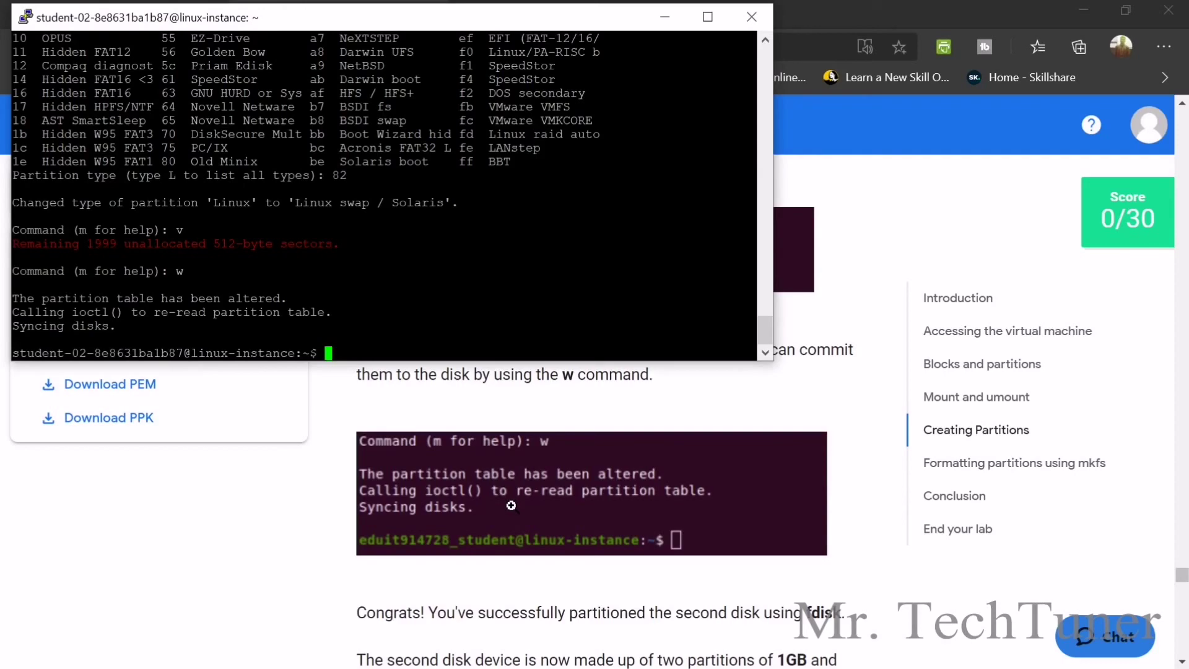
{"action": "scroll", "coordinate": [515, 518], "scroll_direction": "down", "scroll_amount": 1}
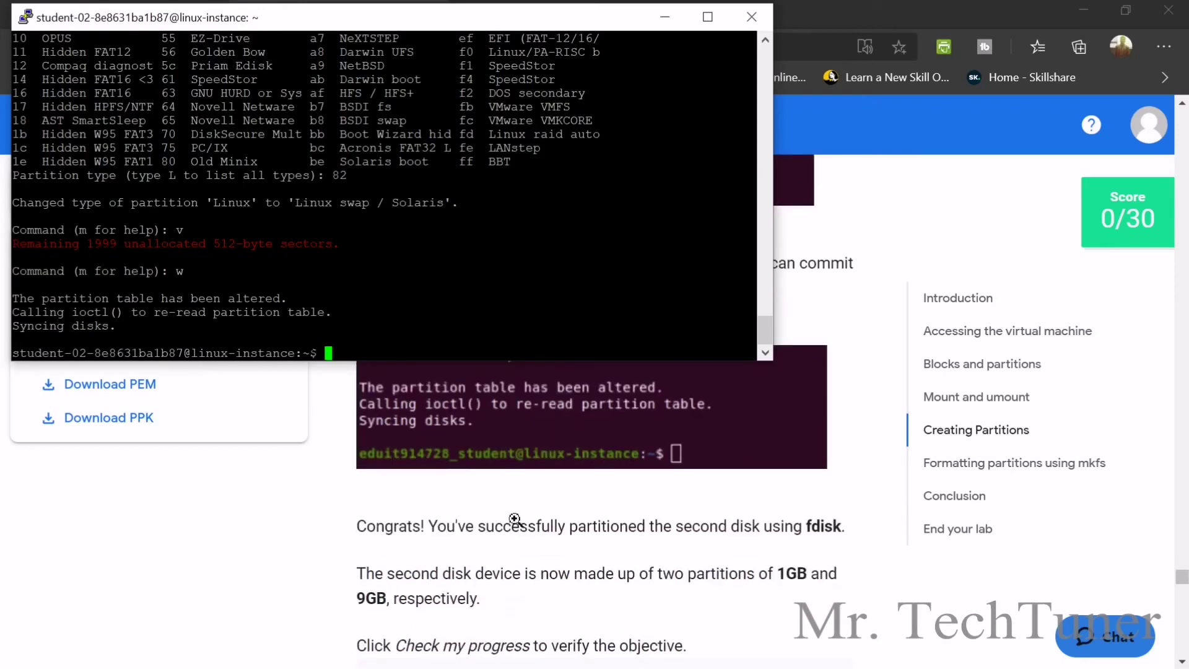
{"action": "scroll", "coordinate": [514, 519], "scroll_direction": "down", "scroll_amount": 2}
{"action": "left_click", "coordinate": [527, 555]}
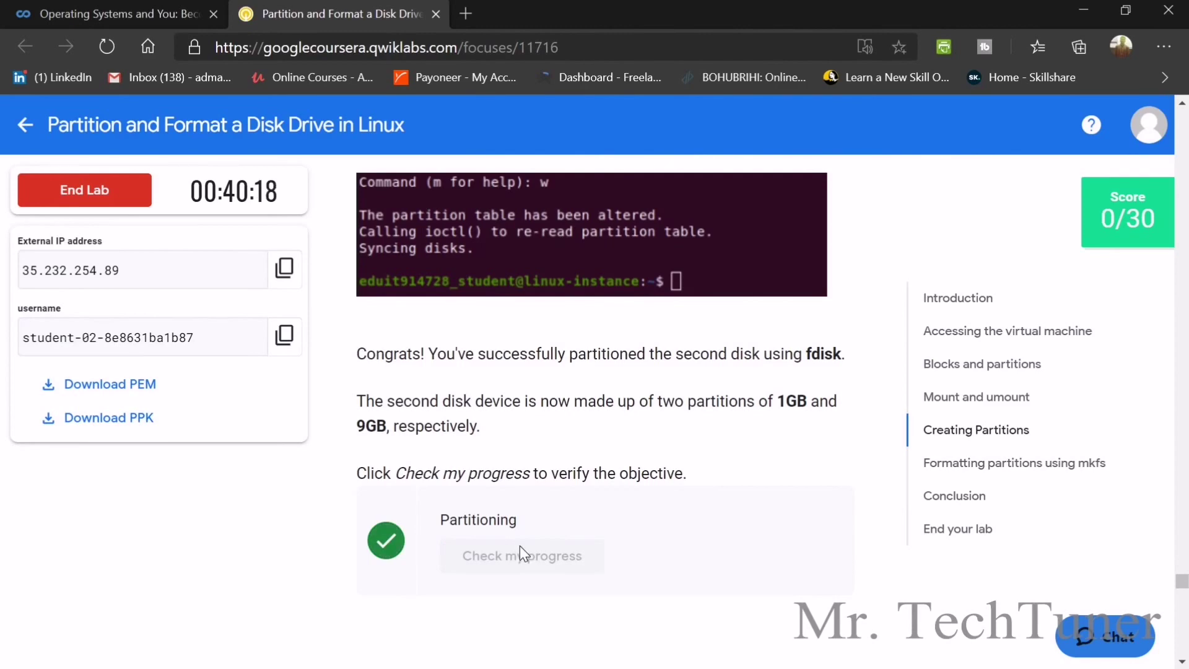
{"action": "scroll", "coordinate": [603, 514], "scroll_direction": "up", "scroll_amount": 3}
{"action": "scroll", "coordinate": [604, 489], "scroll_direction": "down", "scroll_amount": 4}
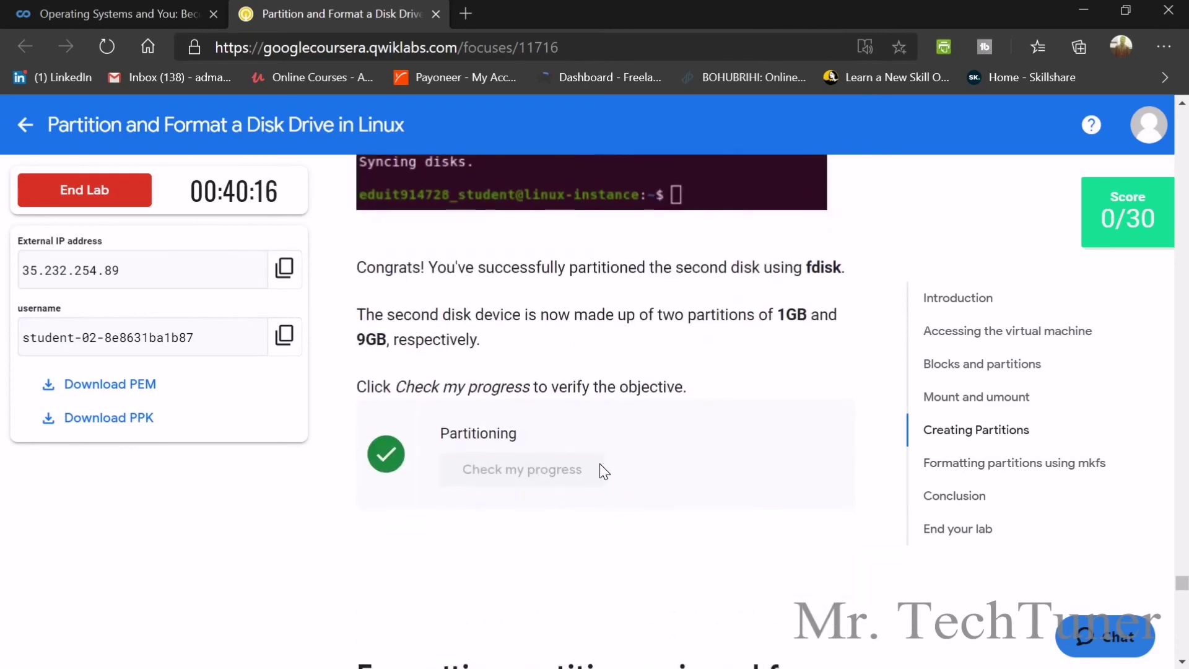
Copy the lab's lsblk command and run it in the PuTTY terminal to list the block devices
{"action": "scroll", "coordinate": [604, 471], "scroll_direction": "down", "scroll_amount": 5}
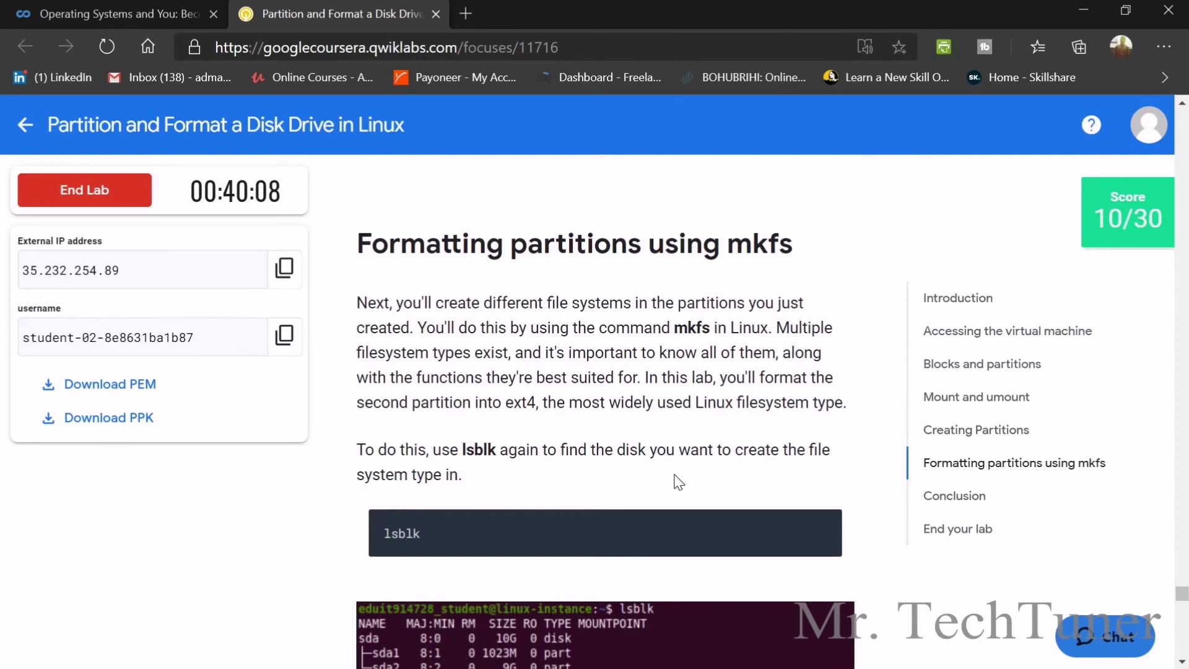
{"action": "left_click", "coordinate": [829, 525]}
{"action": "key", "text": "alt+Tab"}
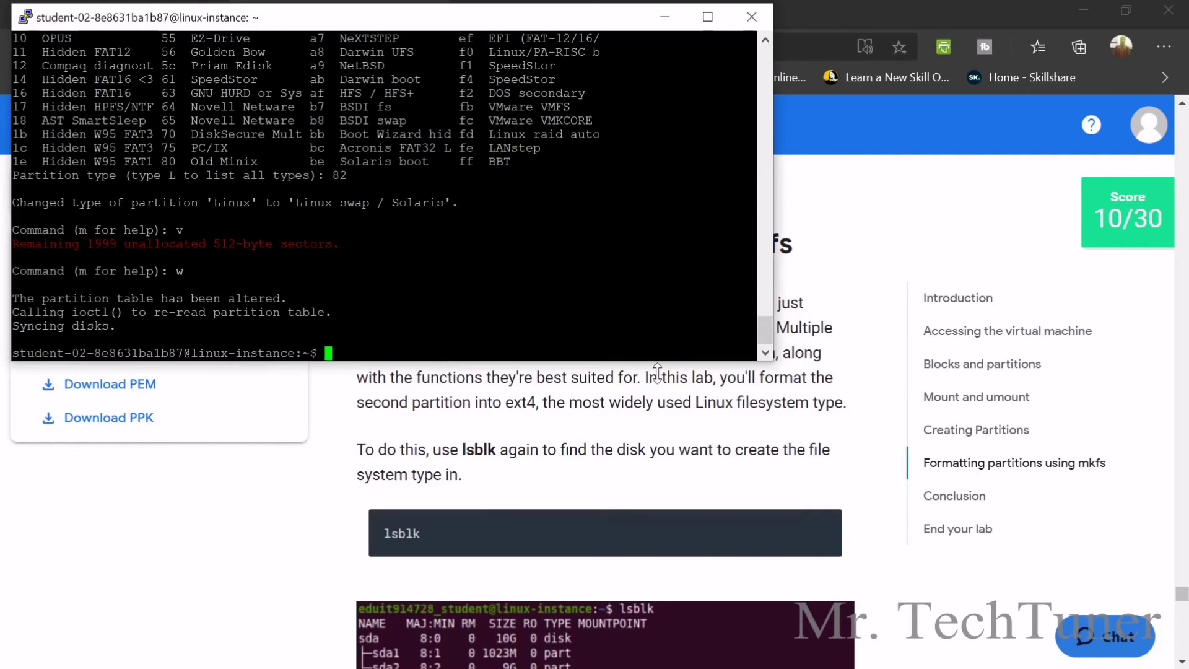
{"action": "key", "text": "shift+Insert"}
{"action": "key", "text": "Return"}
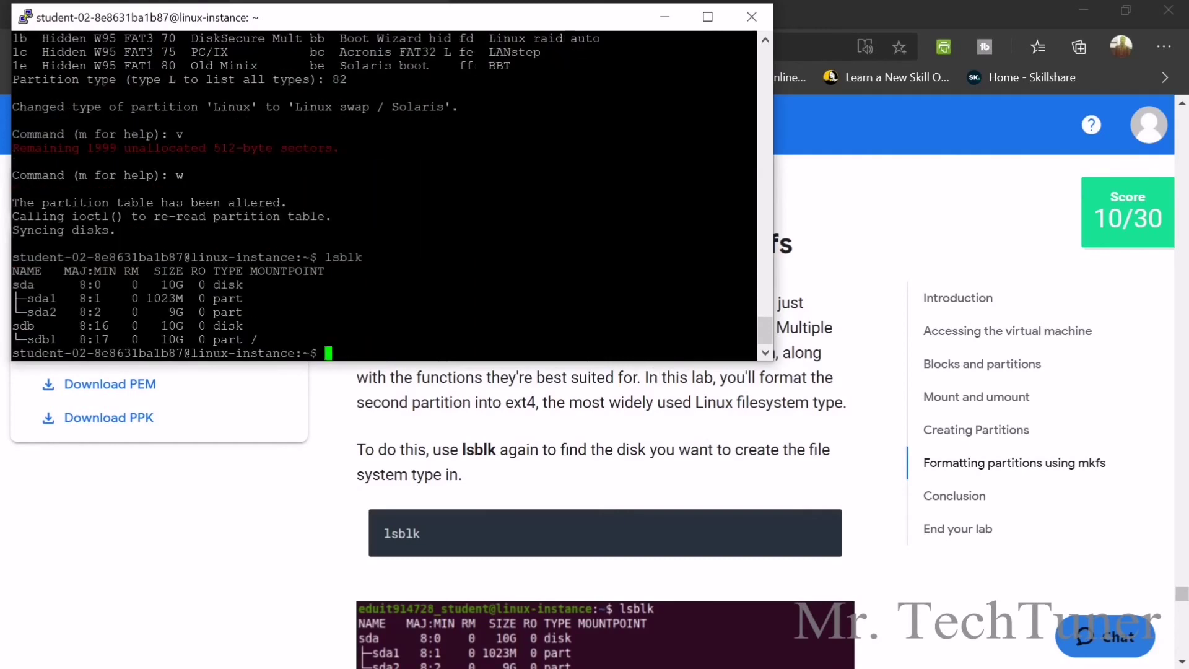
Copy the lab's ext4 mkfs command for the second partition and paste it at the PuTTY shell prompt
{"action": "scroll", "coordinate": [425, 411], "scroll_direction": "down", "scroll_amount": 3}
{"action": "scroll", "coordinate": [441, 433], "scroll_direction": "down", "scroll_amount": 5}
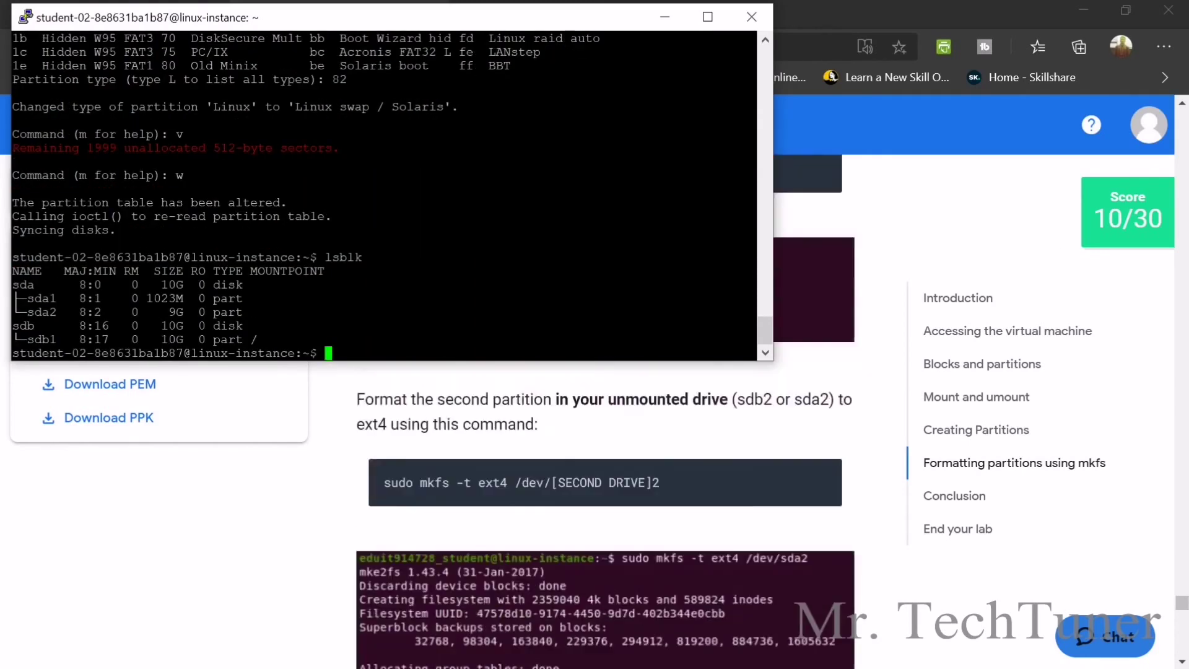
{"action": "left_click", "coordinate": [825, 415]}
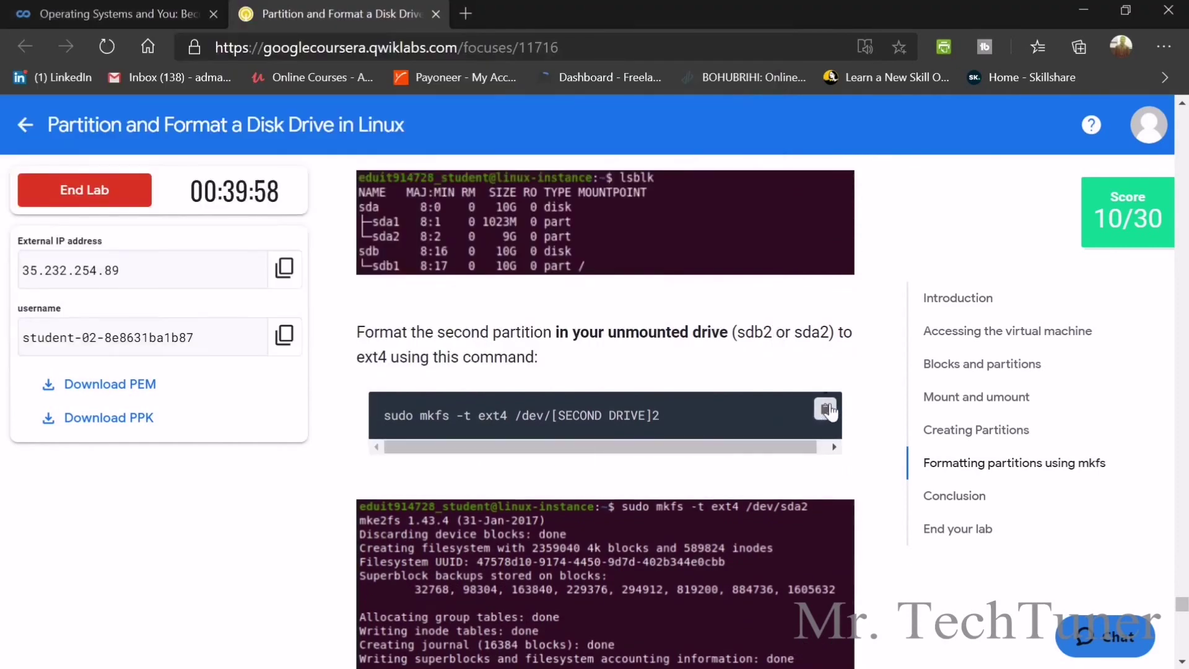
{"action": "key", "text": "alt+Tab"}
{"action": "scroll", "coordinate": [684, 372], "scroll_direction": "up", "scroll_amount": 1}
{"action": "key", "text": "shift+Insert"}
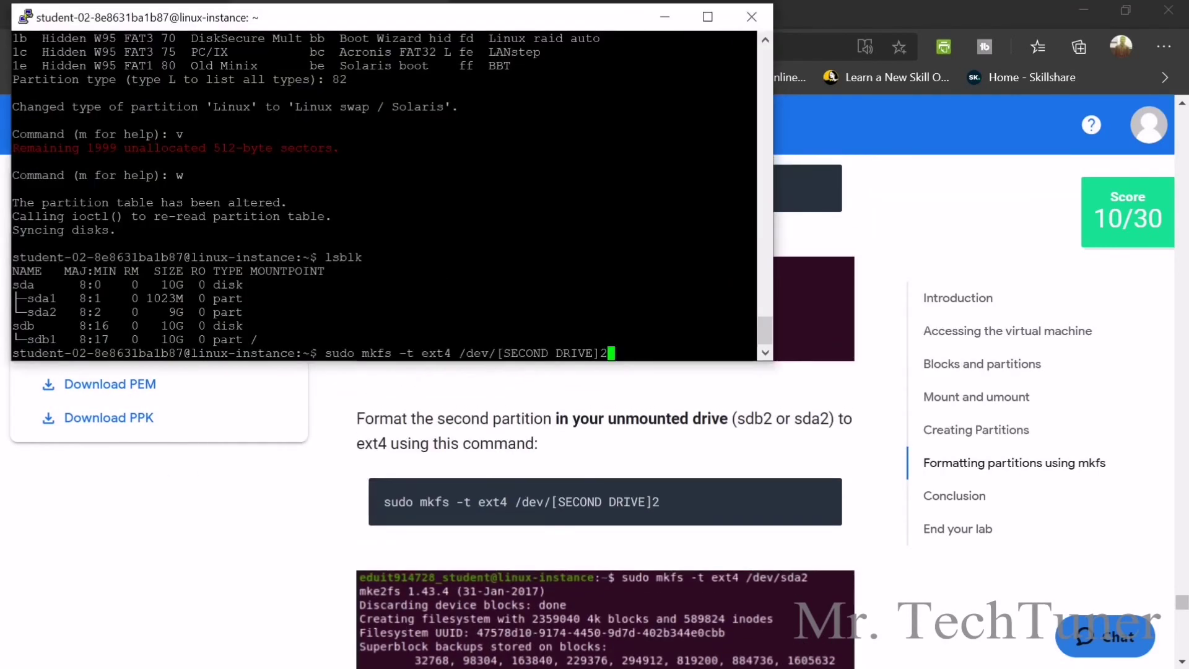
Replace the [SECOND DRIVE] placeholder with sda and run sudo mkfs -t ext4 /dev/sda2
{"action": "key", "text": "Left"}
{"action": "key", "text": "Left"}
{"action": "key", "text": "BackSpace"}
{"action": "key", "text": "BackSpace"}
{"action": "key", "text": "BackSpace"}
{"action": "key", "text": "BackSpace"}
{"action": "key", "text": "Delete"}
{"action": "key", "text": "BackSpace"}
{"action": "key", "text": "BackSpace"}
{"action": "key", "text": "BackSpace"}
{"action": "key", "text": "BackSpace"}
{"action": "key", "text": "BackSpace"}
{"action": "key", "text": "BackSpace"}
{"action": "key", "text": "BackSpace"}
{"action": "key", "text": "BackSpace"}
{"action": "key", "text": "BackSpace"}
{"action": "type", "text": "sda"}
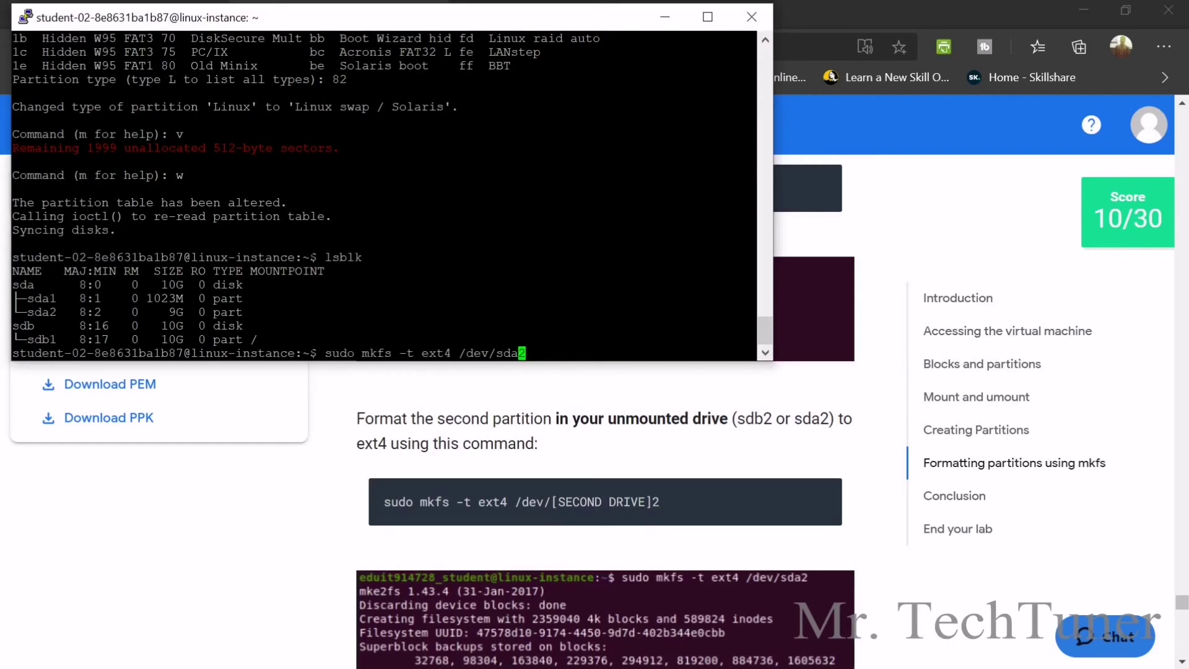
{"action": "key", "text": "Return"}
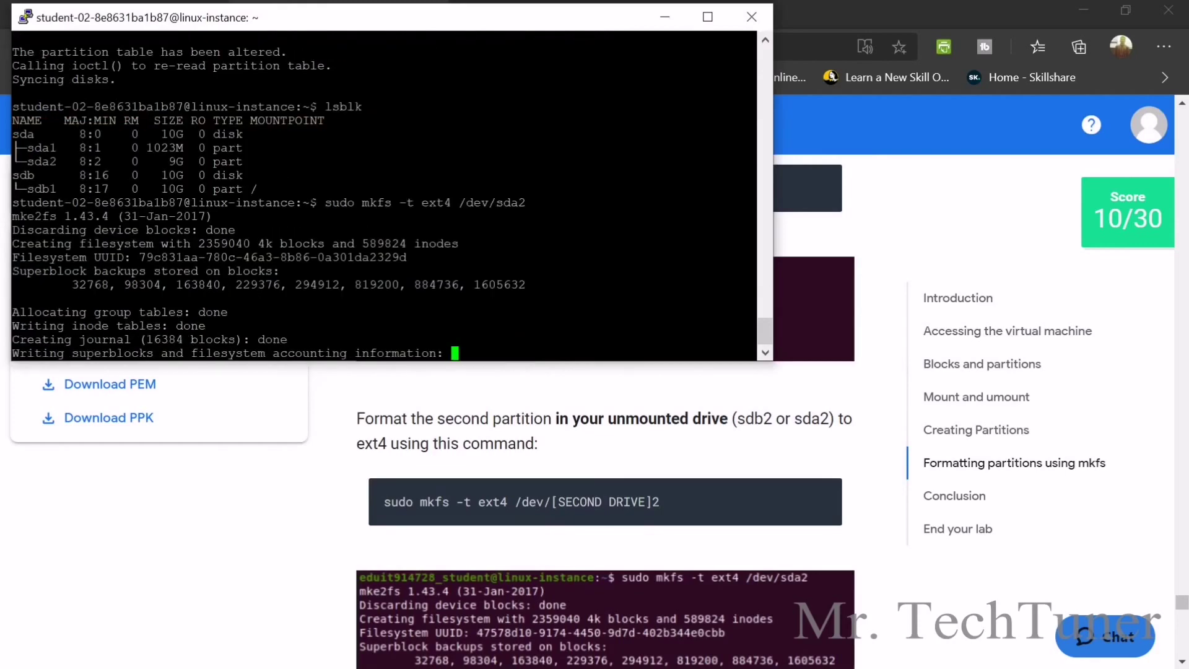
Check the lab progress for the EXT4 objective on the Qwiklabs page
{"action": "scroll", "coordinate": [569, 490], "scroll_direction": "down", "scroll_amount": 1}
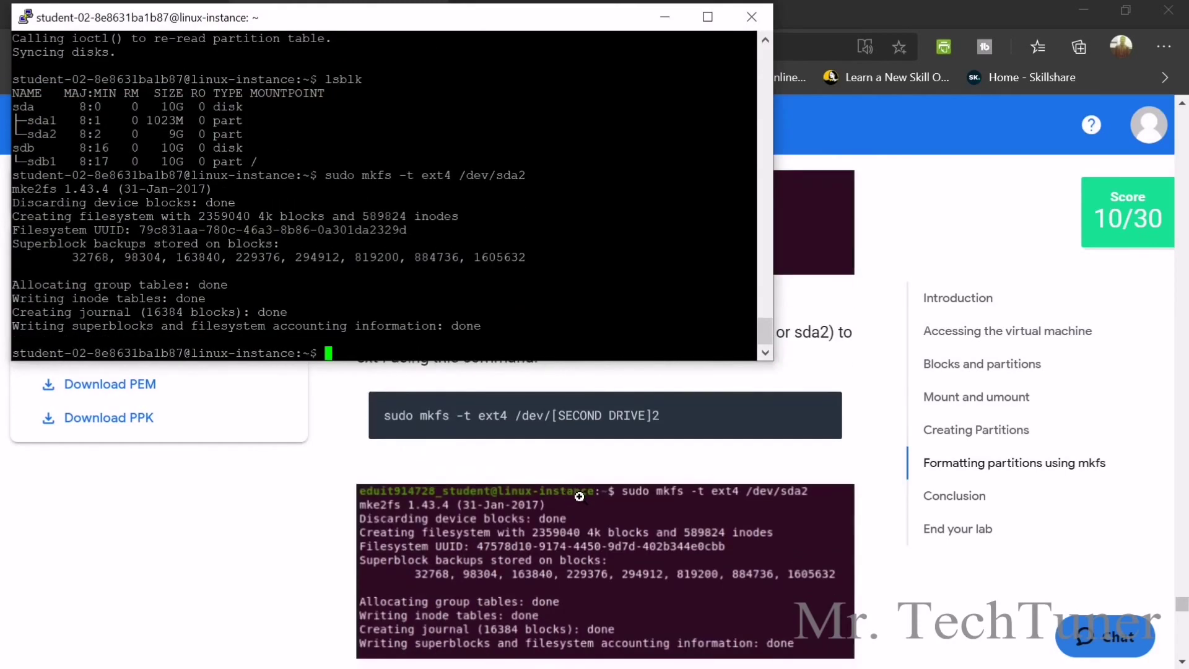
{"action": "scroll", "coordinate": [576, 496], "scroll_direction": "down", "scroll_amount": 3}
{"action": "left_click", "coordinate": [559, 539]}
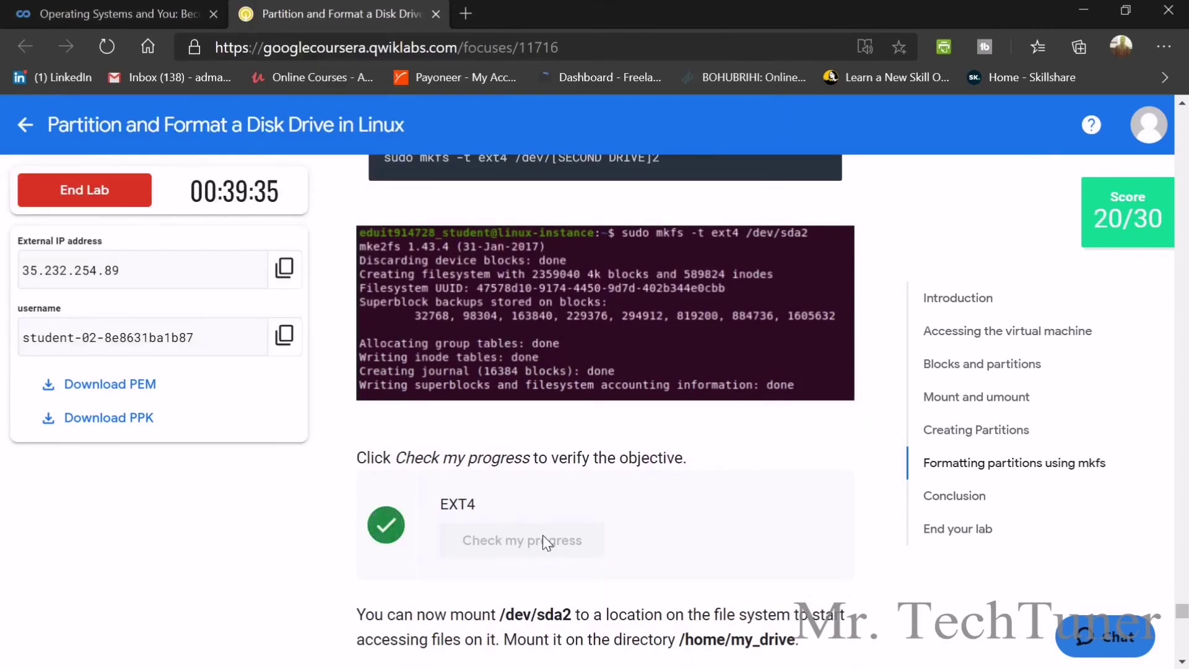
Copy the lab's mount command for /home/my_drive and paste it at the PuTTY shell prompt
{"action": "scroll", "coordinate": [544, 541], "scroll_direction": "down", "scroll_amount": 3}
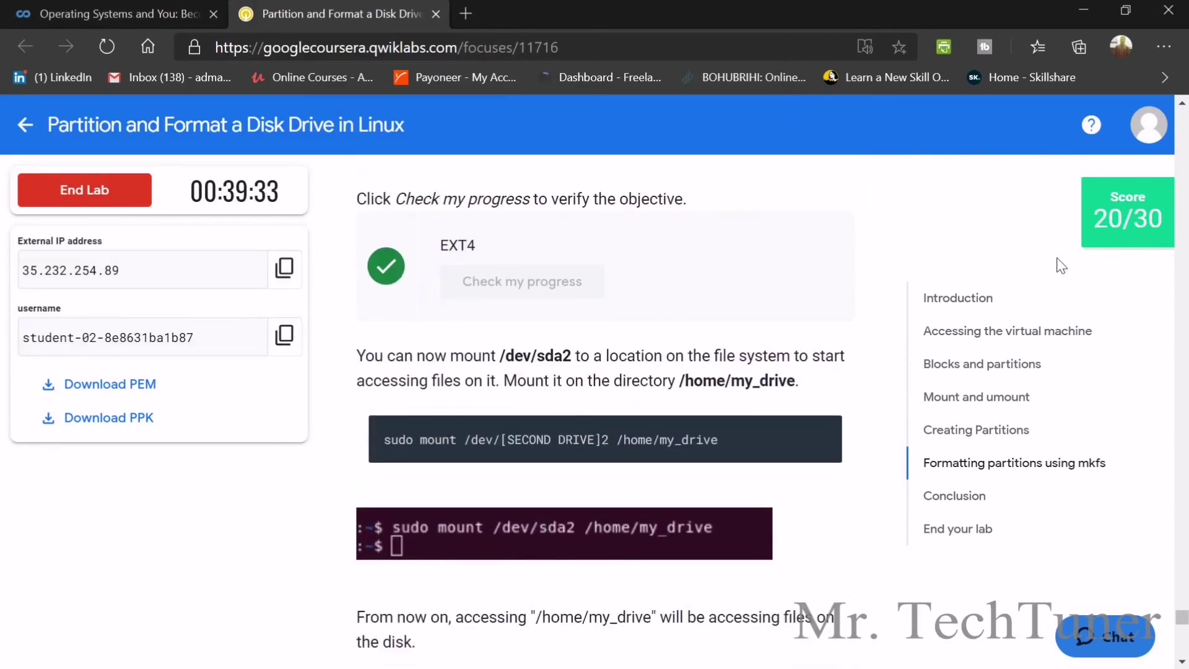
{"action": "left_click", "coordinate": [825, 433]}
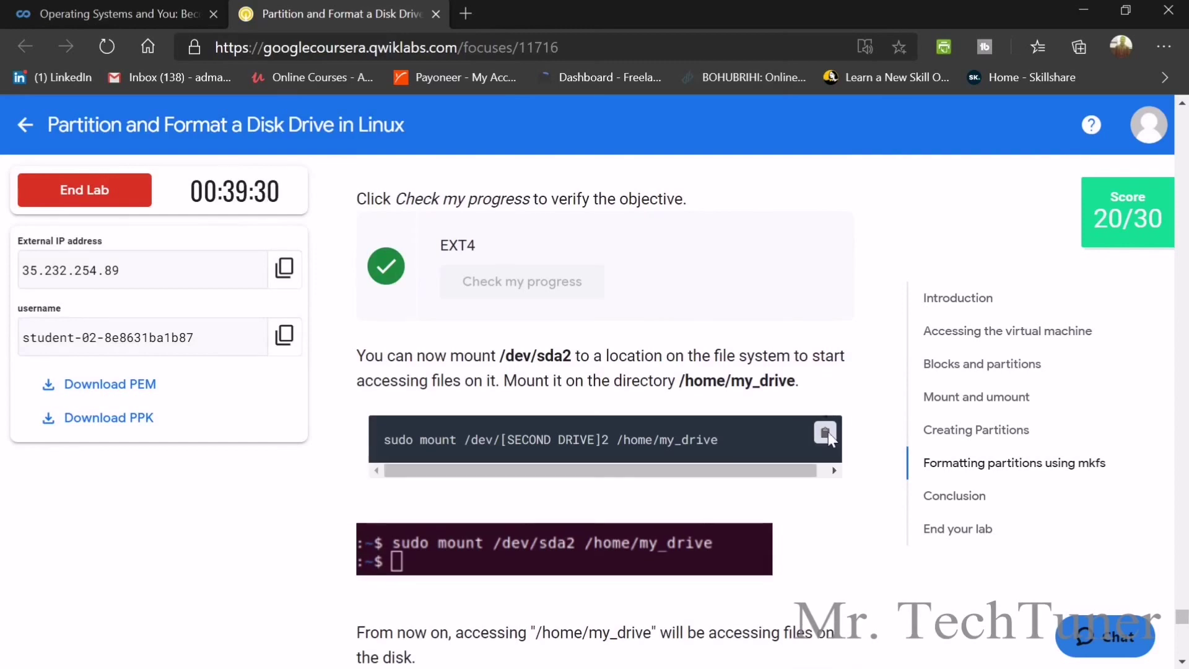
{"action": "key", "text": "alt+Tab"}
{"action": "key", "text": "shift+Insert"}
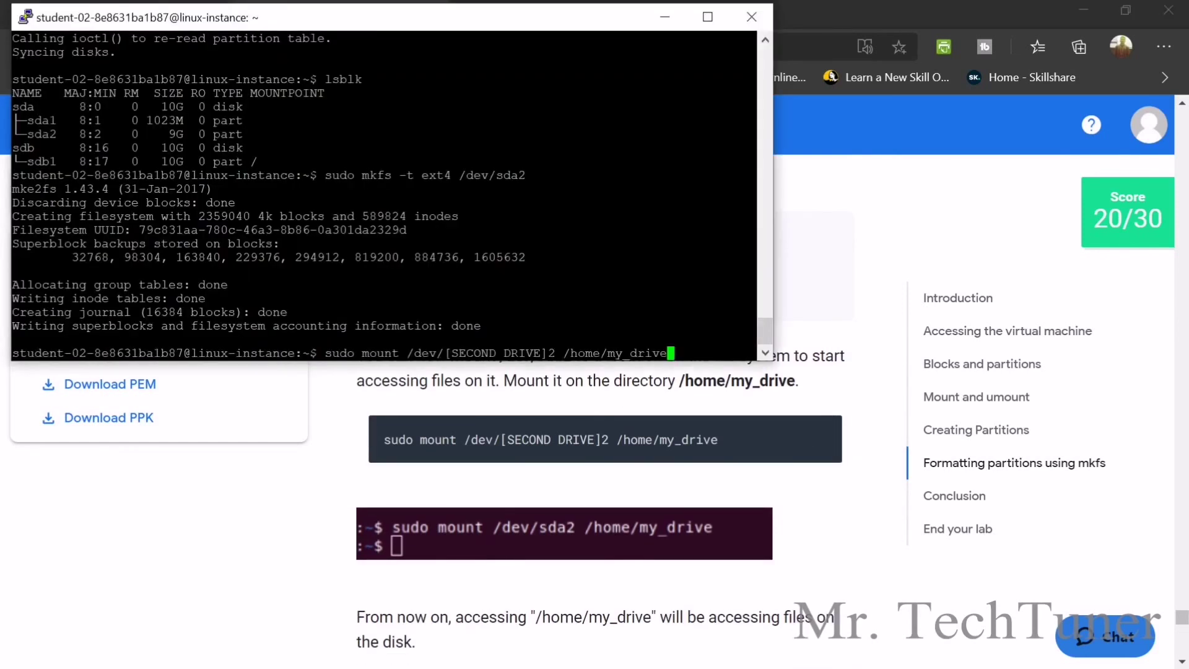
Replace the [SECOND DRIVE] placeholder with sda and run sudo mount /dev/sda2 /home/my_drive
{"action": "key", "text": "Left"}
{"action": "key", "text": "Left"}
{"action": "key", "text": "Left"}
{"action": "key", "text": "Left"}
{"action": "key", "text": "Left"}
{"action": "key", "text": "Left"}
{"action": "key", "text": "Left"}
{"action": "key", "text": "Left"}
{"action": "key", "text": "Left"}
{"action": "key", "text": "Left"}
{"action": "key", "text": "Left"}
{"action": "key", "text": "Left"}
{"action": "key", "text": "Left"}
{"action": "key", "text": "Left"}
{"action": "key", "text": "Left"}
{"action": "key", "text": "Left"}
{"action": "key", "text": "Left"}
{"action": "key", "text": "Delete"}
{"action": "key", "text": "BackSpace"}
{"action": "key", "text": "BackSpace"}
{"action": "key", "text": "BackSpace"}
{"action": "key", "text": "BackSpace"}
{"action": "key", "text": "BackSpace"}
{"action": "key", "text": "BackSpace"}
{"action": "key", "text": "BackSpace"}
{"action": "key", "text": "BackSpace"}
{"action": "key", "text": "BackSpace"}
{"action": "key", "text": "BackSpace"}
{"action": "key", "text": "BackSpace"}
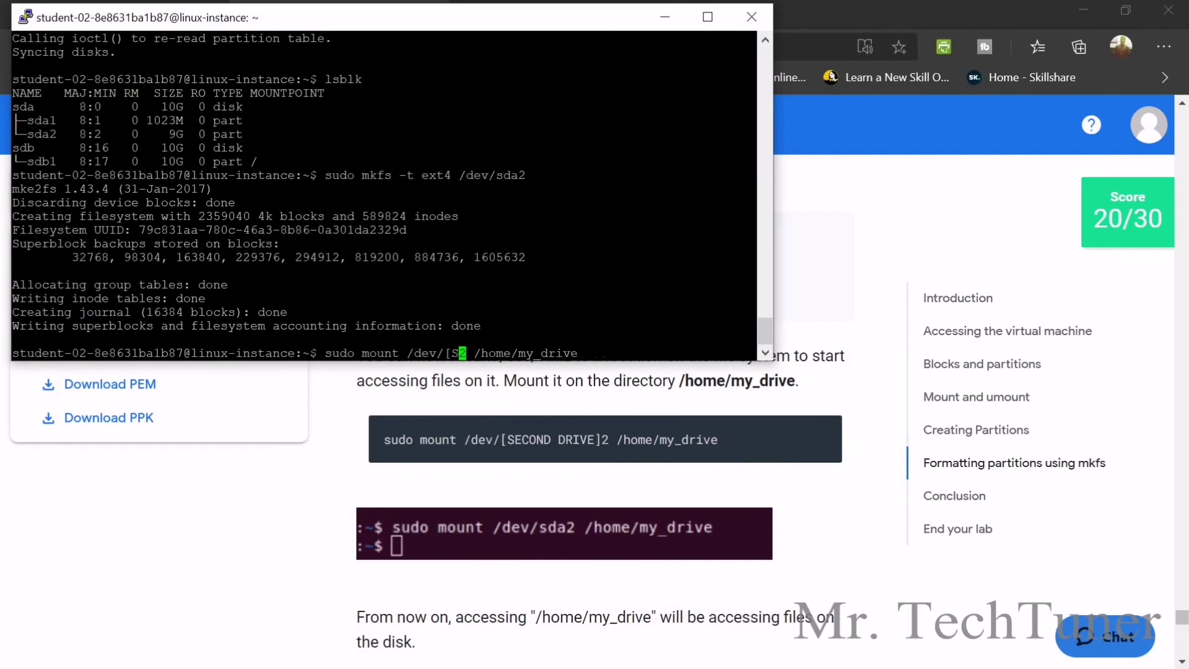
{"action": "key", "text": "BackSpace"}
{"action": "key", "text": "BackSpace"}
{"action": "type", "text": "sda"}
{"action": "key", "text": "Return"}
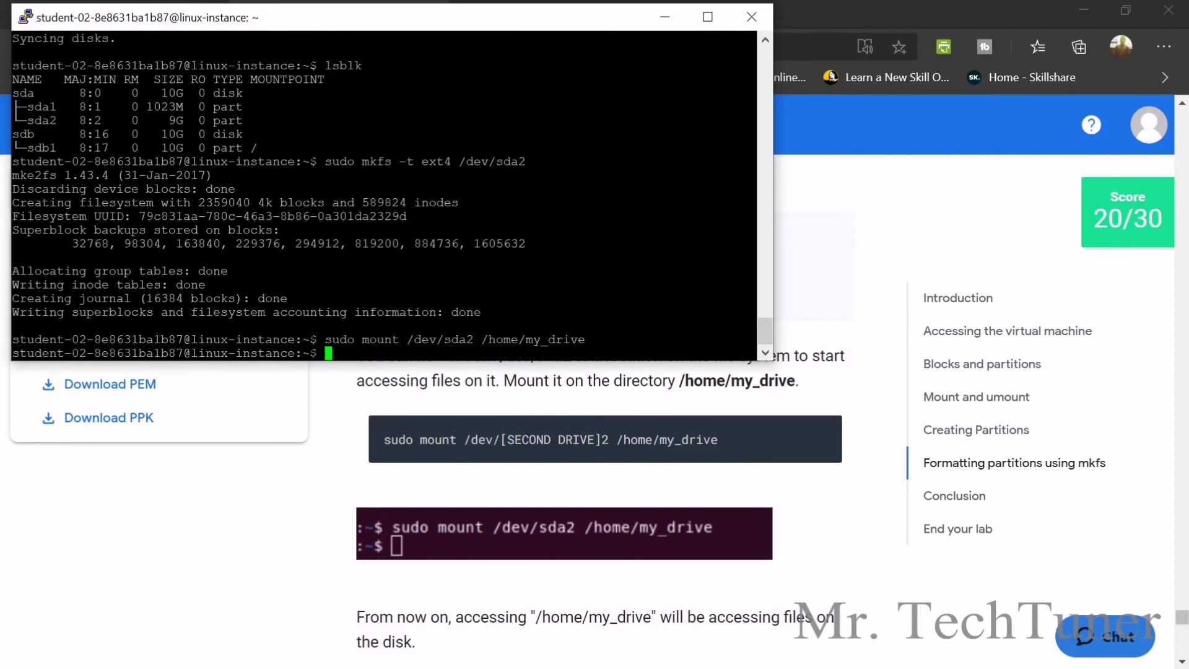
Check the lab progress for the Mount objective on the Qwiklabs page and end the lab
{"action": "scroll", "coordinate": [549, 561], "scroll_direction": "down", "scroll_amount": 4}
{"action": "left_click", "coordinate": [549, 562]}
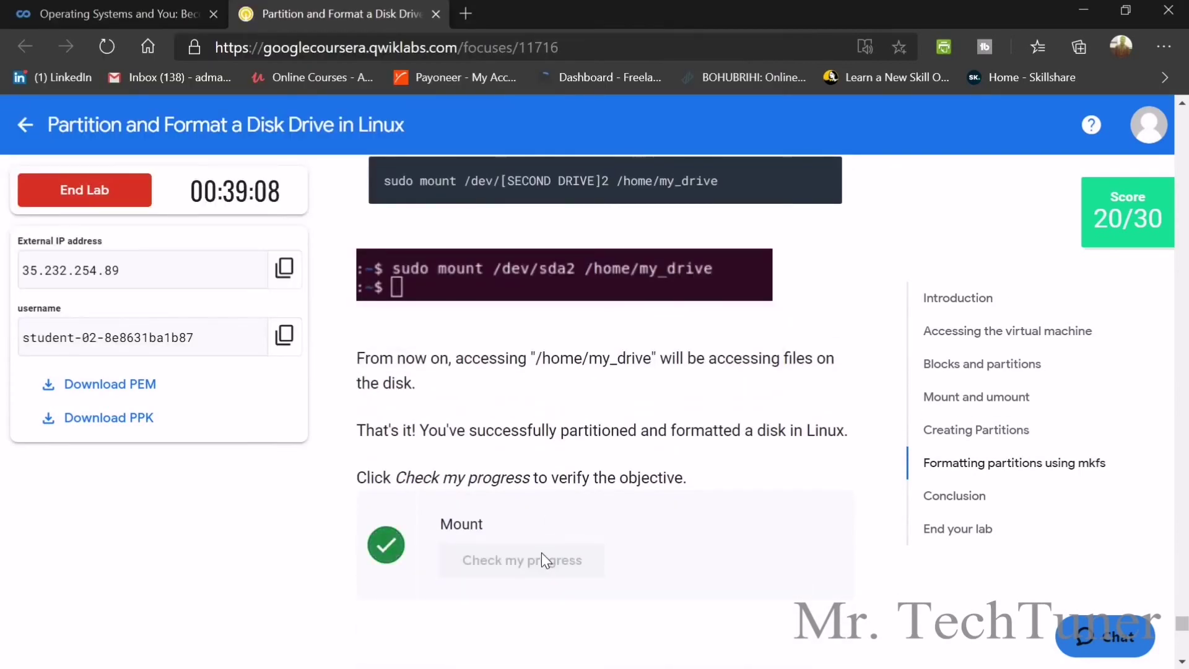
{"action": "scroll", "coordinate": [541, 553], "scroll_direction": "up", "scroll_amount": 12}
{"action": "scroll", "coordinate": [478, 454], "scroll_direction": "up", "scroll_amount": 10}
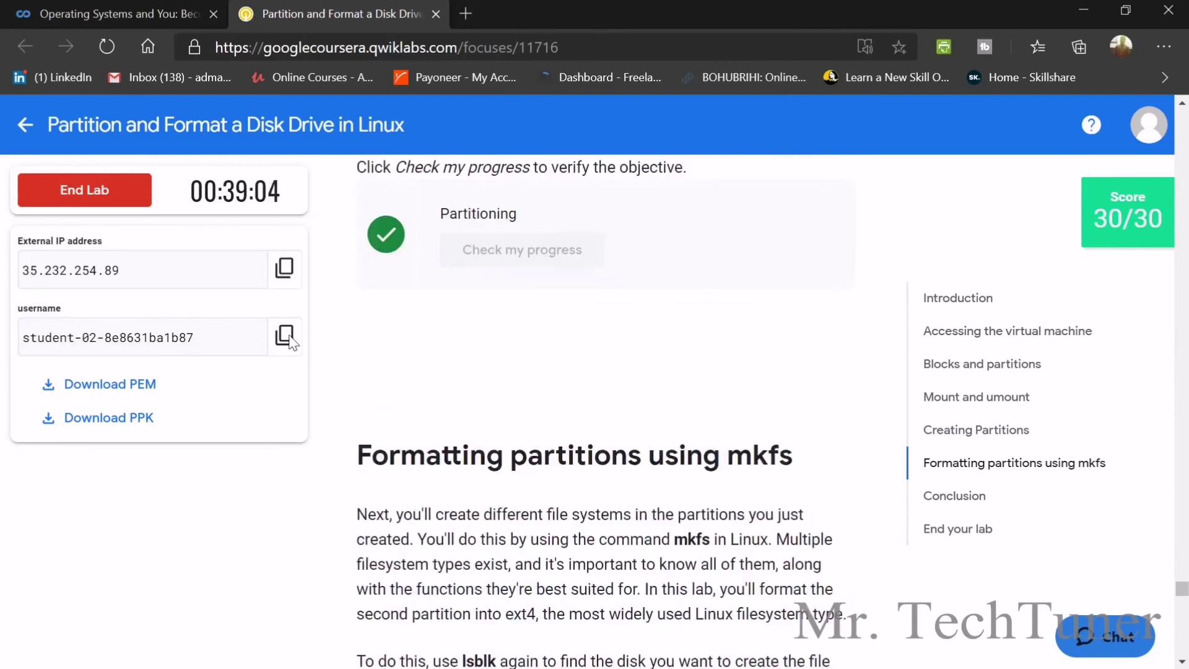
{"action": "left_click", "coordinate": [84, 190]}
{"action": "left_click", "coordinate": [682, 198]}
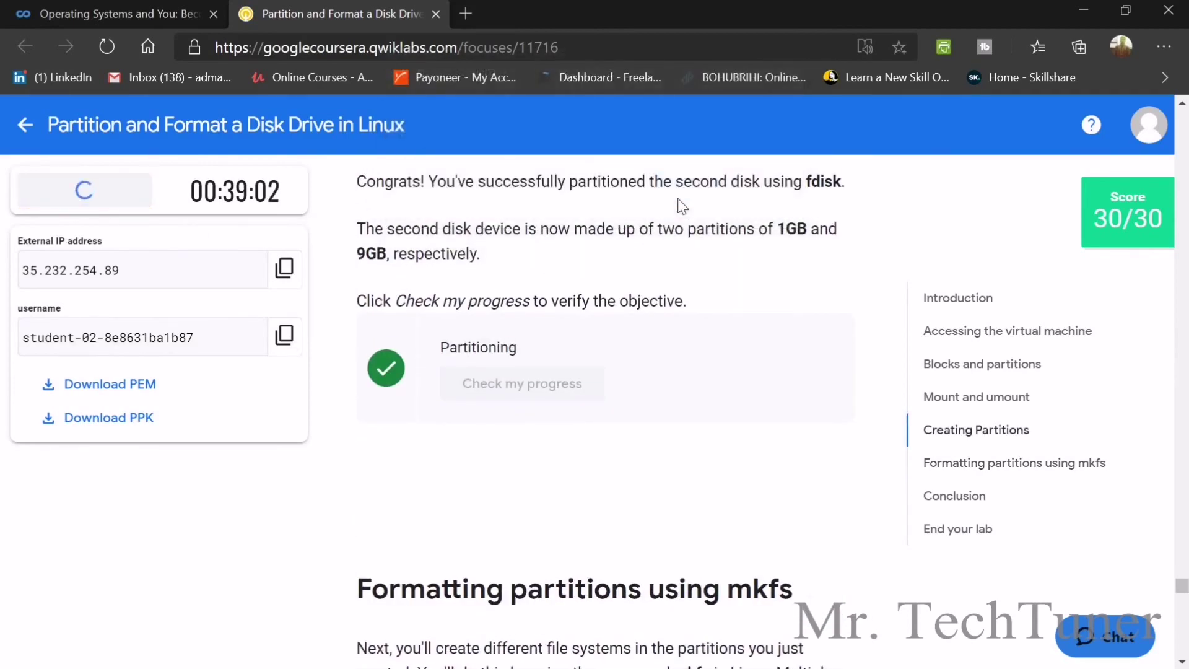